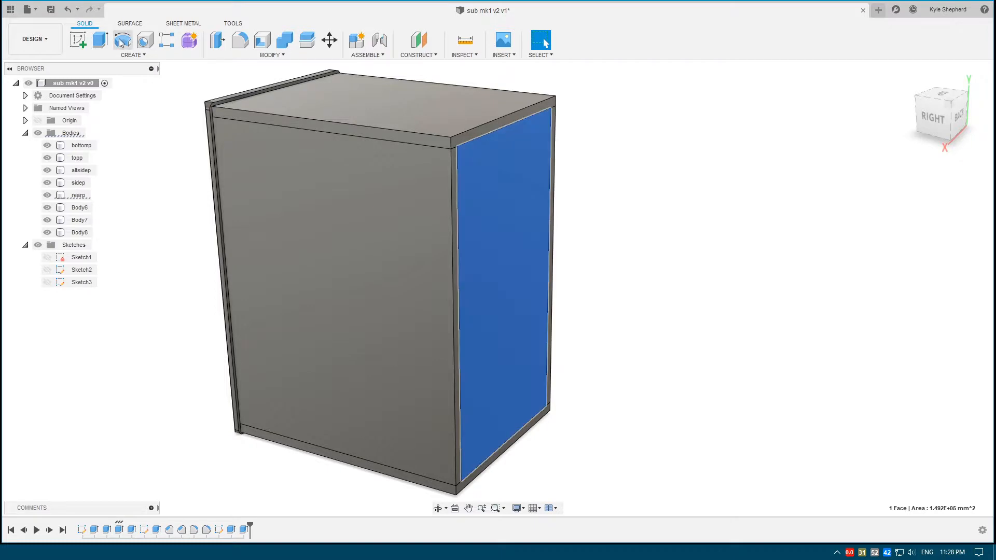
- Sketch a centre rectangle 100 mm wide and 60 mm high on the upper part of the rear panel's outer face
click(138, 55)
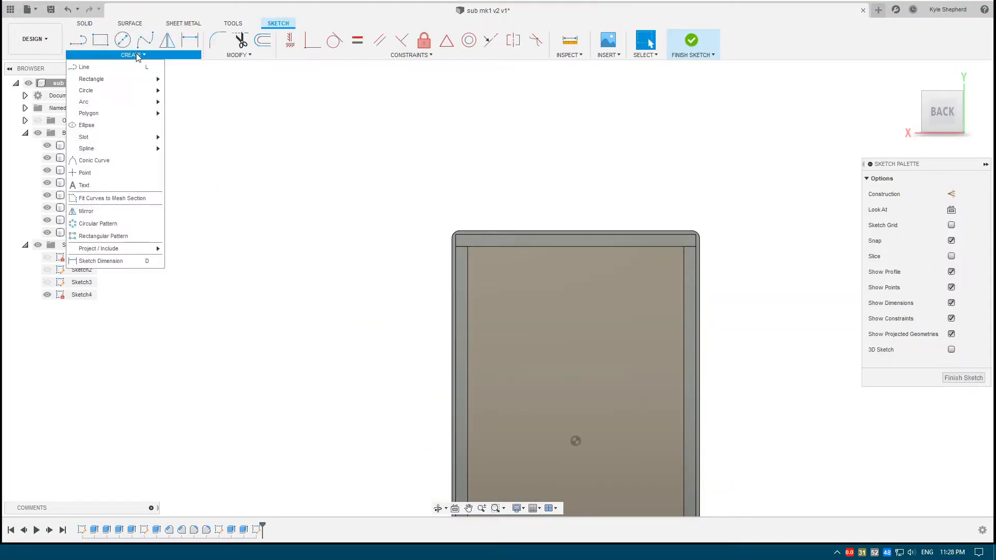
mouse_move(111, 80)
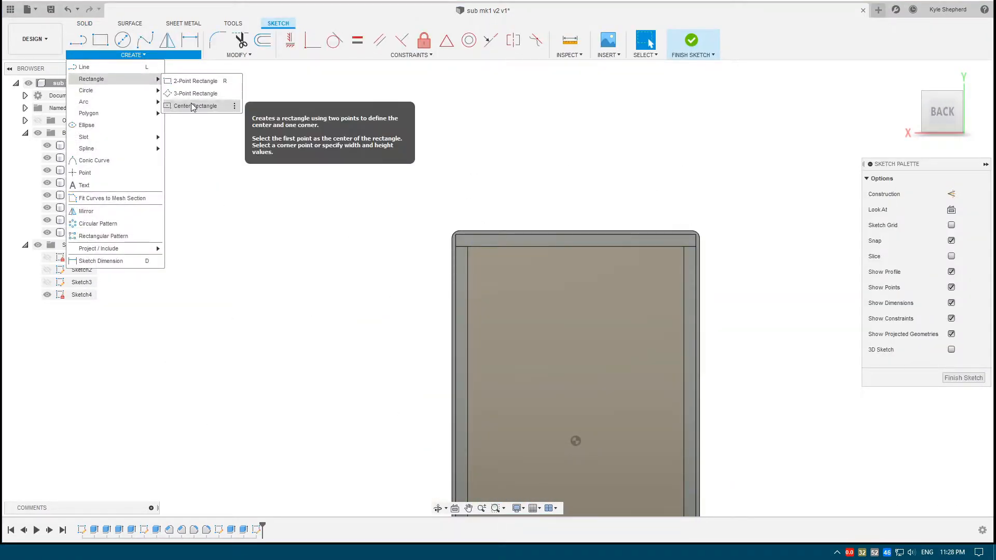
click(192, 107)
middle_drag(600, 338, 477, 258)
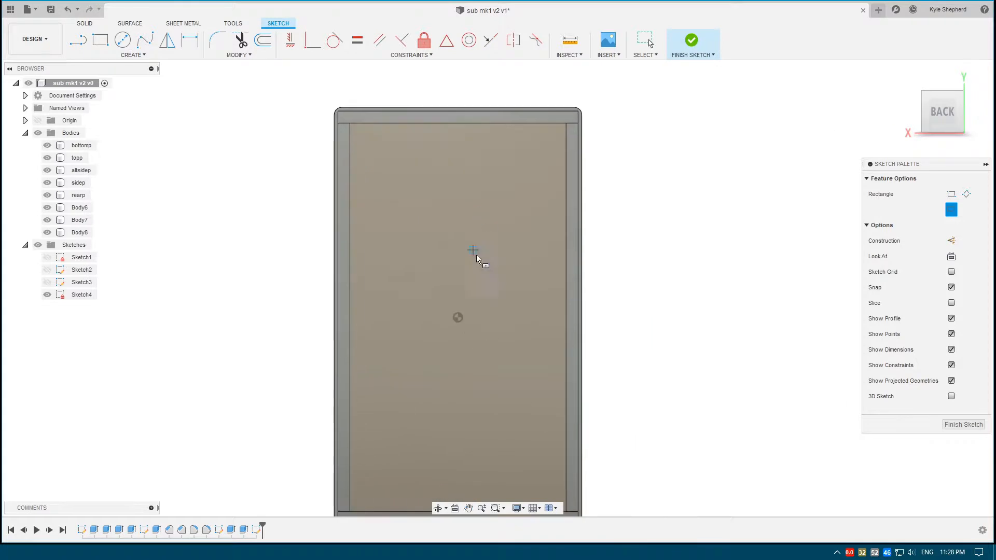
click(458, 220)
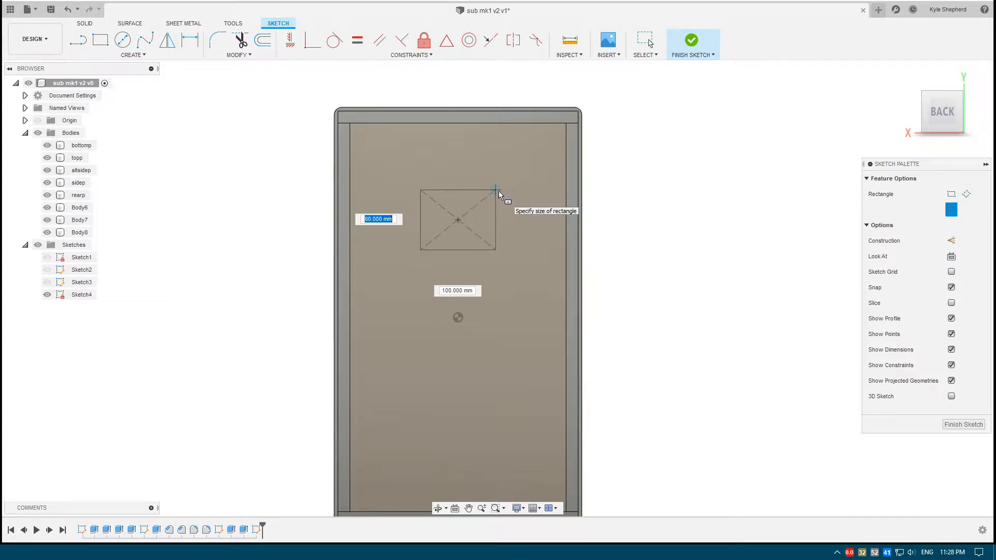
text(60)
key(Return)
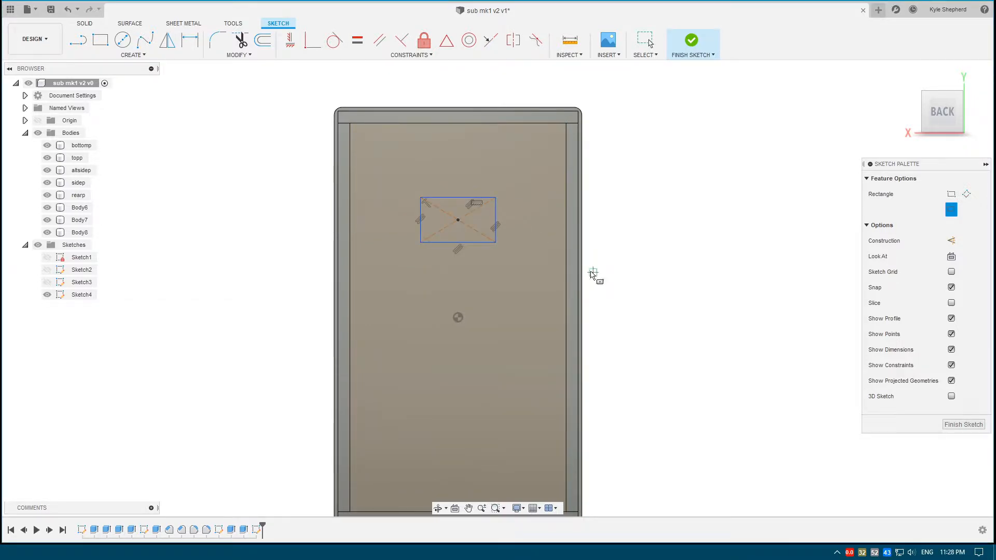
key(Escape)
- Hide the altsidep body and cut the rectangle through the rear panel, extruding to the panel's inner face
scroll(489, 220, up, 2)
click(491, 225)
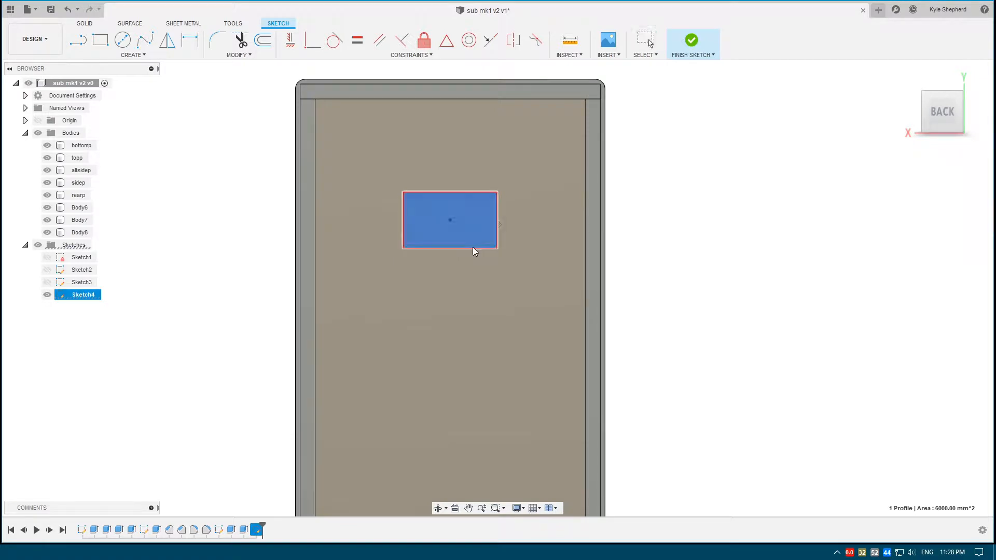
key(e)
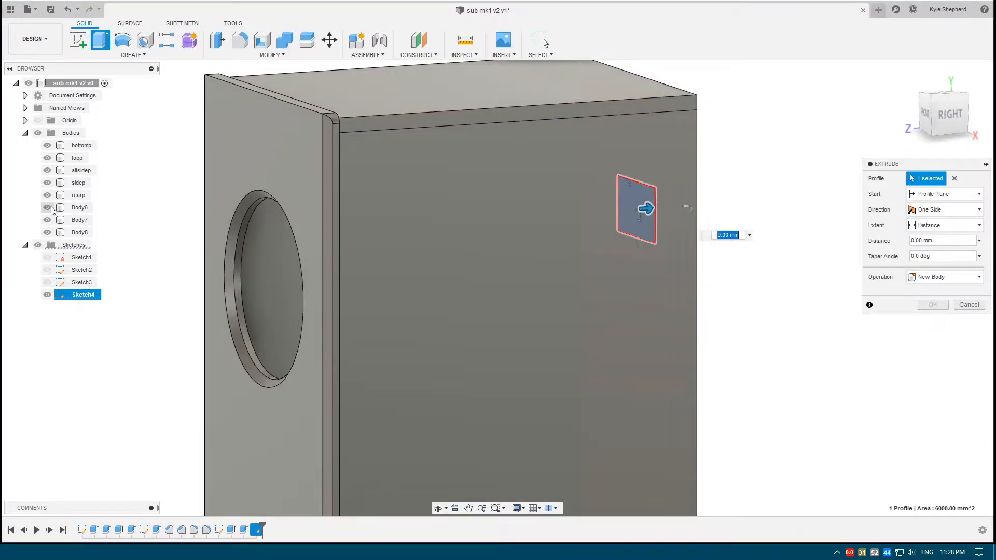
click(47, 170)
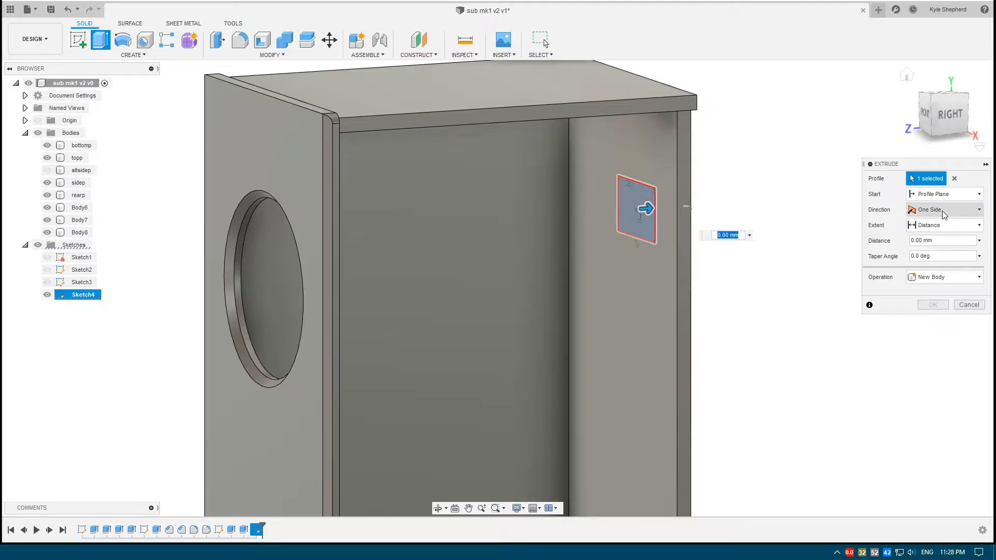
click(944, 226)
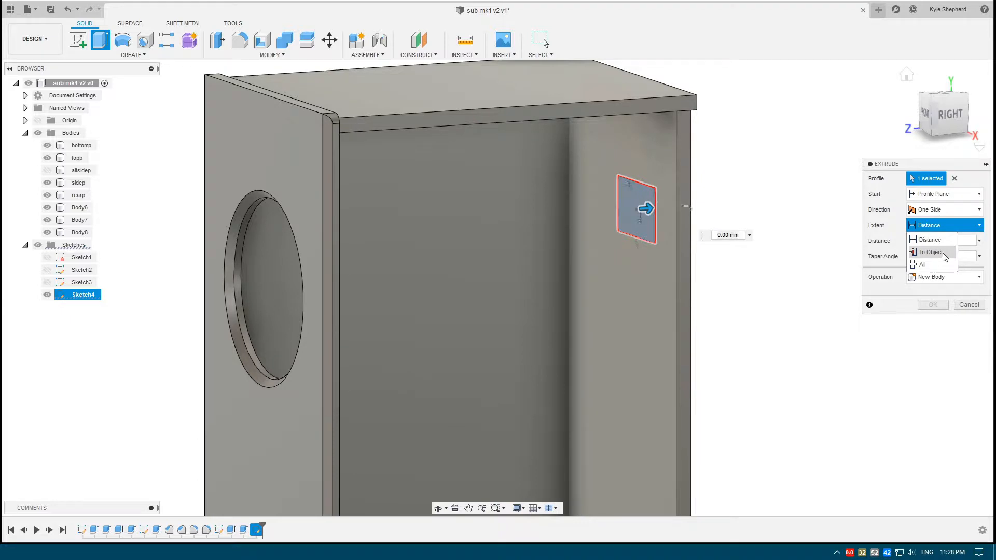
click(931, 252)
click(674, 163)
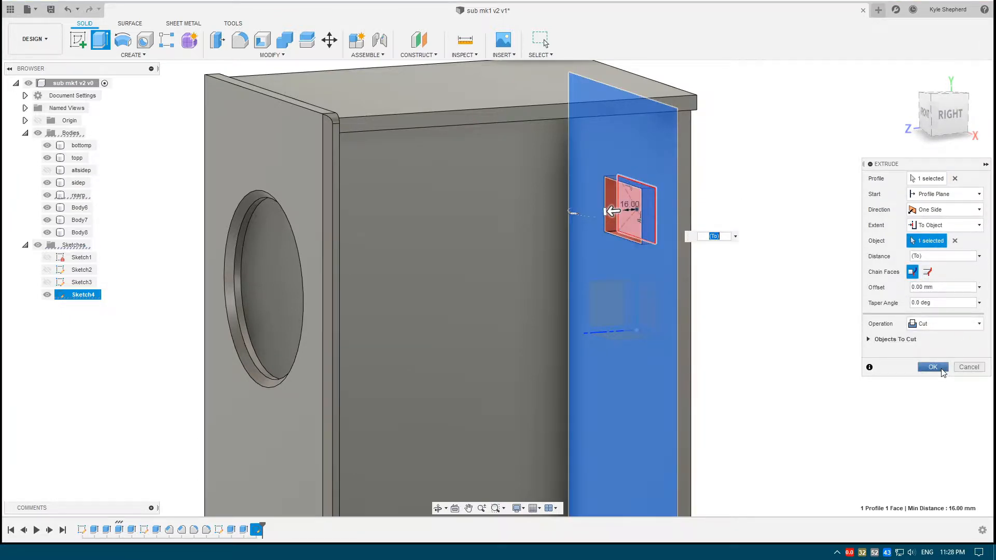
click(943, 372)
- Fillet the four corner edges of the rear panel's rectangular cutout with a radius of about 27.5 mm
scroll(698, 267, up, 4)
scroll(639, 227, down, 8)
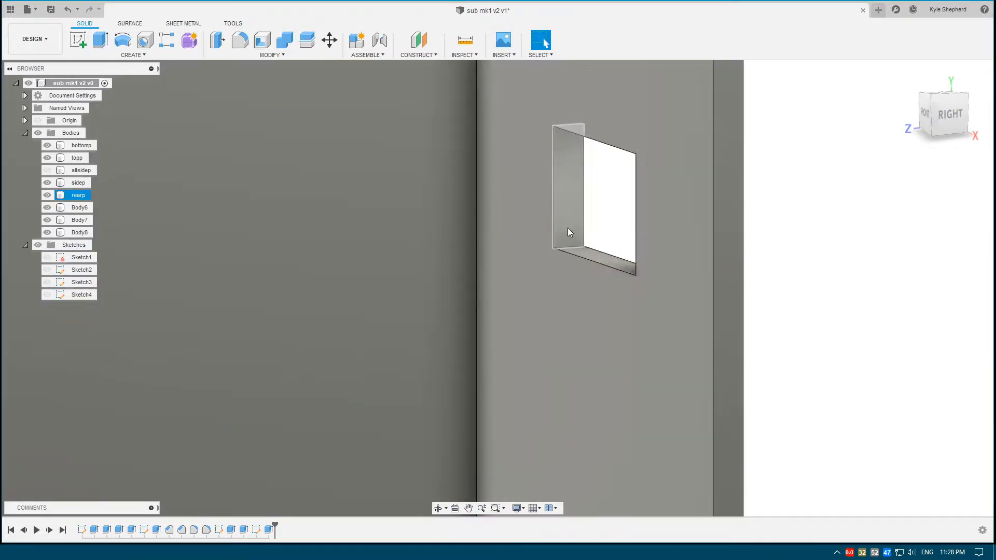
shift+middle_drag(574, 258, 536, 140)
ctrl+click(975, 171)
shift+middle_drag(851, 155, 437, 236)
ctrl+click(280, 251)
shift+middle_drag(309, 338, 322, 379)
middle_drag(322, 379, 339, 448)
ctrl+click(335, 468)
scroll(456, 438, down, 2)
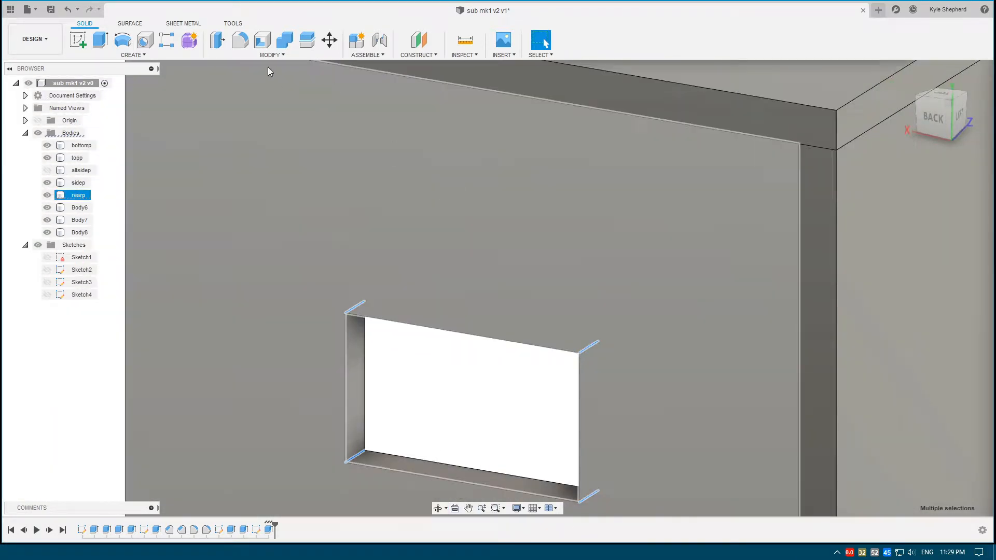
click(241, 41)
drag(363, 447, 382, 433)
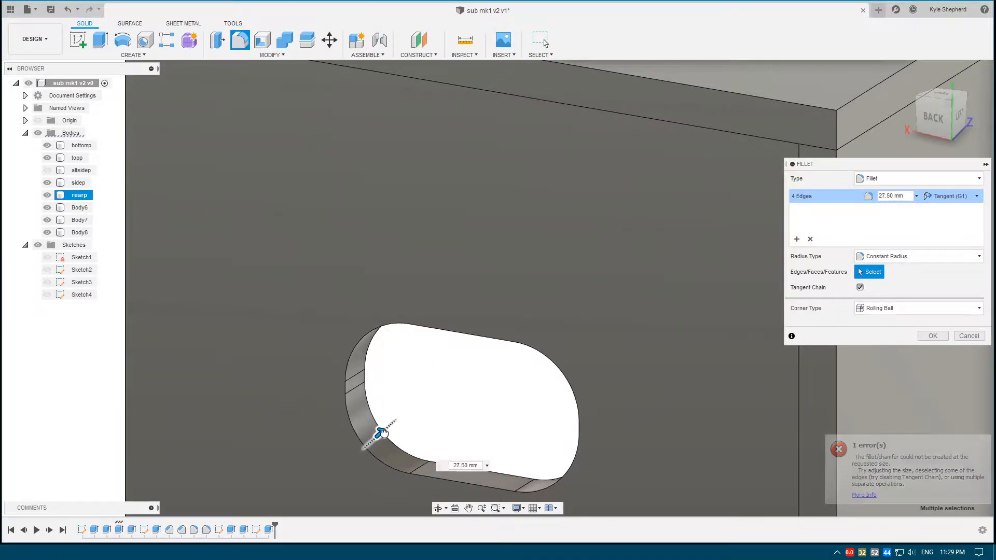
shift+middle_drag(462, 378, 366, 415)
- Try a radius of 18 mm for the fillet on the cutout's corners
text(3)
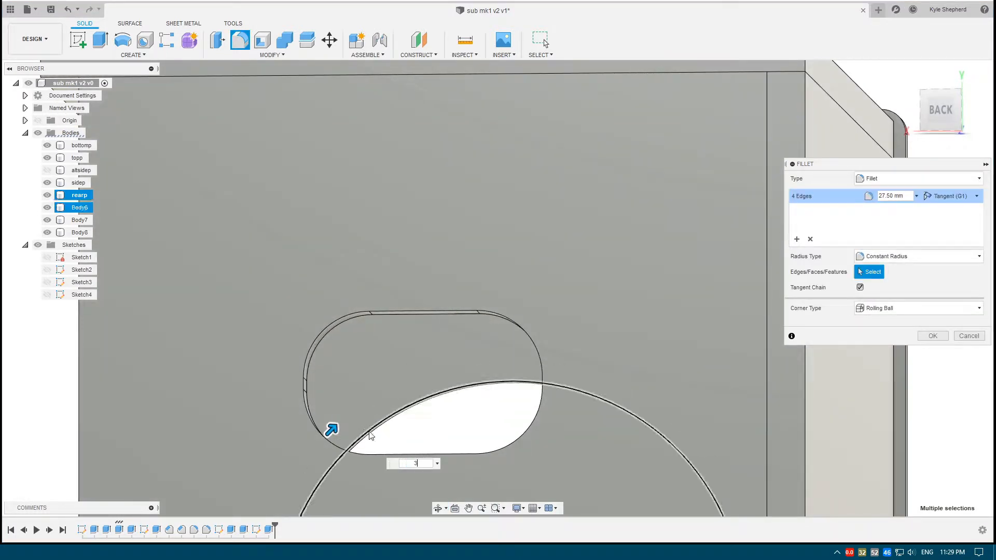
drag(315, 447, 324, 434)
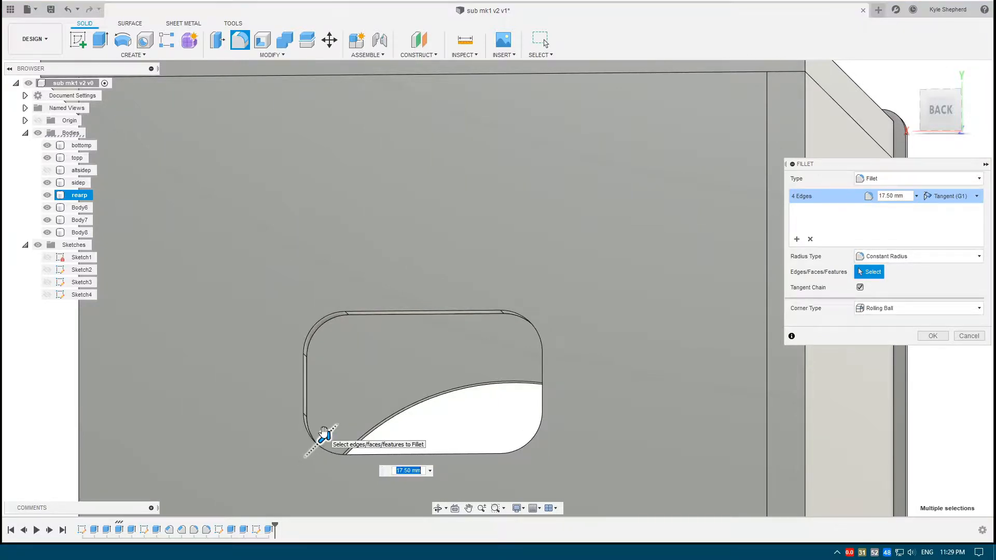
text(18)
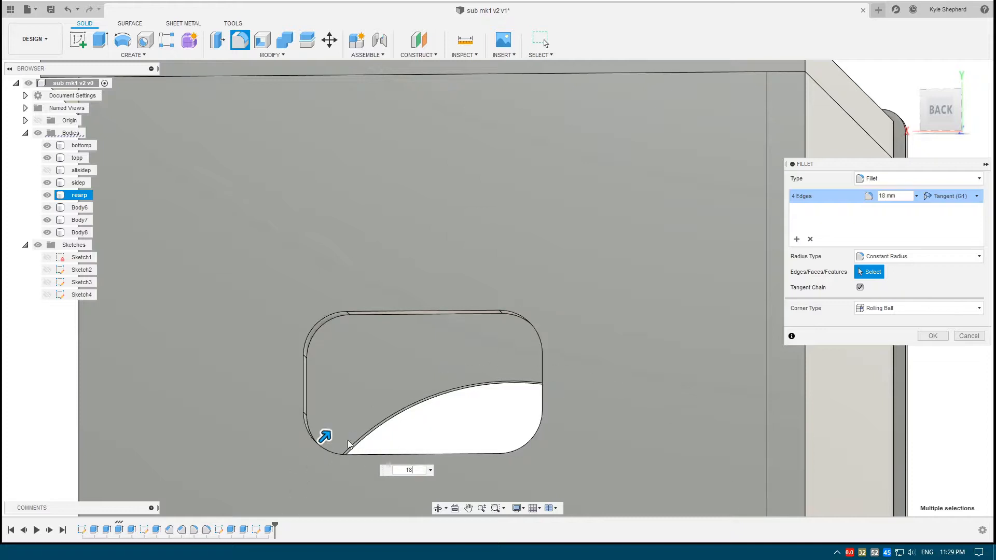
- Set the fillet radius of the cutout's four corners to 28 mm and complete the fillet
drag(329, 432, 332, 427)
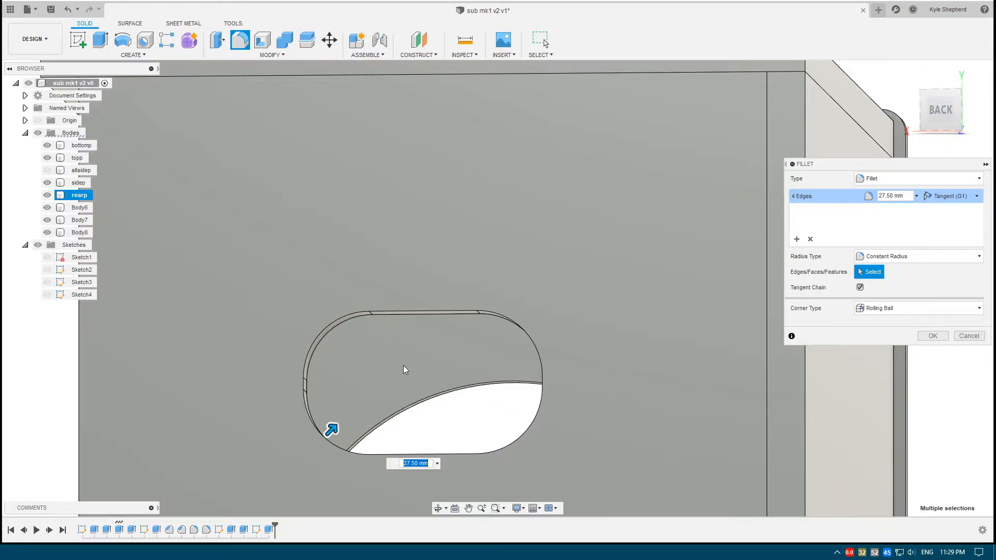
text(28)
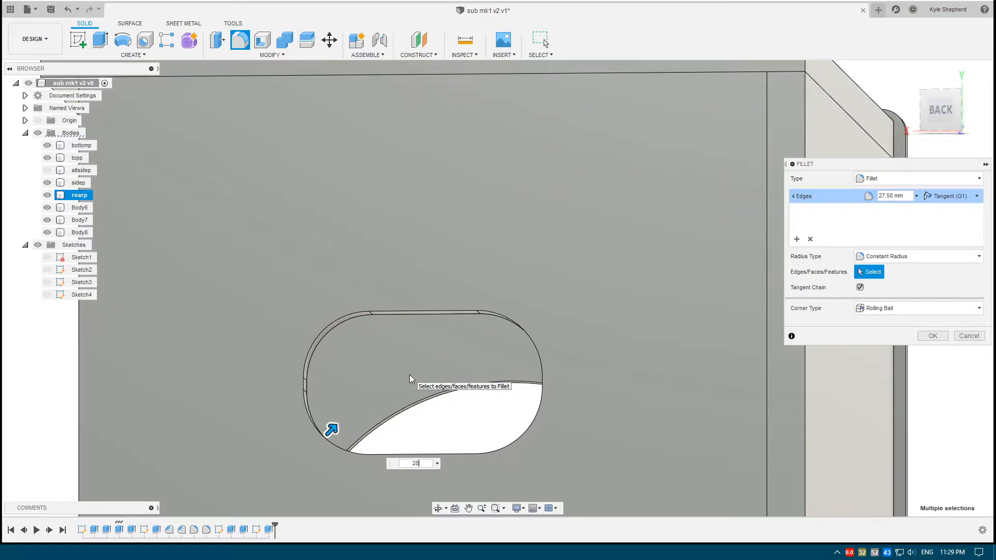
key(Return)
- Examine the rounded cutout in the rear panel from inside and outside the enclosure
scroll(425, 382, down, 3)
shift+middle_drag(441, 392, 514, 400)
middle_drag(514, 400, 244, 220)
shift+middle_drag(533, 234, 633, 242)
scroll(641, 218, up, 1)
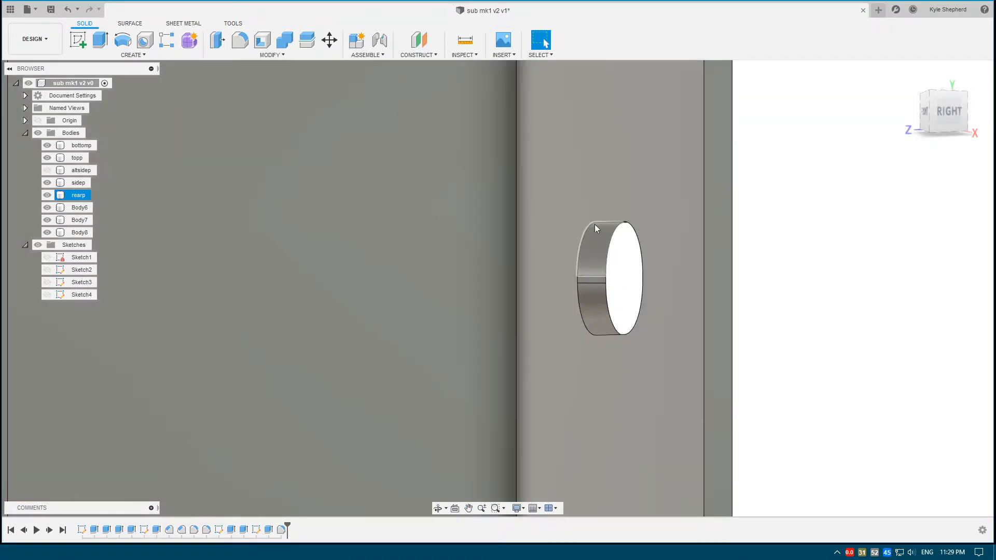
scroll(553, 273, down, 2)
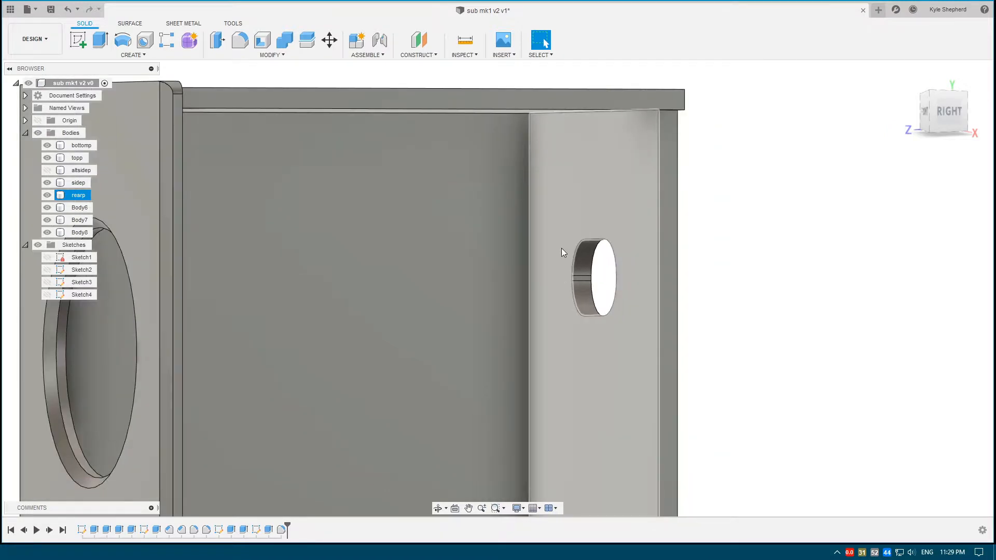
shift+middle_drag(615, 279, 226, 287)
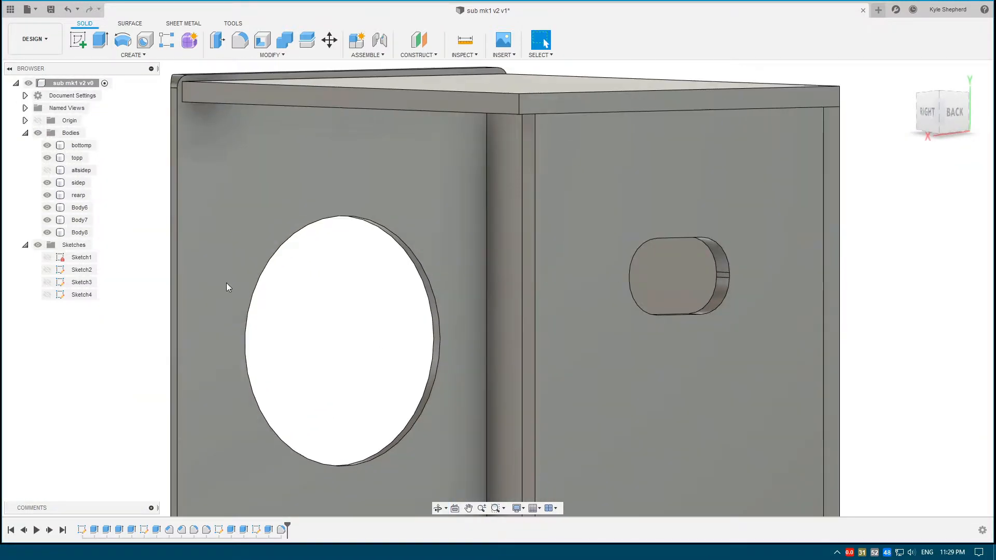
- Edit the cutout's sketch, Sketch4, and offset the rectangle outward by 25 mm
double_click(60, 294)
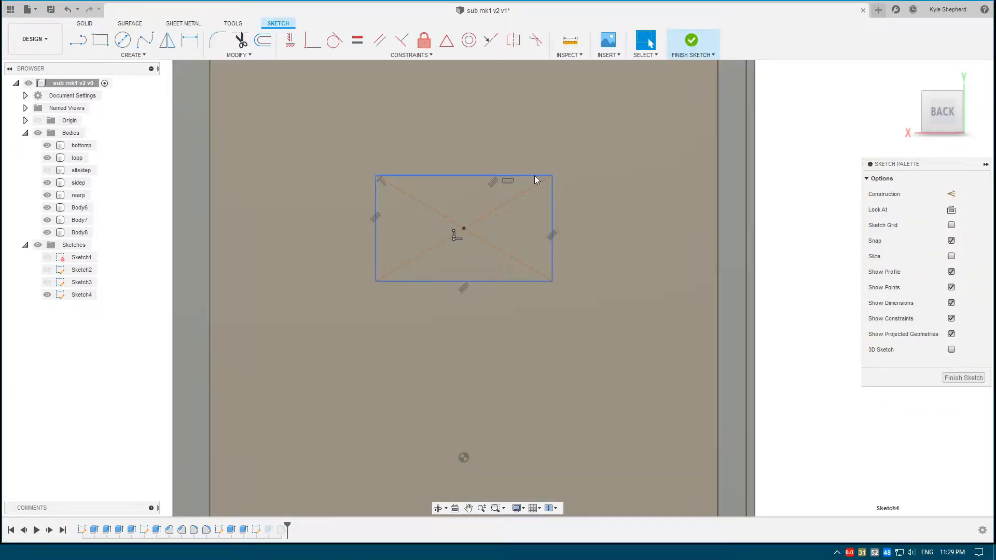
double_click(535, 175)
key(o)
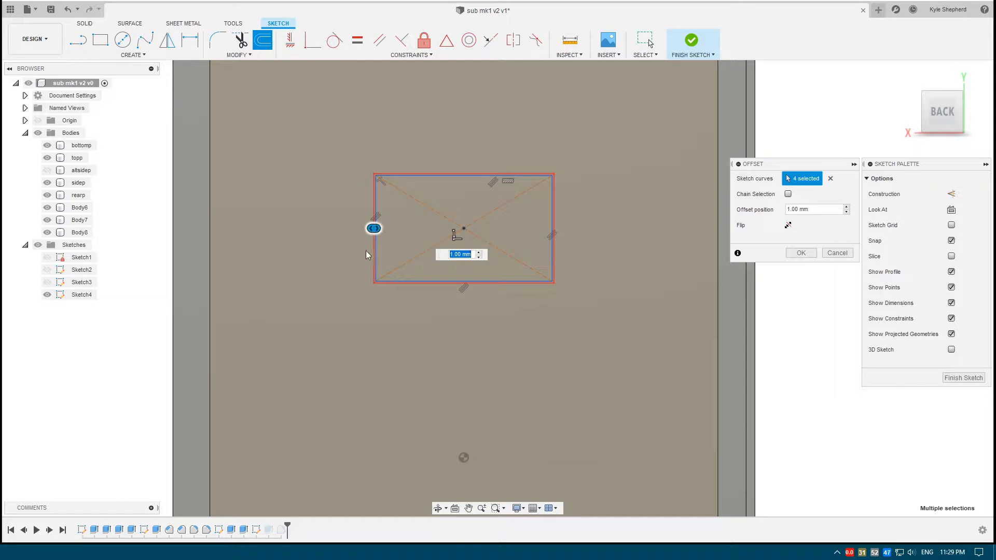
text(25)
scroll(371, 183, down, 2)
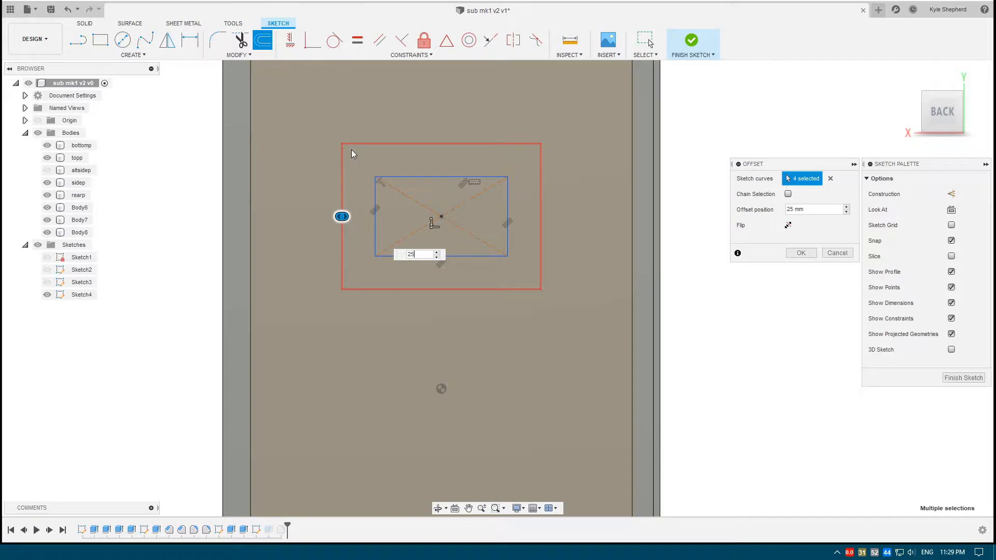
scroll(530, 228, down, 1)
middle_drag(517, 231, 524, 263)
scroll(524, 264, down, 1)
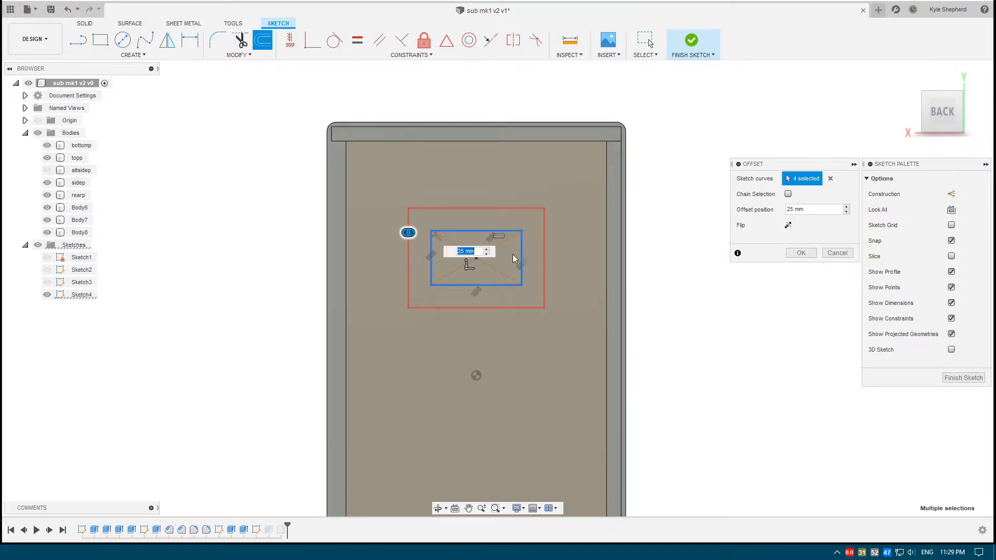
scroll(525, 250, up, 2)
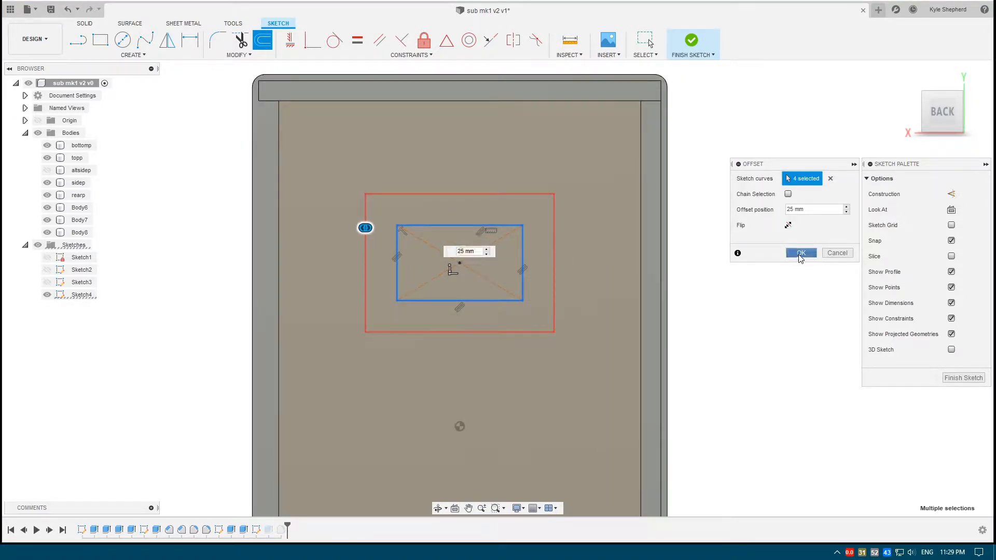
click(800, 254)
- Finish the sketch and set up an extrusion of both rectangle profiles by -9 mm as a new body
scroll(438, 204, up, 2)
click(438, 203)
click(429, 241)
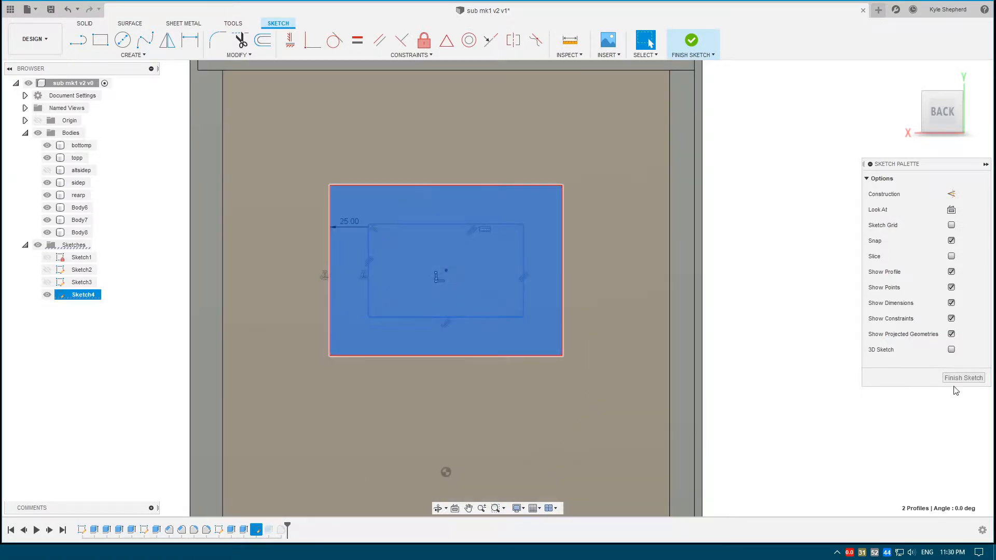
click(963, 377)
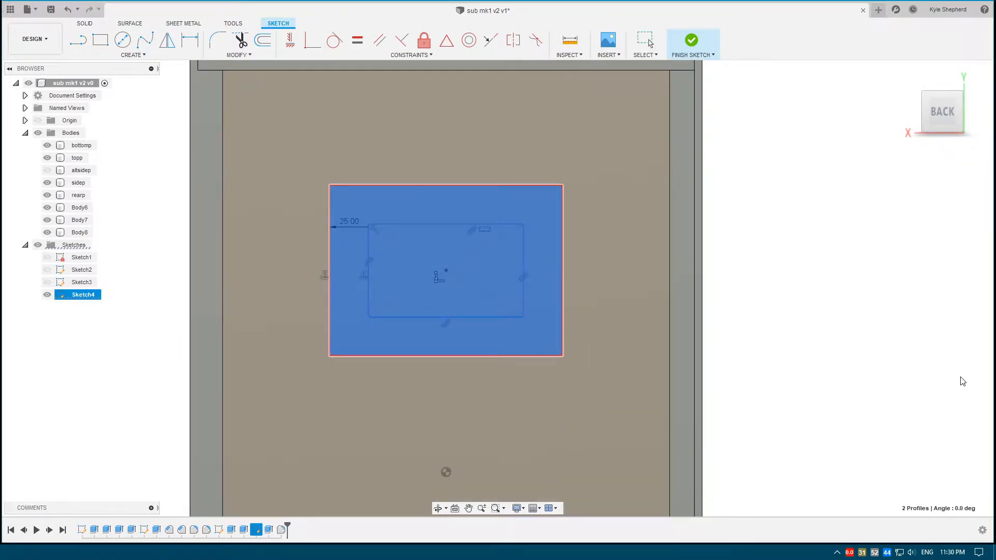
scroll(435, 238, up, 2)
mouse_move(453, 244)
shift+middle_down()
mouse_move(555, 249)
mouse_move(580, 226)
mouse_move(616, 227)
shift+middle_up()
key(q)
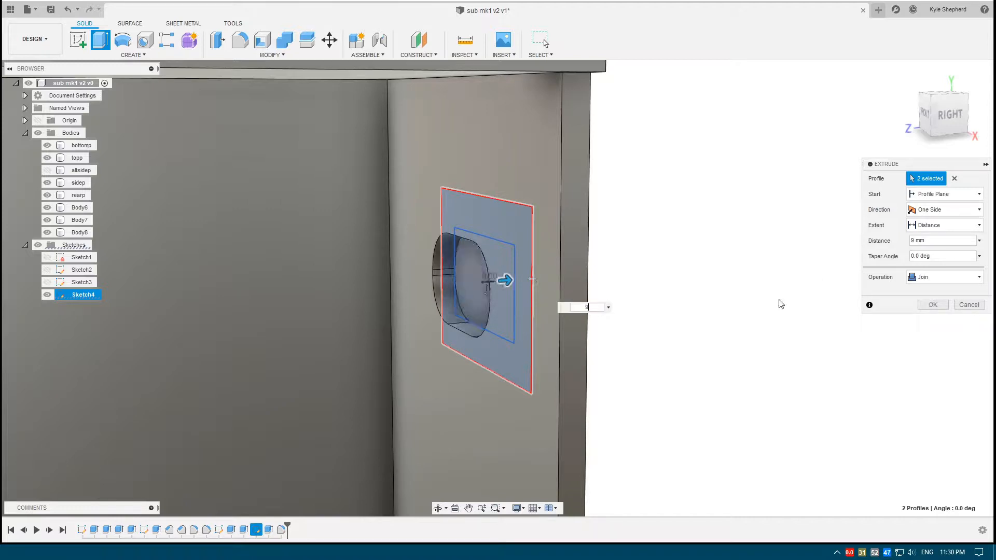
click(585, 308)
text(-)
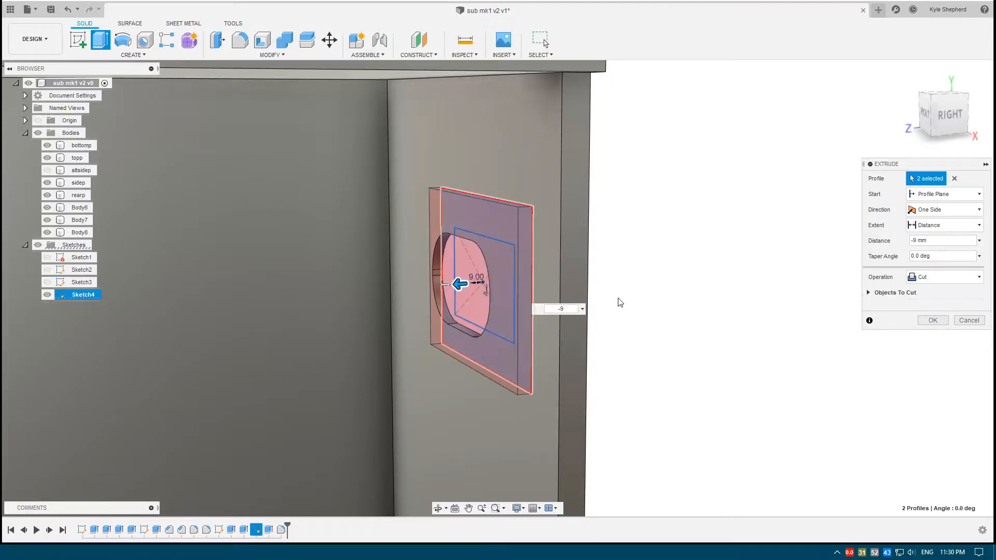
click(947, 278)
click(933, 329)
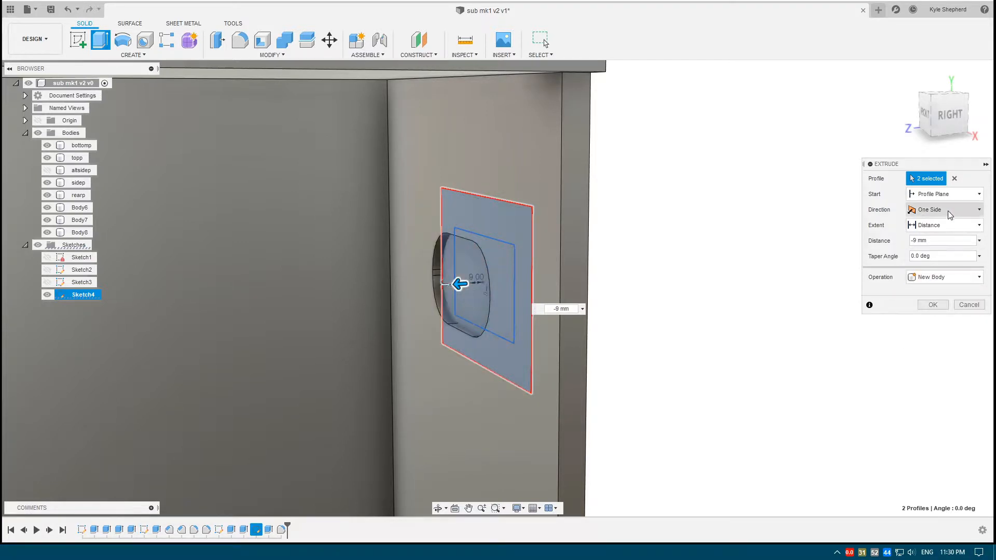
- Try to extend the extrusion up to the rear panel's inner face instead of using a distance
click(947, 225)
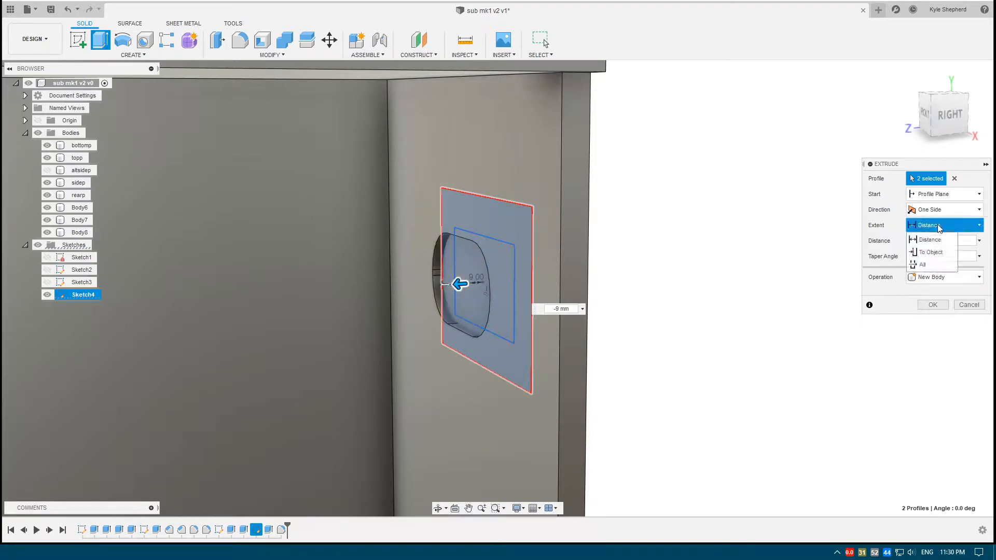
click(929, 251)
click(458, 188)
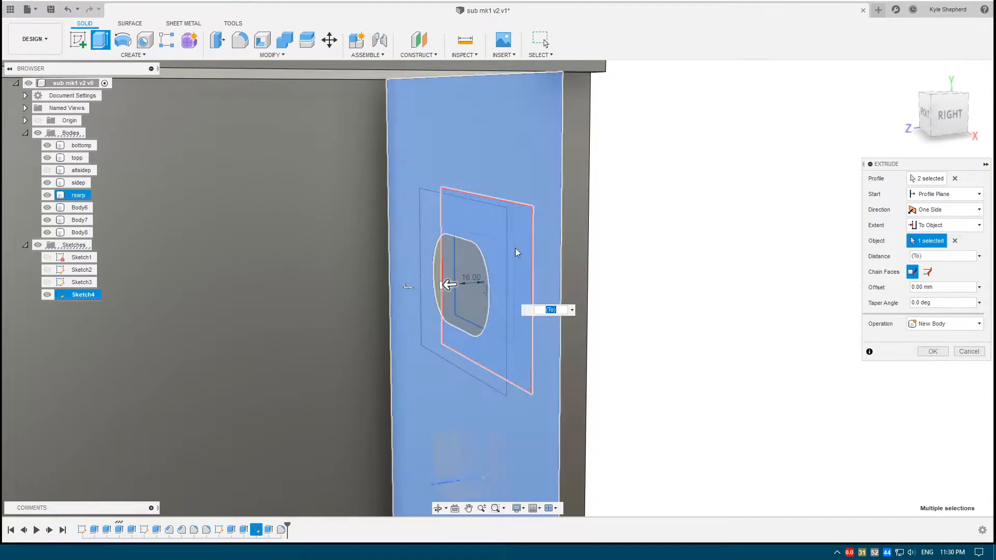
shift+middle_drag(445, 283, 665, 246)
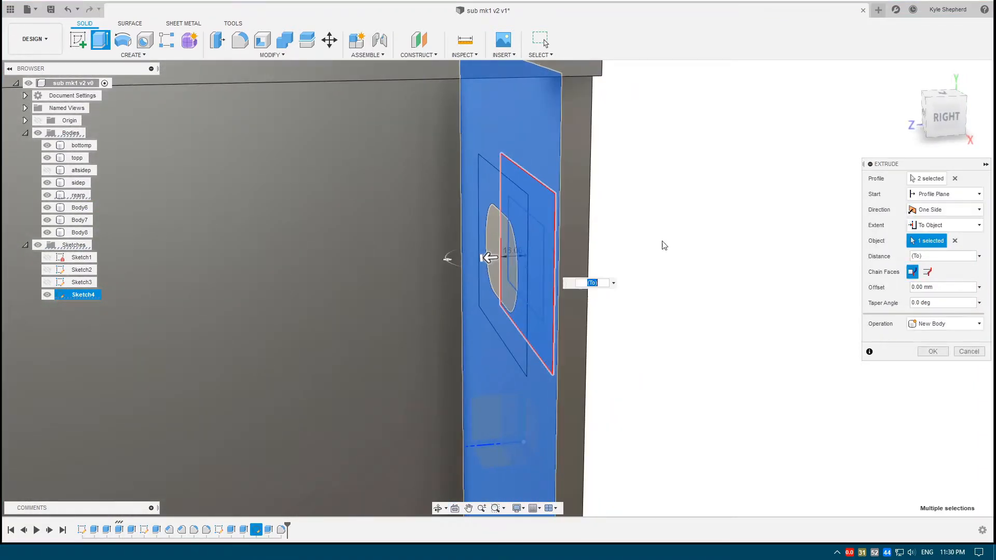
click(940, 224)
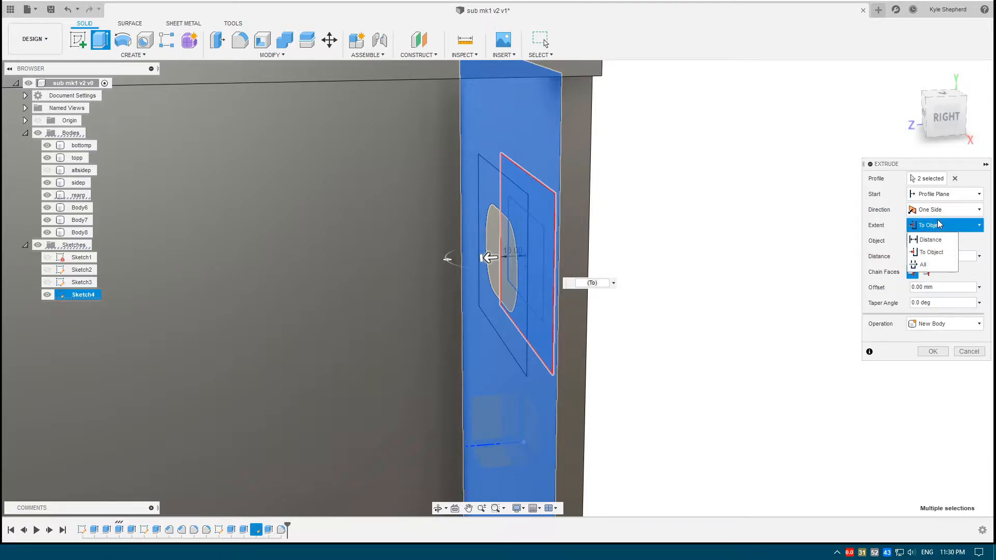
click(929, 238)
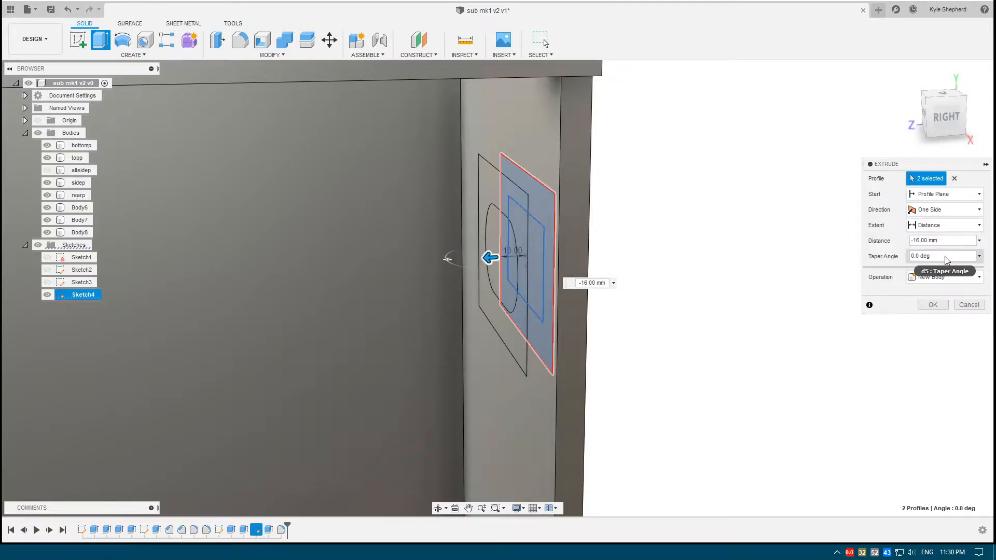
- Extrude both rectangle profiles by -9 mm as a new body, starting from the rear panel's inner face
click(959, 241)
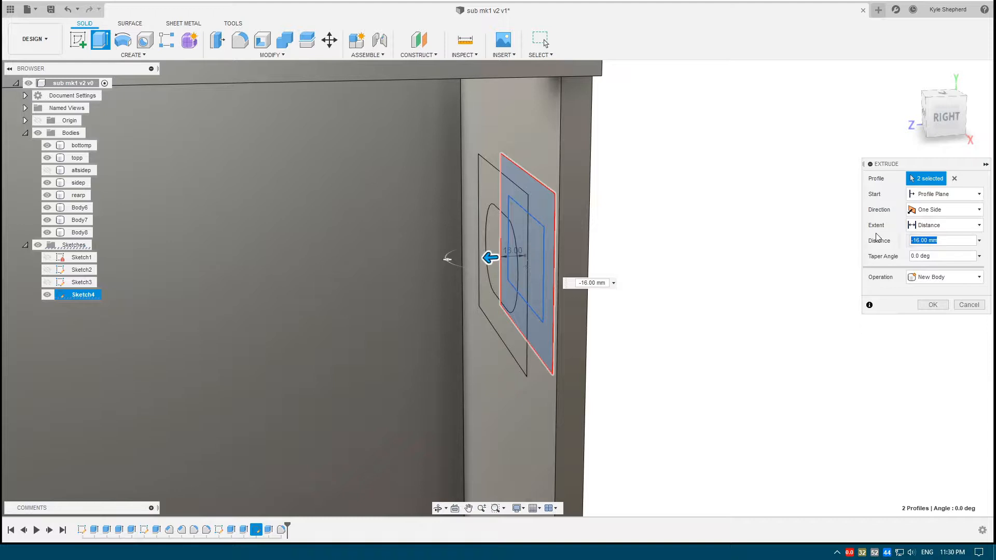
text(9)
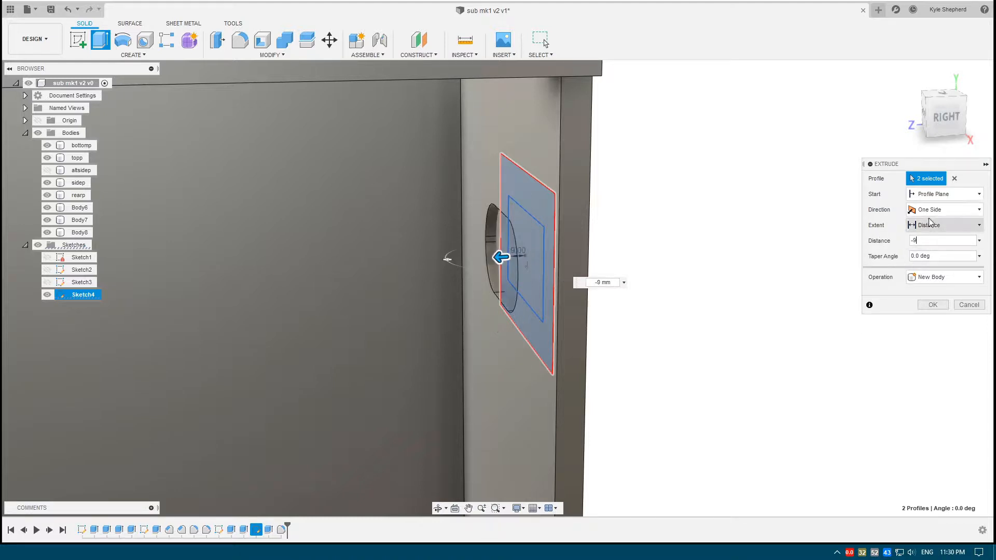
click(945, 195)
click(945, 234)
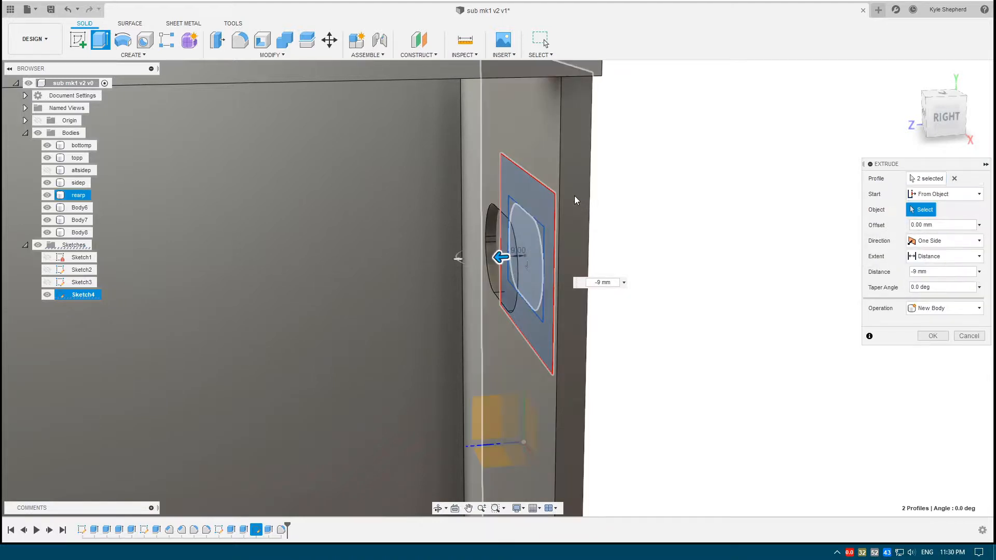
click(518, 166)
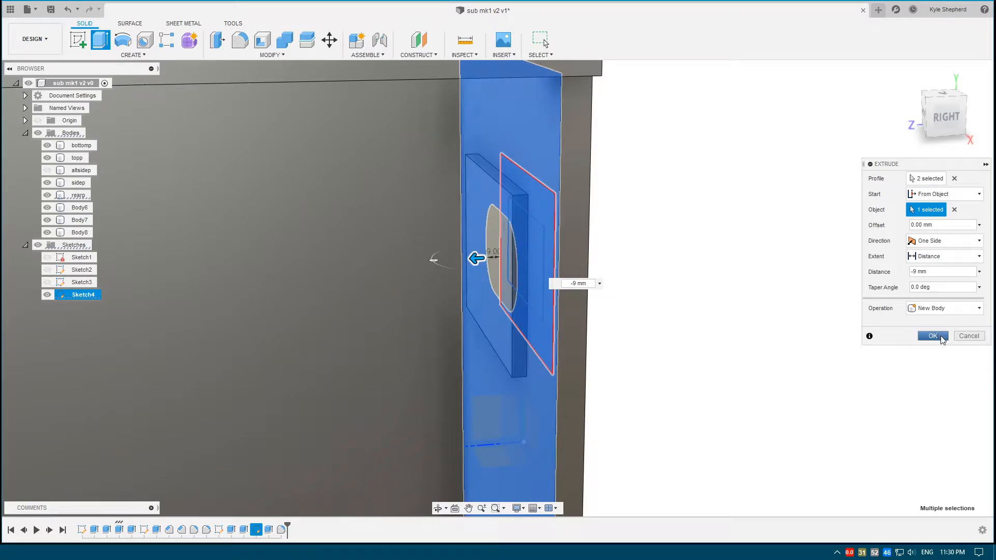
click(932, 337)
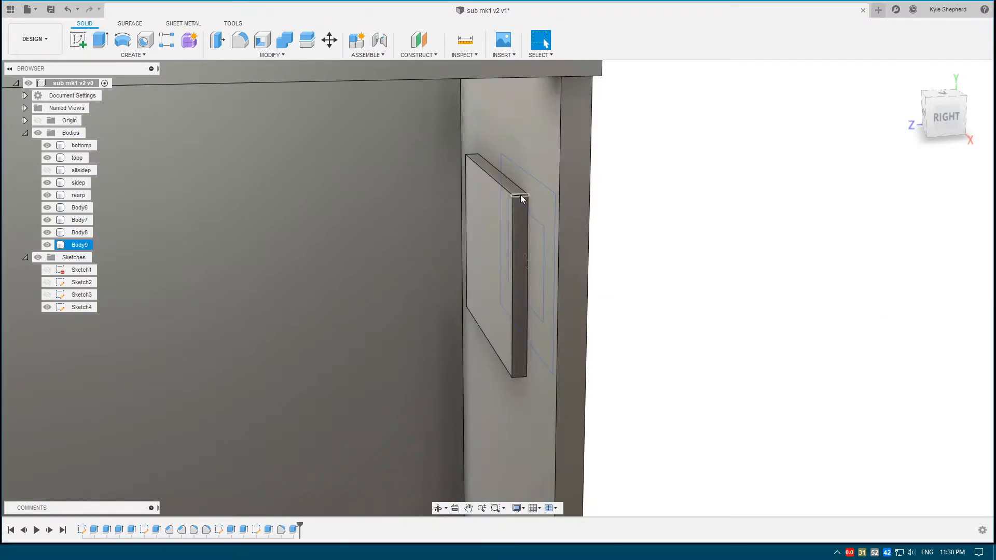
- Try to fillet the new plate's corners with a 10 mm radius
shift+middle_drag(519, 267, 529, 341)
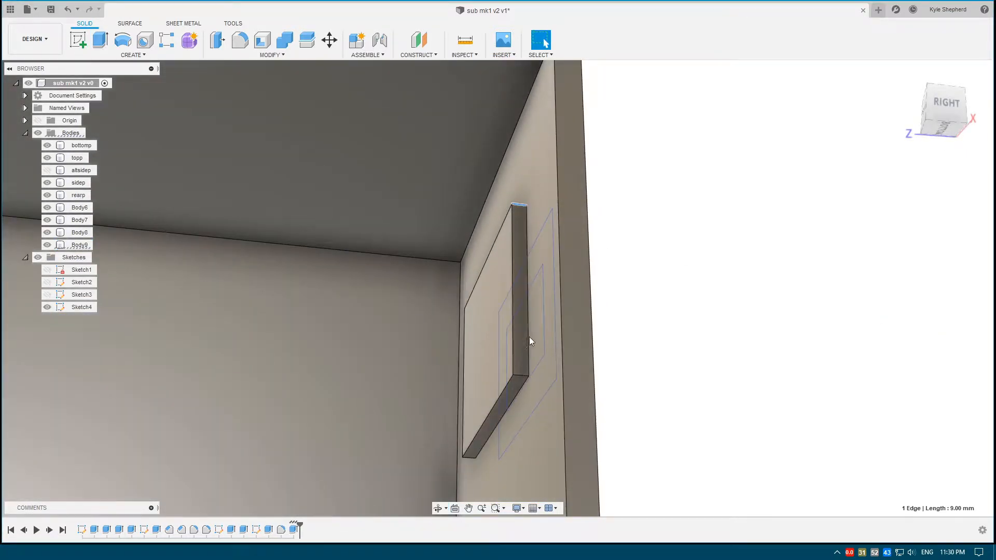
click(519, 375)
scroll(475, 446, up, 3)
shift+middle_drag(478, 424, 483, 234)
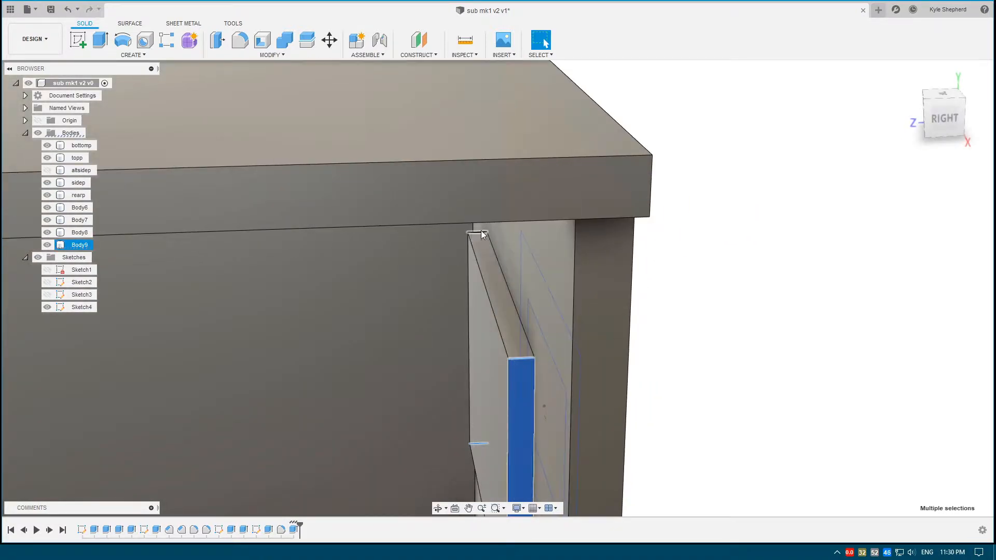
shift+click(474, 231)
click(239, 40)
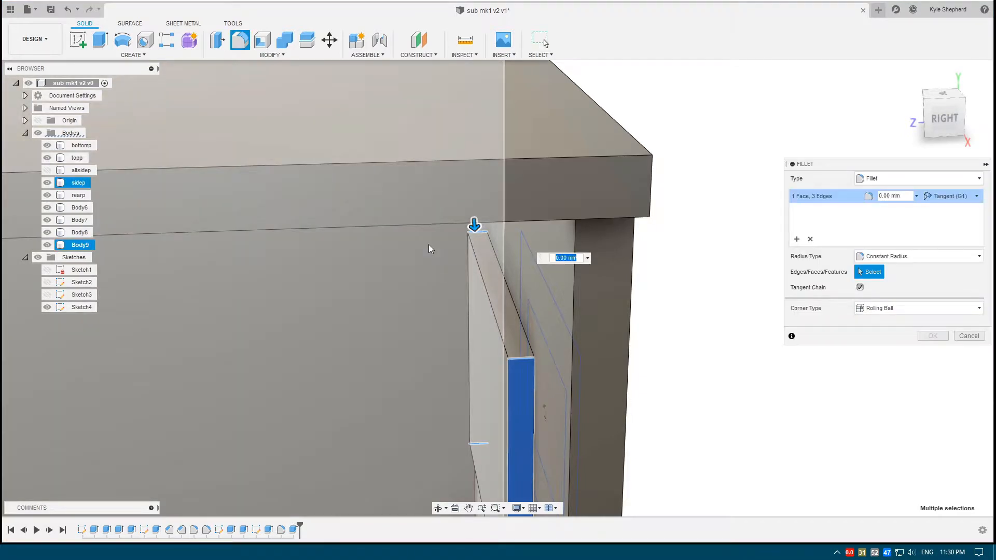
text(10)
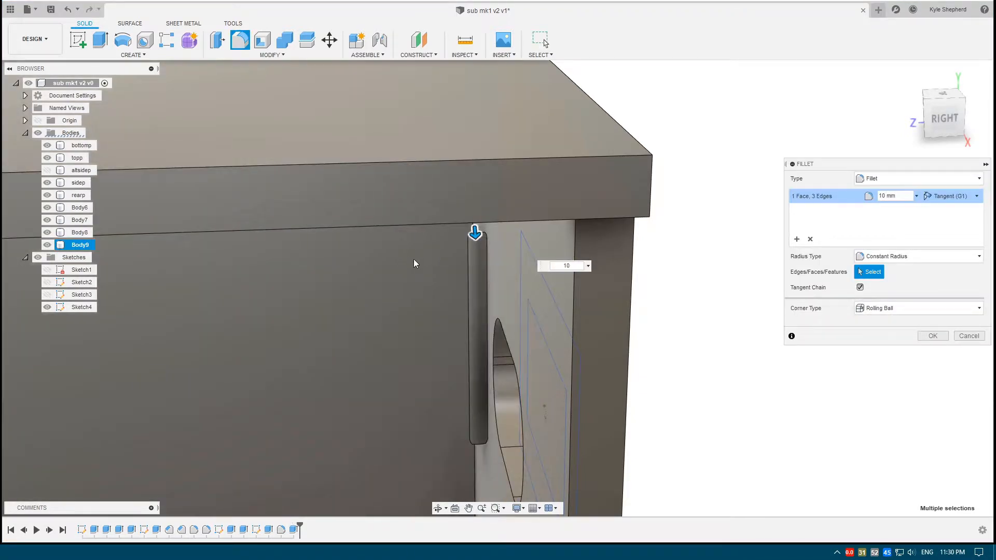
scroll(462, 298, down, 2)
shift+middle_drag(522, 294, 542, 285)
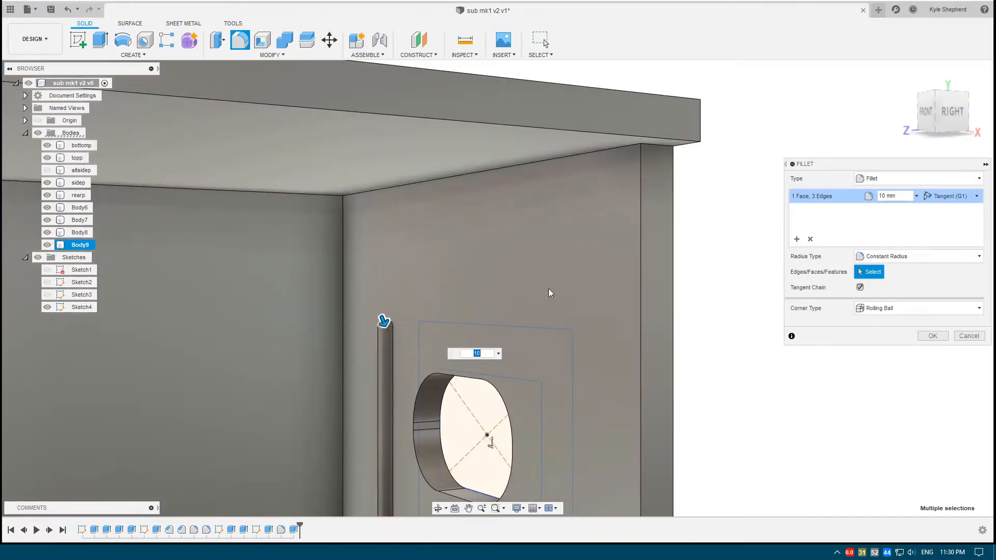
click(921, 335)
- Select the four short corner edges across the new plate's thickness
middle_drag(527, 332, 531, 218)
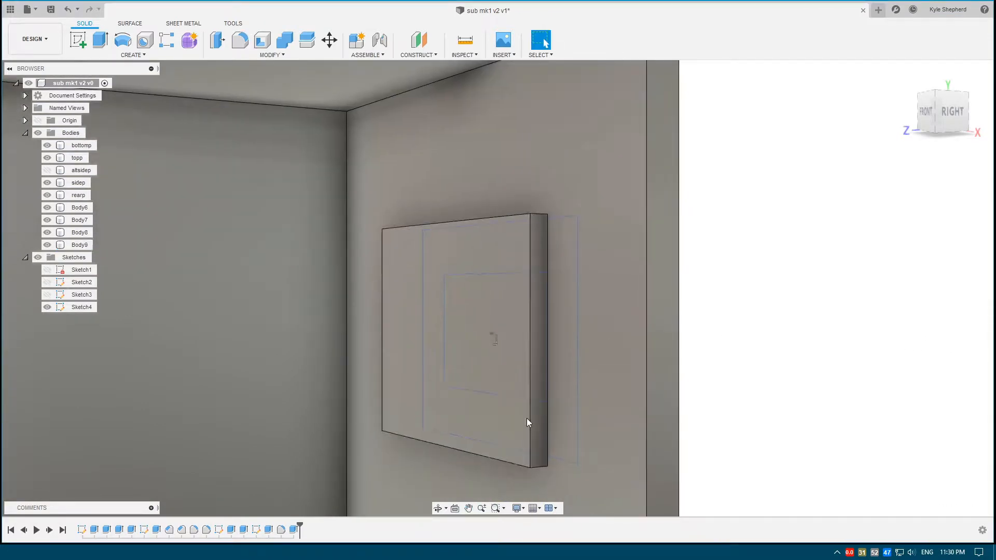
click(536, 467)
shift+middle_drag(530, 265, 522, 282)
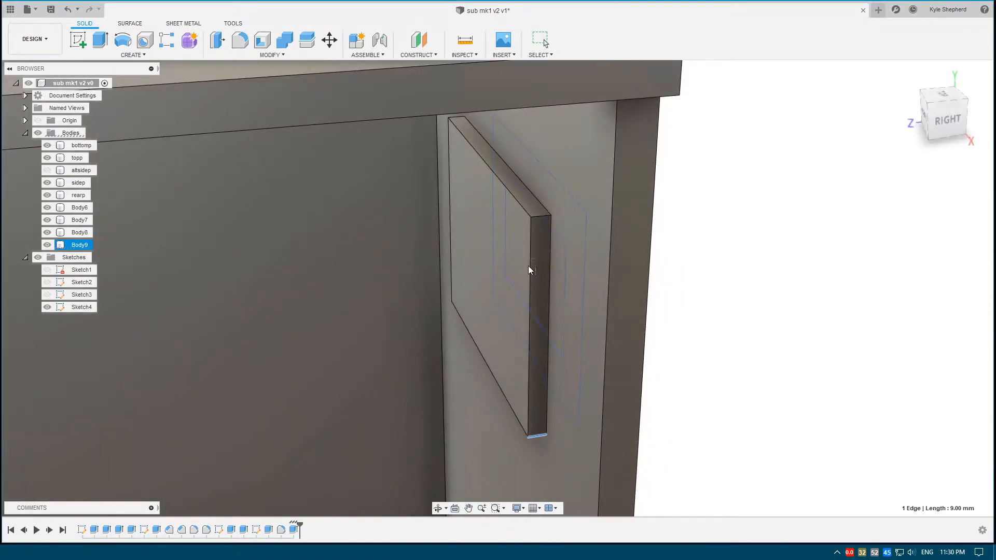
ctrl+click(541, 218)
ctrl+click(556, 235)
click(682, 251)
click(537, 218)
ctrl+click(538, 435)
scroll(473, 148, up, 2)
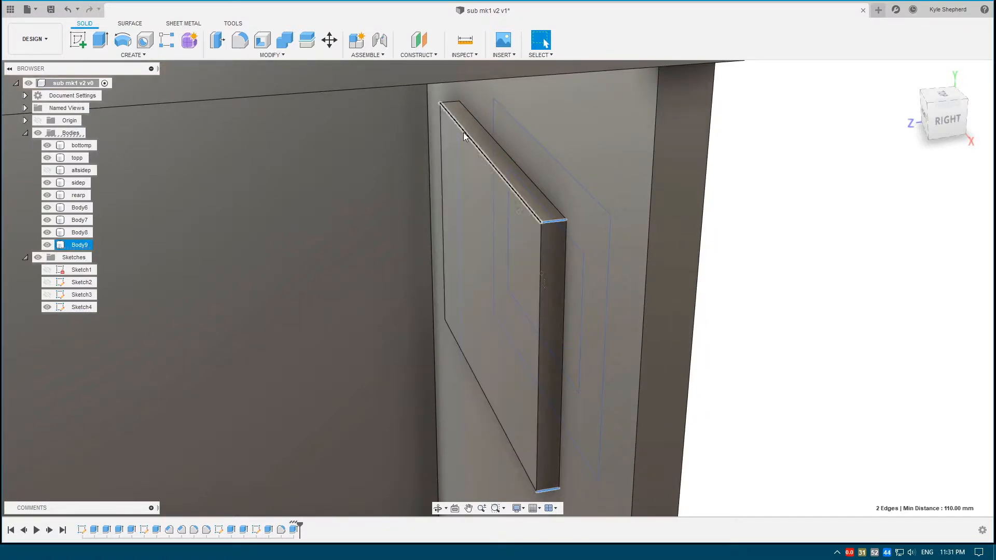
ctrl+click(447, 103)
shift+middle_drag(453, 322, 444, 351)
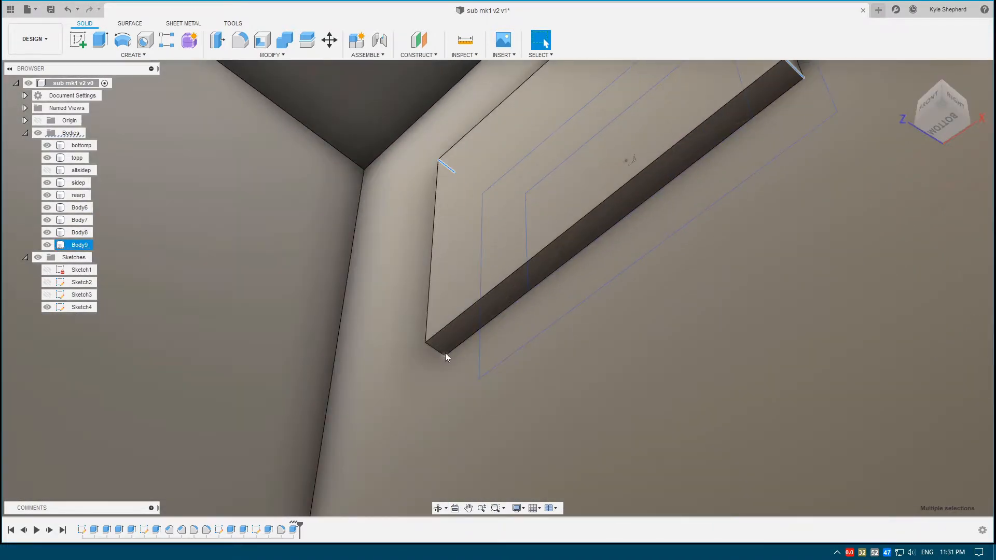
ctrl+click(433, 349)
shift+middle_drag(563, 187, 493, 223)
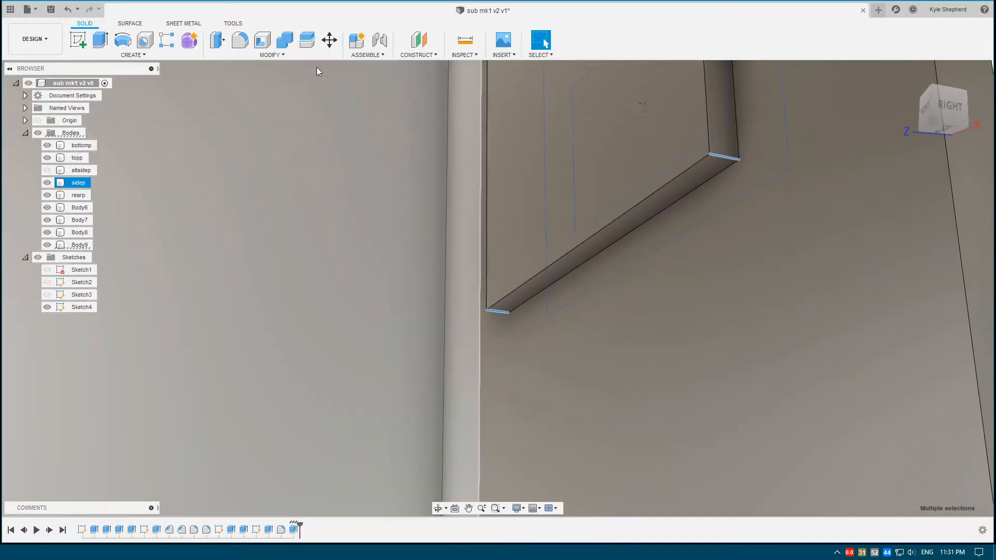
- Fillet the plate's four corner edges, enlarging the radius from an initial 10 mm, and complete the fillet
click(239, 40)
text(1)
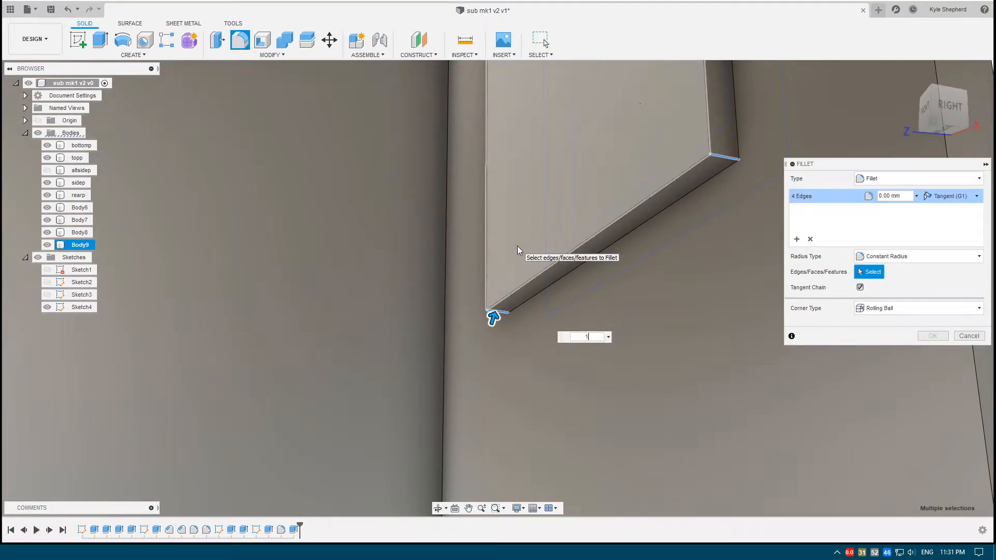
text(0)
scroll(603, 176, down, 3)
shift+middle_drag(504, 286, 492, 214)
drag(754, 378, 734, 349)
shift+middle_drag(734, 351, 665, 294)
shift+middle_drag(384, 338, 722, 353)
shift+middle_drag(543, 291, 540, 291)
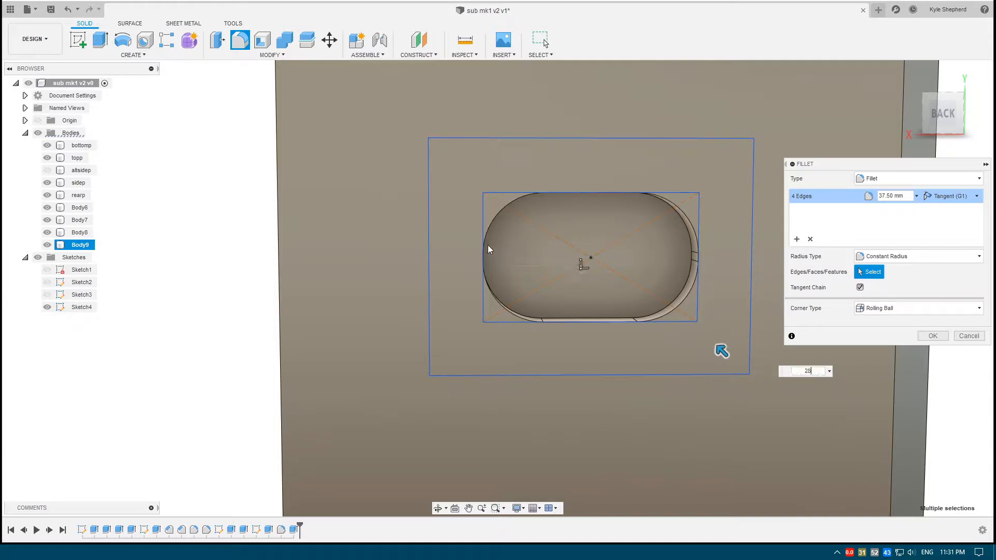
key(Return)
- Examine the filleted plate and the rear panel's cutout from several angles
scroll(497, 209, down, 2)
shift+middle_drag(497, 210, 614, 266)
scroll(514, 257, down, 1)
shift+middle_drag(593, 200, 467, 204)
scroll(674, 224, up, 2)
middle_drag(610, 202, 459, 223)
scroll(463, 229, up, 1)
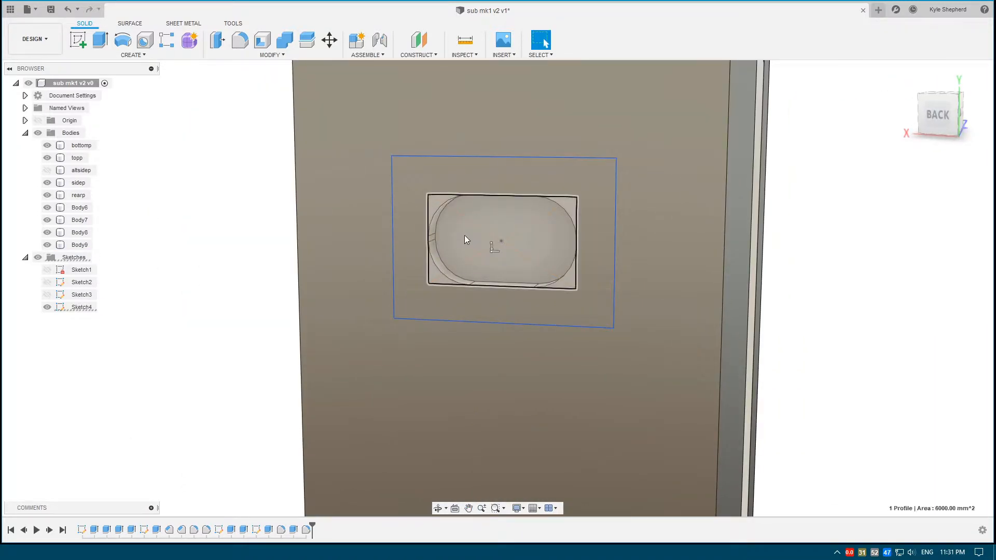
- Edit Sketch4 and draw an 8 mm circle inside the inner rectangle, to the left of and level with its center point
click(465, 238)
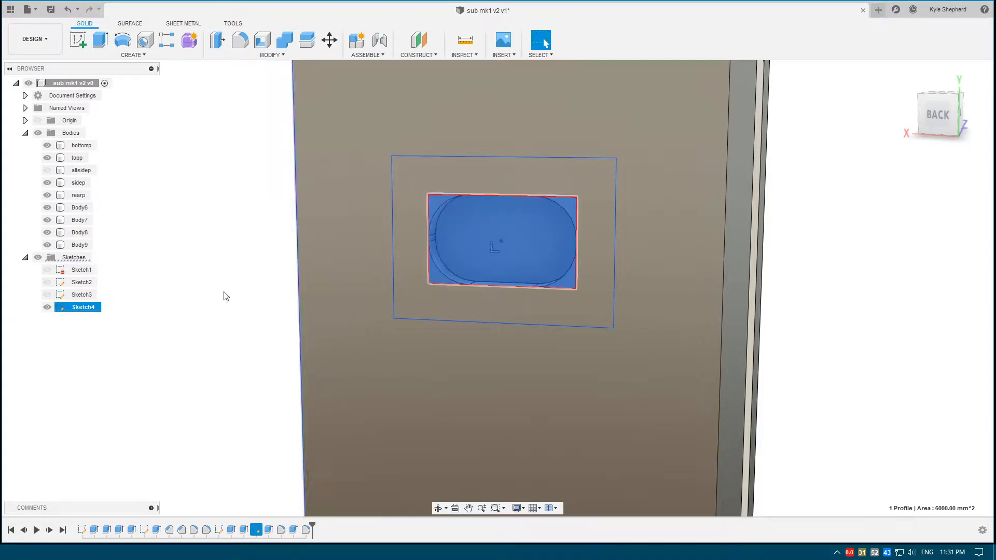
key(c)
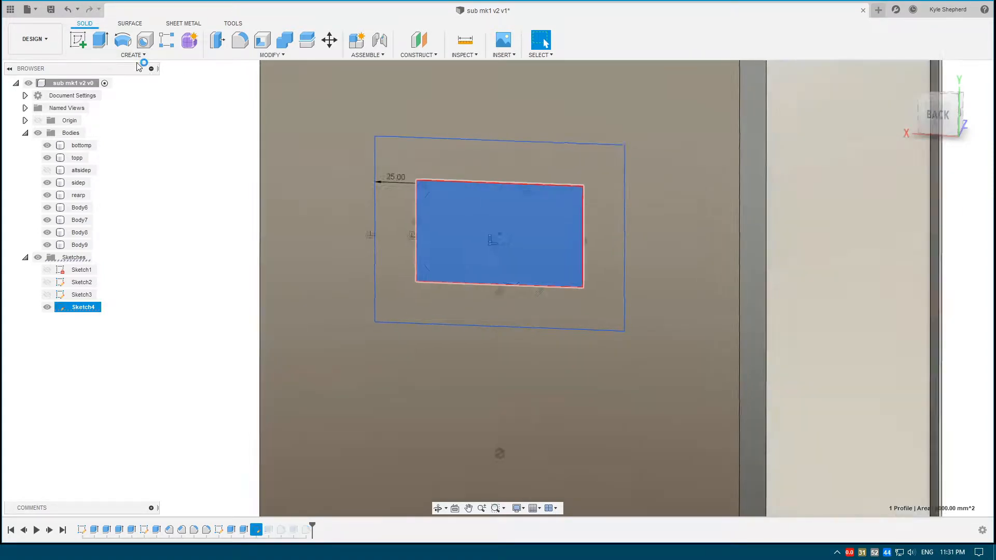
middle_drag(491, 134, 473, 331)
scroll(484, 248, up, 3)
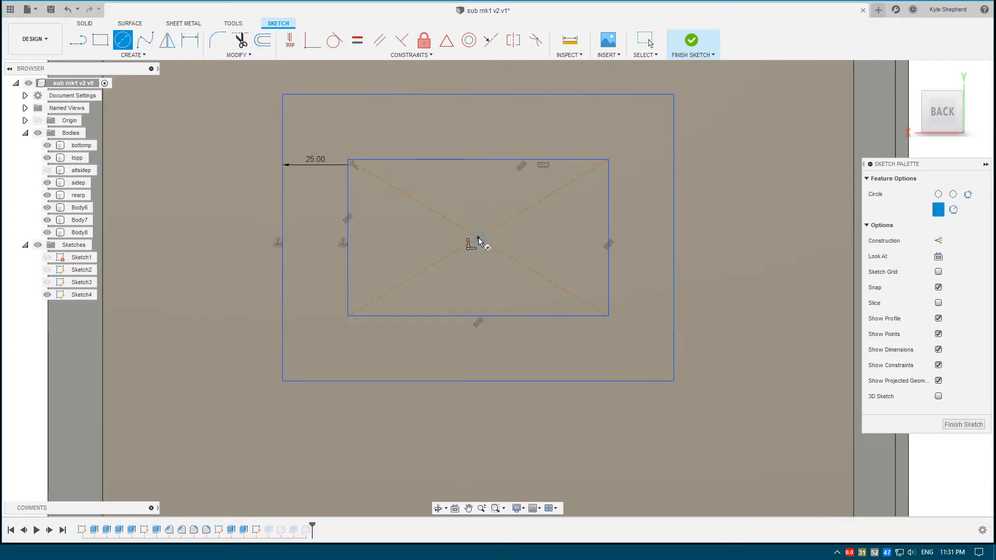
click(400, 238)
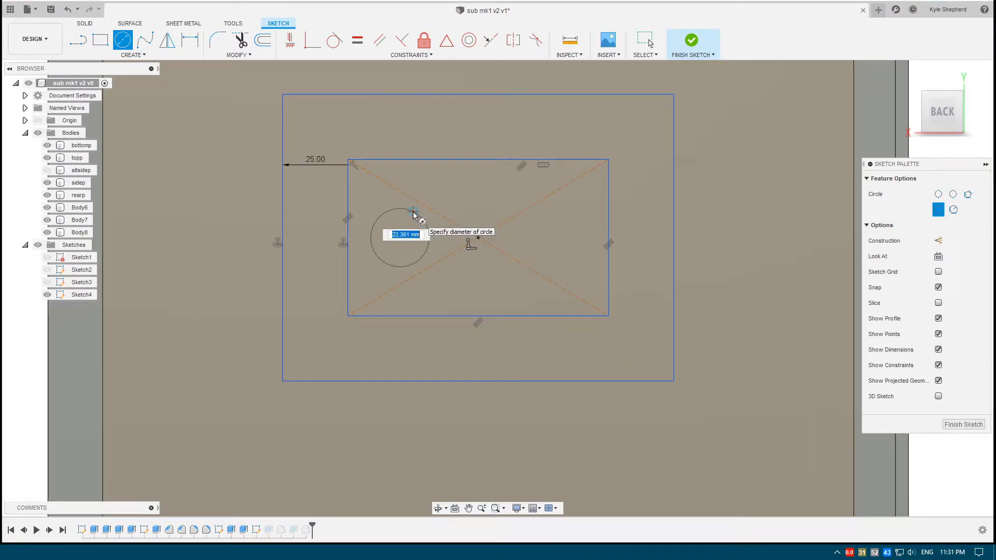
key(Return)
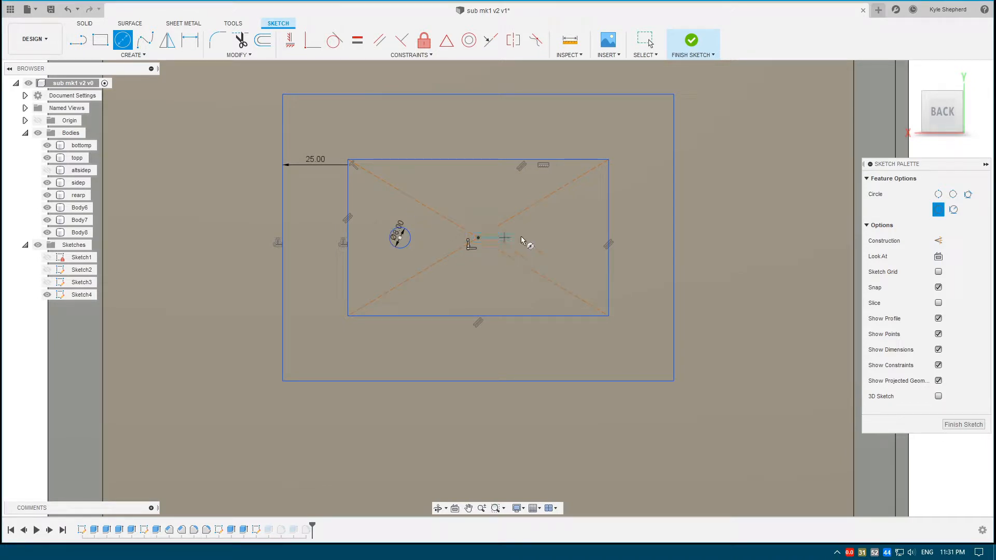
- Draw a second 8 mm circle inside the inner rectangle, to the right of and level with its center point
click(551, 237)
text(8)
key(Return)
key(Escape)
scroll(443, 259, up, 2)
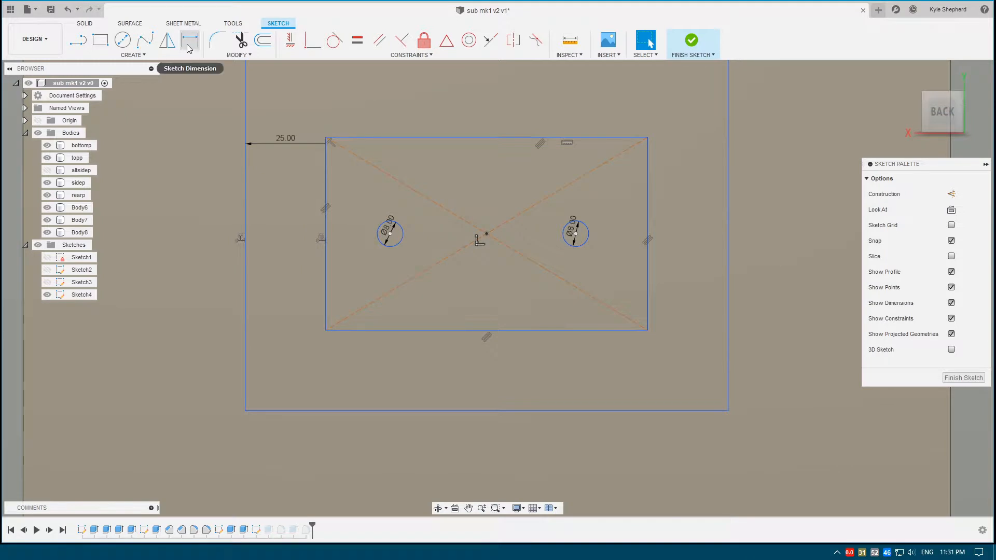
- Dimension the left circle's center from the inner rectangle's left edge and set the distance to 25 mm
click(189, 40)
click(390, 234)
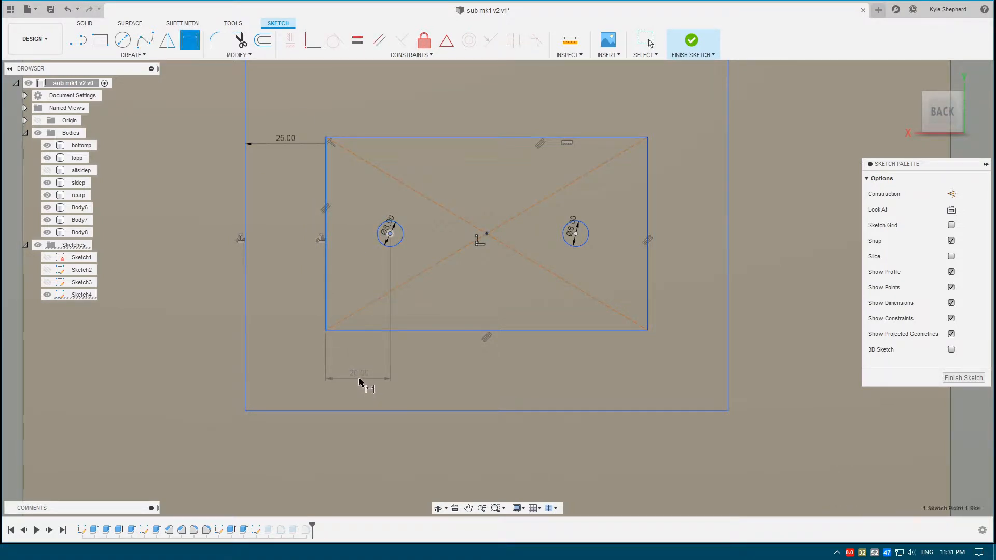
click(359, 383)
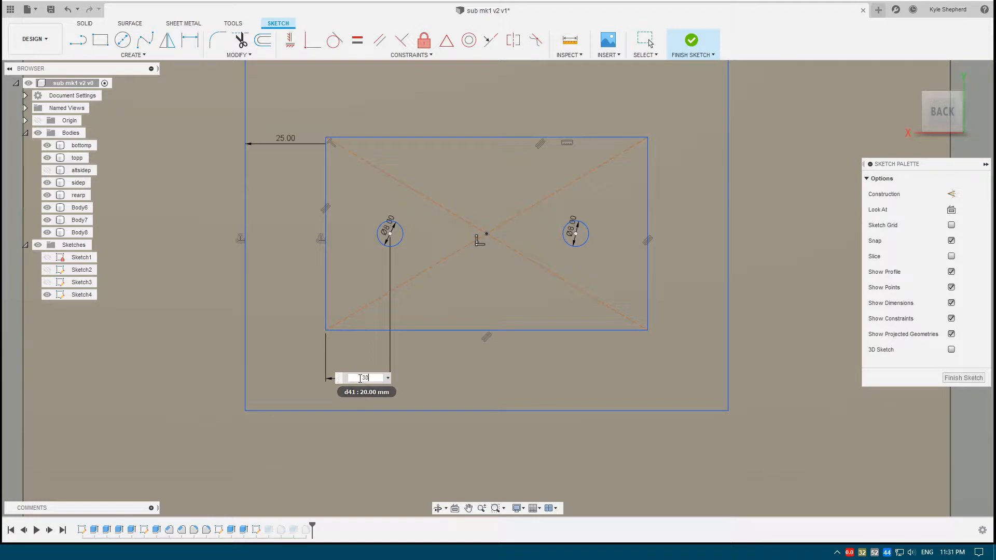
text(30)
key(Return)
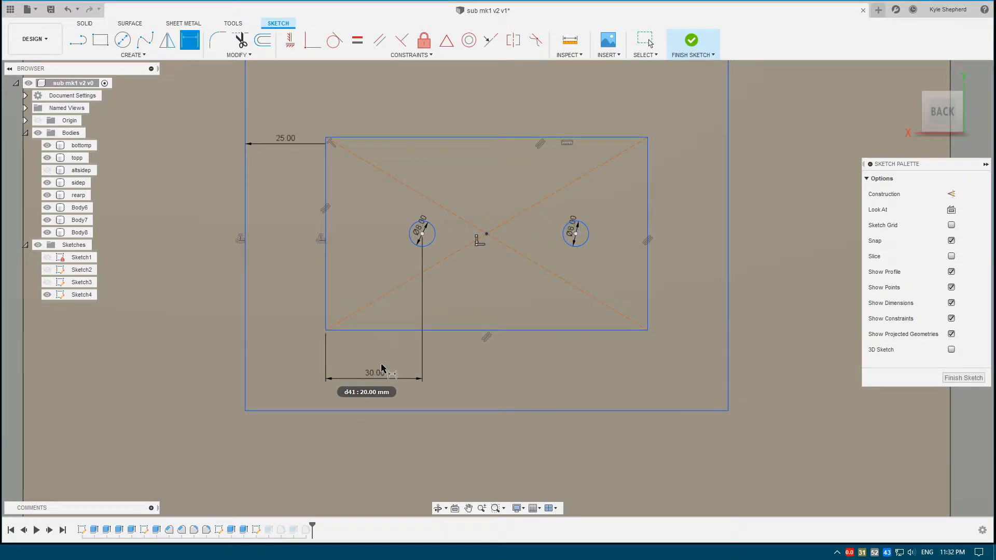
double_click(375, 373)
text(25)
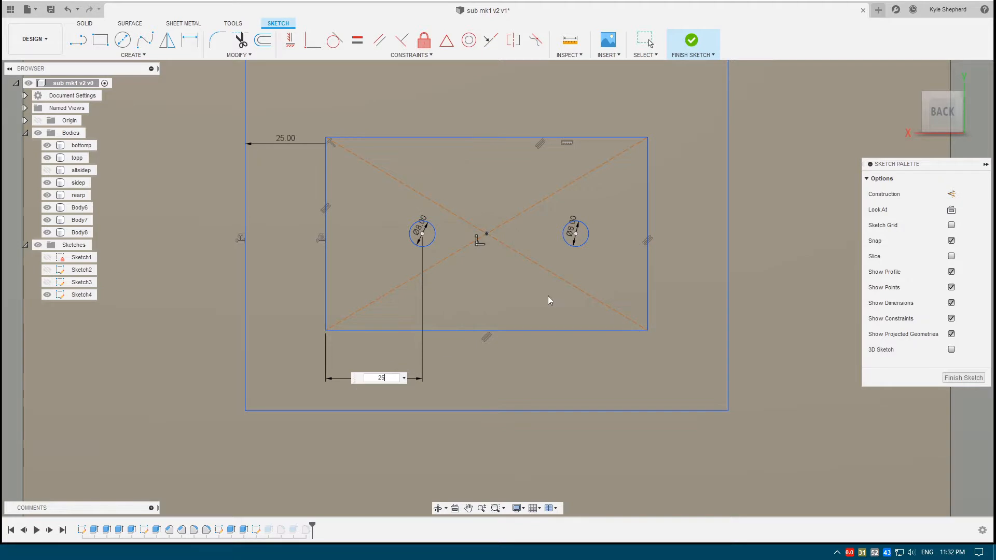
key(Return)
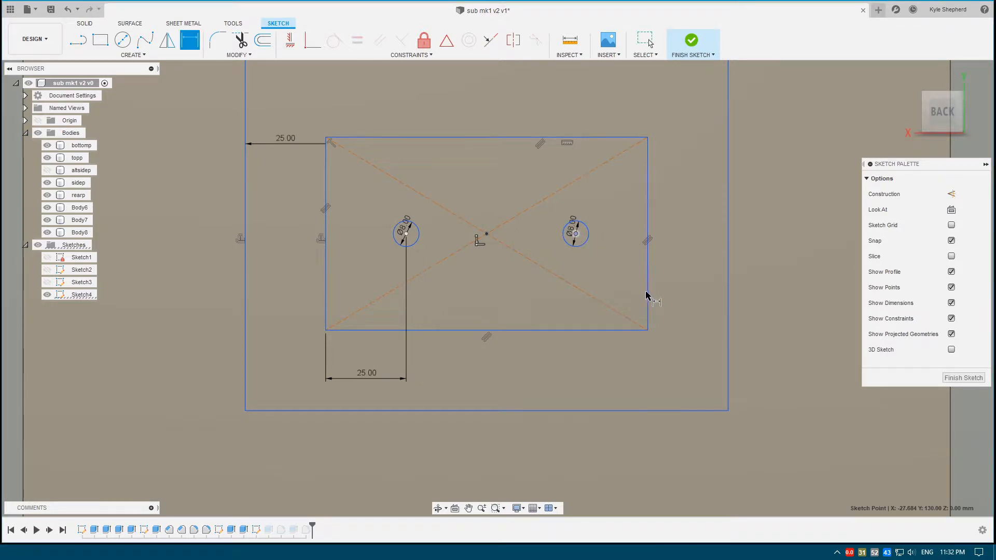
- Dimension the right circle's center from the inner rectangle's right edge and set the distance to 25 mm
click(648, 296)
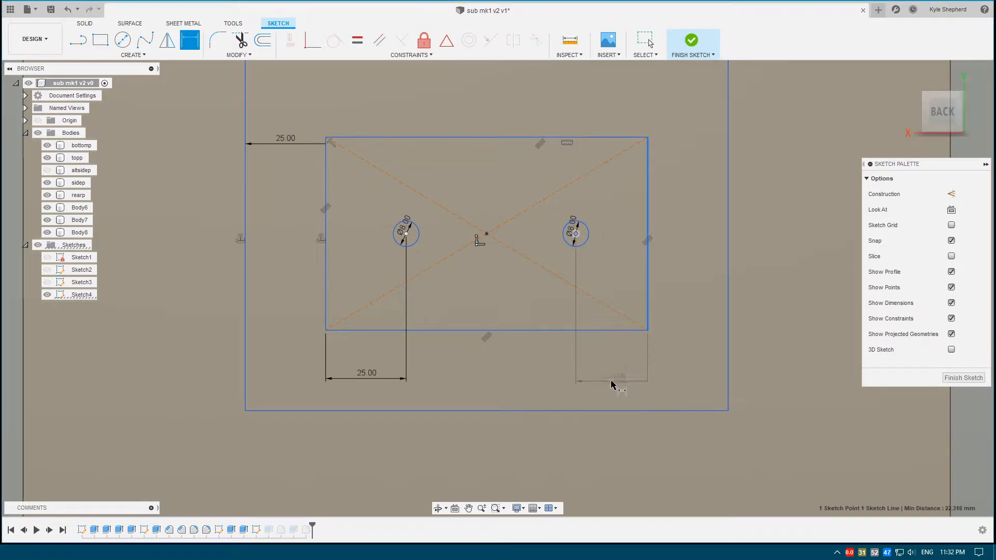
click(608, 384)
text(25)
key(Return)
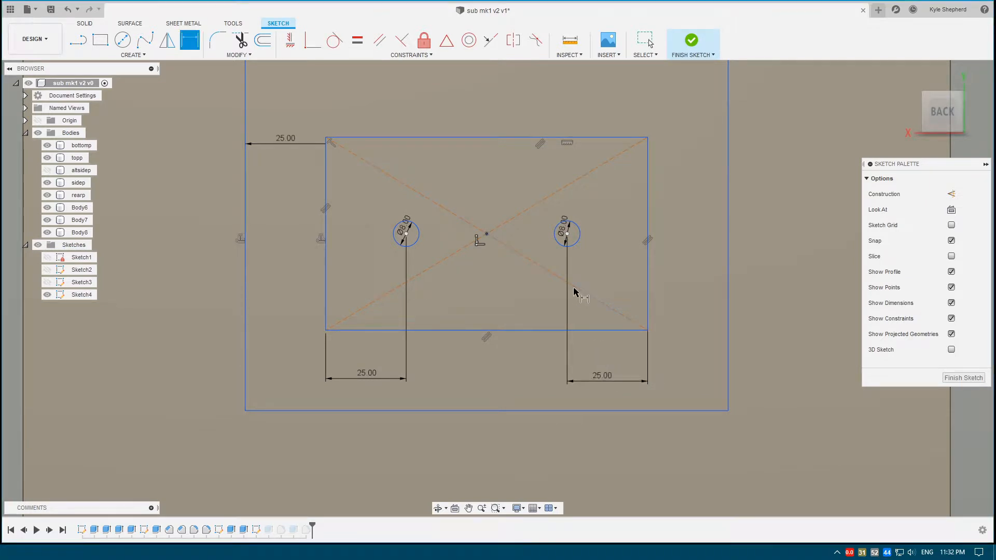
key(Escape)
- Select both 8 mm circles, finish Sketch4 and set up an extrusion of the two profiles with the extent set to All
scroll(419, 232, up, 2)
click(411, 237)
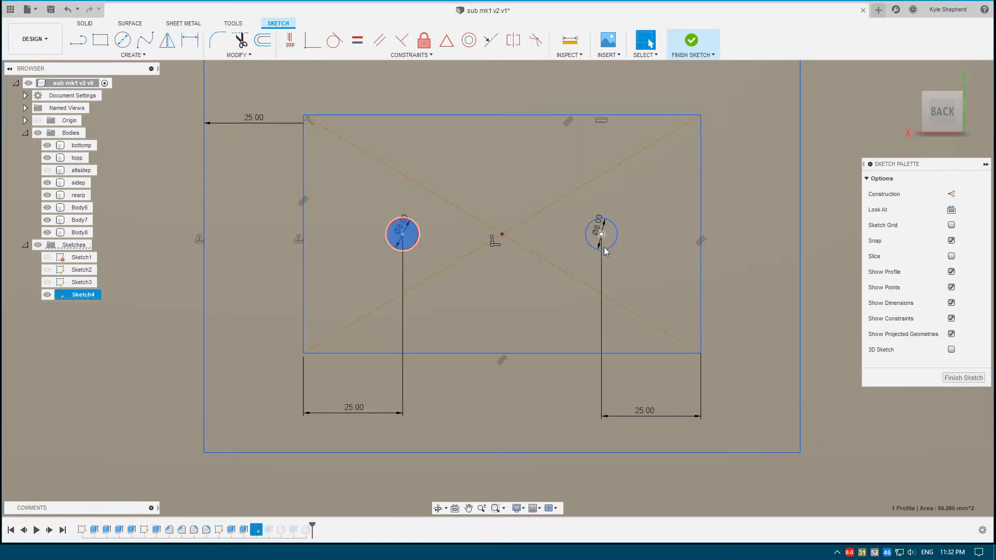
click(612, 238)
click(963, 378)
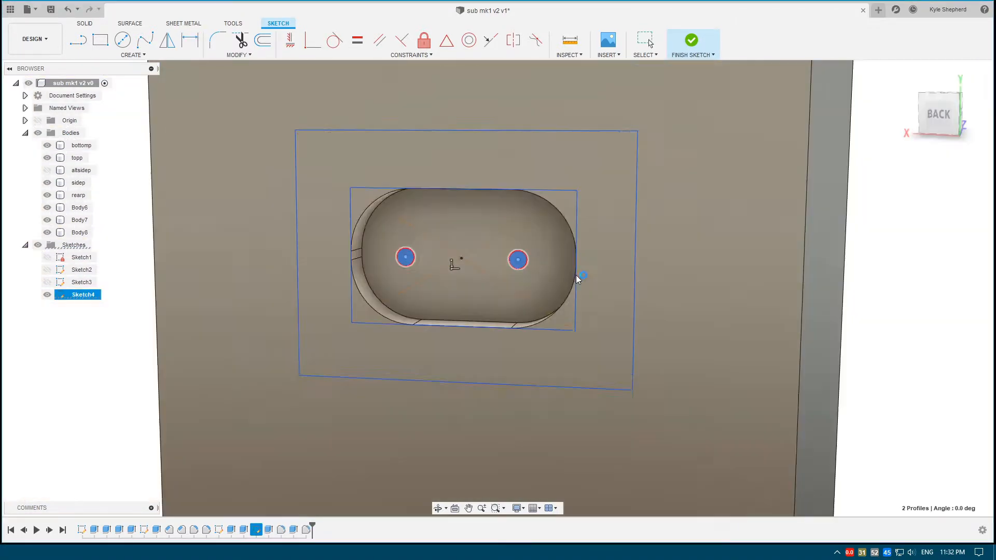
key(e)
shift+middle_drag(494, 222, 596, 225)
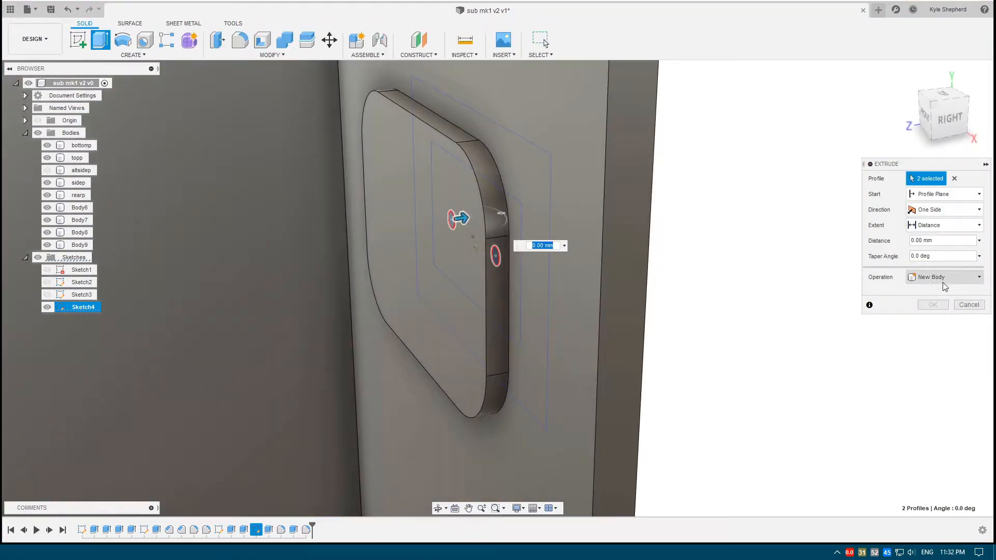
click(943, 227)
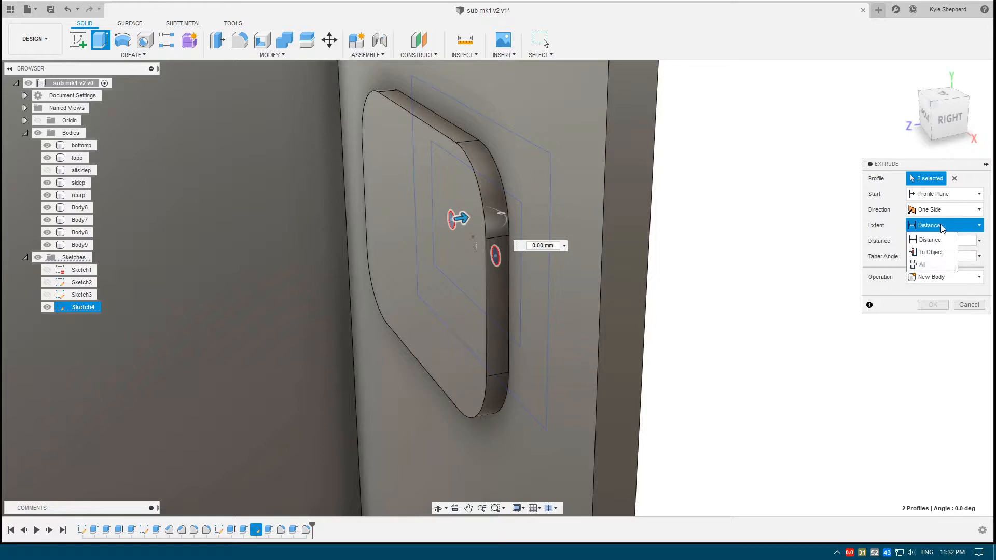
click(940, 267)
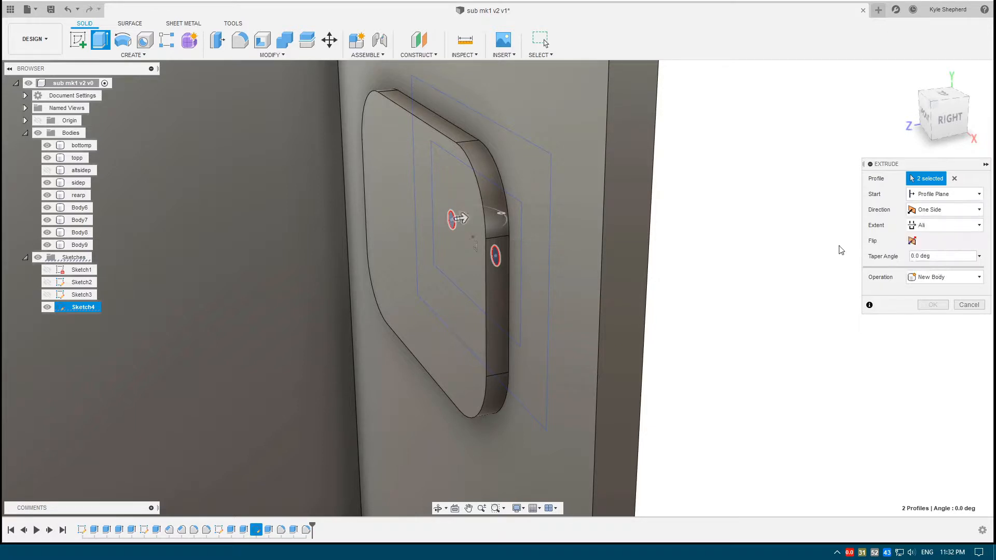
click(369, 179)
shift+middle_drag(369, 179, 380, 174)
click(388, 175)
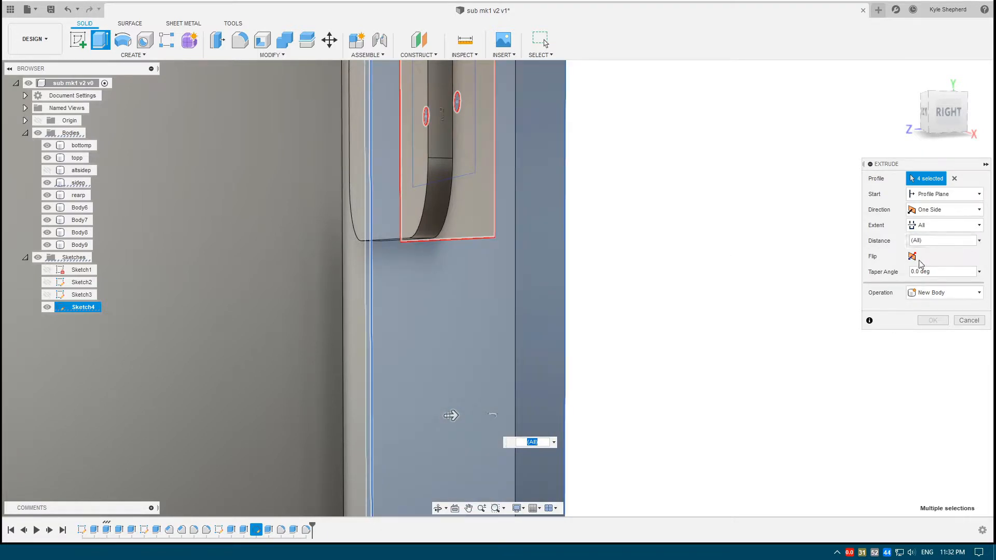
click(980, 240)
click(982, 240)
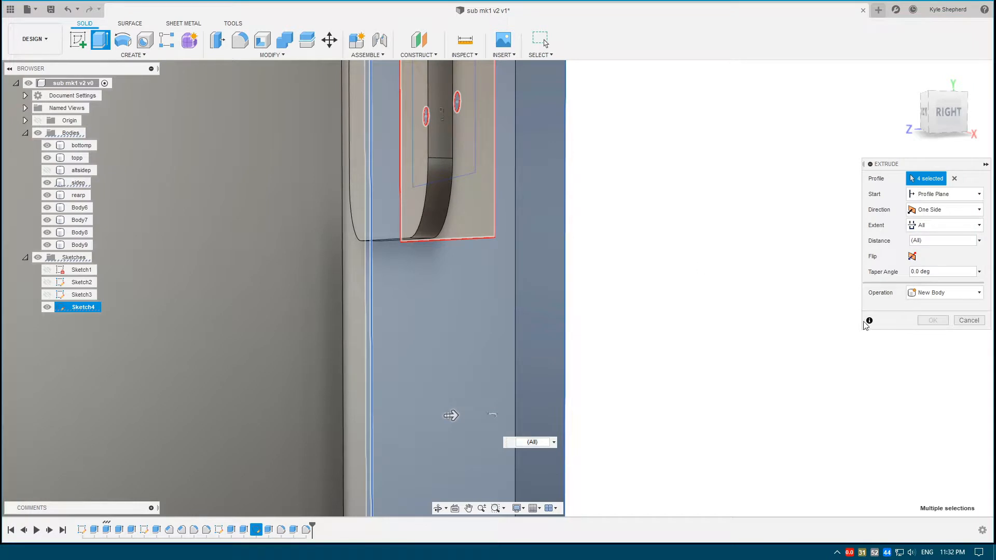
middle_drag(539, 170, 555, 197)
scroll(571, 231, down, 3)
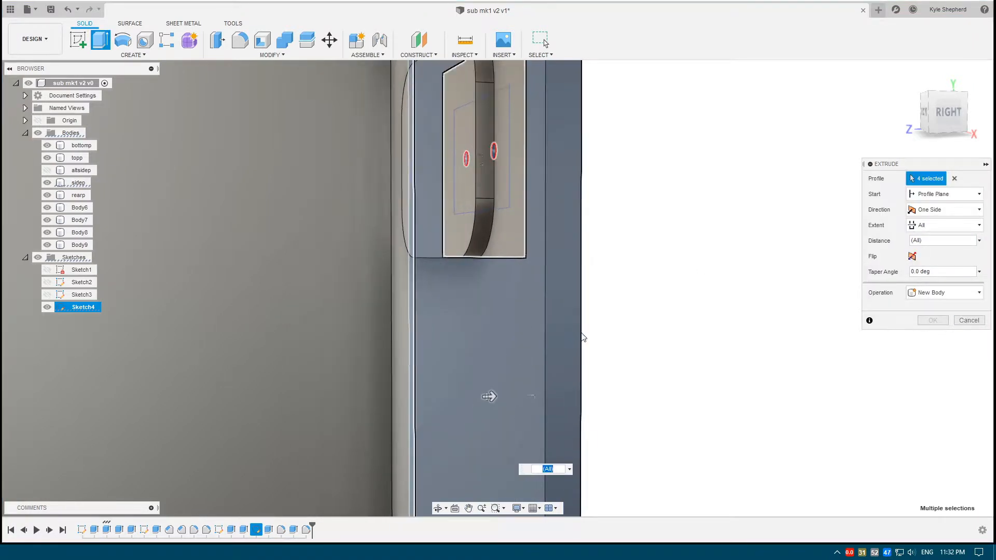
shift+middle_drag(583, 339, 504, 336)
mouse_move(844, 401)
shift+middle_down()
mouse_move(696, 355)
mouse_move(695, 293)
mouse_move(718, 205)
shift+middle_up()
shift+middle_drag(627, 304, 659, 297)
shift+middle_drag(716, 272, 769, 300)
click(714, 294)
- Reverse the extrusion toward the enclosure's interior and cut both 8 mm holes through the terminal plate
shift+middle_drag(577, 190, 579, 243)
scroll(587, 119, up, 1)
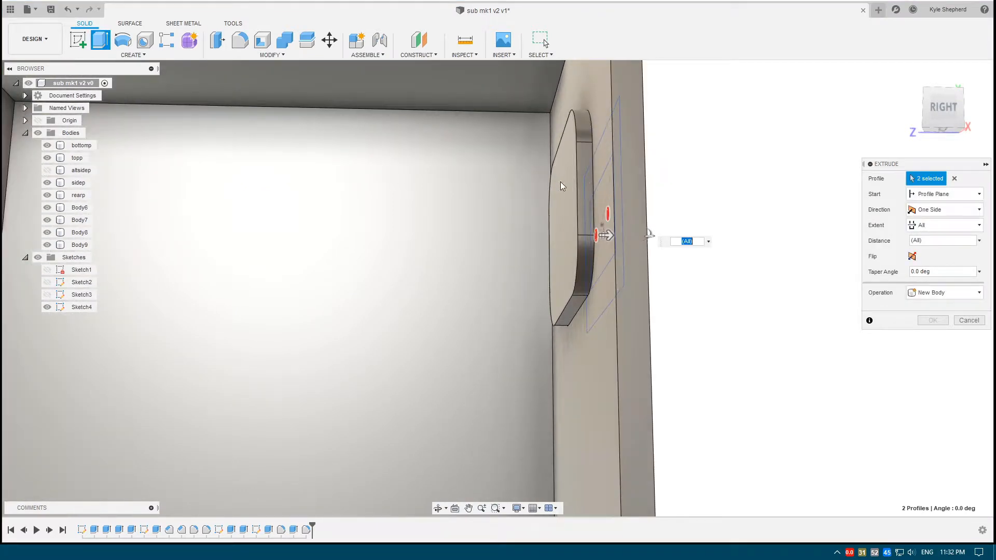
shift+middle_drag(566, 204, 598, 223)
drag(608, 234, 501, 235)
click(931, 321)
- Hide Sketch4 and check the plate's two holes from inside and behind the enclosure
scroll(770, 188, down, 3)
shift+middle_drag(770, 189, 791, 215)
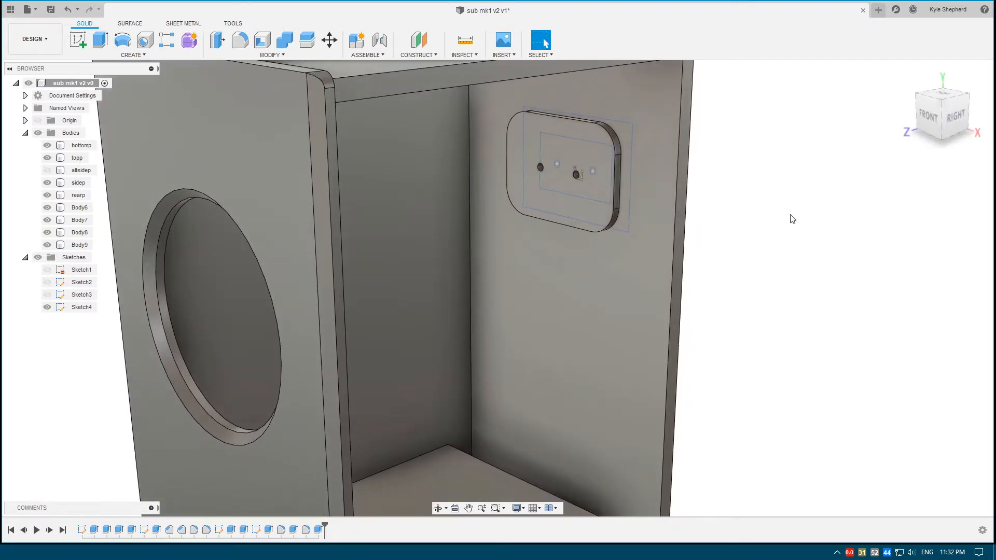
click(47, 307)
scroll(689, 173, down, 3)
mouse_move(690, 173)
shift+middle_down()
mouse_move(531, 157)
mouse_move(613, 169)
shift+middle_up()
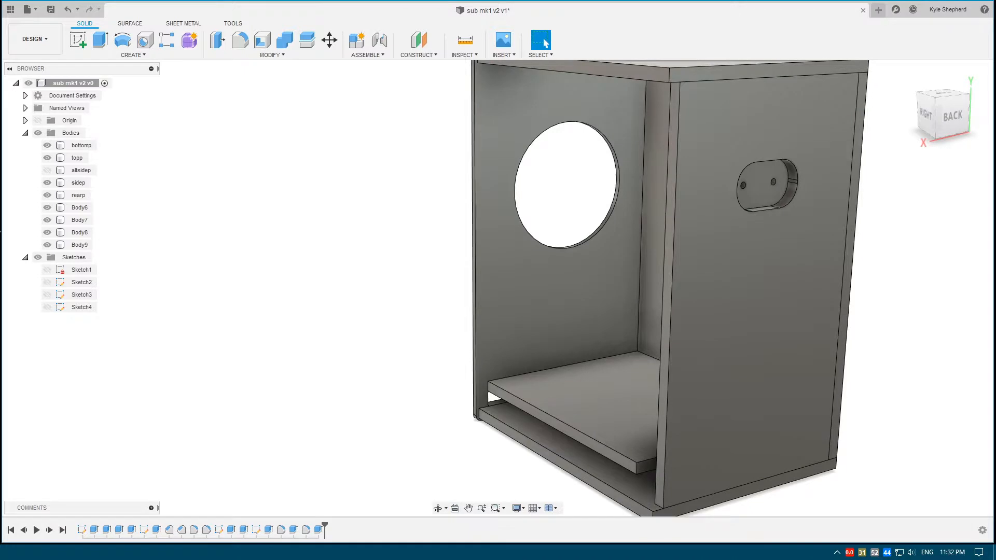
- Examine the rear panel, the terminal plate and the area where the rear panel meets the lower shelf
click(57, 185)
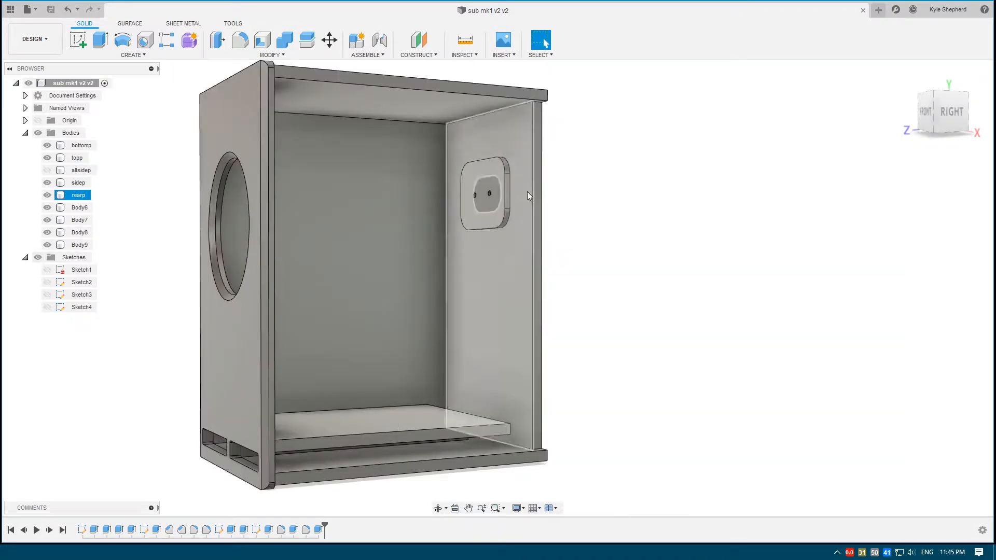
click(483, 190)
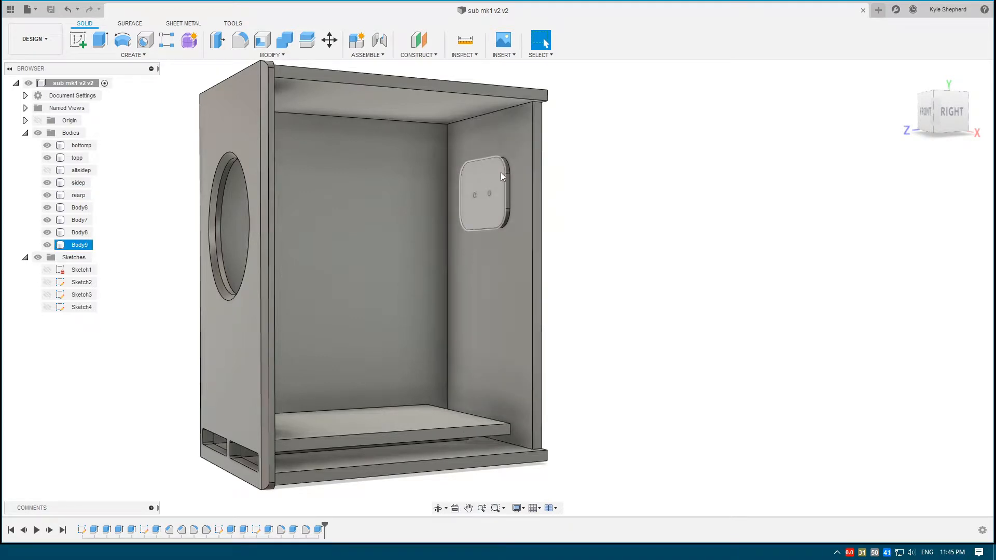
click(478, 133)
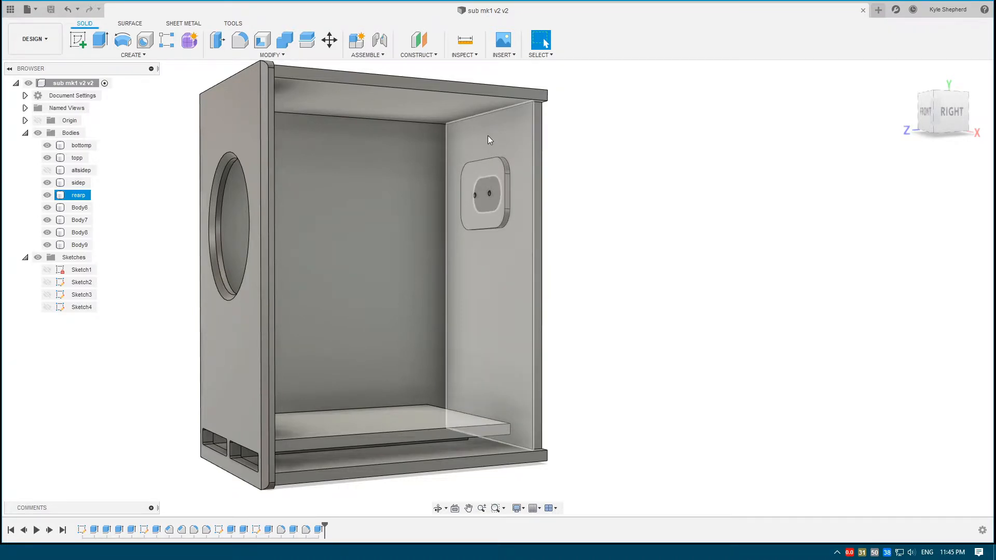
shift+middle_drag(530, 232, 482, 412)
click(501, 233)
click(512, 229)
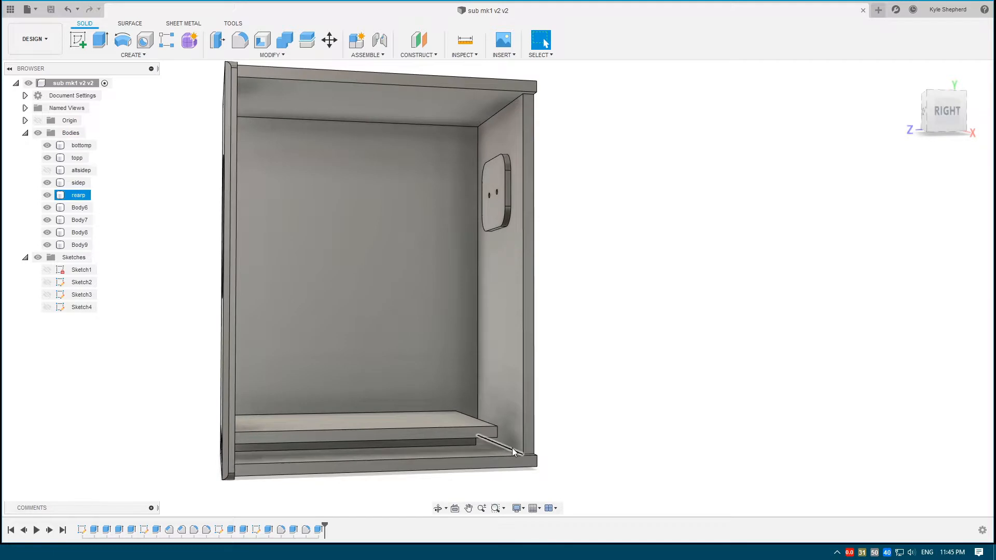
scroll(519, 453, up, 2)
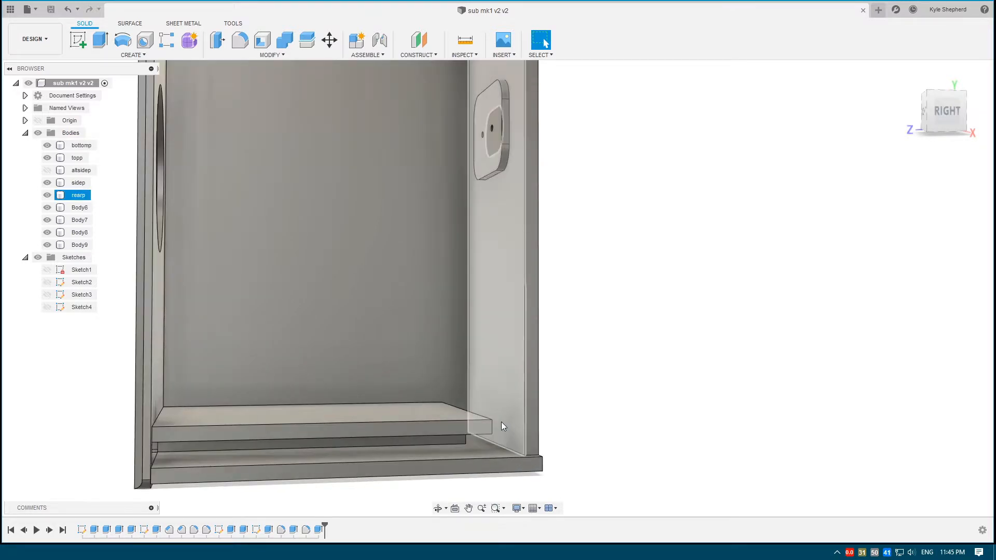
scroll(510, 422, down, 2)
shift+middle_drag(493, 292, 489, 257)
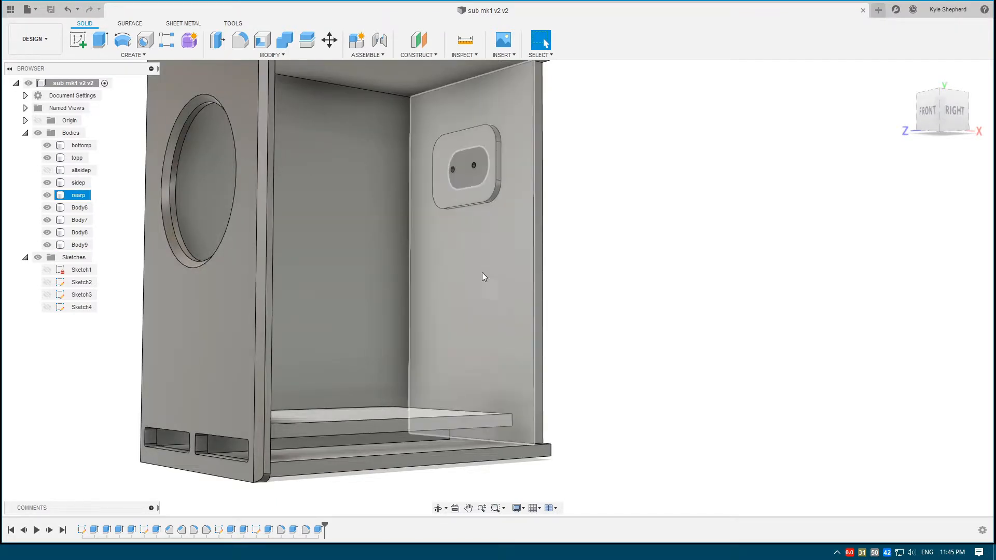
click(505, 236)
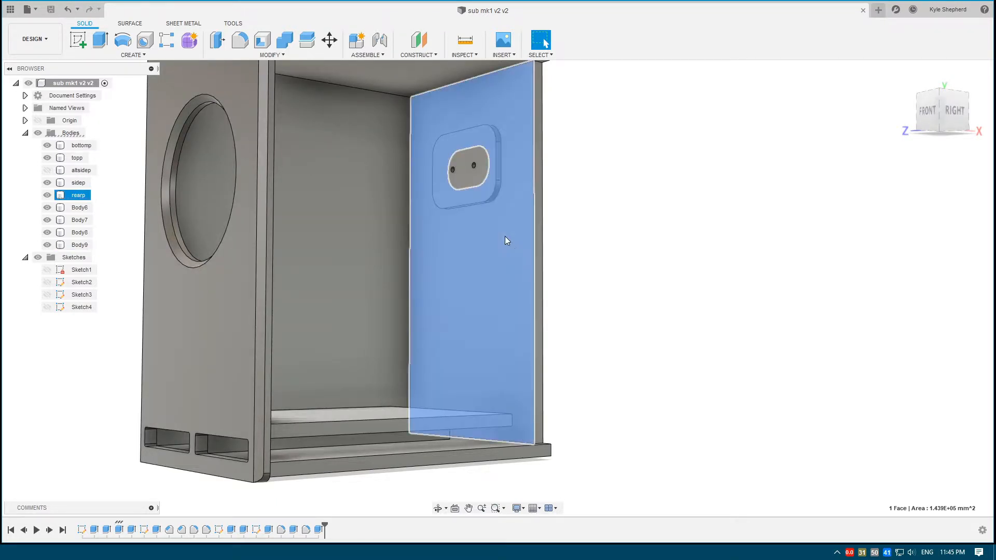
click(575, 278)
click(515, 295)
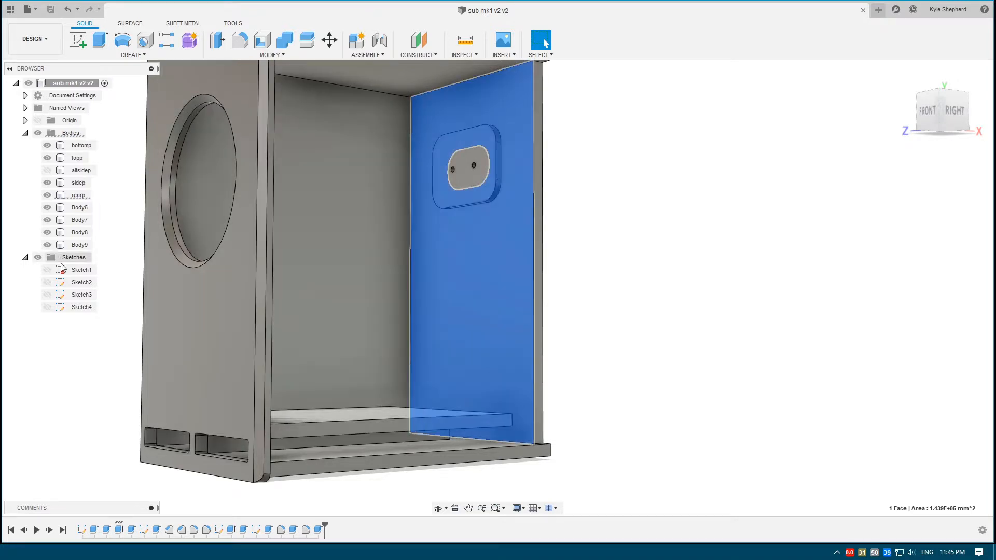
- Edit Sketch1 and draw a horizontal line about 288 mm long across the inner rectangle, slightly below its center point
double_click(51, 272)
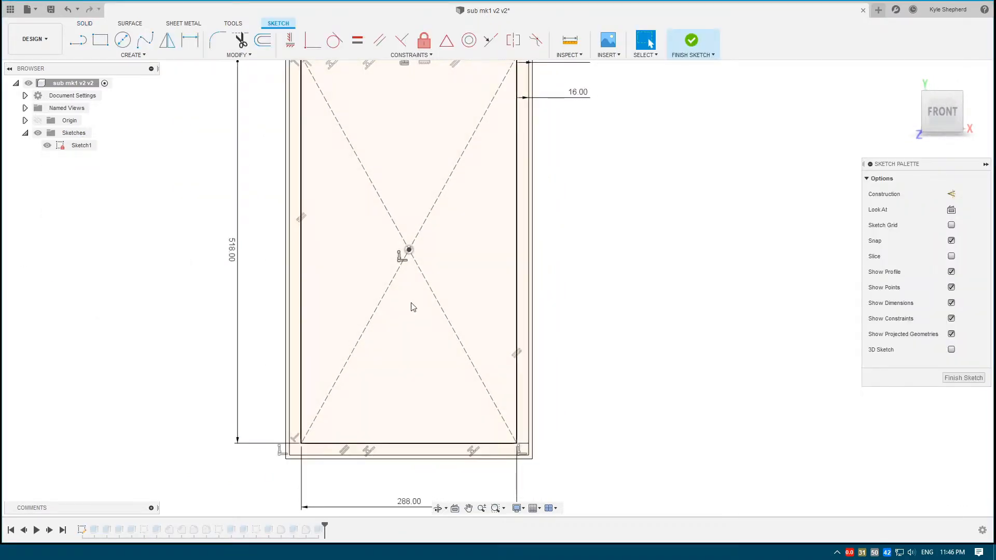
key(l)
scroll(367, 271, up, 2)
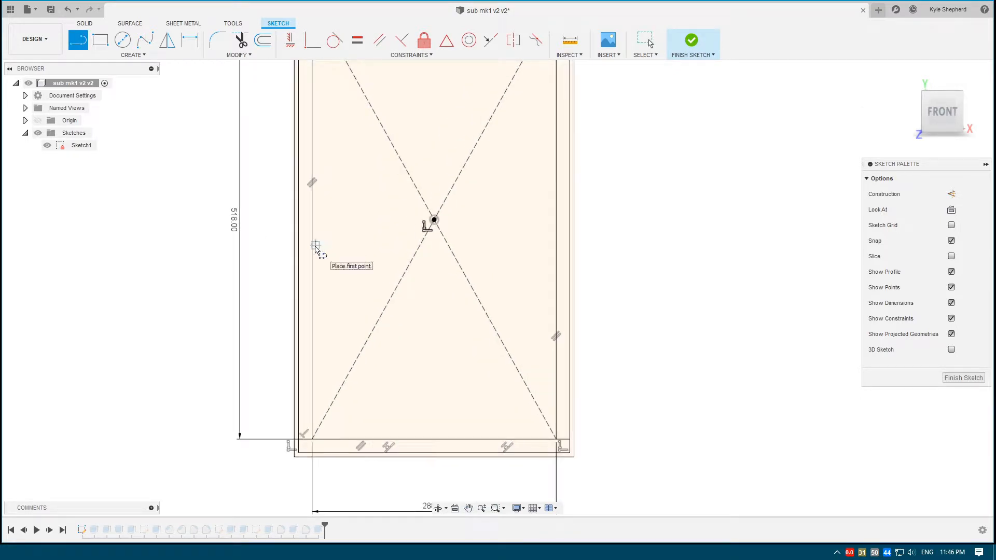
mouse_move(314, 249)
middle_down()
mouse_move(307, 337)
mouse_move(303, 304)
middle_up()
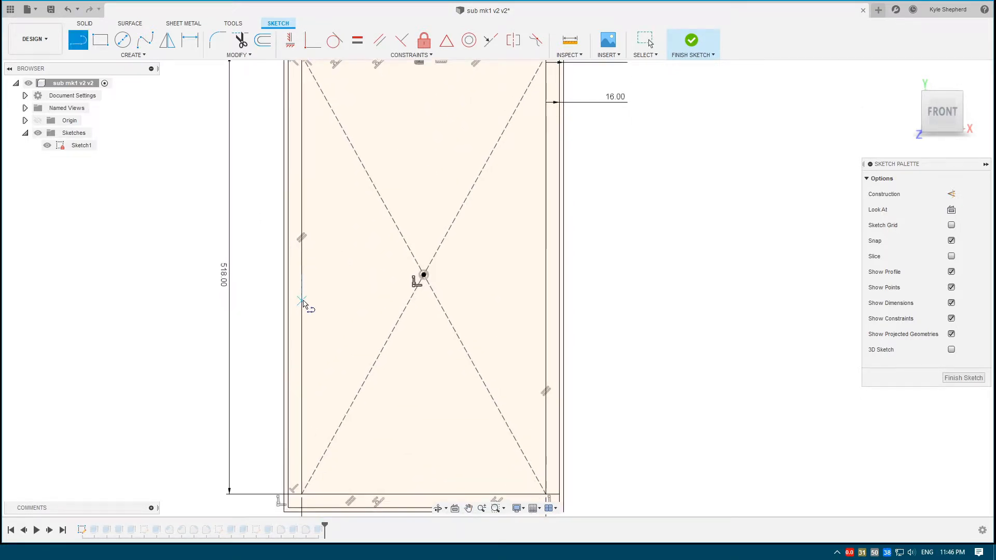
click(303, 296)
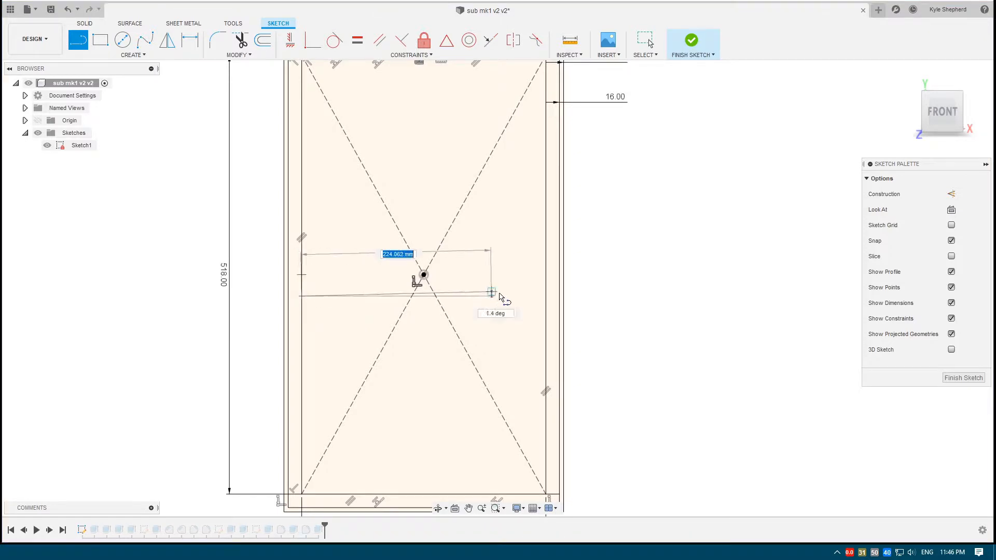
click(545, 297)
key(Escape)
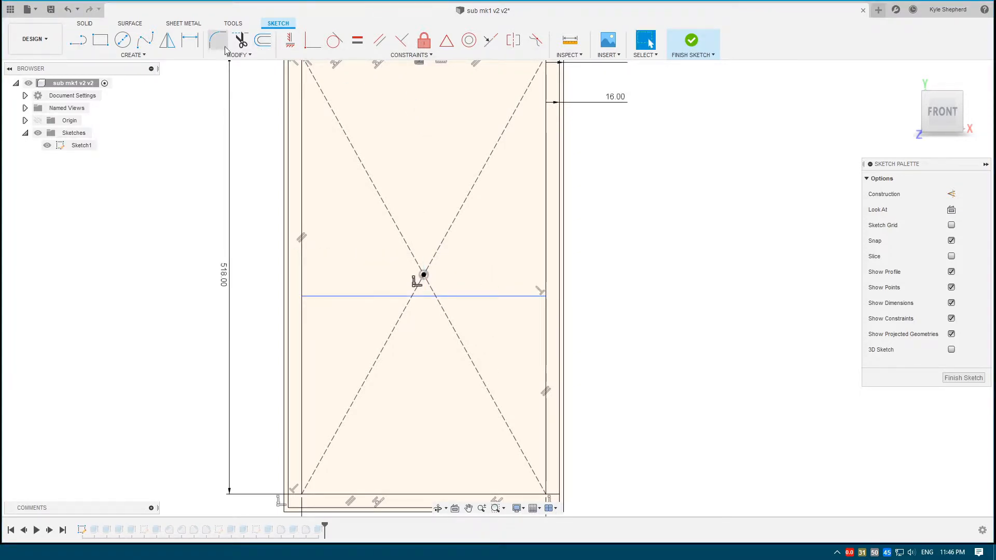
- Dimension the new line's height above the inner rectangle's bottom edge and set it to 24 mm
click(472, 297)
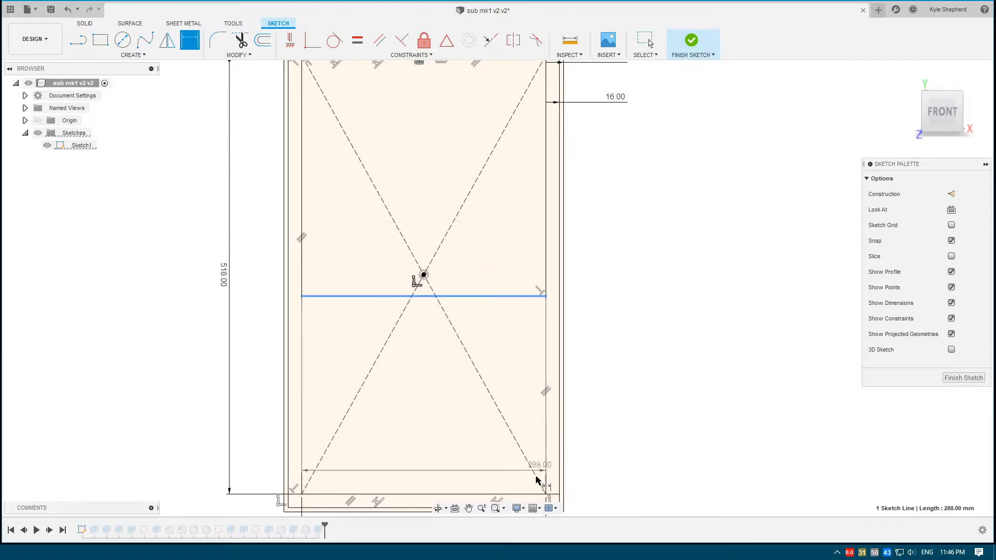
click(528, 494)
click(646, 377)
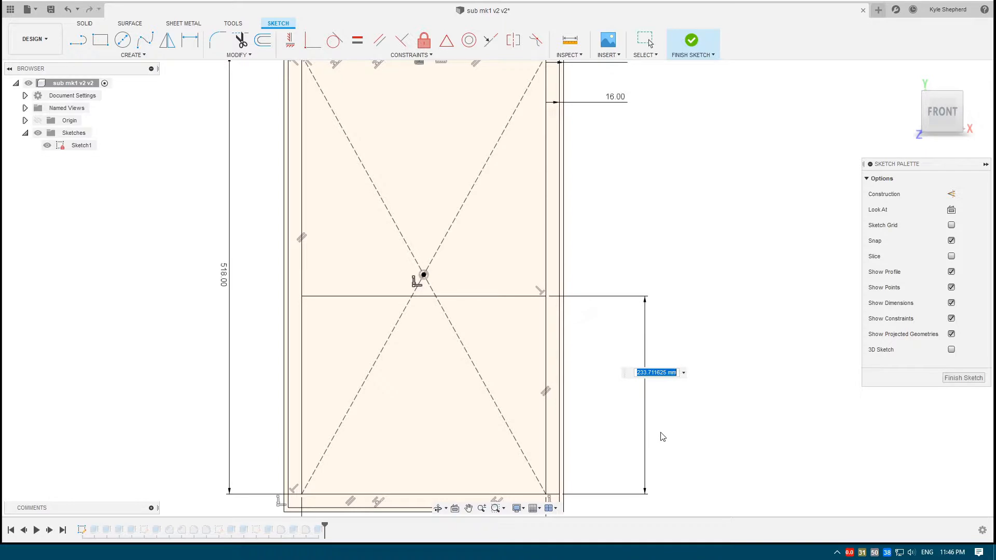
key(Return)
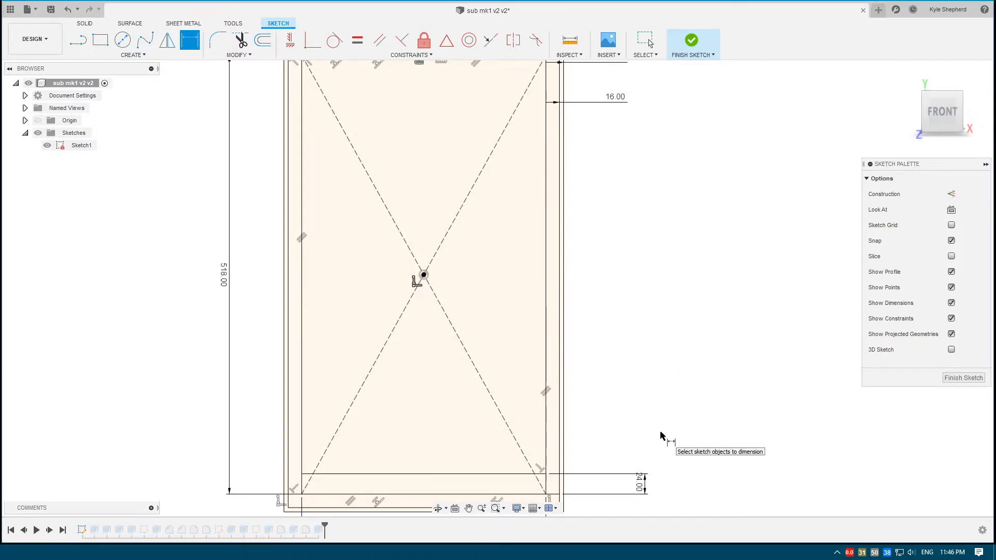
- Change that height dimension so the line lies just below the rectangle's center point, and finish Sketch1
double_click(642, 485)
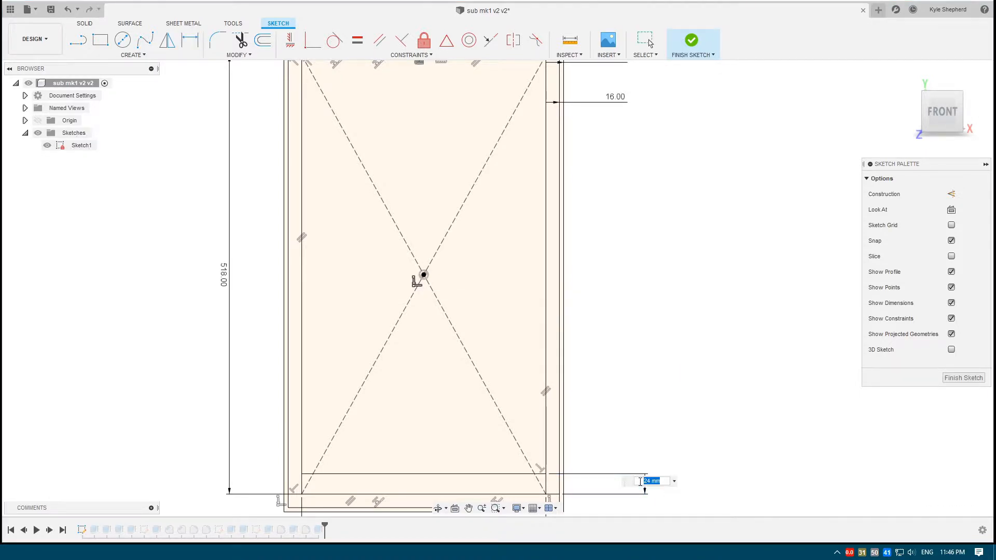
key(Return)
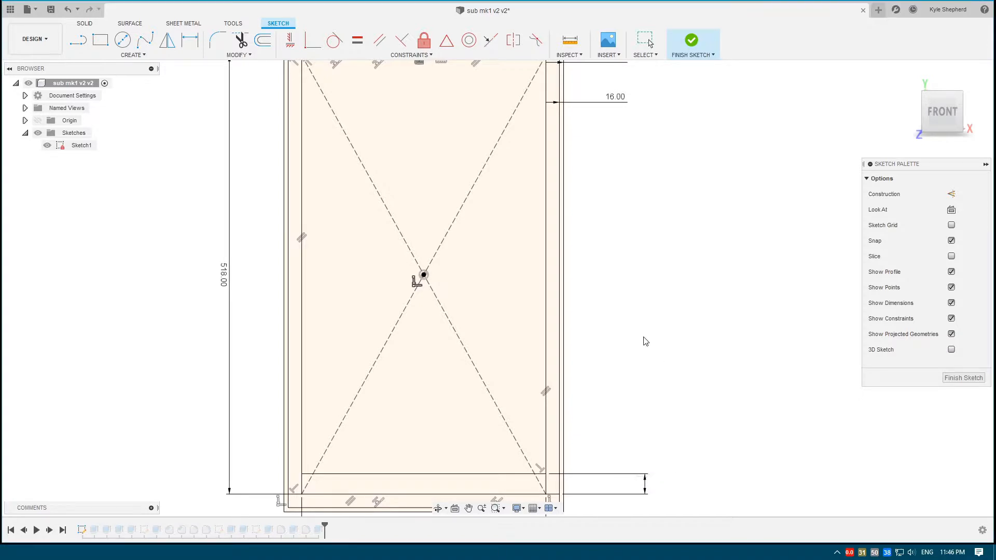
click(958, 379)
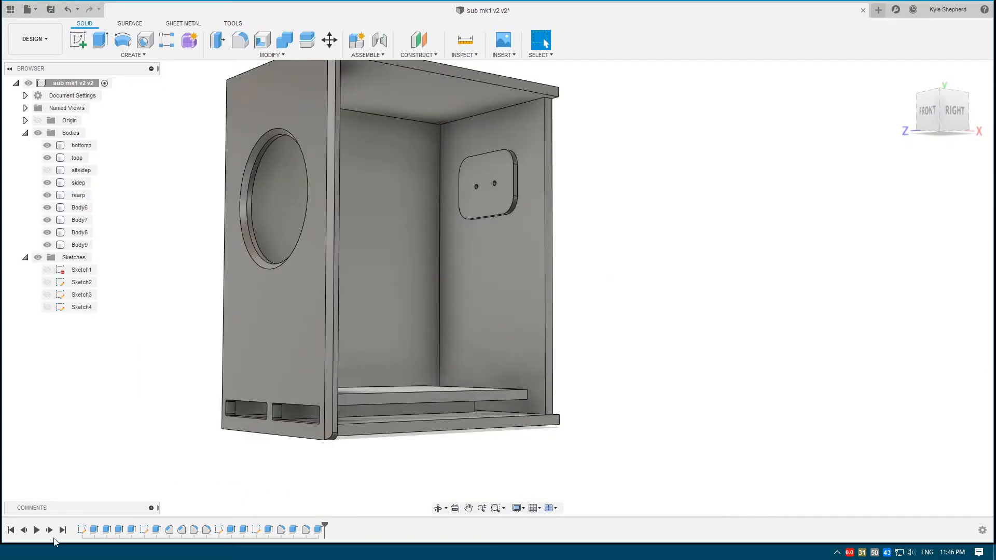
- Edit the rear panel's extrusion to use only the profile above the dividing line, 16 mm thick
right_click(118, 529)
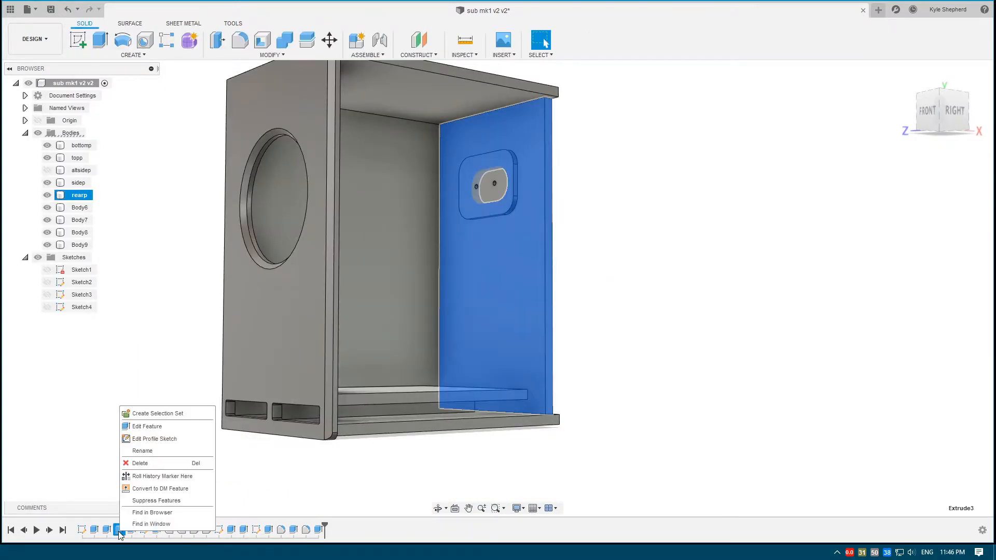
click(151, 427)
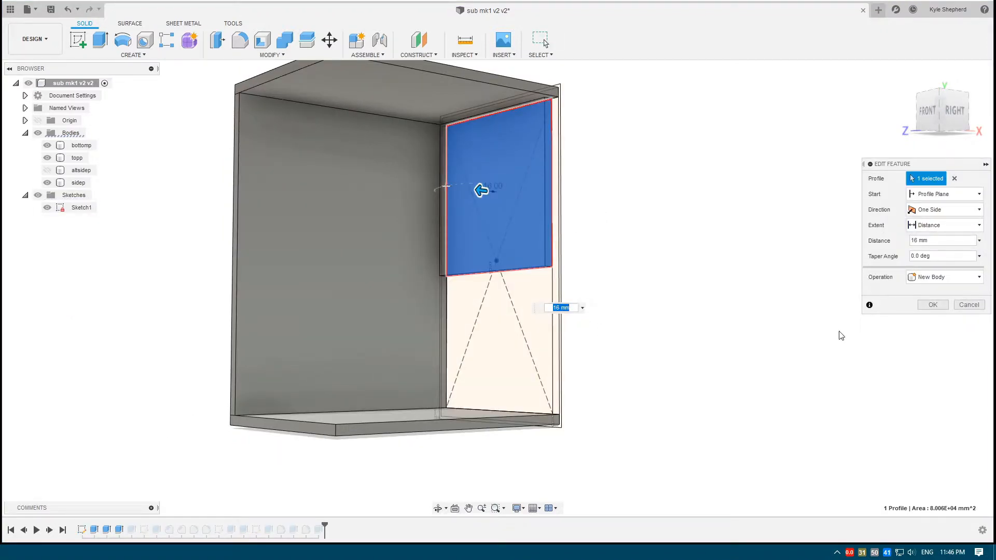
click(933, 305)
- Show Sketch1 and extrude its profile below the dividing line 16 mm as a new body forming the lower rear panel
shift+middle_drag(601, 252, 165, 459)
click(46, 270)
scroll(549, 346, up, 3)
click(509, 349)
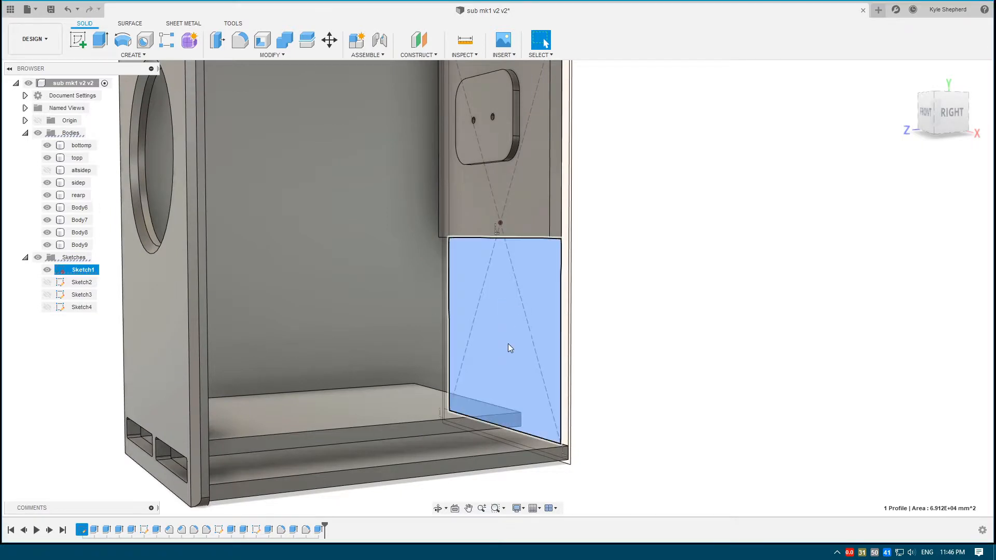
scroll(512, 351, up, 1)
key(e)
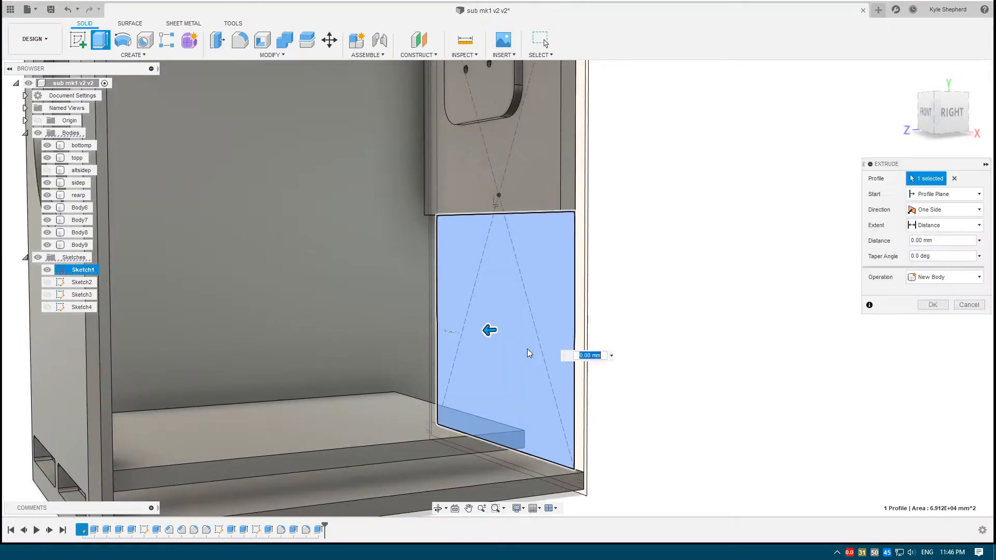
text(16)
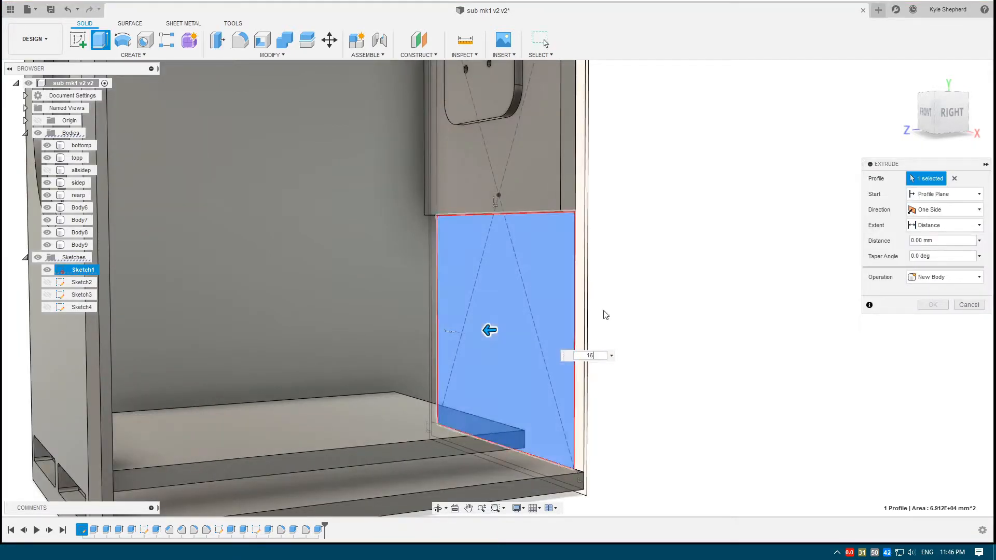
click(930, 280)
click(934, 330)
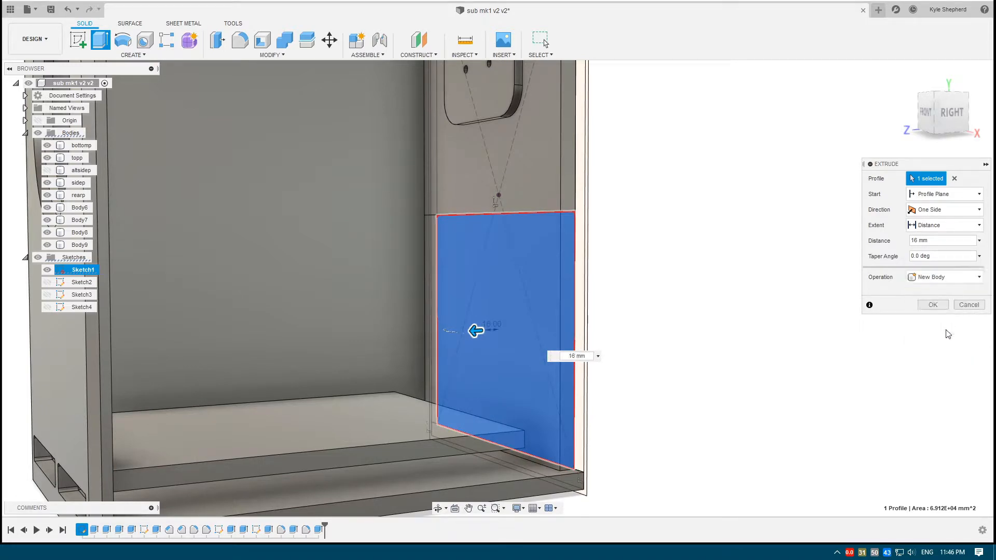
shift+middle_drag(627, 249, 869, 288)
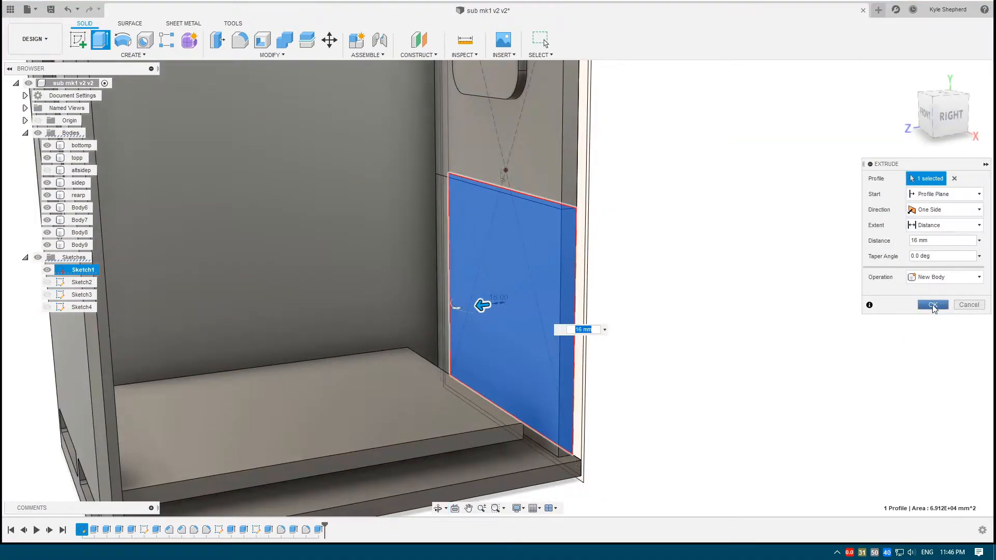
click(933, 306)
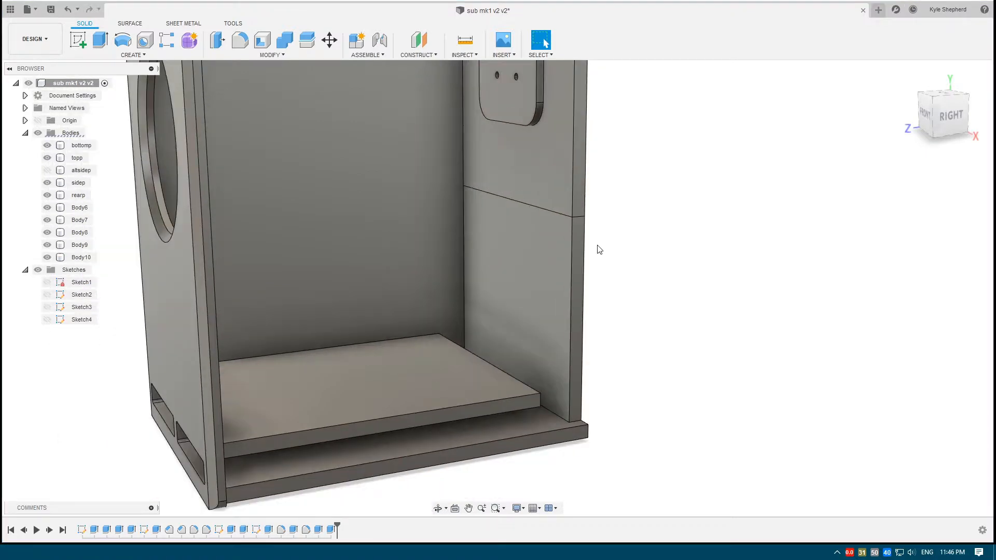
- Examine the enclosure's interior around the joint between the upper and lower rear panels
mouse_move(599, 250)
shift+middle_down()
mouse_move(537, 291)
mouse_move(551, 209)
mouse_move(545, 43)
shift+middle_up()
shift+middle_drag(517, 204, 526, 260)
shift+middle_drag(491, 314, 574, 308)
scroll(424, 288, up, 2)
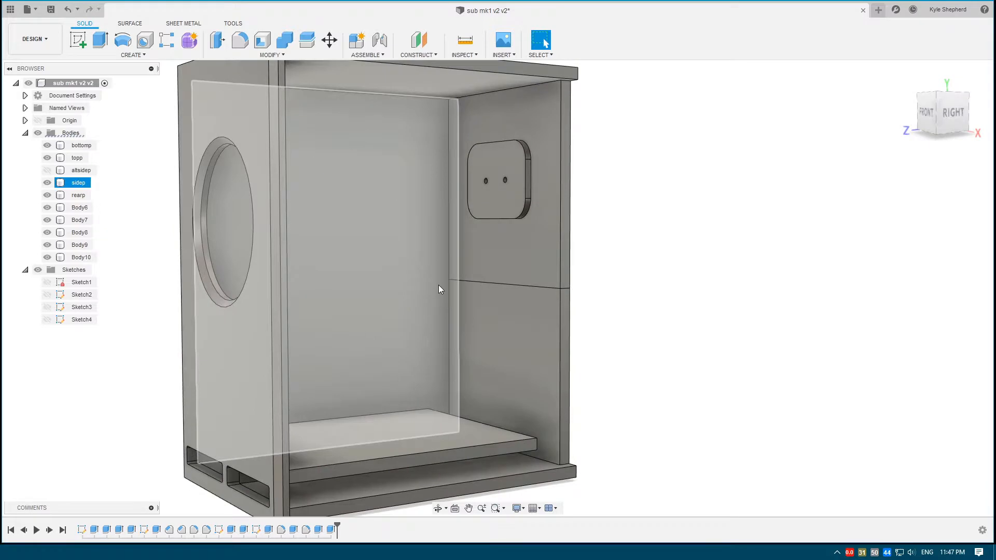
scroll(437, 269, up, 2)
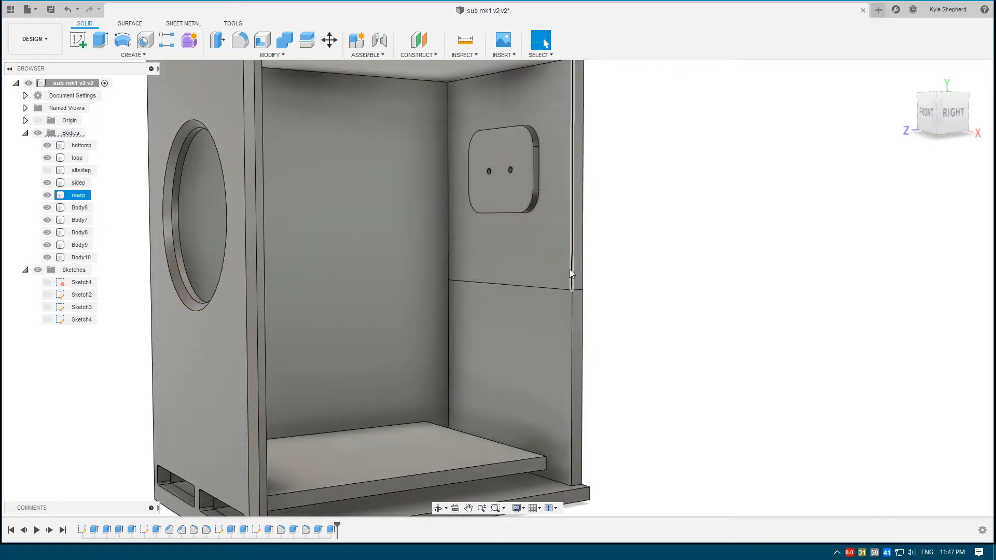
middle_drag(540, 291, 535, 262)
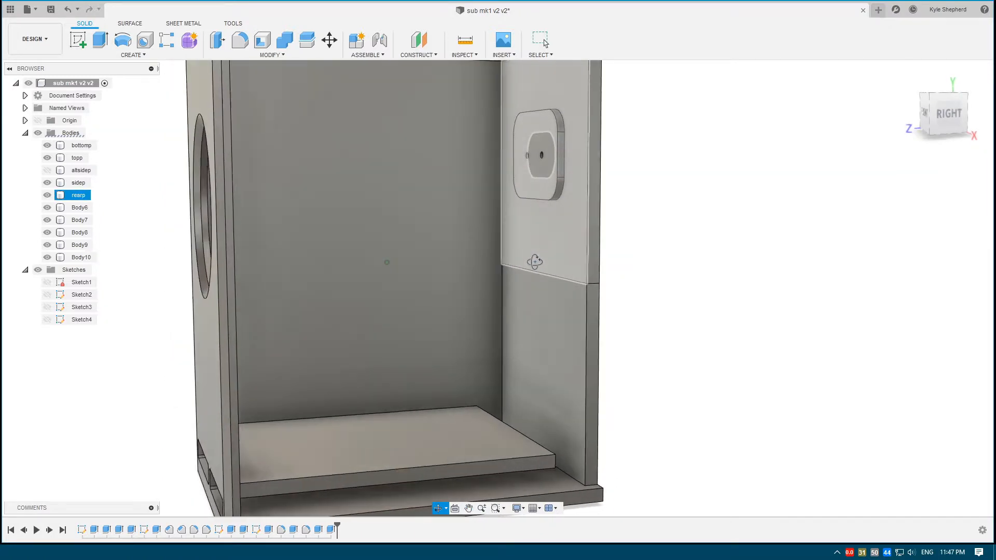
scroll(535, 261, down, 5)
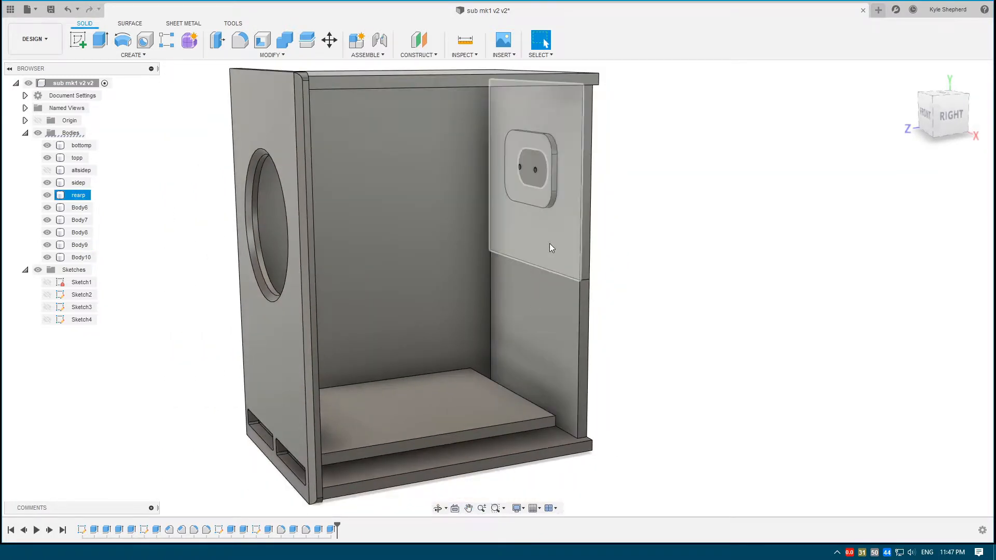
shift+middle_drag(550, 244, 437, 73)
shift+middle_drag(307, 254, 432, 304)
shift+middle_drag(495, 266, 519, 264)
scroll(519, 264, up, 2)
scroll(464, 224, down, 3)
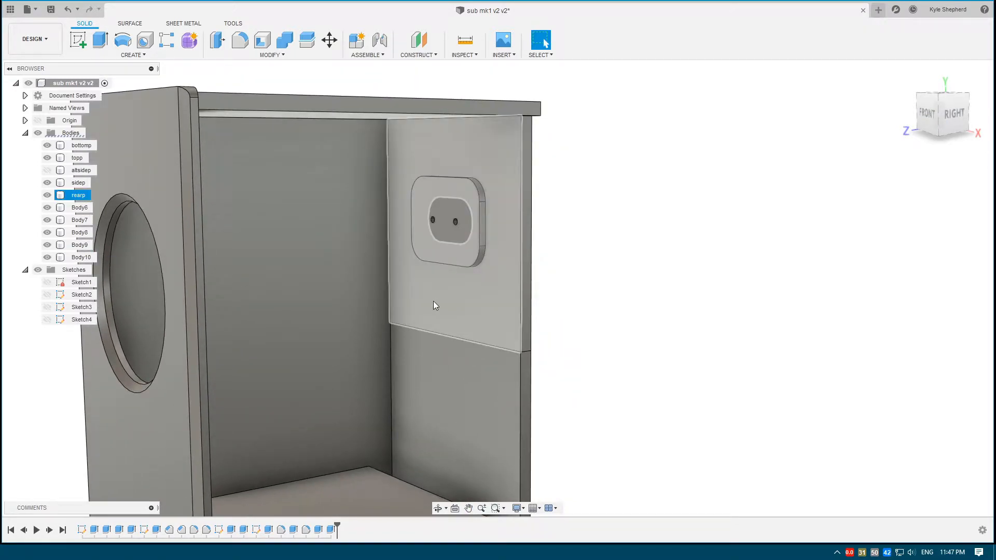
- Create a new sketch on the inner face of the upper rear panel
click(441, 293)
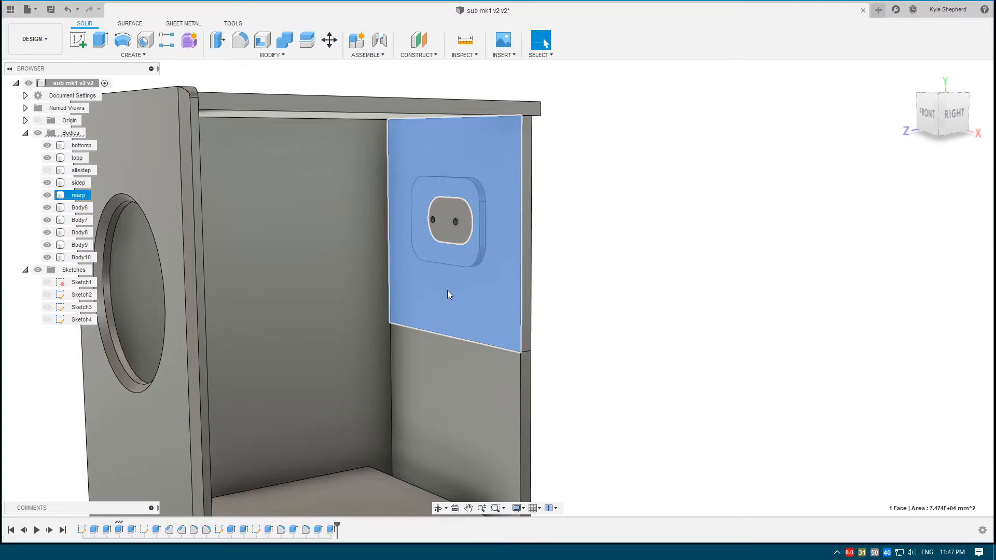
key(s)
click(703, 259)
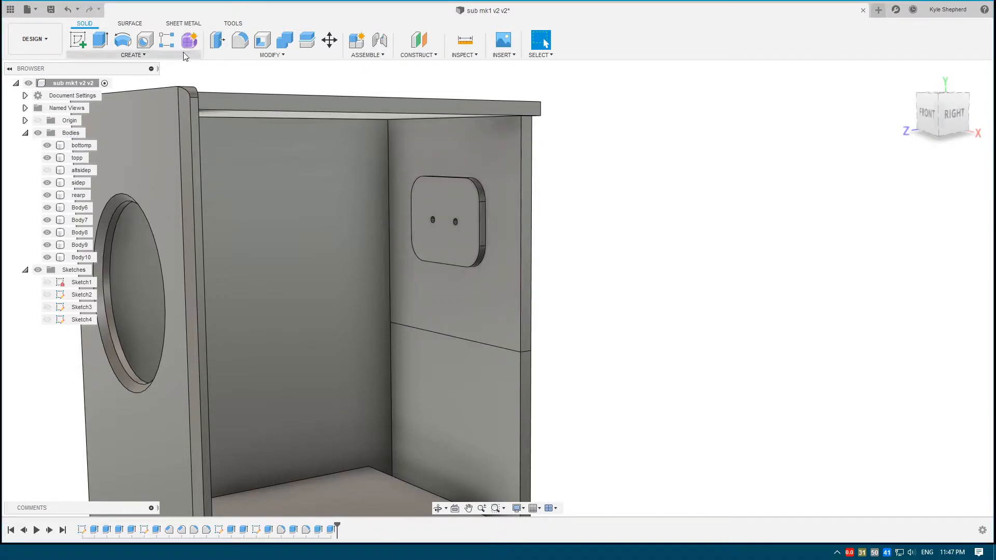
click(78, 40)
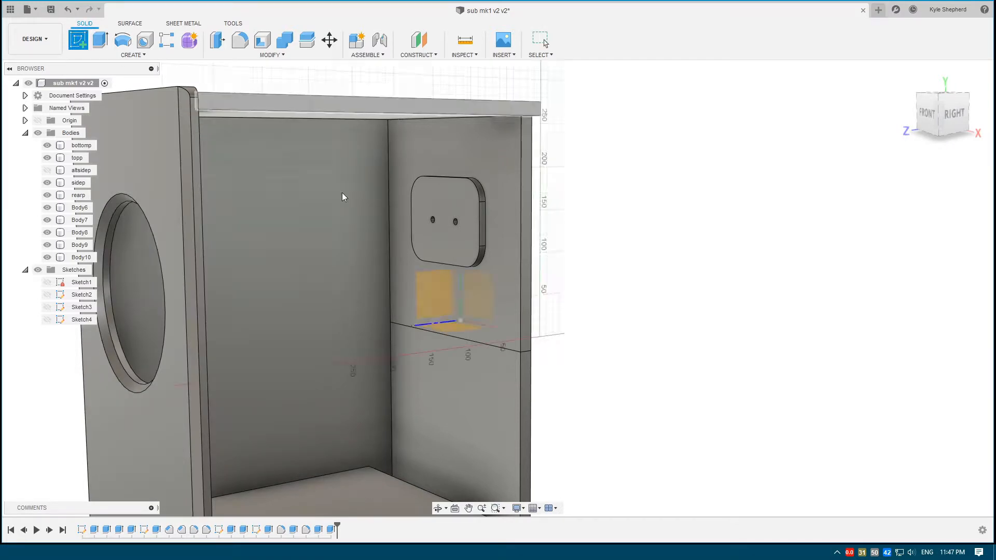
click(503, 270)
shift+middle_drag(537, 241, 462, 233)
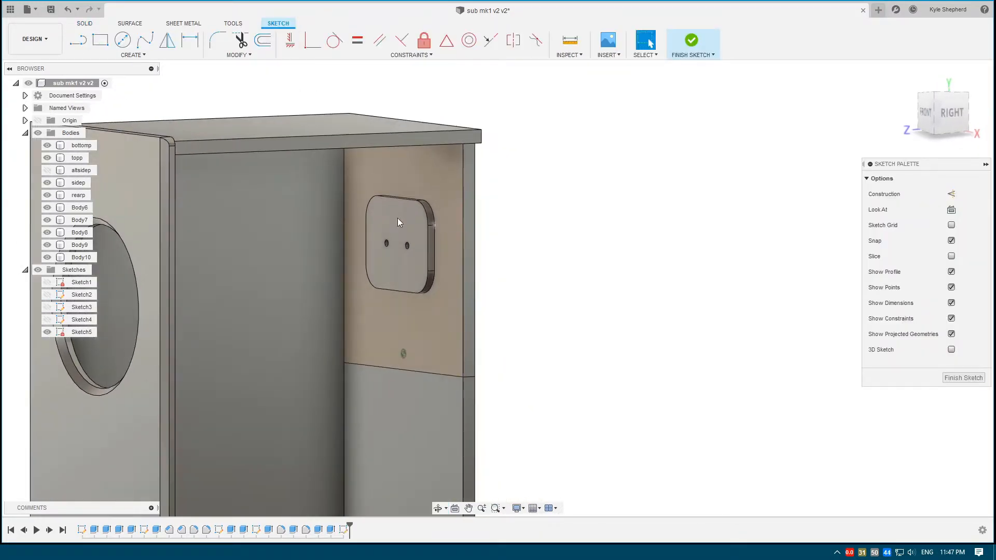
scroll(398, 219, up, 1)
middle_drag(399, 219, 482, 158)
- Offset the four outer edges of the upper rear panel's face inward by 30 mm
click(557, 165)
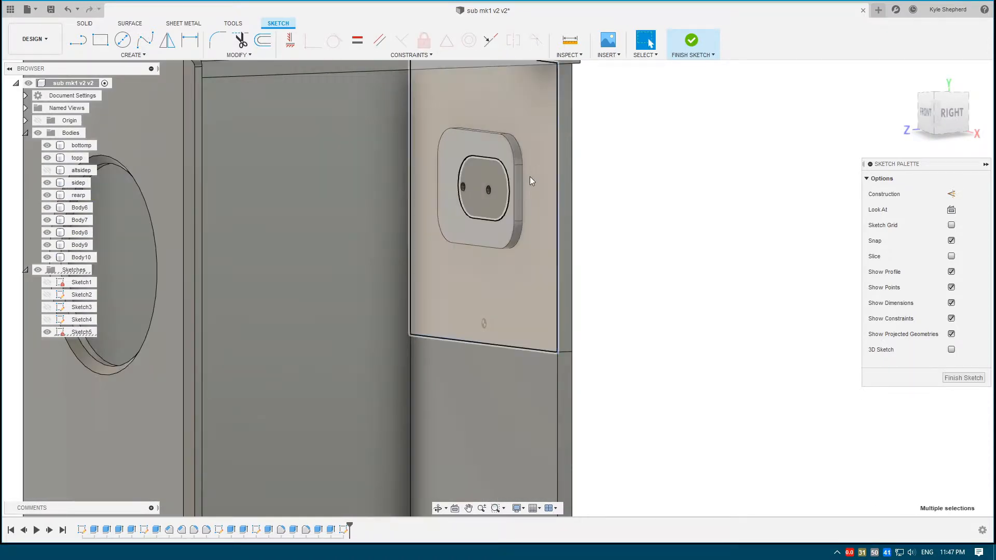
key(o)
shift+middle_drag(493, 190, 371, 188)
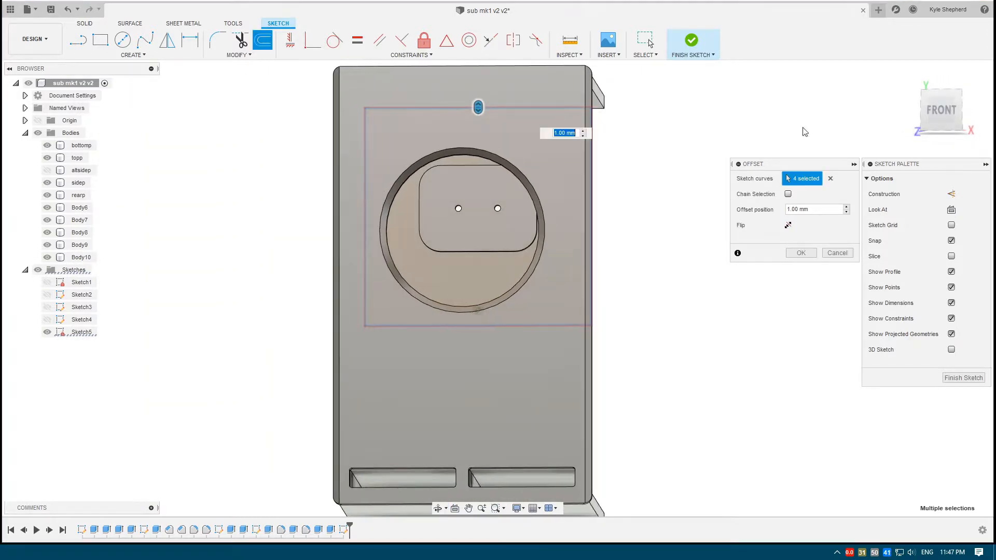
click(944, 114)
scroll(396, 253, up, 2)
scroll(395, 253, up, 1)
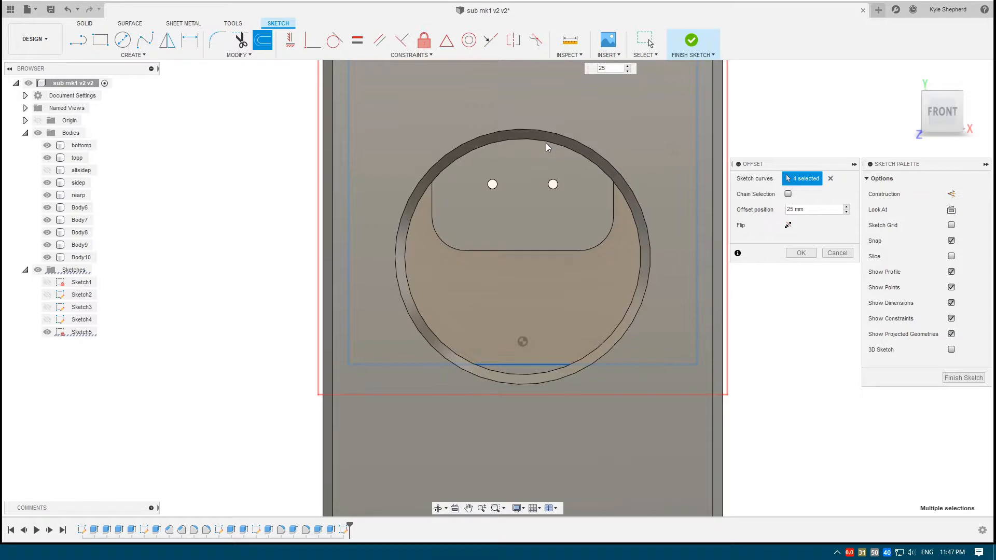
text(-)
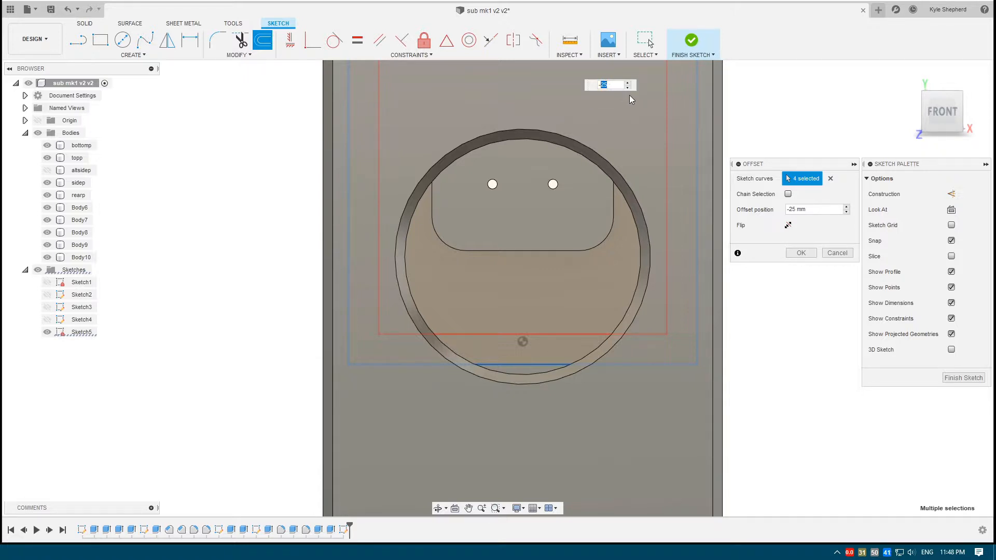
key(Return)
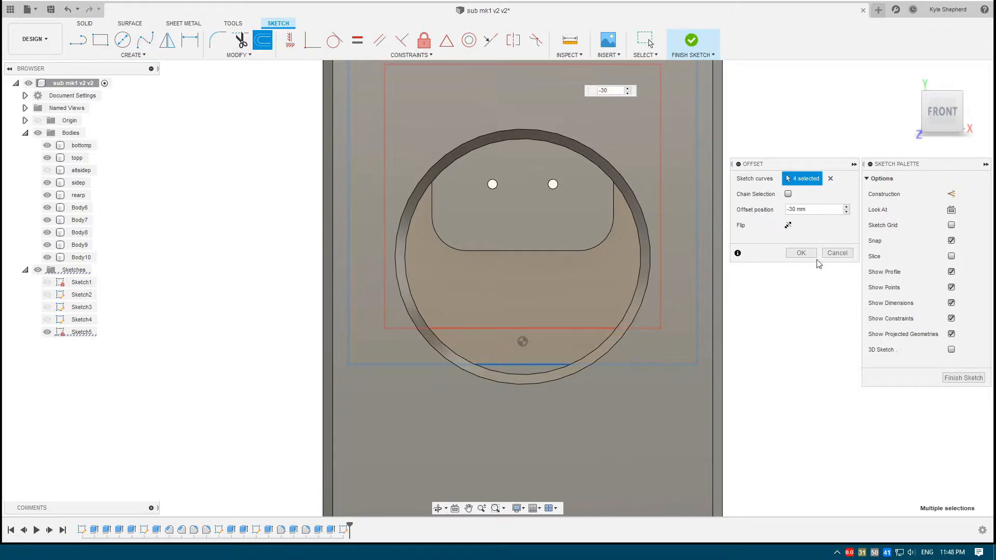
click(804, 254)
- Sketch a rectangle about 294 mm wide and 40 mm high on the lower rear panel, starting at the joint's inner corner
scroll(652, 224, down, 2)
shift+middle_drag(813, 378, 647, 291)
scroll(475, 372, up, 4)
shift+middle_drag(475, 372, 464, 349)
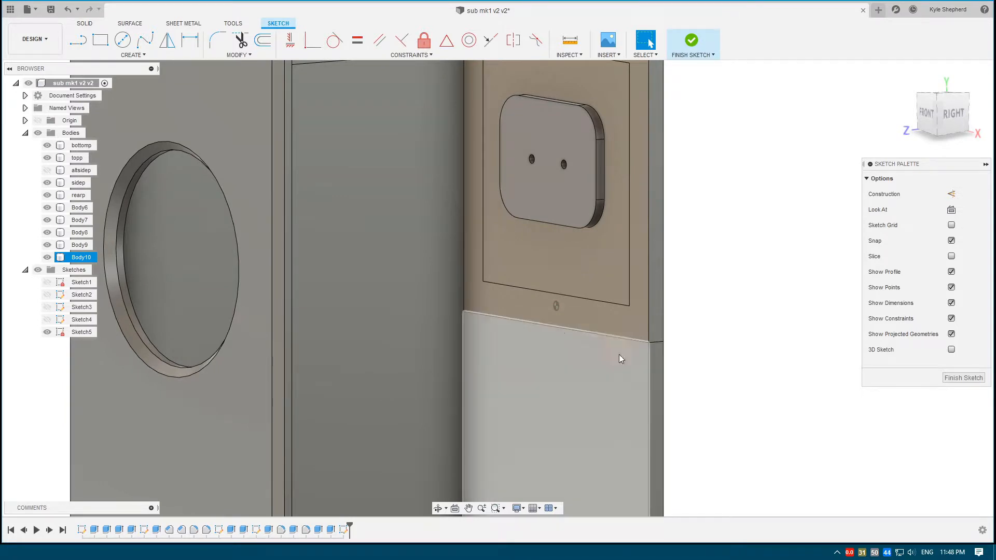
scroll(539, 302, up, 3)
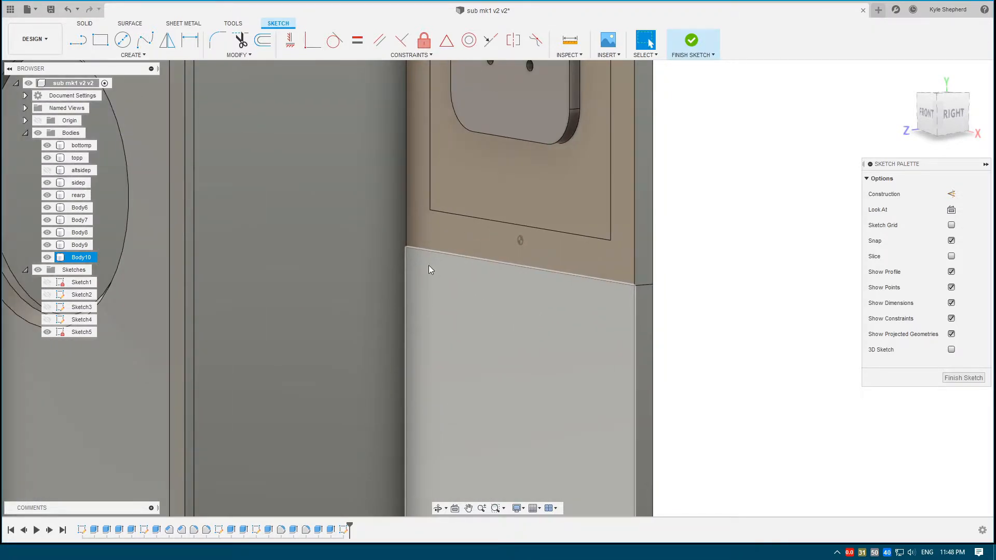
key(r)
click(407, 248)
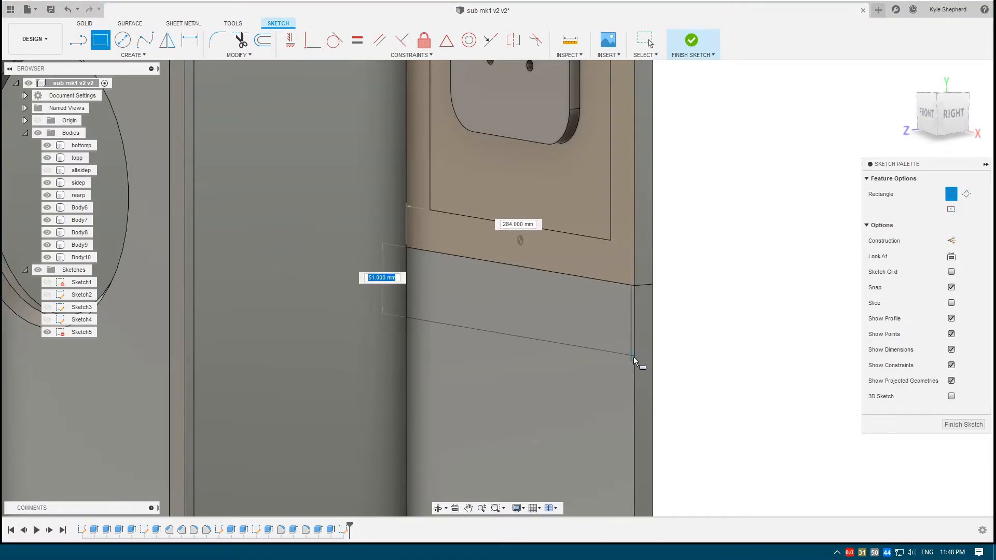
scroll(634, 359, up, 4)
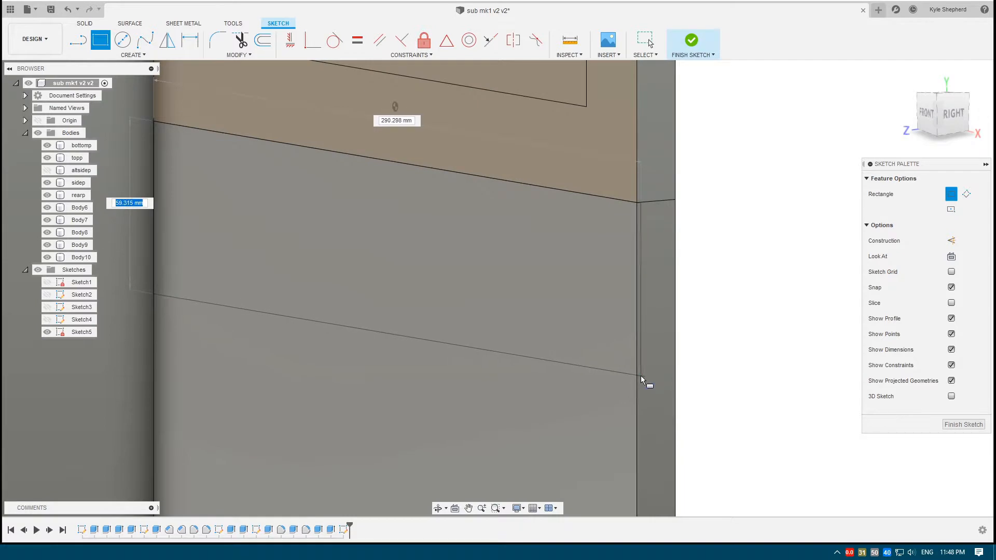
scroll(628, 391, down, 1)
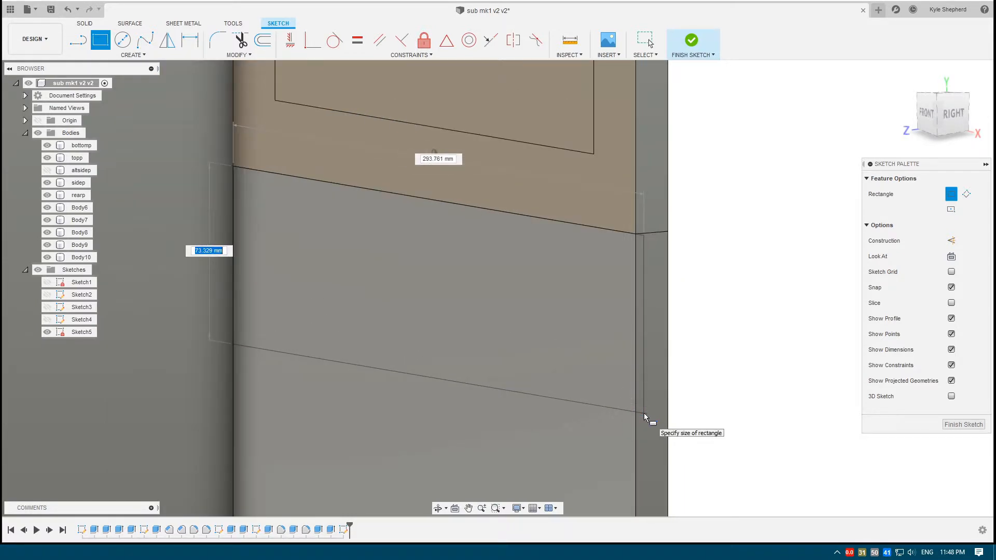
text(40)
key(Tab)
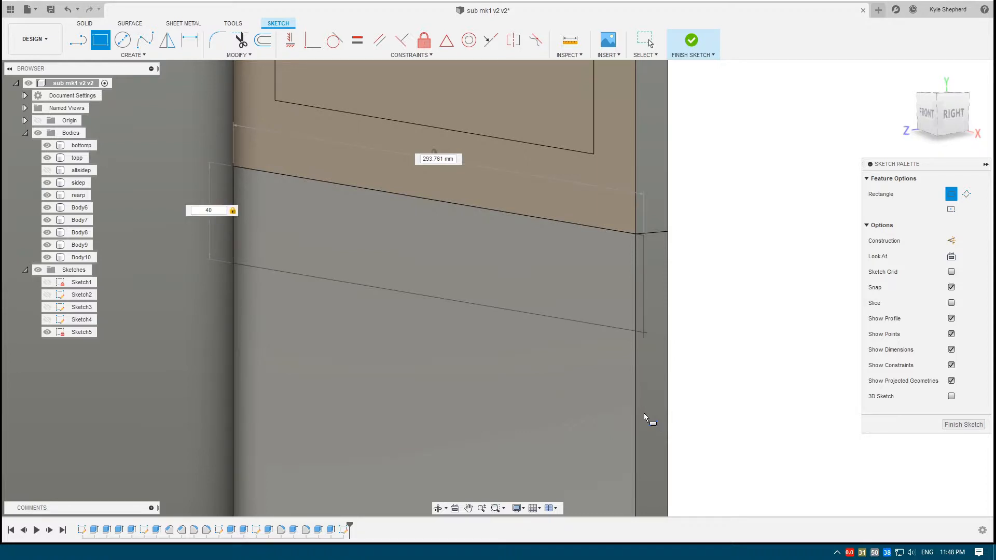
key(Return)
- Make the rectangle's overhanging short side collinear with the upper panel's vertical edge
scroll(666, 267, up, 2)
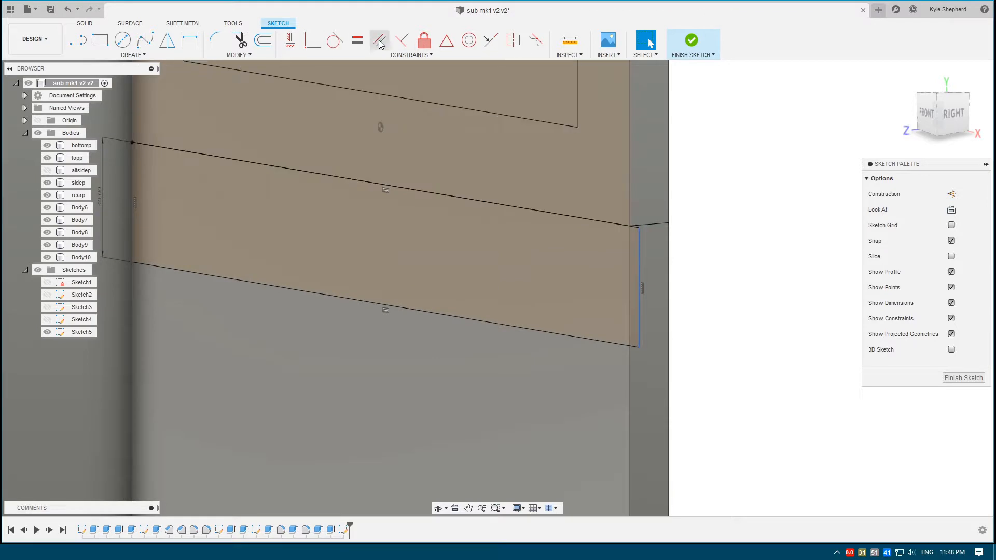
click(490, 42)
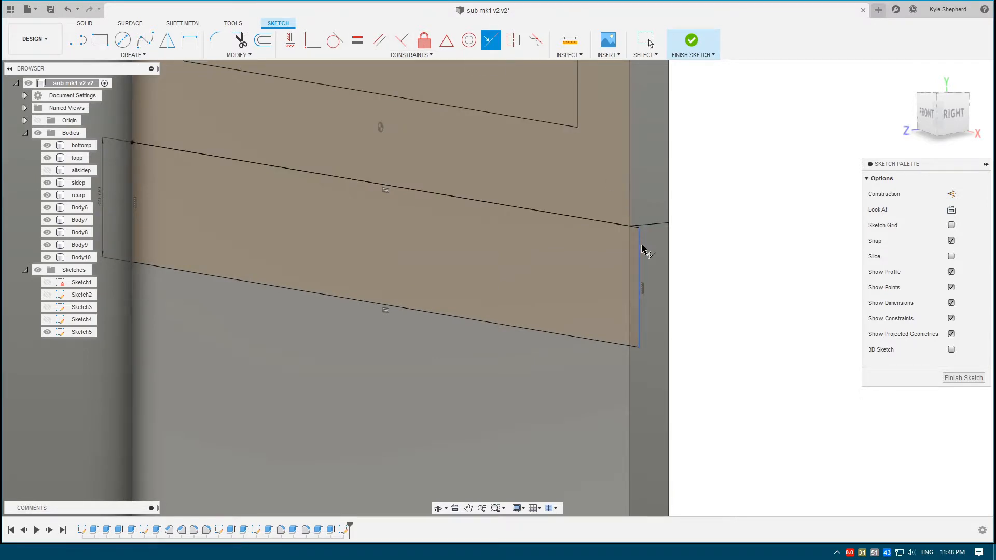
click(629, 172)
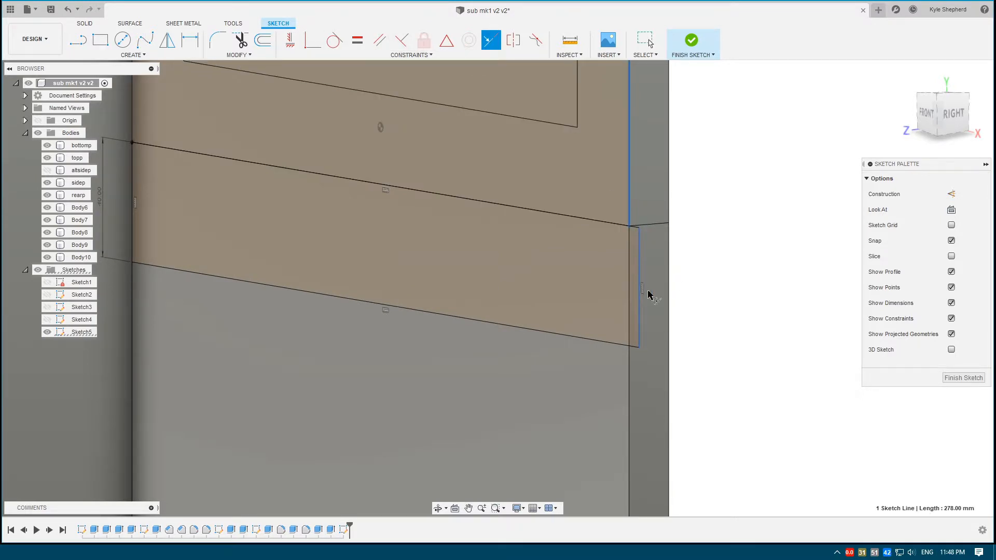
click(639, 262)
mouse_move(653, 223)
middle_down()
mouse_move(713, 247)
mouse_move(703, 250)
middle_up()
scroll(703, 251, down, 2)
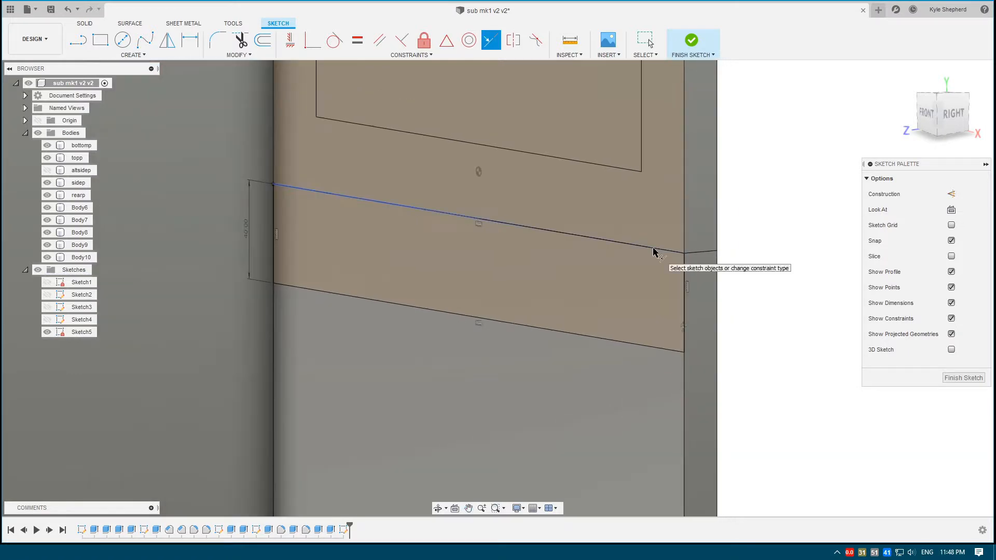
key(Escape)
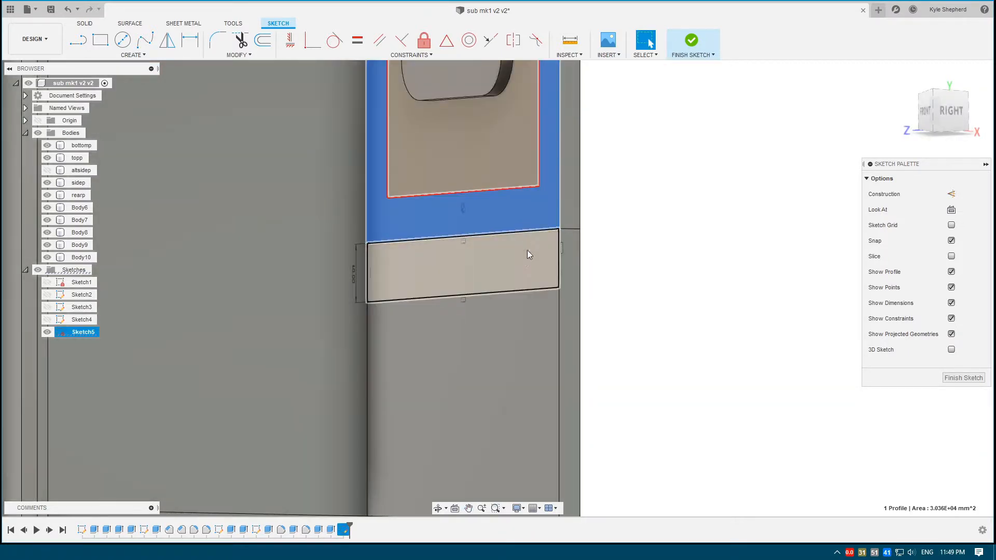
- Examine the frame profile around the terminal plate and the strip profile below the panel joint
ctrl+click(531, 248)
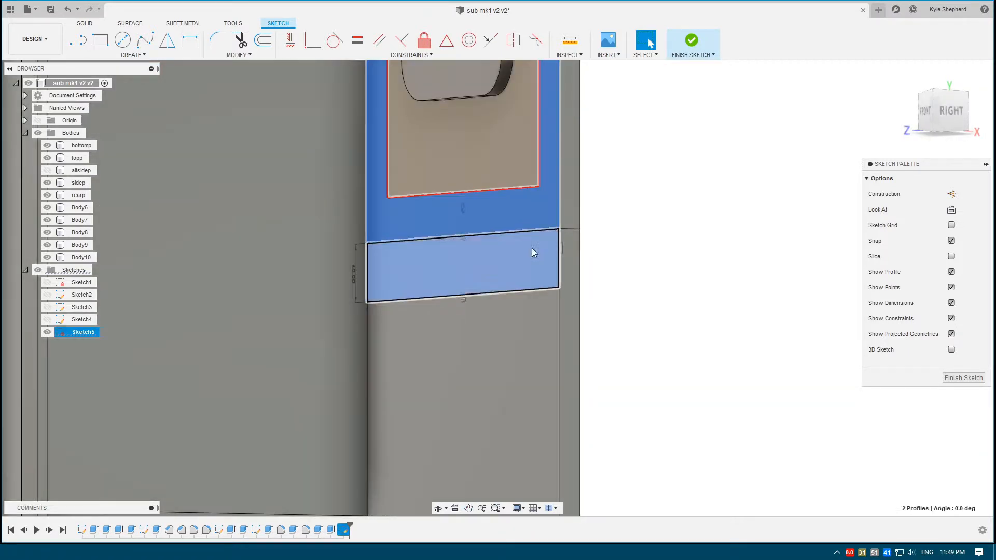
click(608, 223)
middle_drag(521, 198, 523, 276)
scroll(535, 202, up, 1)
scroll(541, 183, down, 1)
mouse_move(541, 184)
middle_down()
mouse_move(534, 240)
mouse_move(483, 262)
middle_up()
scroll(480, 234, down, 2)
scroll(483, 264, down, 2)
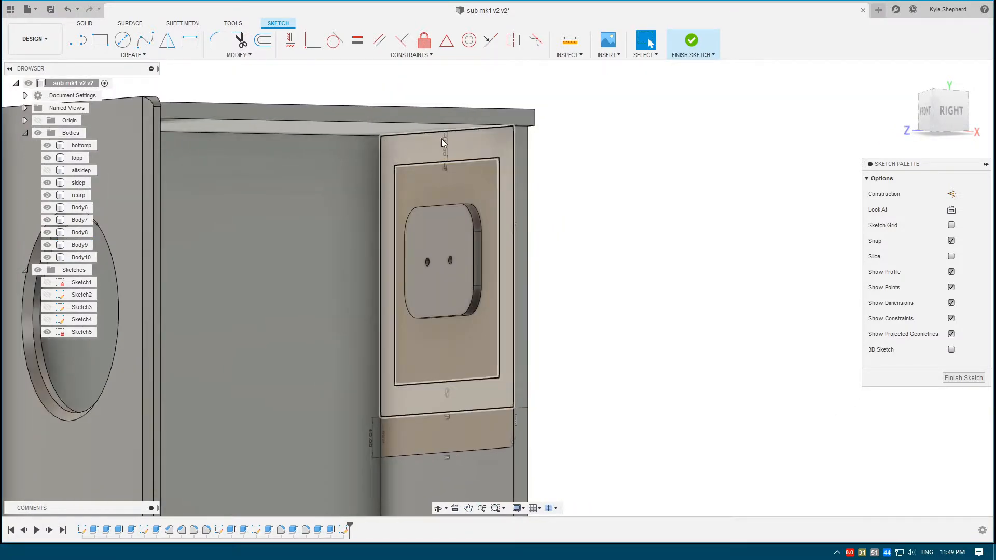
scroll(410, 155, up, 1)
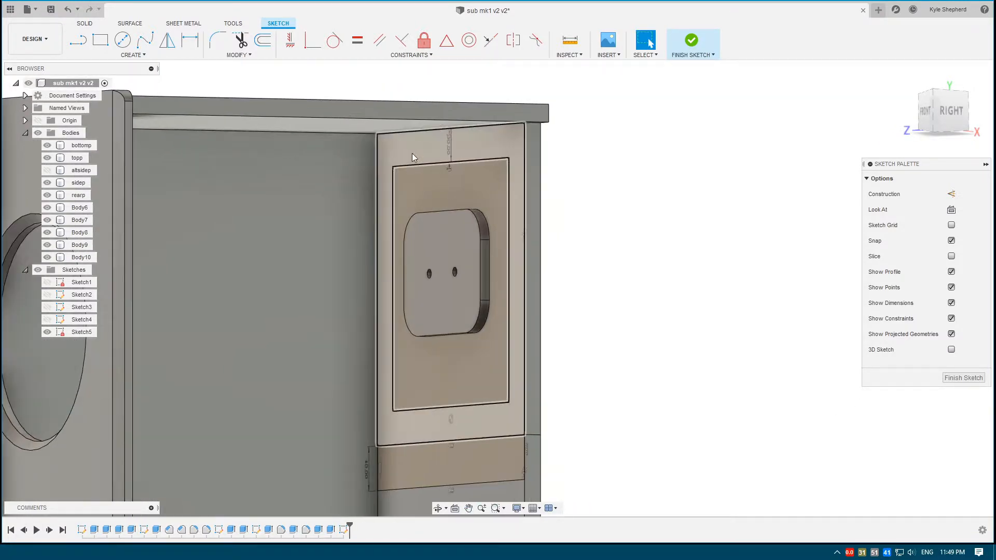
- Draw vertical lines from the inner rectangle's two upper corners up to the rear panel's top edge
middle_drag(468, 348, 479, 288)
middle_drag(503, 135, 506, 122)
shift+middle_drag(508, 124, 505, 172)
scroll(505, 172, down, 1)
scroll(554, 139, up, 2)
key(l)
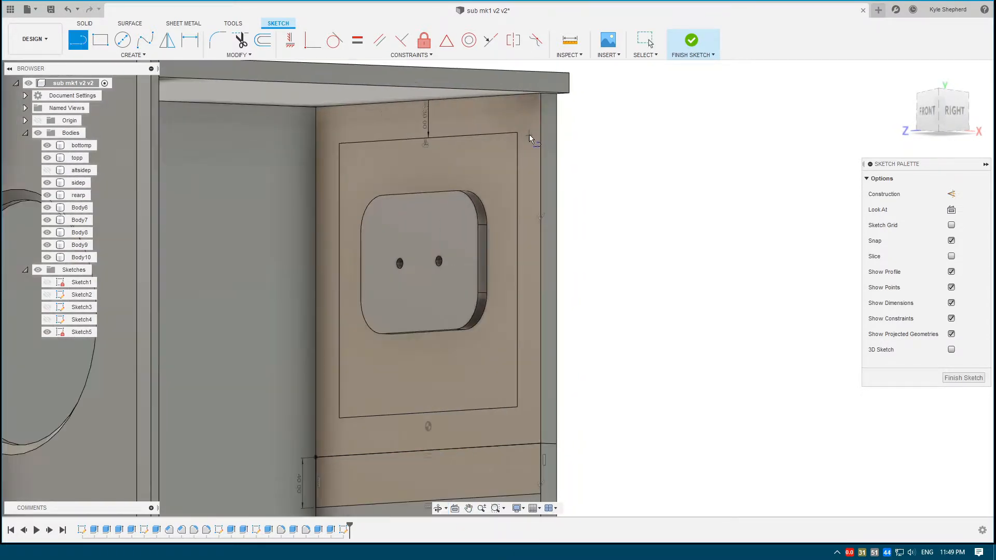
click(519, 133)
click(521, 95)
key(Escape)
click(343, 144)
click(342, 104)
key(Escape)
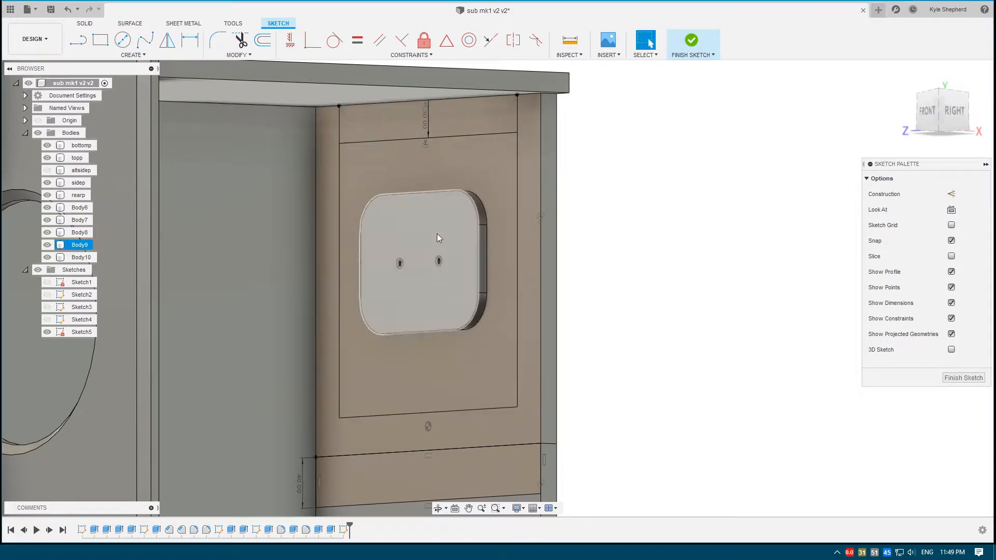
- Draw vertical lines from the inner rectangle's two lower corners down to the lower edge of the strip
middle_drag(437, 234, 433, 150)
key(l)
click(515, 325)
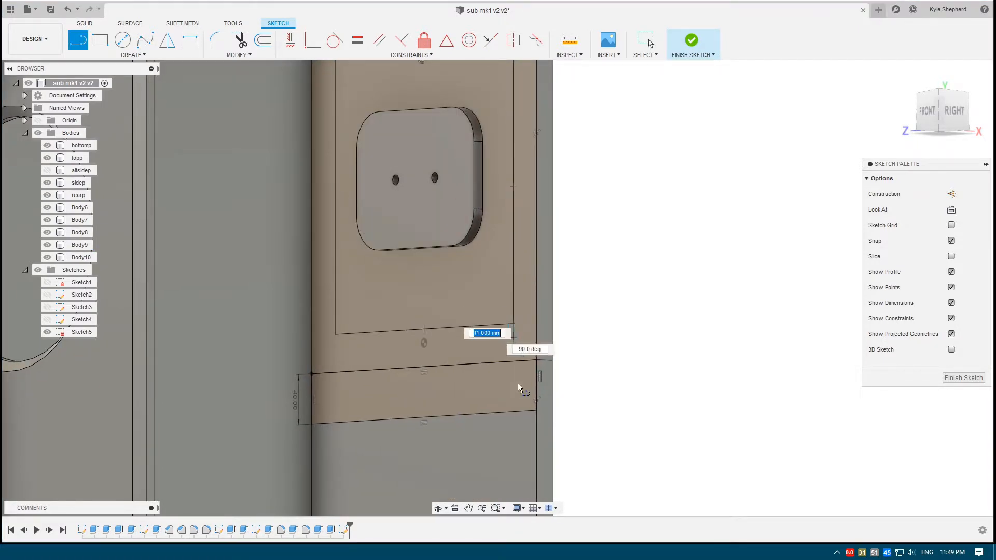
click(514, 413)
key(Escape)
key(l)
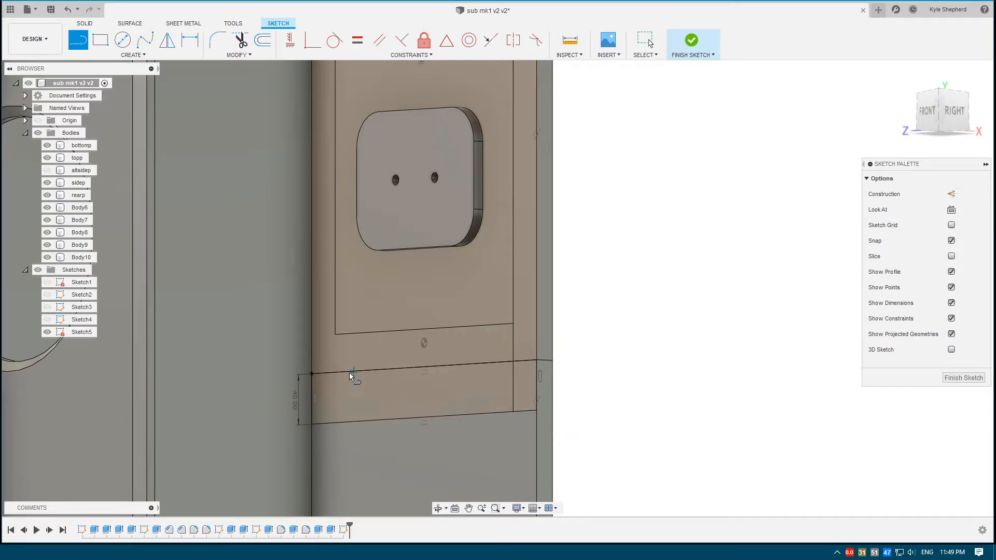
click(338, 336)
click(337, 425)
key(Escape)
- Draw lines continuing the inner rectangle's lower edge outward from both corners to the panel's vertical edges
shift+middle_drag(453, 294, 531, 271)
scroll(571, 363, up, 2)
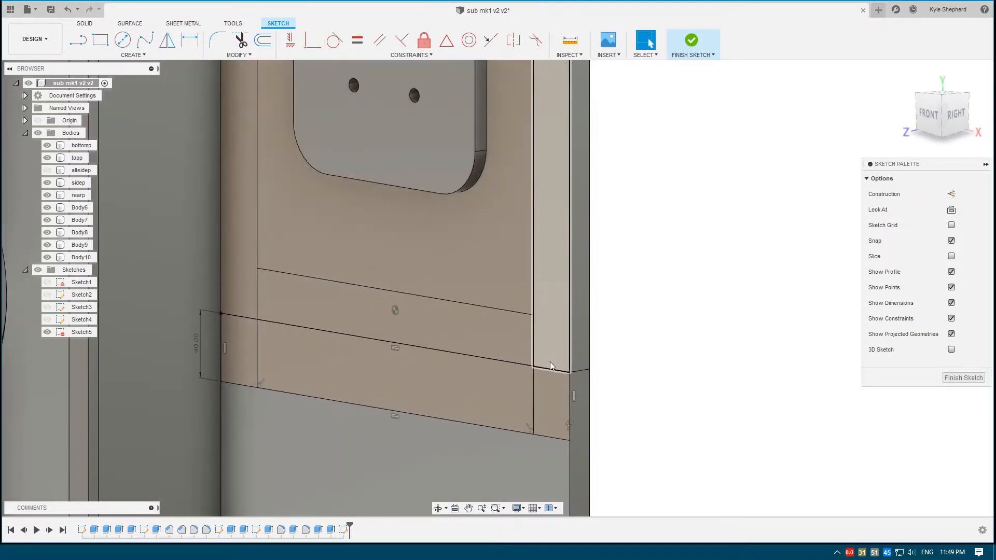
key(l)
click(534, 316)
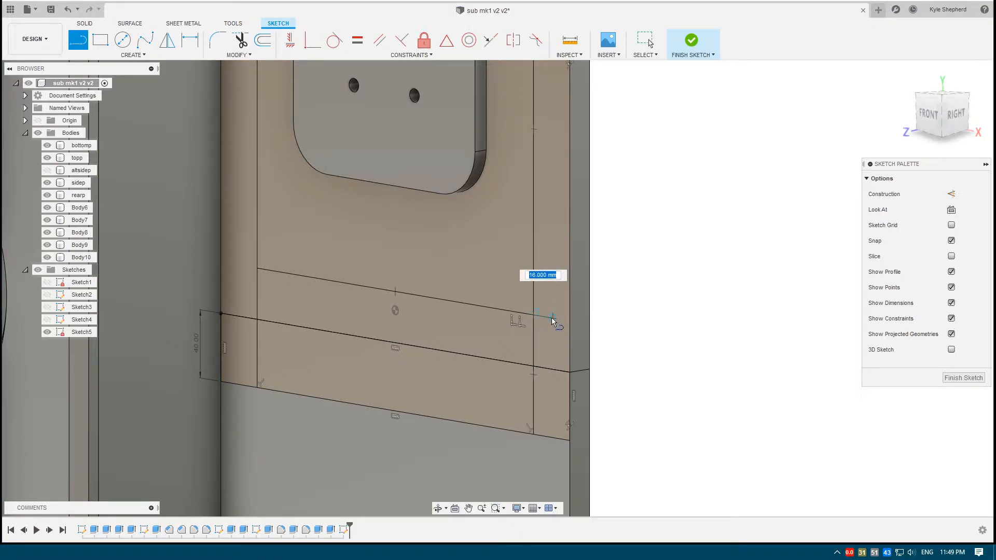
click(570, 321)
key(Escape)
click(257, 269)
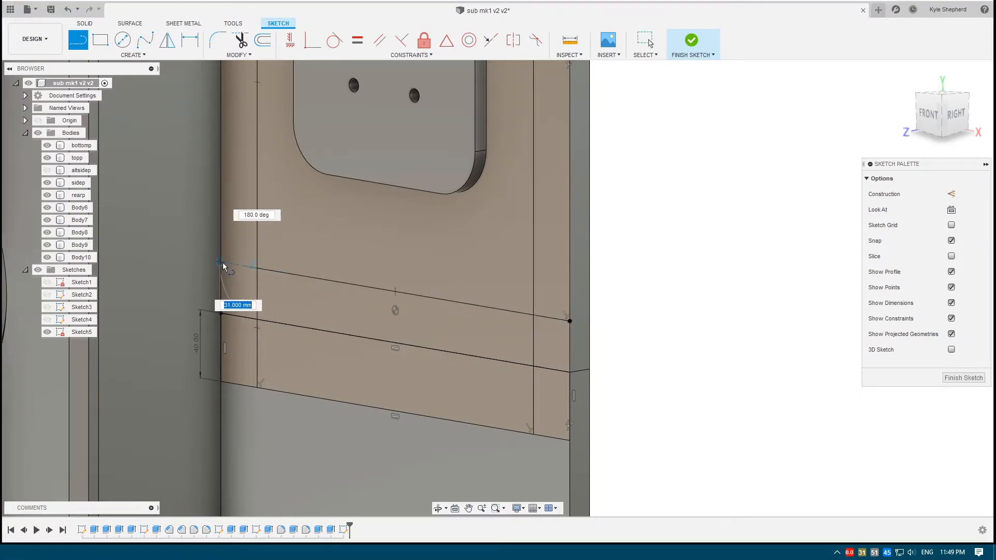
click(222, 264)
key(Escape)
- Draw lines continuing the inner rectangle's upper edge outward from both corners to the panel's vertical edges
scroll(442, 219, down, 1)
shift+middle_drag(457, 202, 447, 193)
middle_drag(447, 193, 468, 443)
key(l)
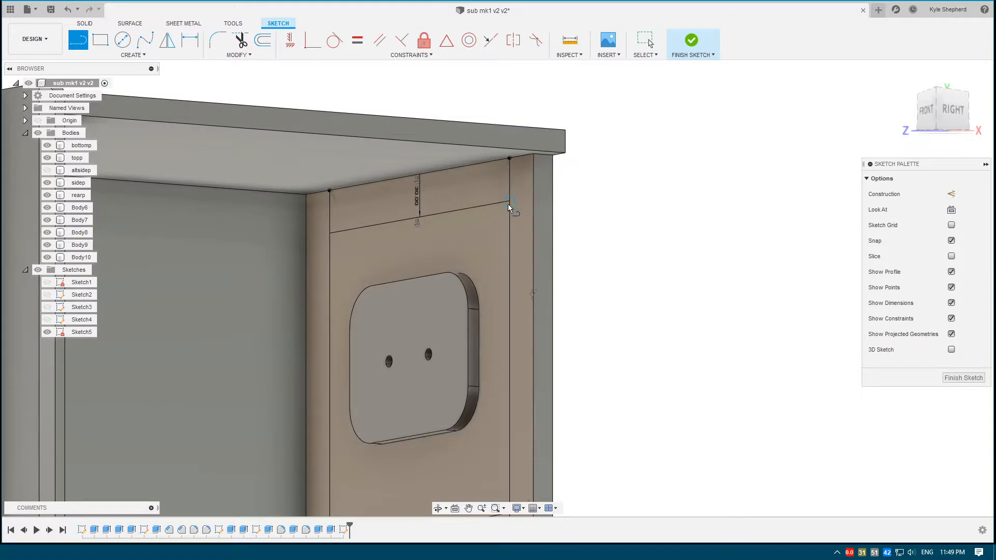
click(509, 201)
scroll(529, 198, up, 3)
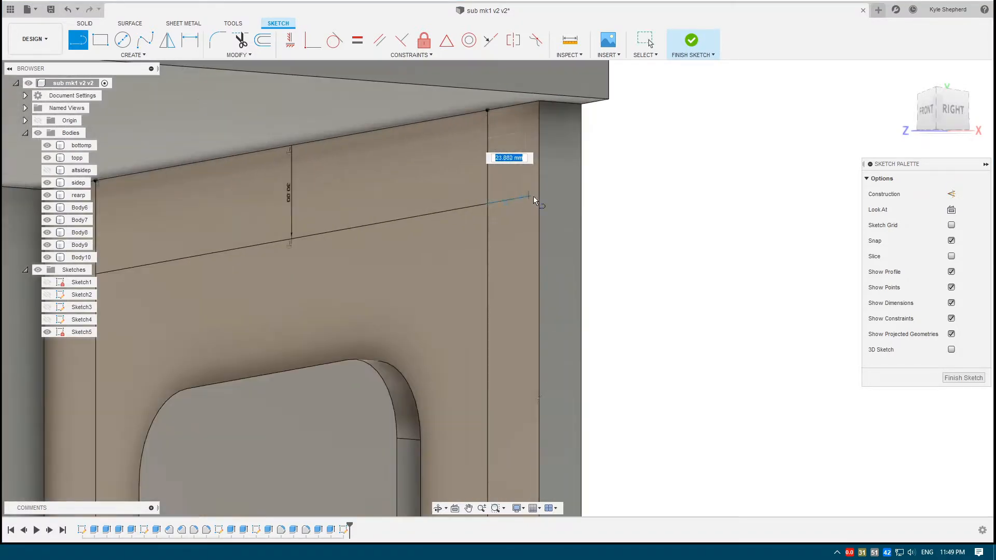
click(546, 193)
key(Escape)
middle_drag(421, 222, 539, 195)
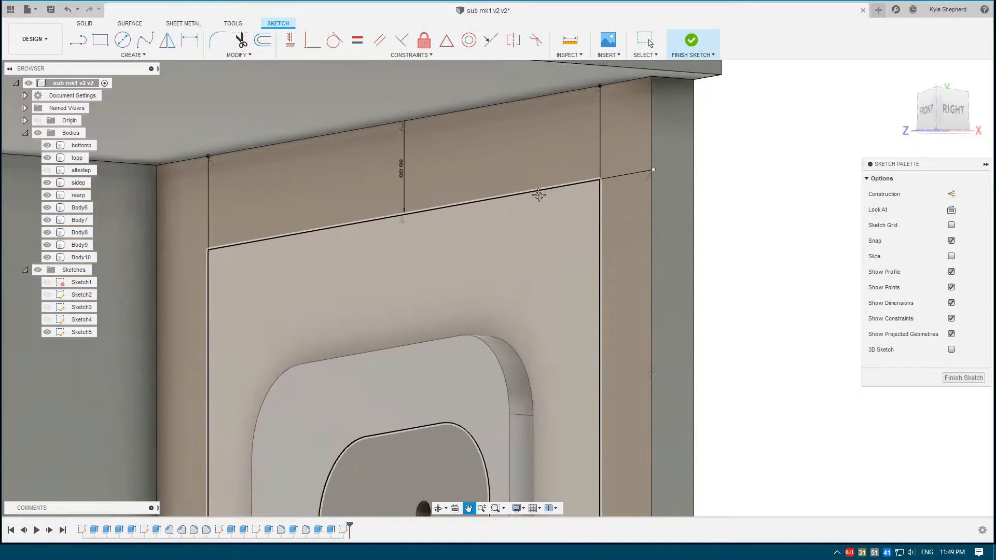
key(l)
click(214, 248)
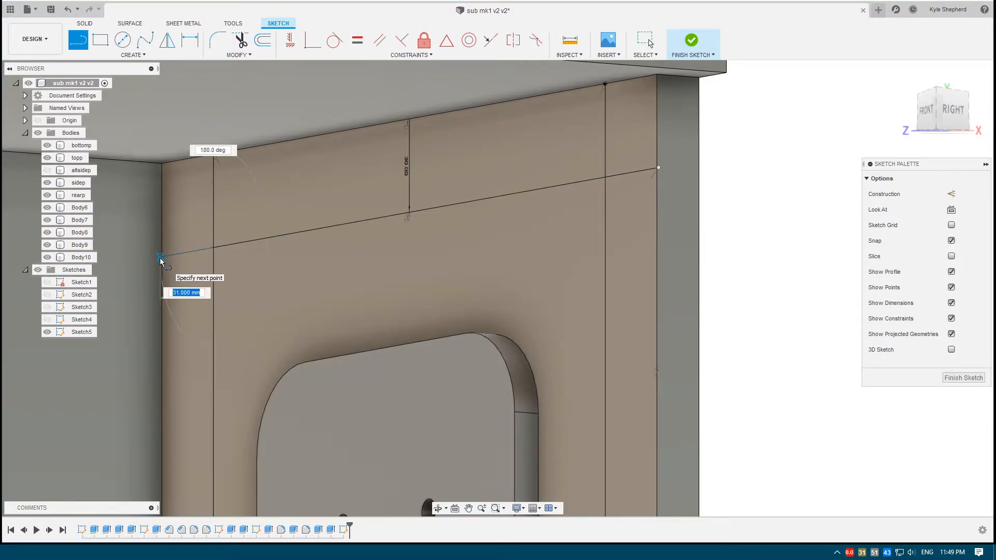
click(161, 258)
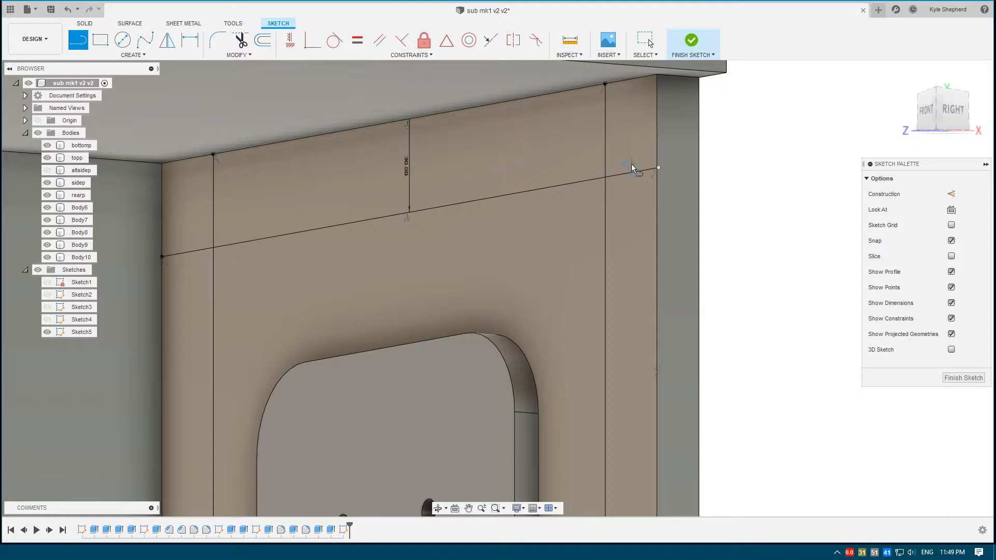
key(Escape)
- Draw a vertical line about 30 mm long just outside each upper corner, from the horizontal line to the panel's top edge
mouse_move(617, 155)
middle_down()
mouse_move(609, 162)
mouse_move(620, 161)
middle_up()
scroll(648, 212, up, 2)
key(l)
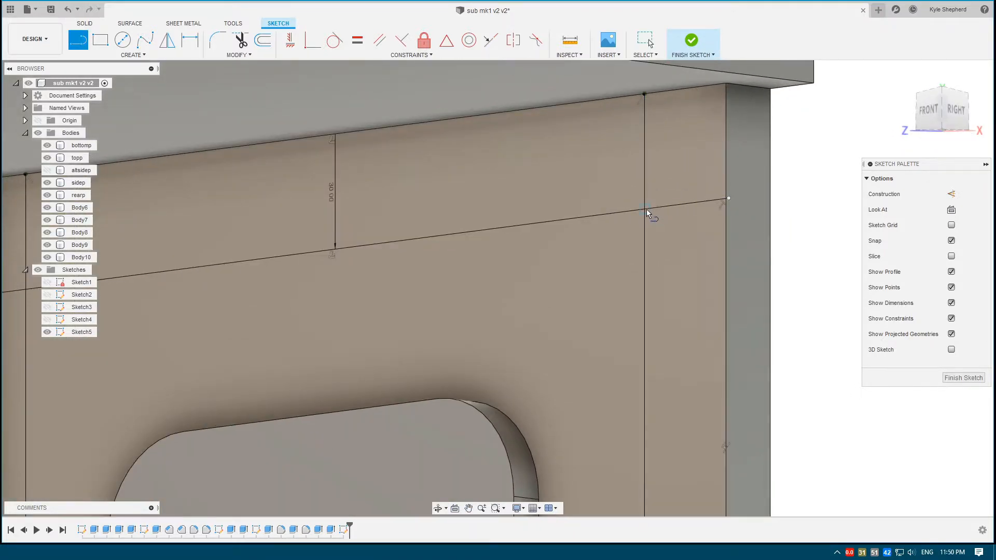
click(665, 206)
click(665, 90)
scroll(695, 192, down, 2)
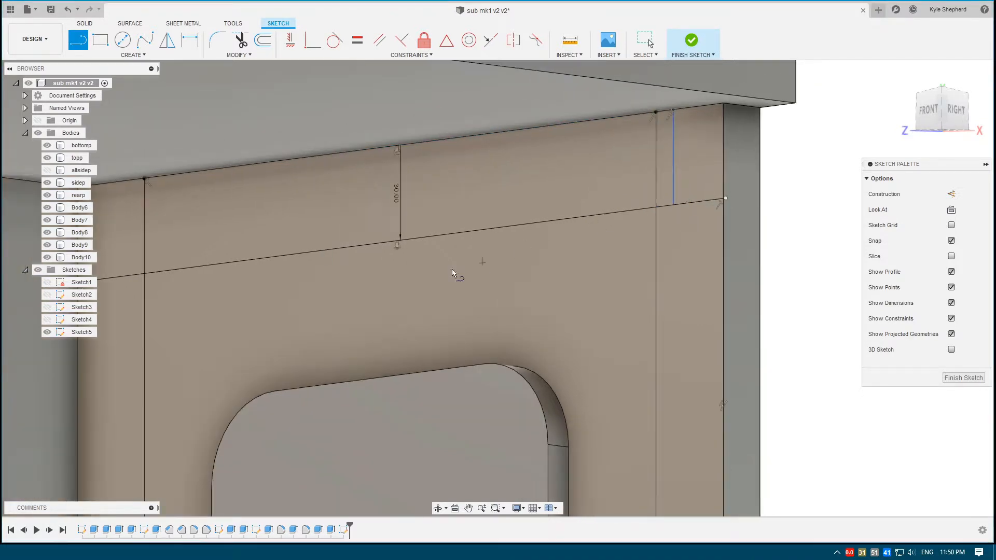
click(129, 275)
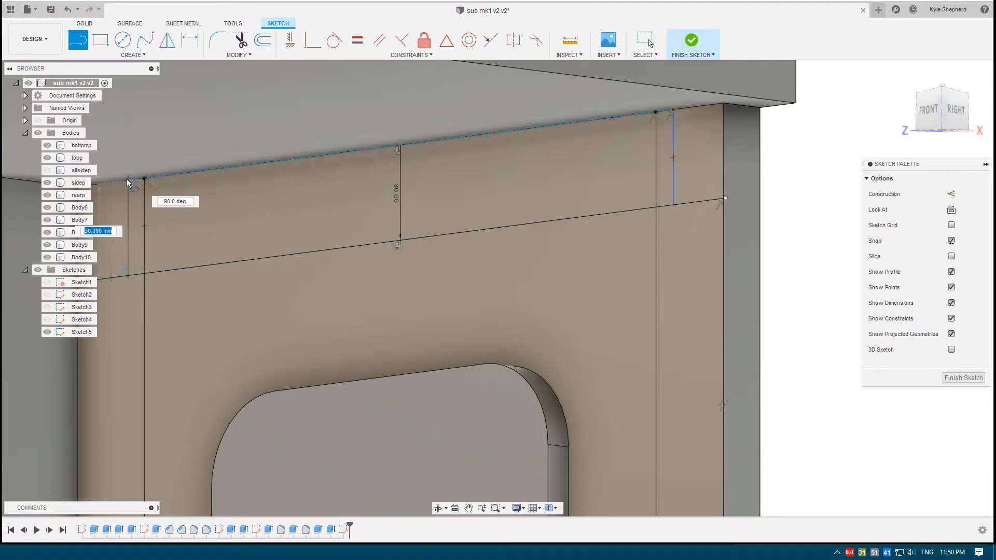
click(127, 180)
- Draw a vertical line just outside each lower corner of the inner rectangle, down to the strip's lower edge
scroll(399, 266, down, 3)
middle_drag(470, 368, 444, 54)
shift+middle_drag(521, 280, 587, 200)
scroll(581, 254, down, 1)
click(584, 285)
click(583, 421)
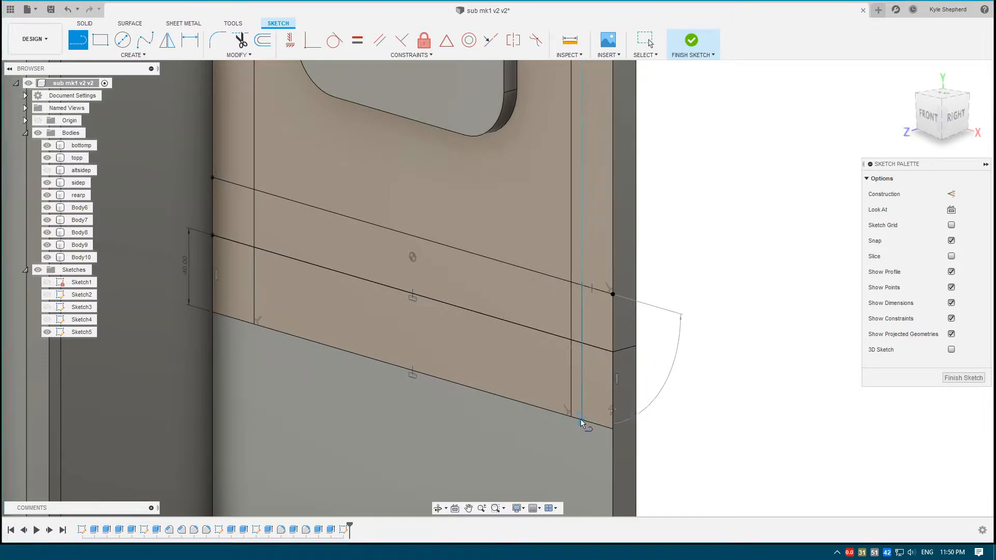
key(Escape)
key(l)
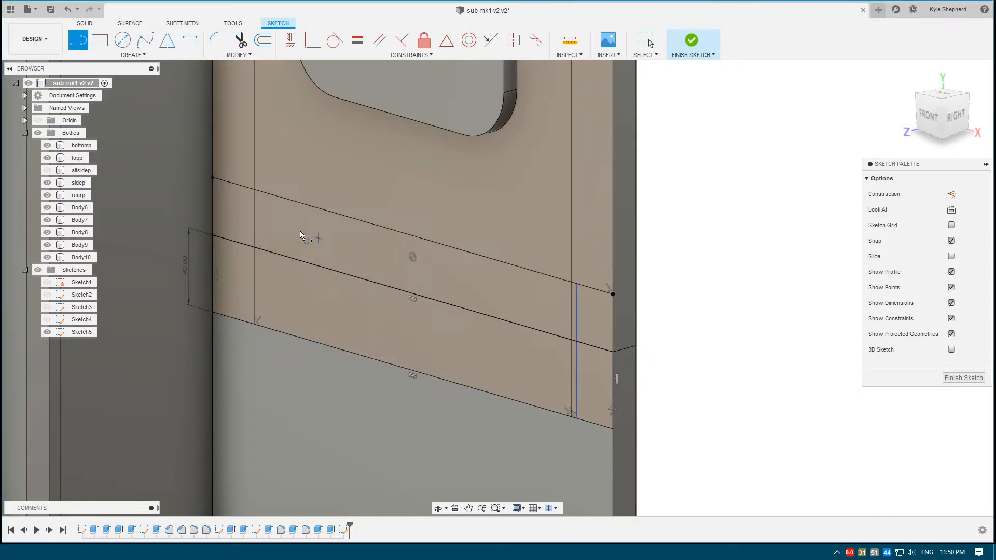
click(248, 187)
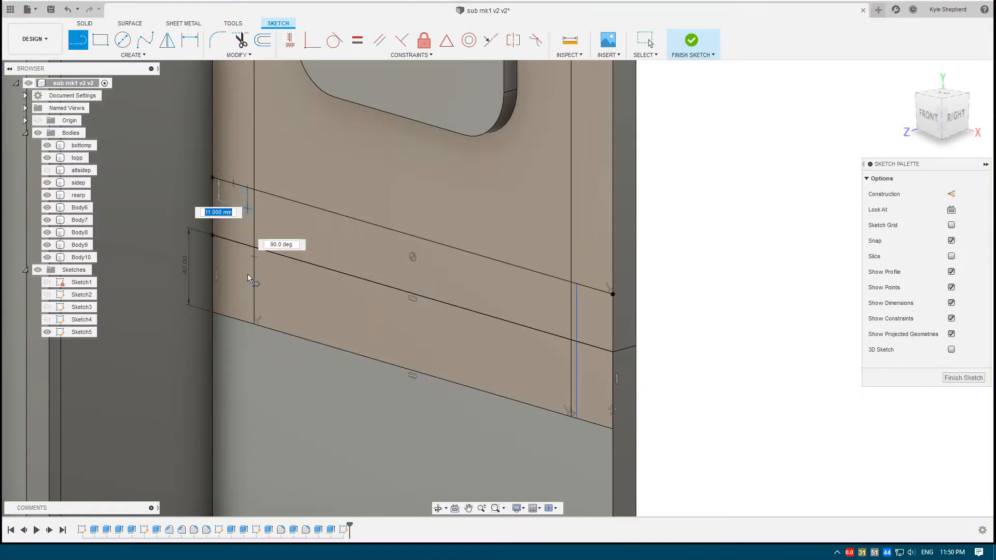
click(247, 322)
key(Escape)
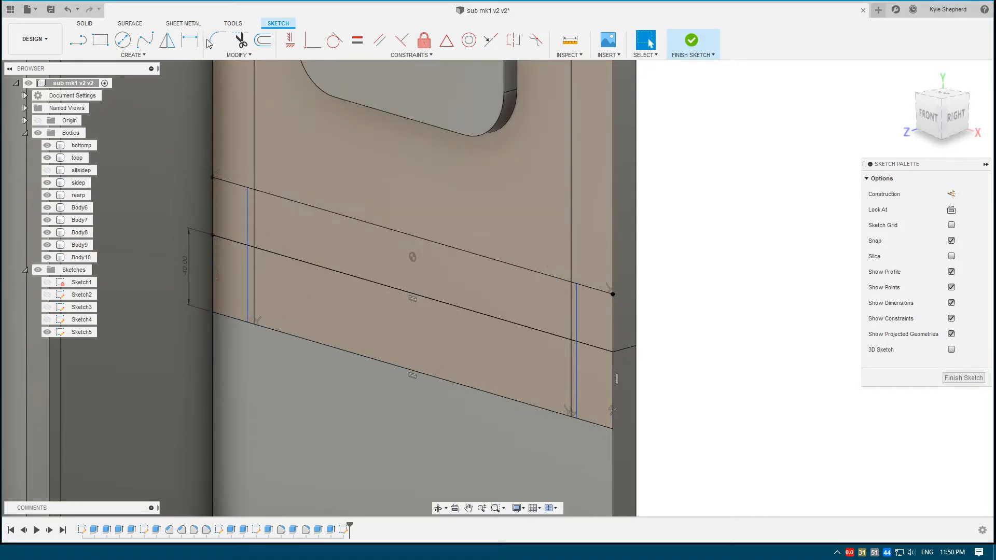
- Dimension the spacing of the lower pair of vertical lines near the panel's open-side edge to 6 mm
click(190, 40)
scroll(571, 299, up, 1)
click(577, 307)
click(572, 301)
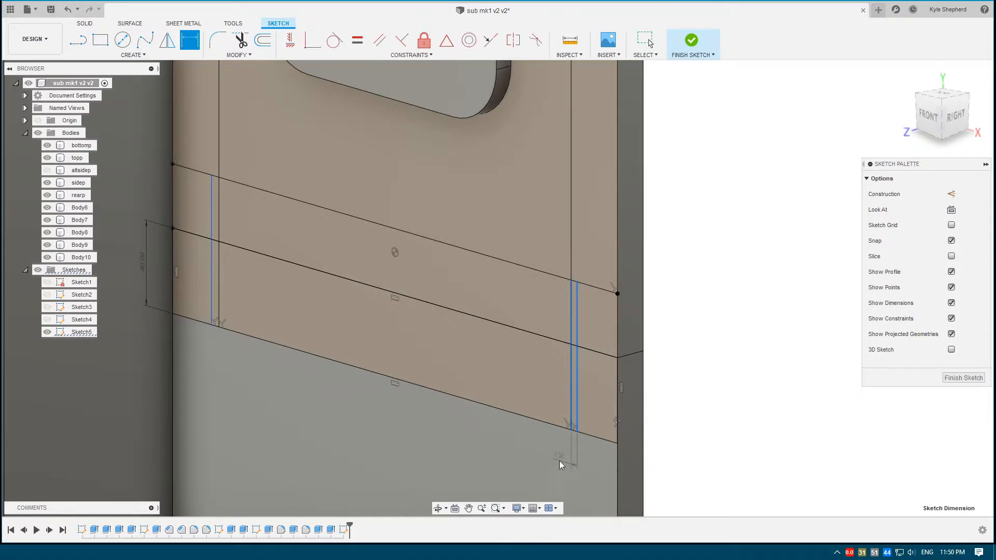
click(560, 461)
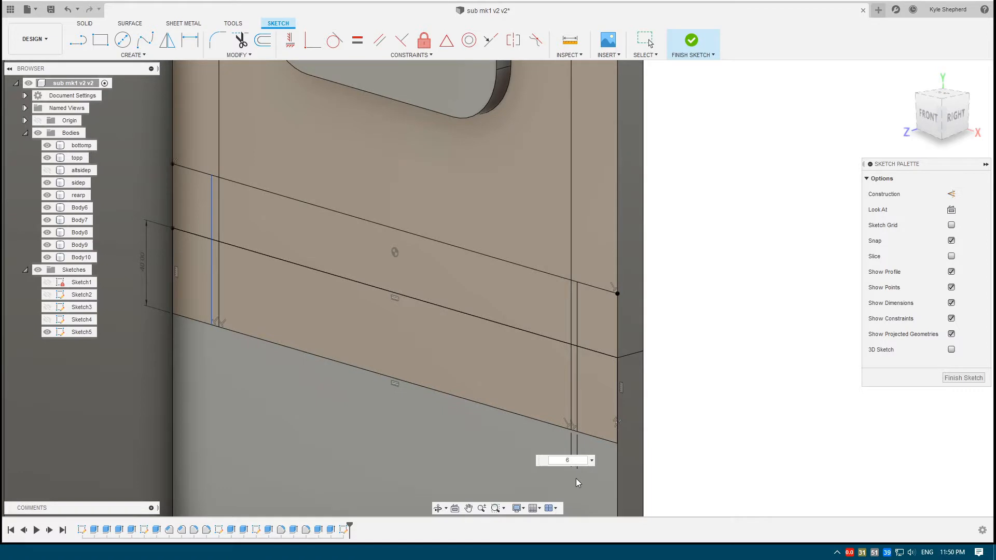
text(6)
key(Return)
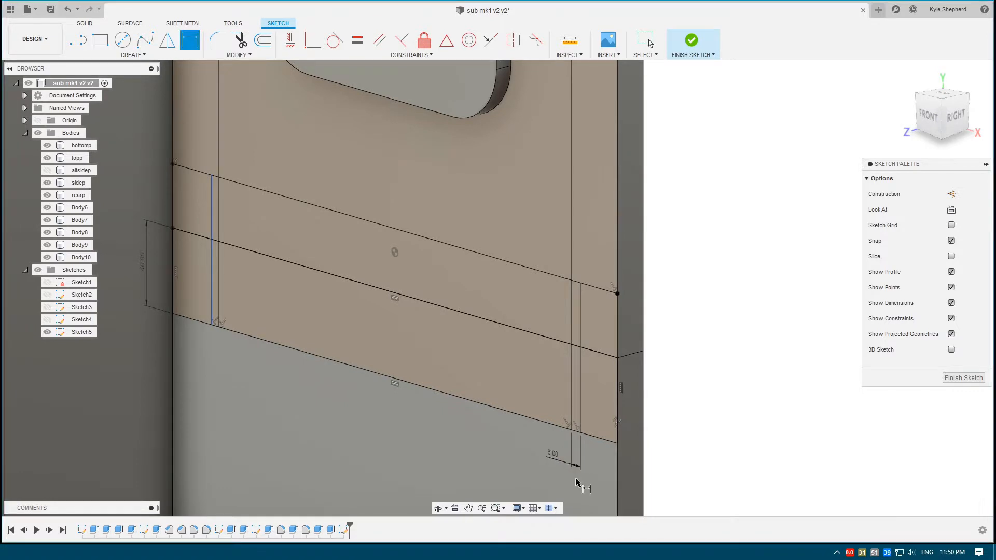
- Dimension the spacing of the lower pair of vertical lines beside the side panel to 6 mm
click(220, 261)
click(219, 264)
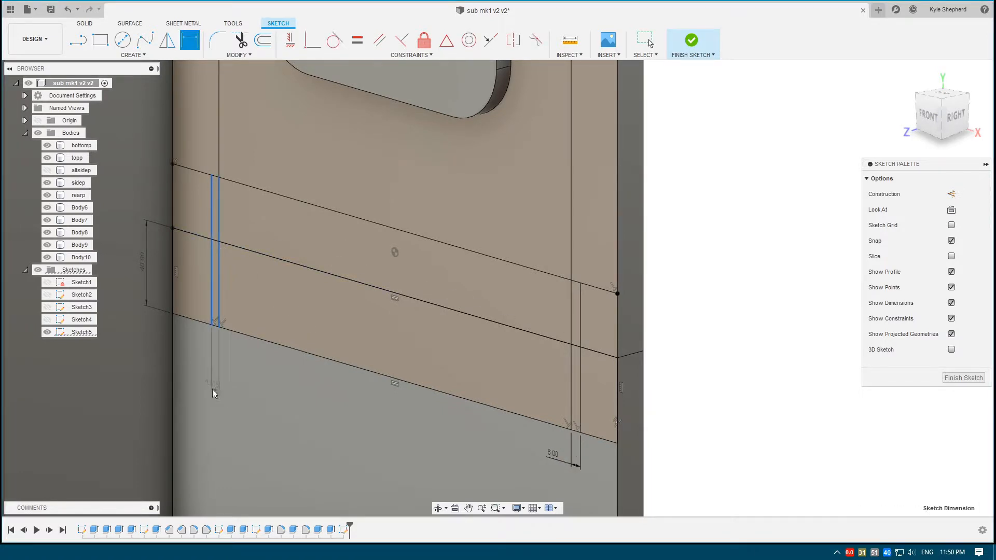
click(213, 389)
text(6)
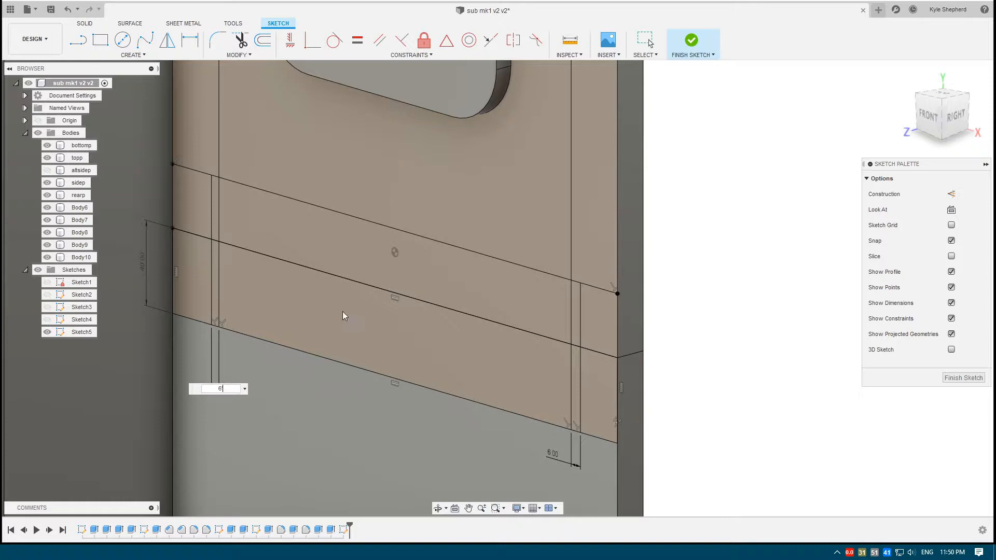
key(Return)
- Dimension the spacing of the upper pair of vertical lines near the panel's open-side edge to 6 mm
shift+middle_drag(344, 316, 402, 271)
scroll(404, 237, down, 2)
middle_drag(395, 192, 392, 427)
scroll(533, 165, up, 3)
key(d)
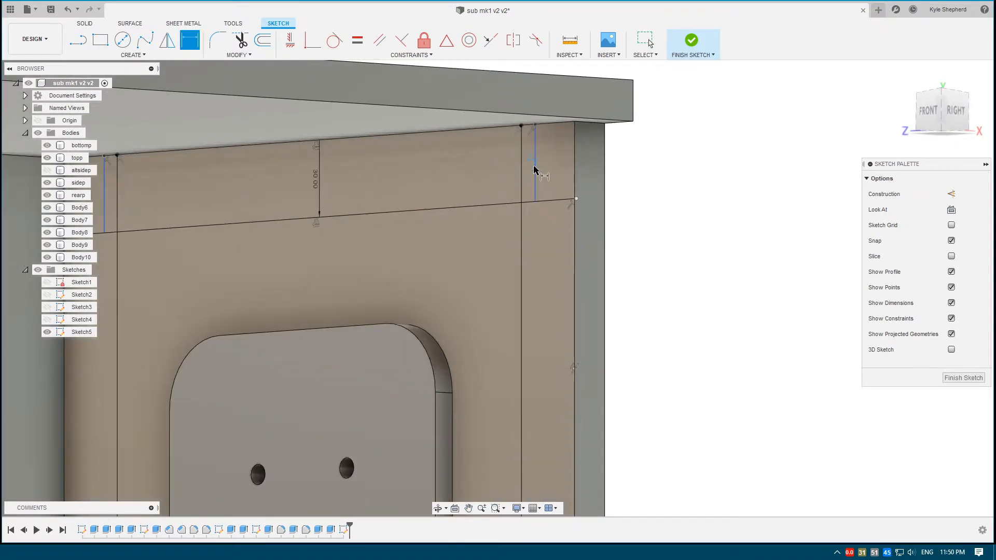
click(522, 179)
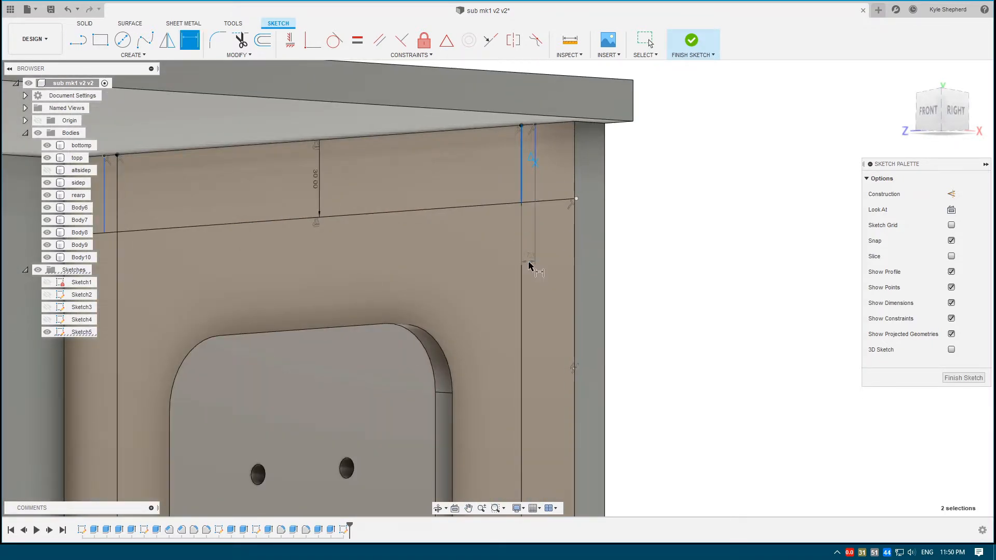
click(530, 266)
text(6)
key(Return)
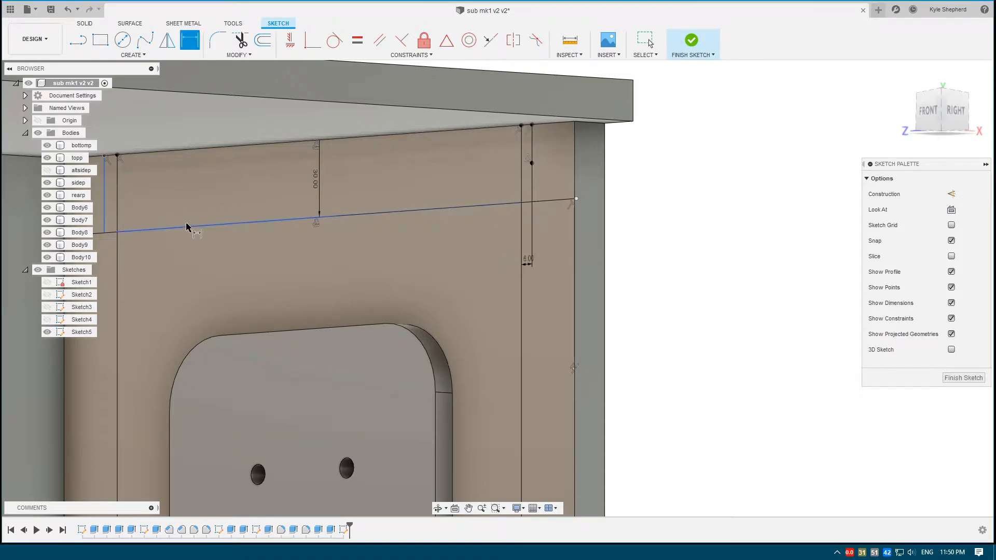
- Dimension the spacing of the upper pair of vertical lines beside the side panel to 6 mm
middle_drag(95, 217, 159, 208)
click(169, 203)
click(181, 205)
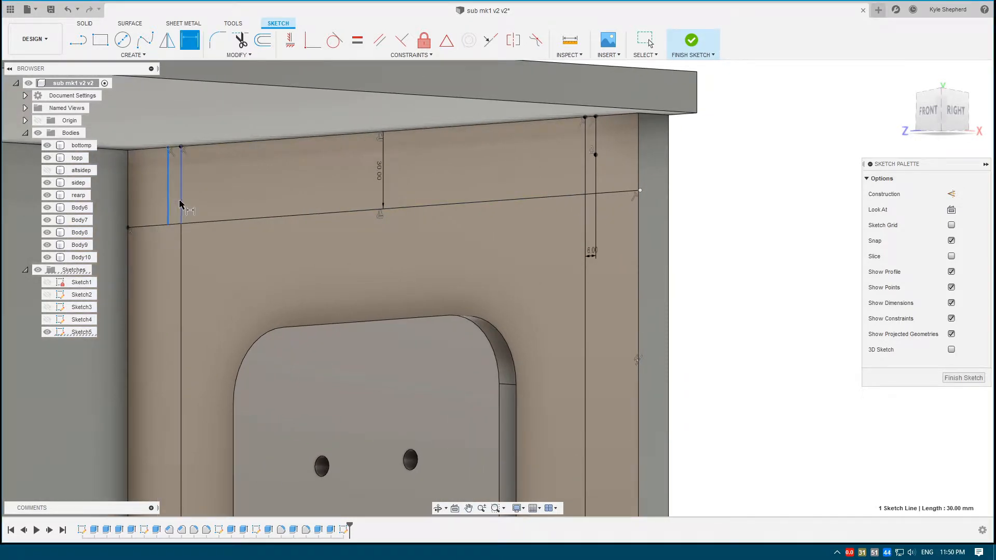
click(165, 269)
text(6)
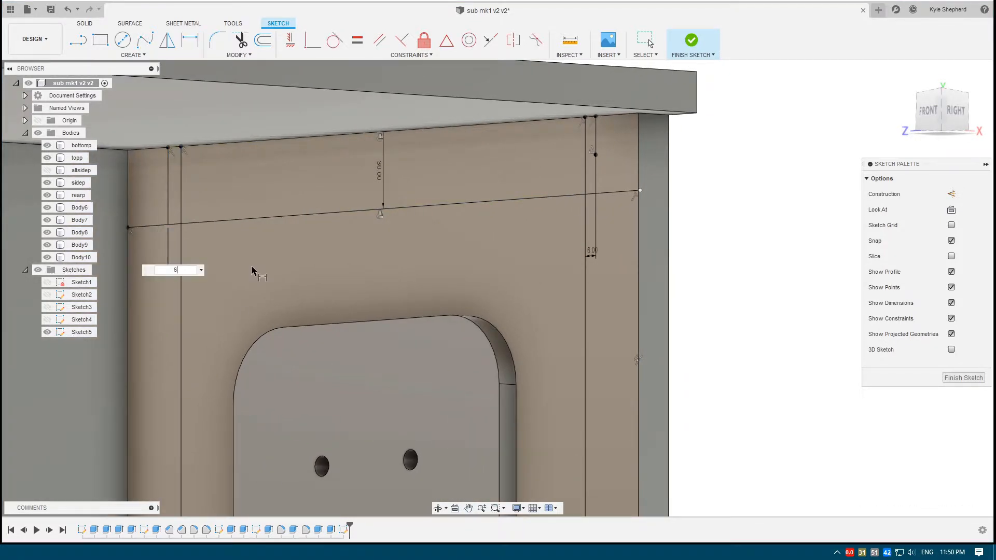
key(Return)
scroll(250, 249, down, 5)
key(Escape)
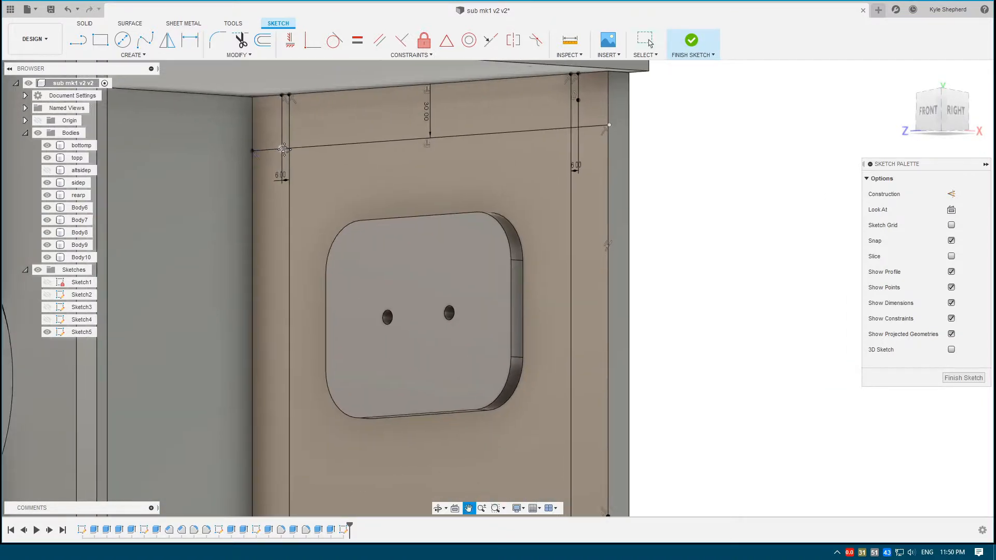
- Fillet the corner between the upper outer vertical line and the horizontal line near the open-side edge with a 3 mm radius
scroll(446, 134, up, 5)
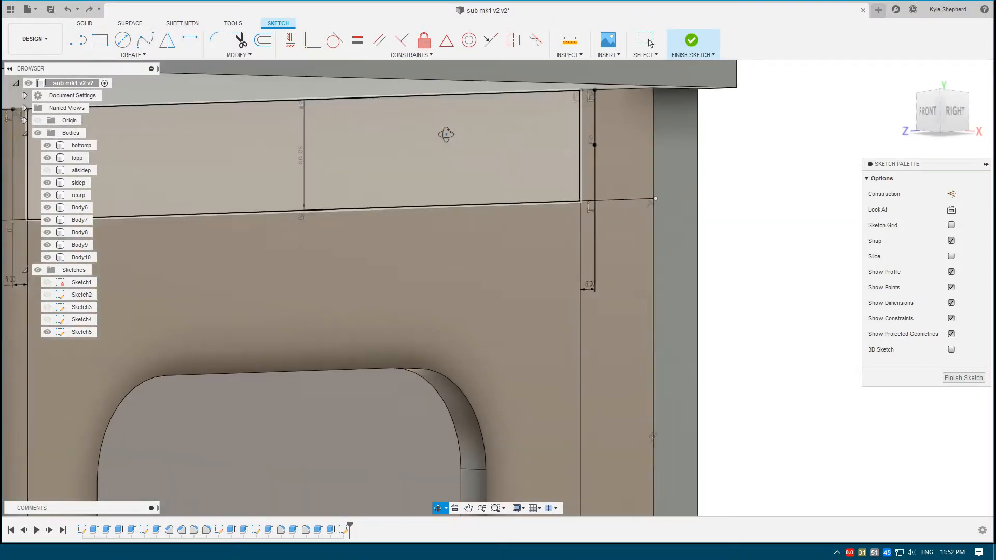
click(218, 40)
scroll(609, 198, up, 2)
click(606, 198)
click(589, 224)
text(3)
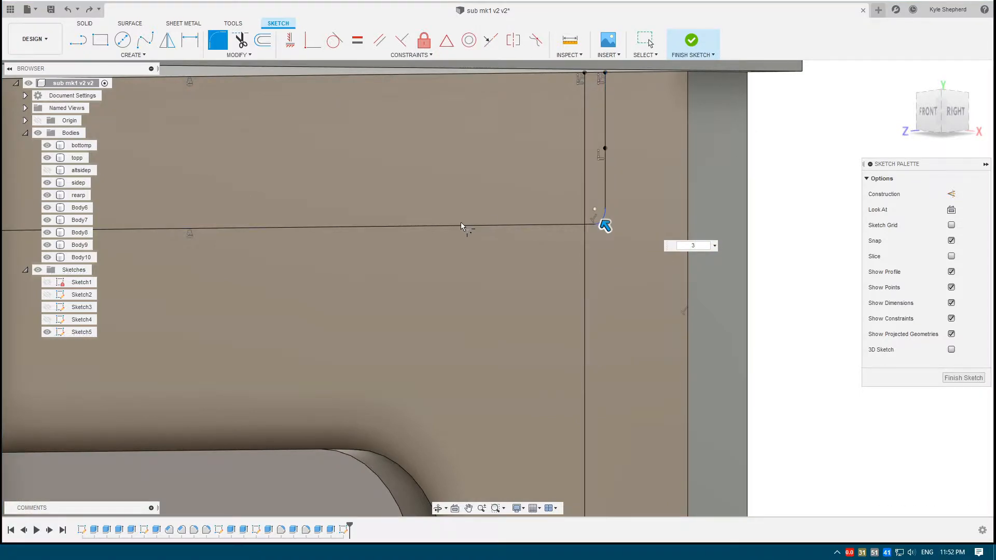
key(Return)
- Fillet the corner between the upper outer vertical line and the horizontal line beside the side panel with a 3 mm radius
scroll(413, 240, down, 2)
middle_drag(346, 228, 745, 206)
scroll(497, 240, up, 3)
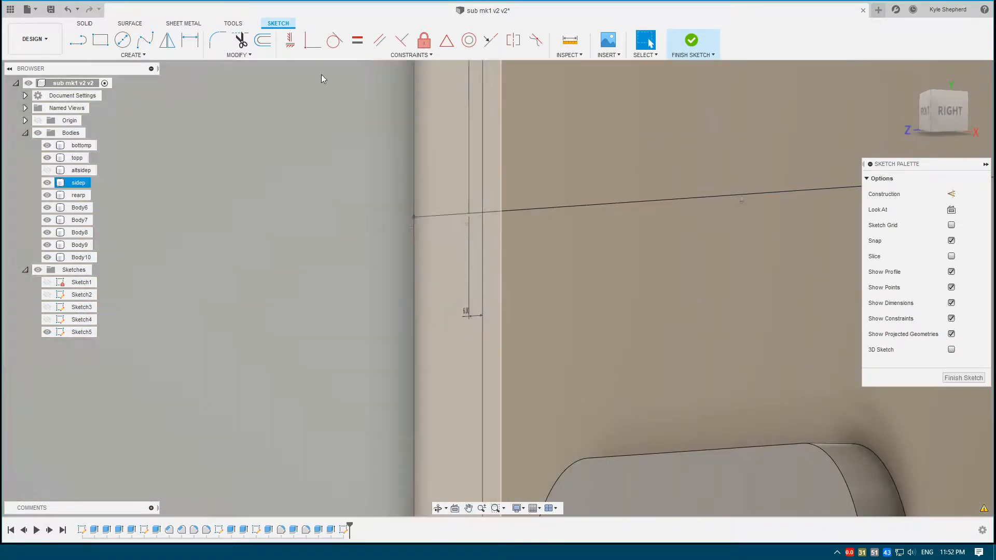
click(221, 42)
scroll(412, 173, up, 3)
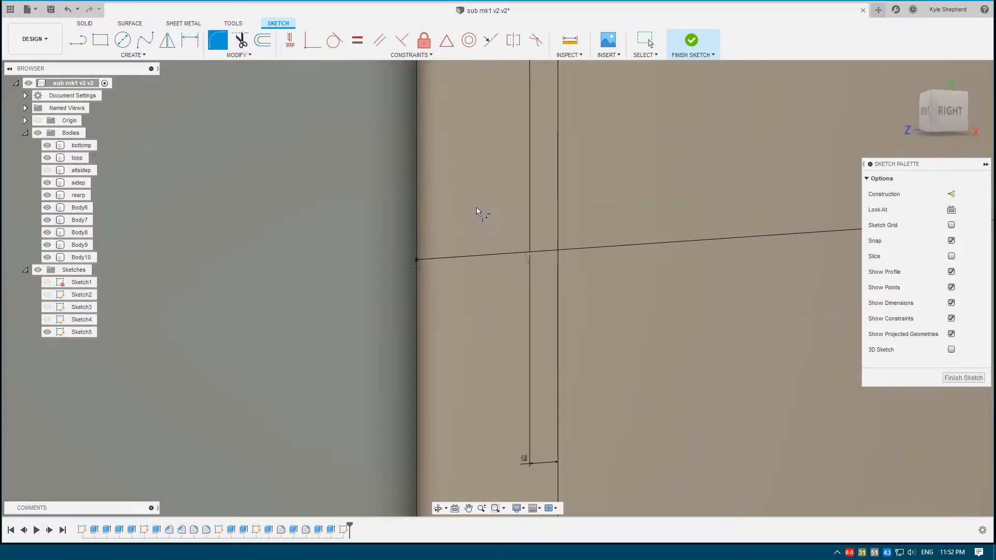
click(556, 253)
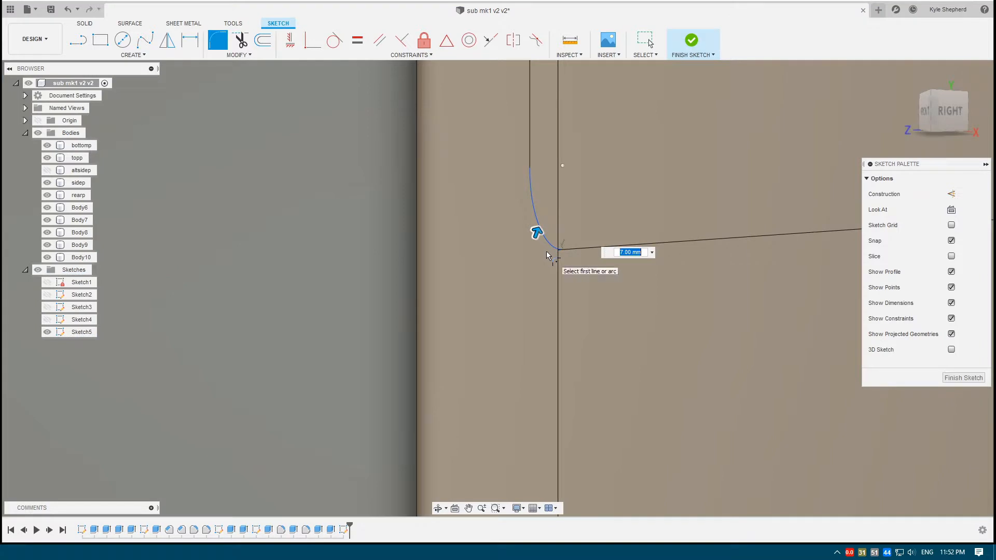
scroll(532, 335, down, 6)
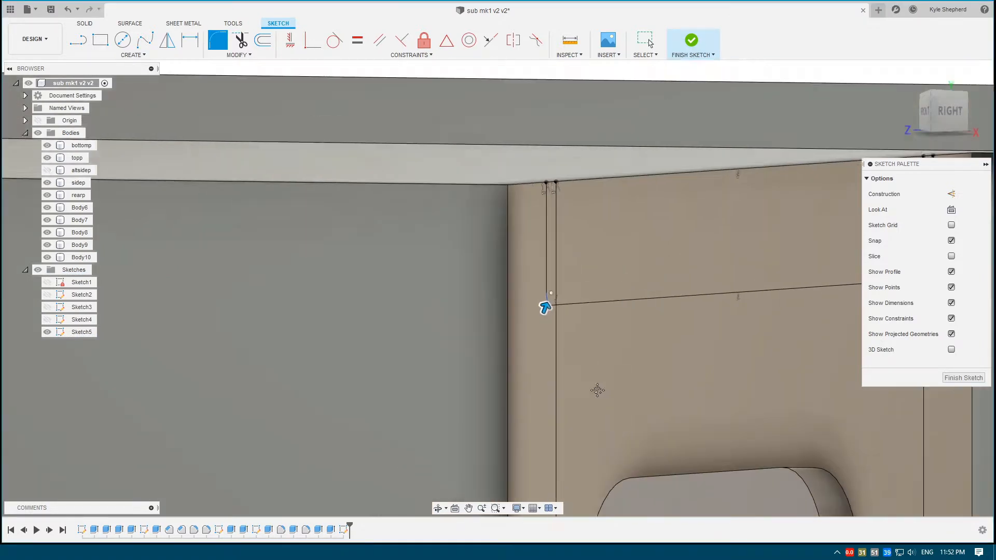
scroll(571, 324, up, 8)
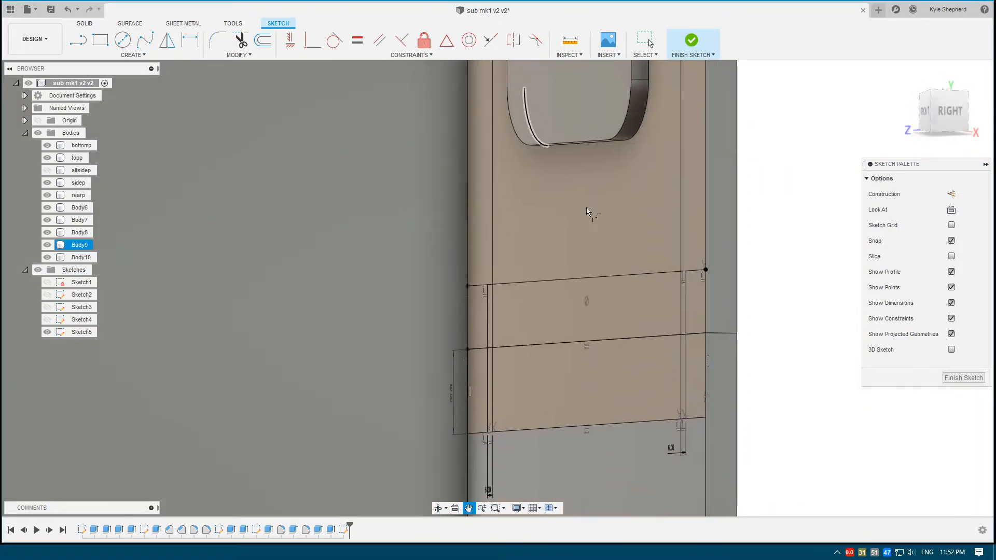
- Fillet the two upper corners of the lower strip where its outer vertical lines meet the horizontal line with a 3 mm radius
click(702, 248)
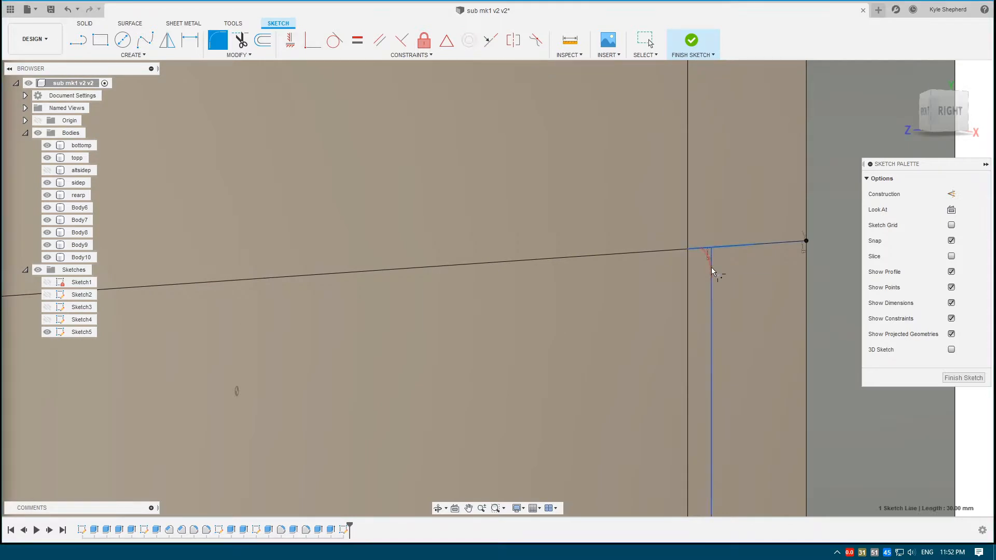
click(711, 267)
scroll(686, 369, down, 5)
scroll(291, 361, up, 4)
click(304, 359)
click(322, 314)
scroll(486, 357, down, 5)
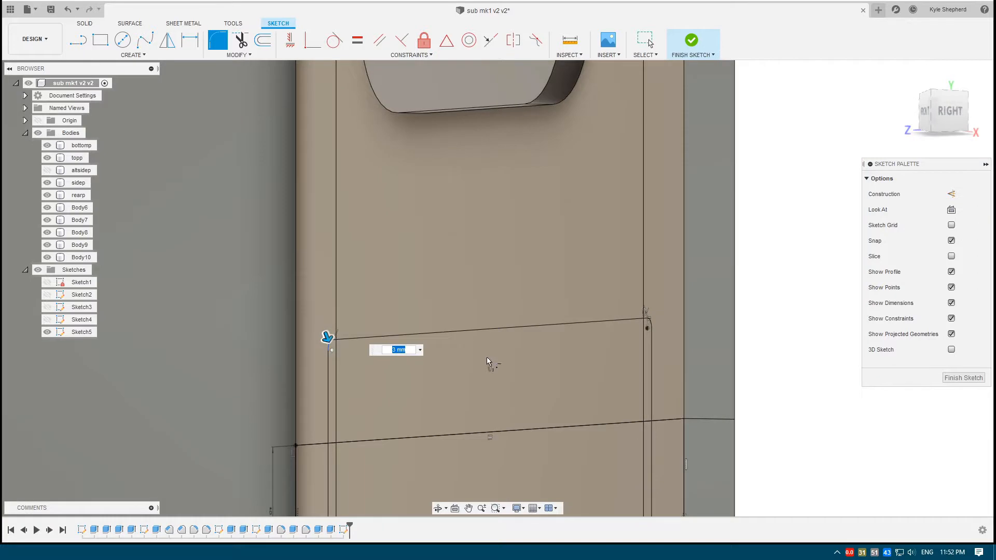
key(Return)
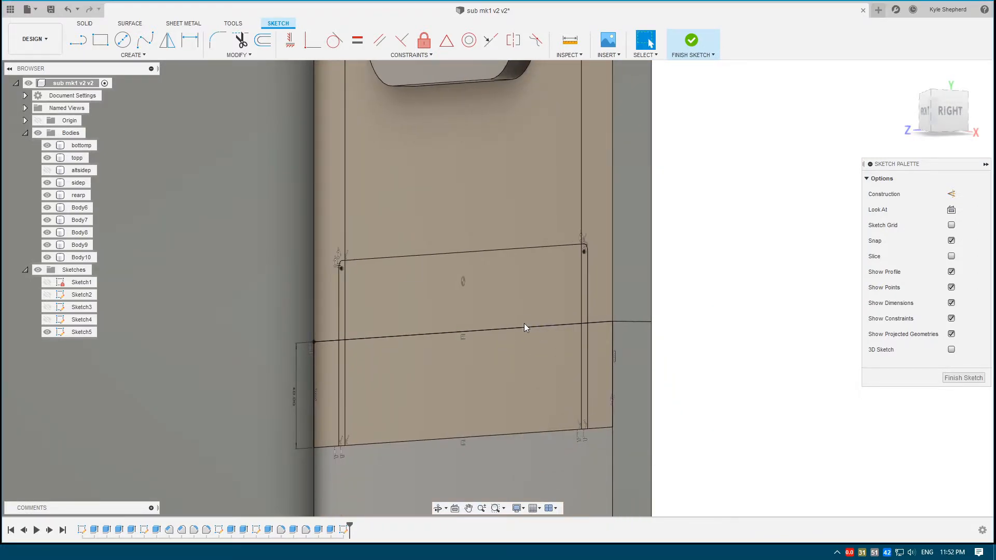
scroll(602, 257, up, 3)
click(504, 293)
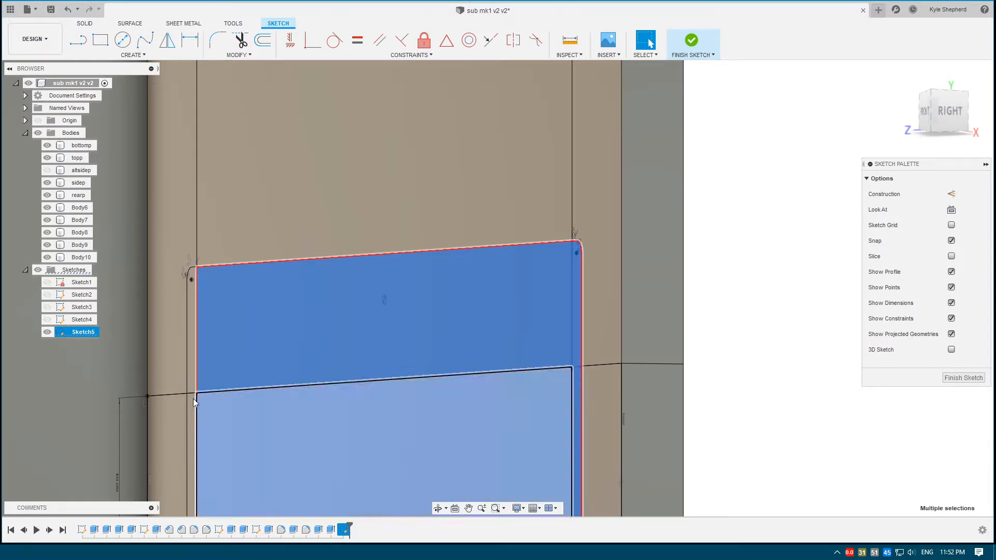
shift+click(196, 403)
click(784, 314)
- Extrude the upper and lower strip profiles between the inner vertical lines 16 mm as new bodies
click(469, 292)
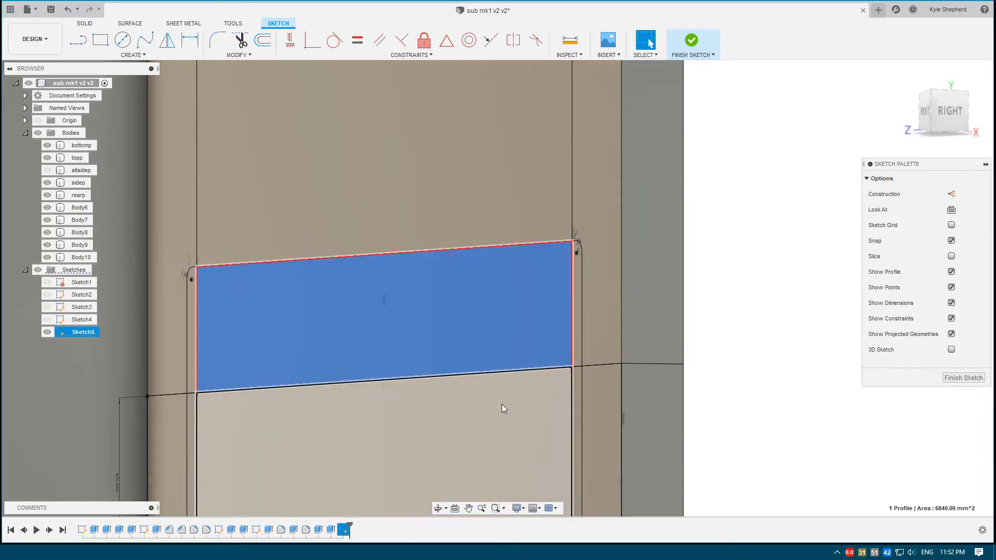
ctrl+click(503, 404)
scroll(521, 400, down, 4)
middle_drag(519, 183, 497, 394)
ctrl+click(445, 106)
middle_drag(456, 212, 475, 192)
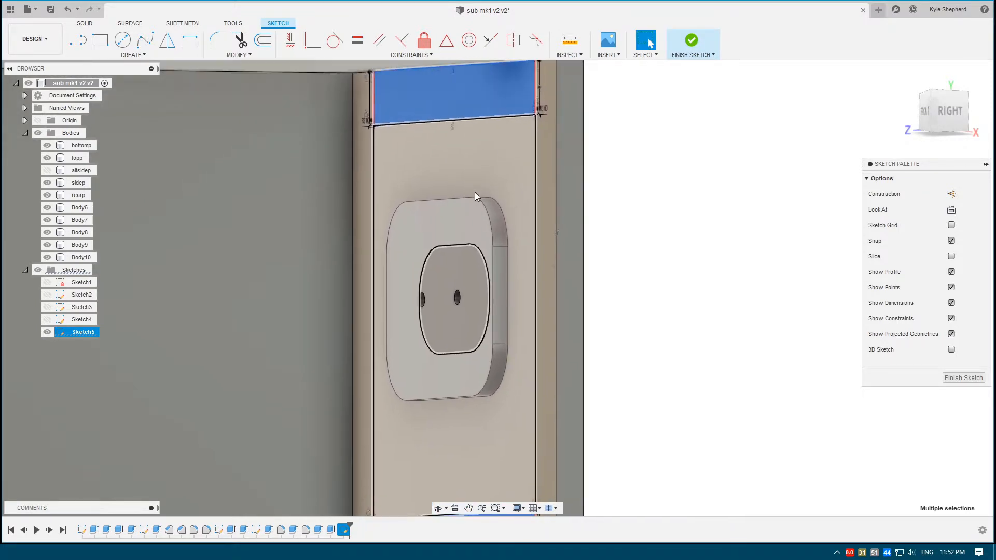
scroll(475, 193, down, 2)
key(e)
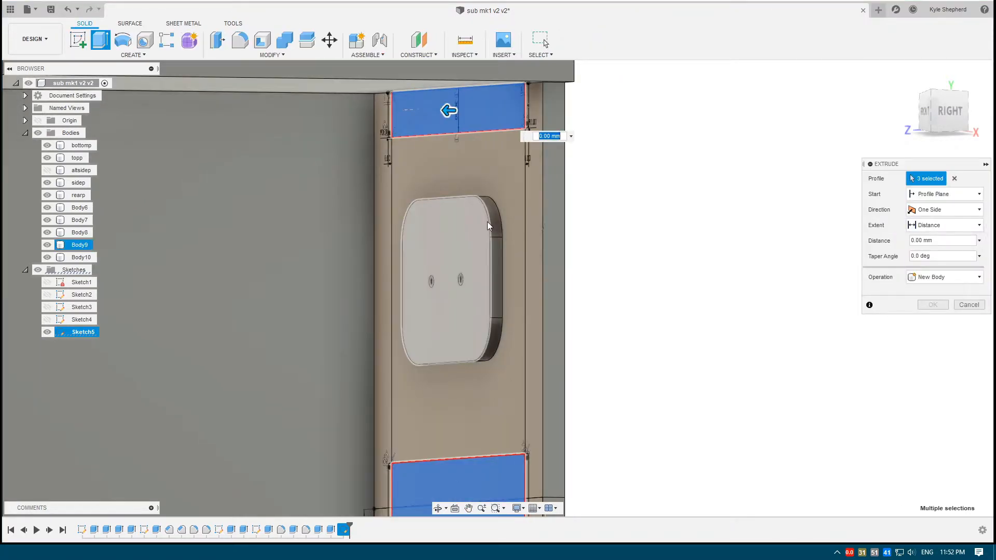
text(16)
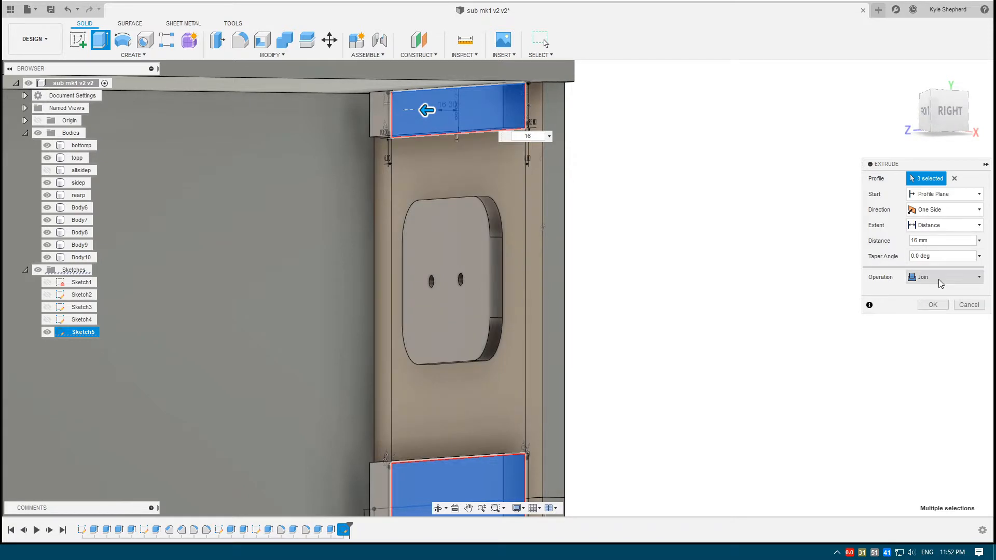
click(941, 283)
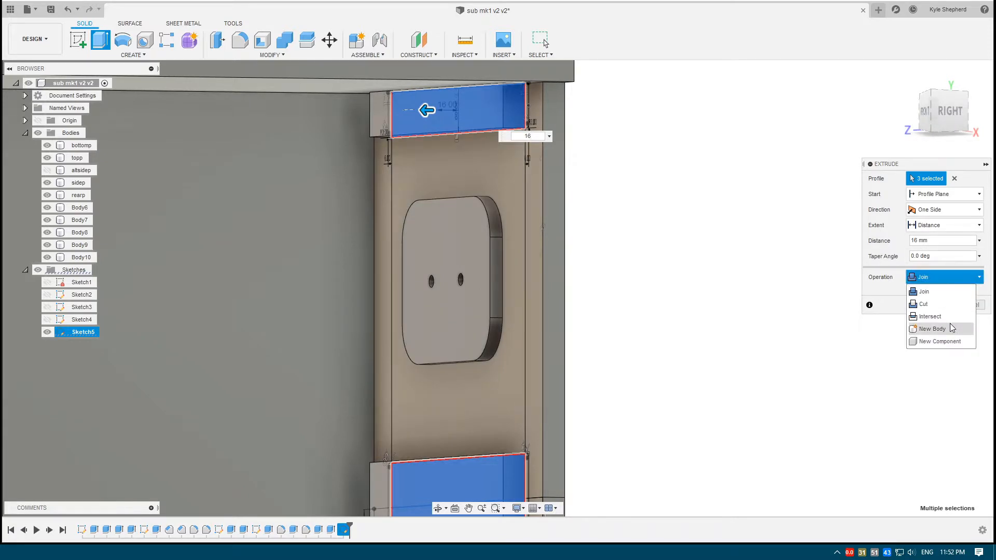
click(953, 329)
click(934, 305)
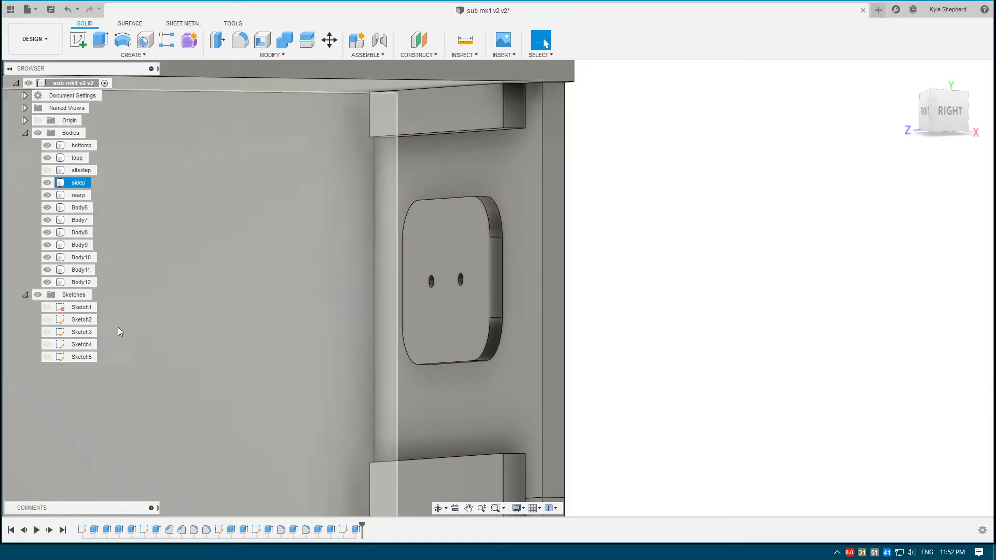
- Show Sketch5 and select the narrow filleted profiles near the open-side edge next to the upper and lower blocks
click(48, 357)
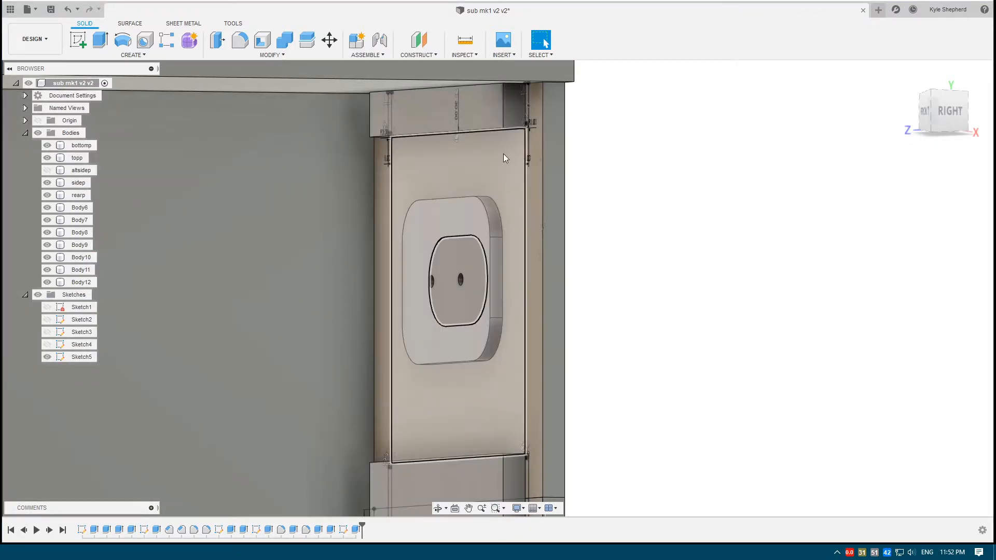
scroll(503, 153, up, 6)
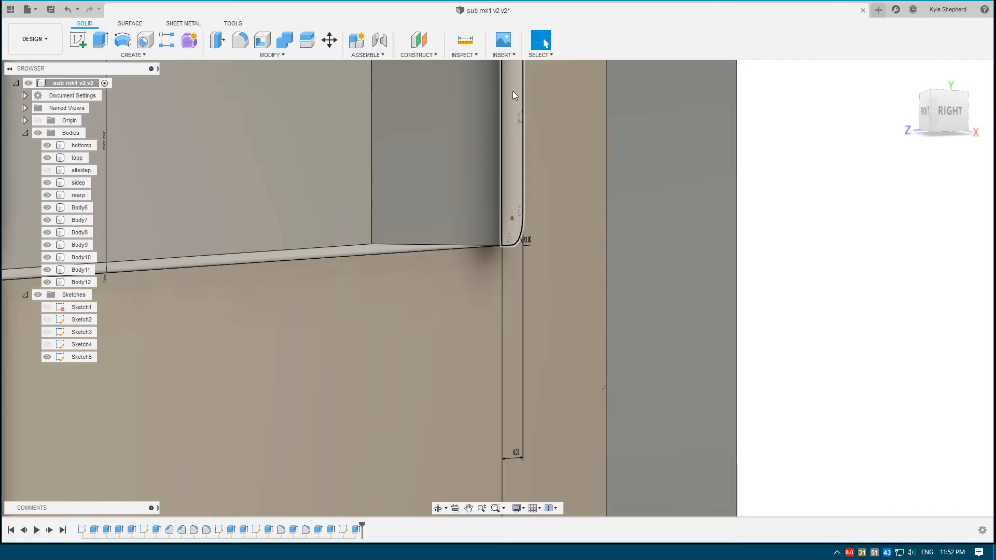
click(513, 92)
scroll(508, 125, down, 6)
middle_drag(449, 382, 527, 142)
middle_drag(543, 448, 592, 166)
scroll(612, 218, up, 2)
ctrl+click(637, 263)
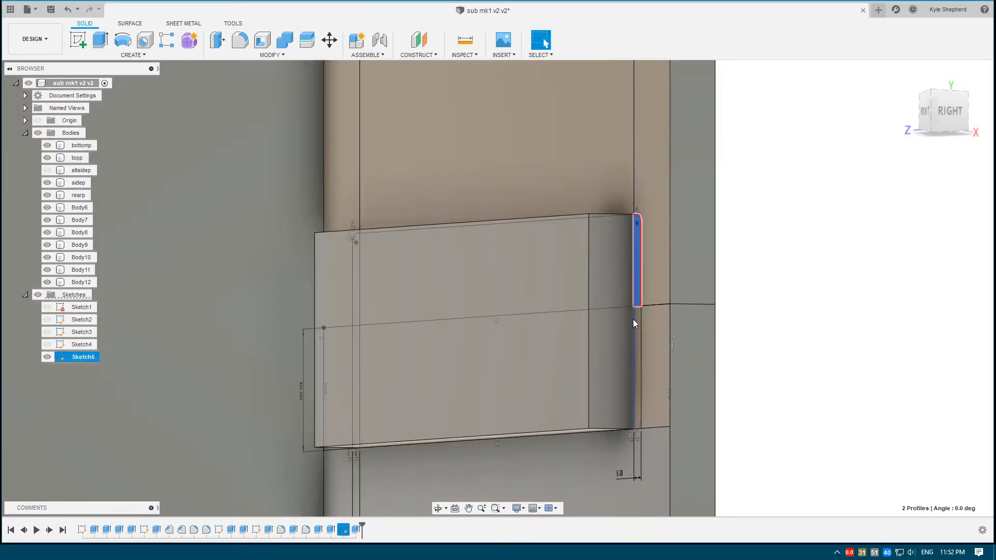
ctrl+click(637, 326)
- Add the narrow profiles beside the side panel to the selection, hiding the bodies temporarily to reach them
shift+middle_drag(294, 272, 438, 260)
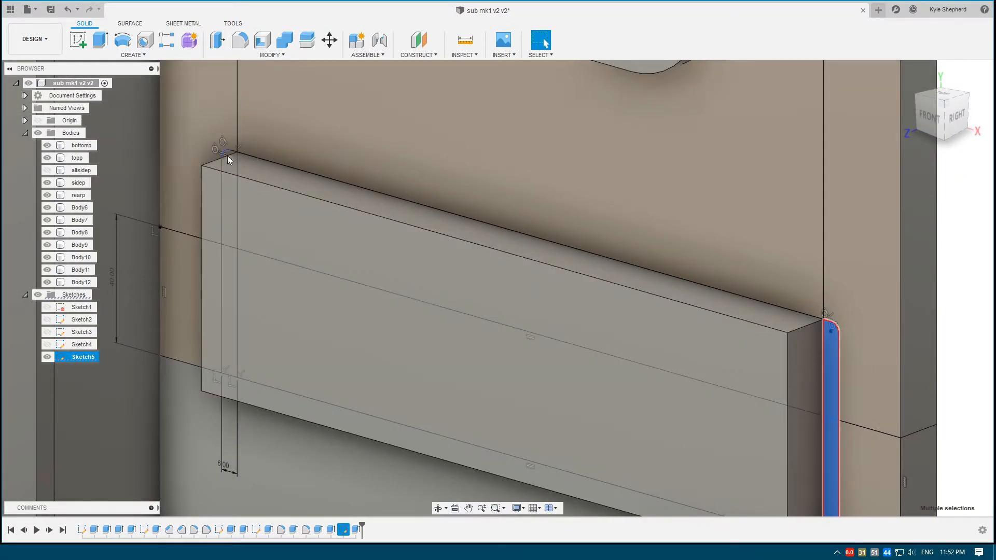
click(38, 133)
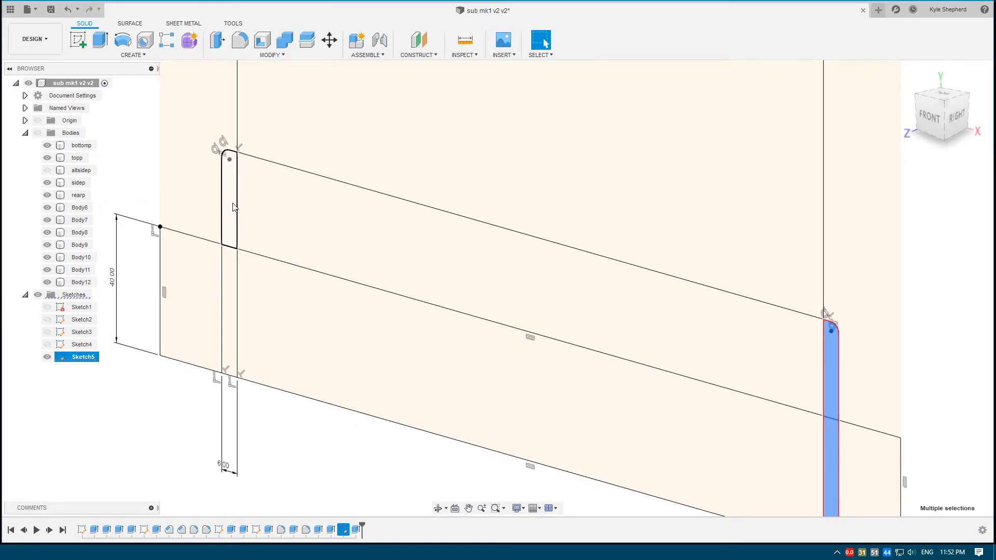
scroll(231, 286, down, 5)
scroll(346, 177, up, 8)
click(38, 133)
scroll(269, 173, down, 5)
shift+middle_drag(509, 296, 409, 200)
- Extrude the six narrow profiles 16/2 mm with Join onto the two blocks, hiding rearp, topp and Body10 to exclude them
key(e)
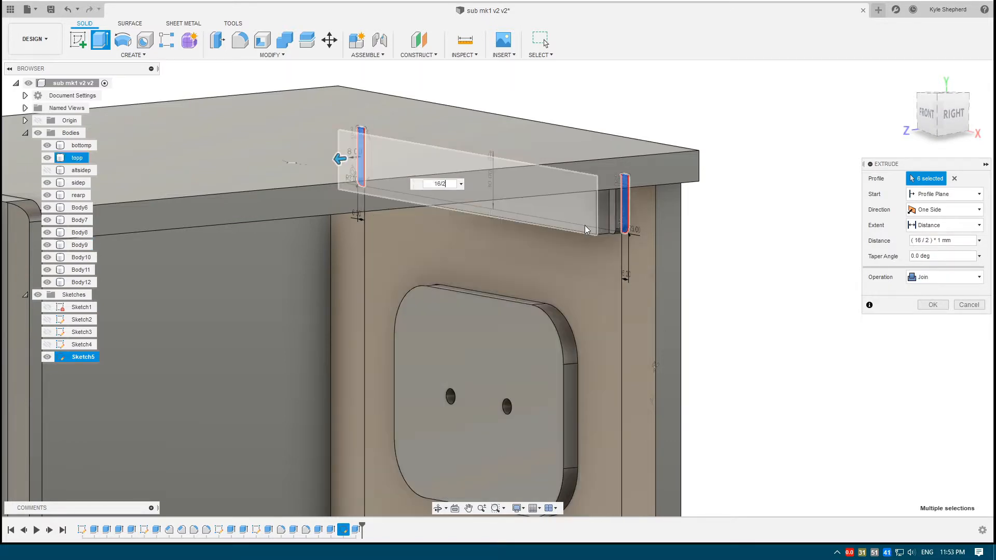
scroll(638, 259, up, 5)
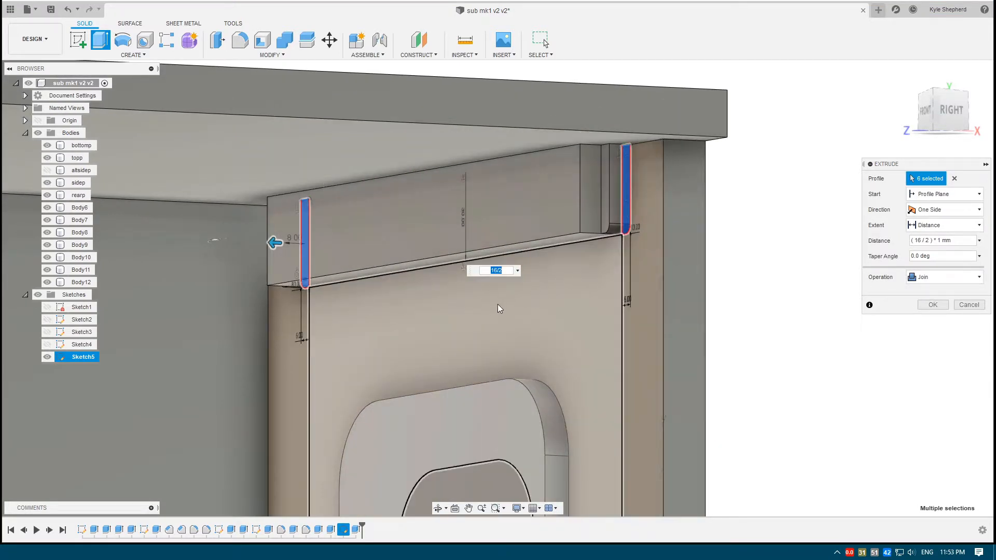
click(47, 195)
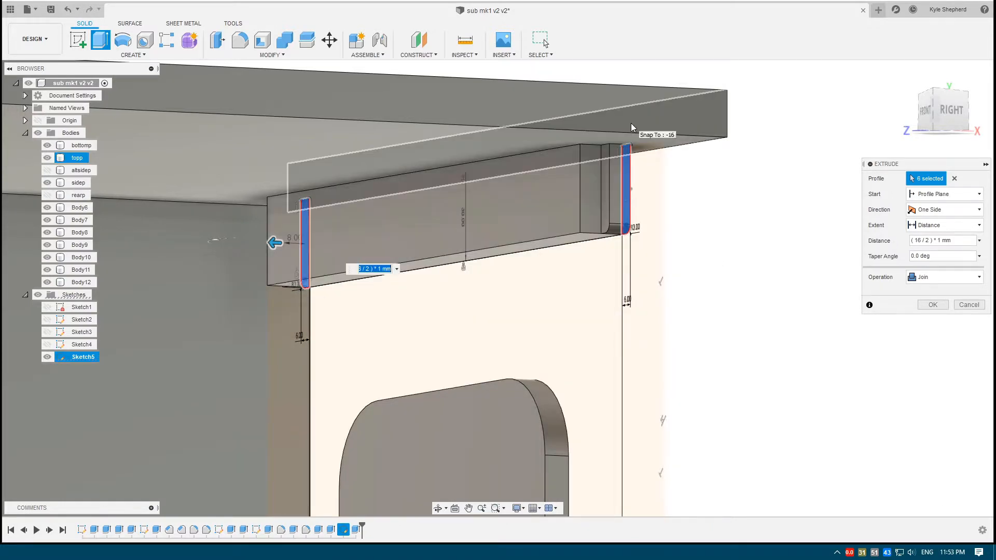
click(49, 157)
scroll(362, 226, down, 4)
middle_drag(388, 291, 442, 77)
scroll(488, 203, down, 1)
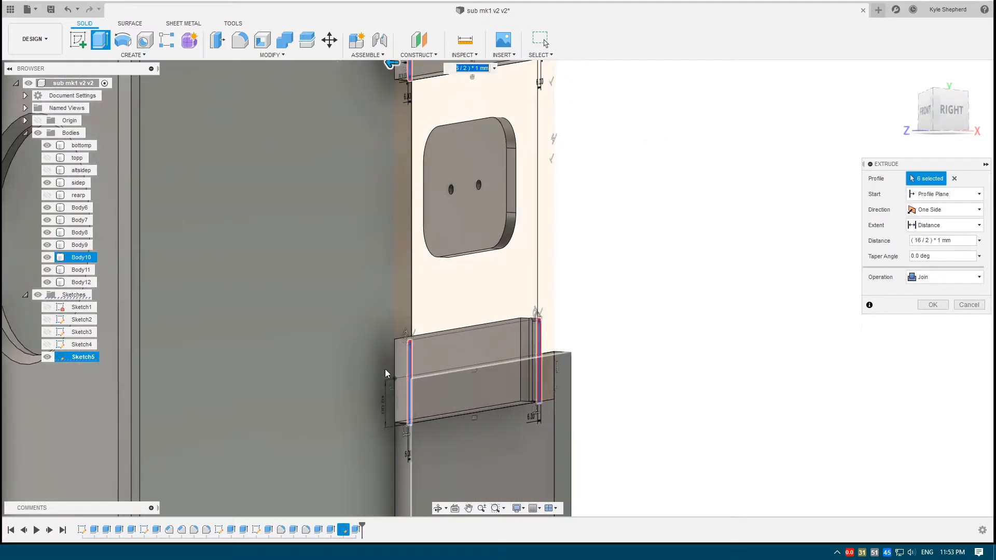
click(47, 257)
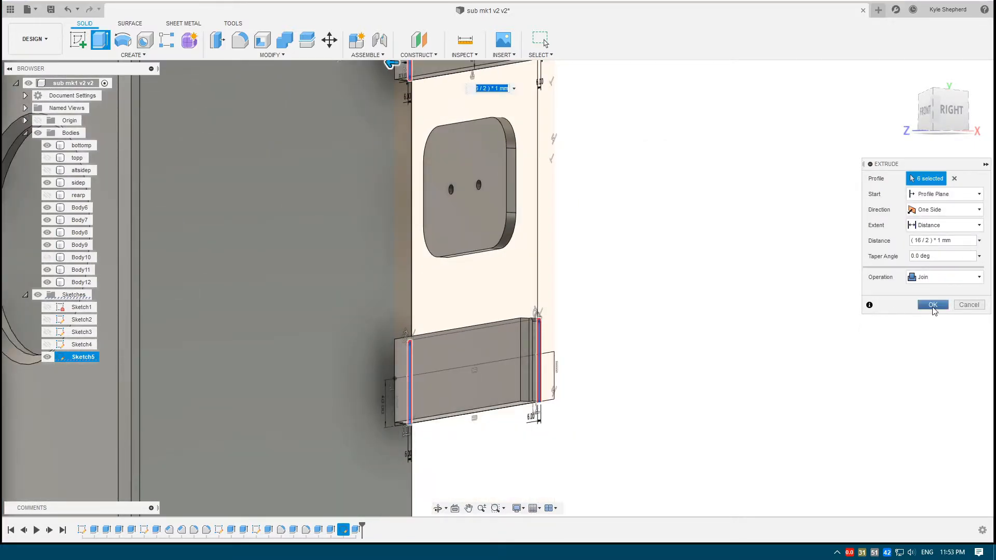
click(933, 306)
- Check the settings of the joined extrusion feature and inspect the lower joint block from above
click(369, 531)
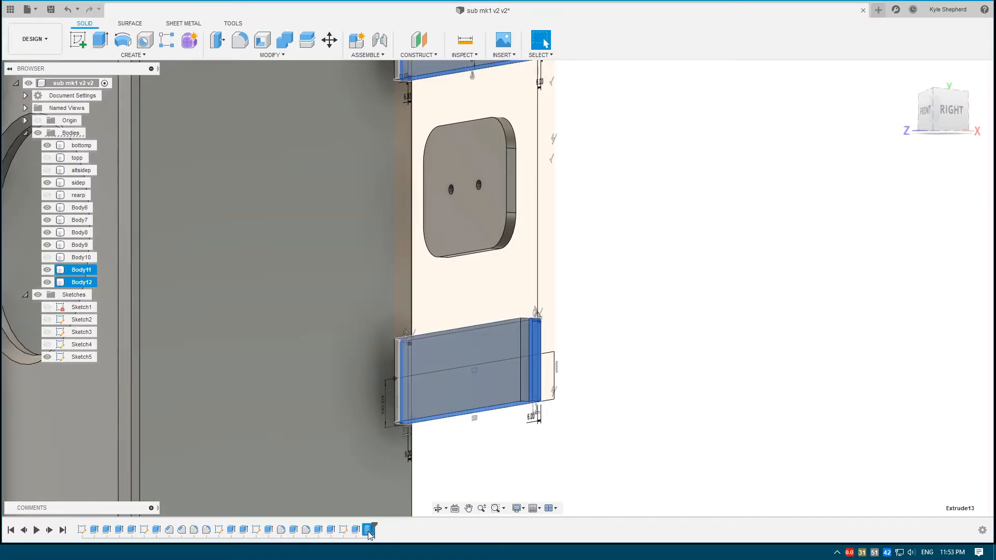
right_click(369, 532)
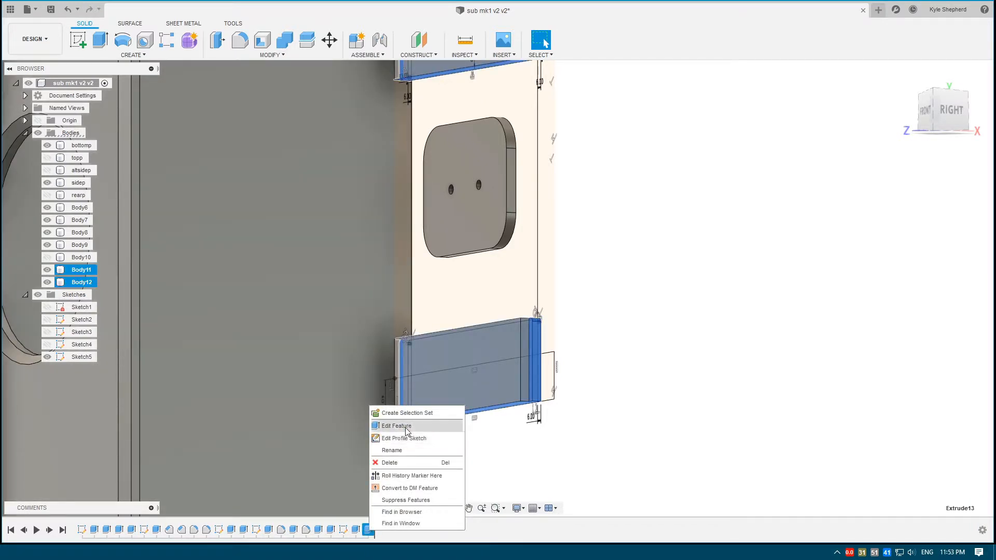
click(406, 427)
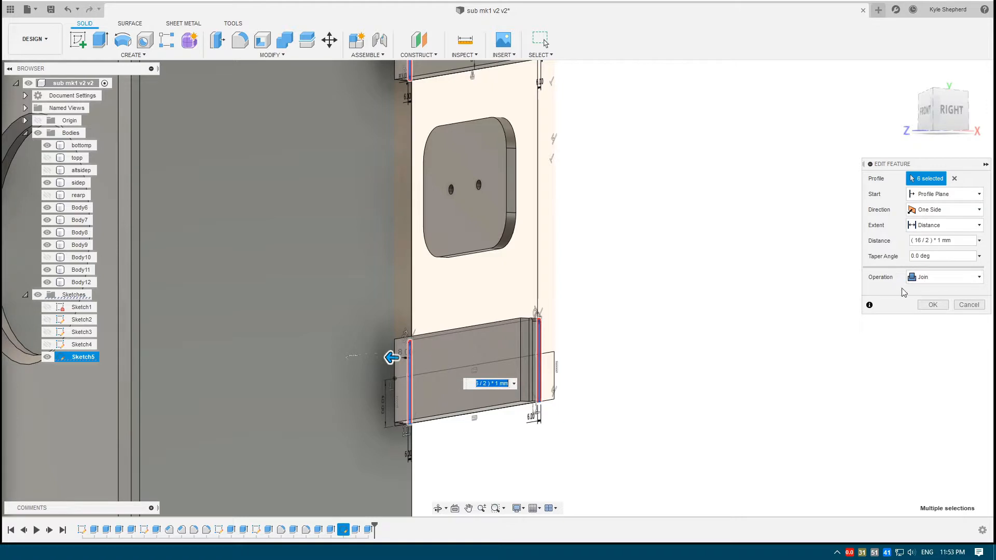
click(871, 304)
click(872, 304)
click(964, 309)
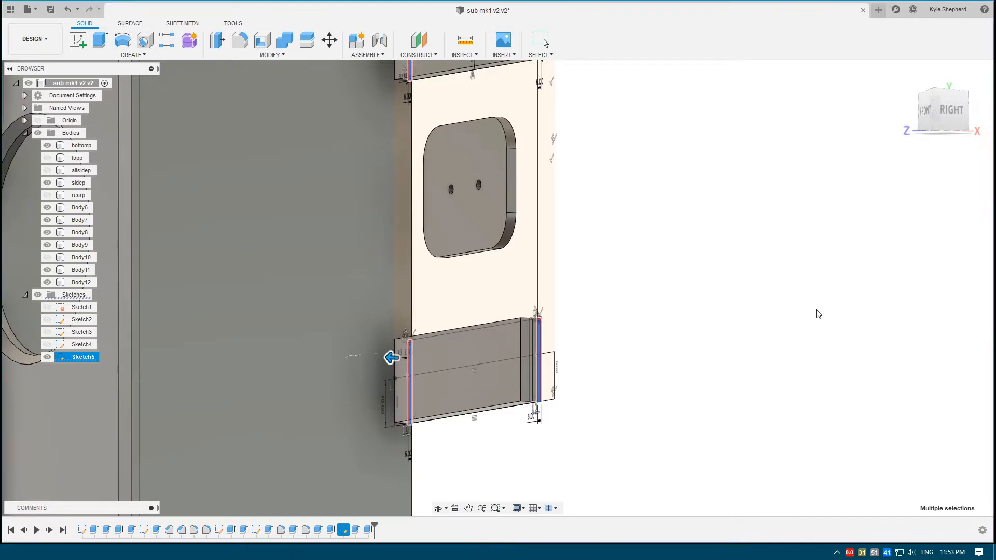
click(513, 348)
shift+middle_drag(569, 236, 578, 286)
middle_drag(589, 221, 620, 370)
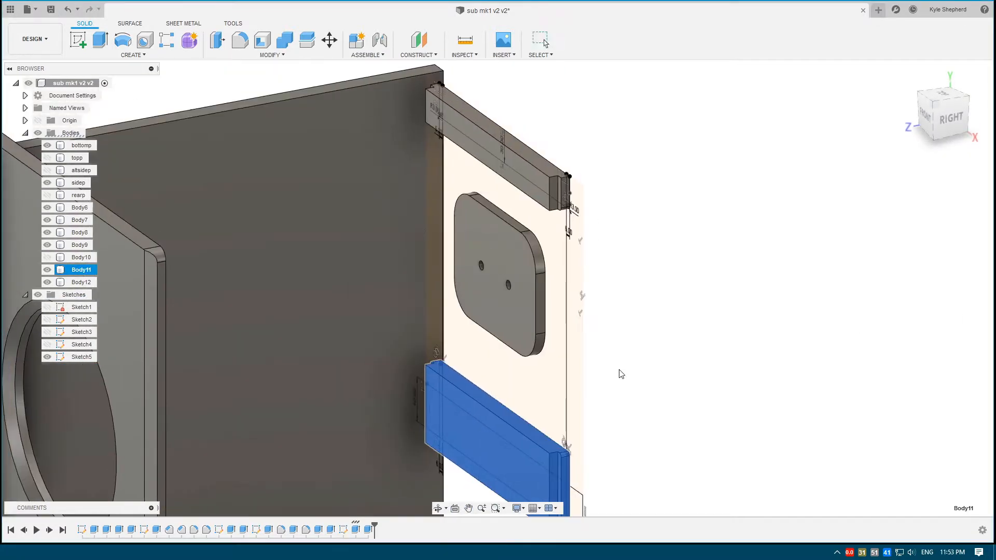
- Rename the lower joint block, Body11, as j1
click(81, 283)
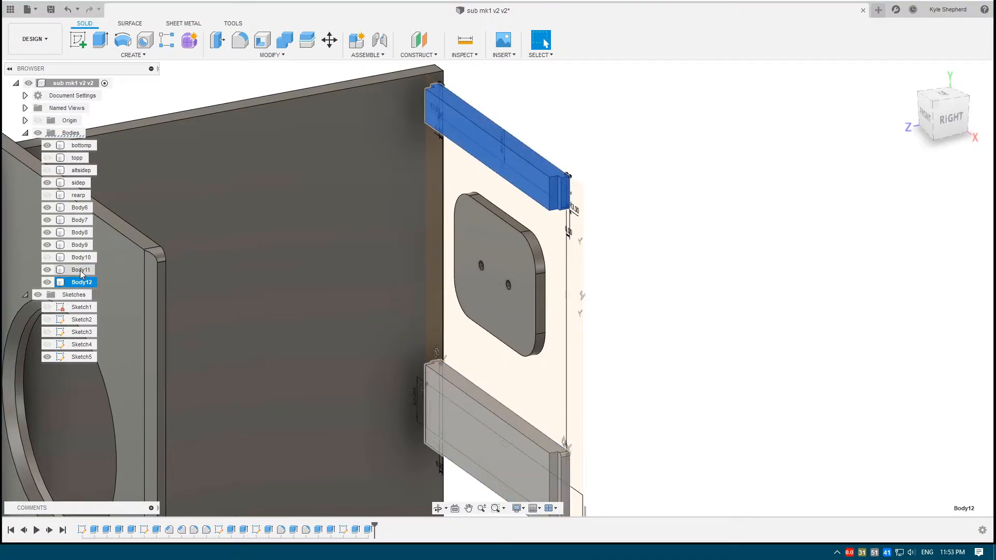
click(81, 270)
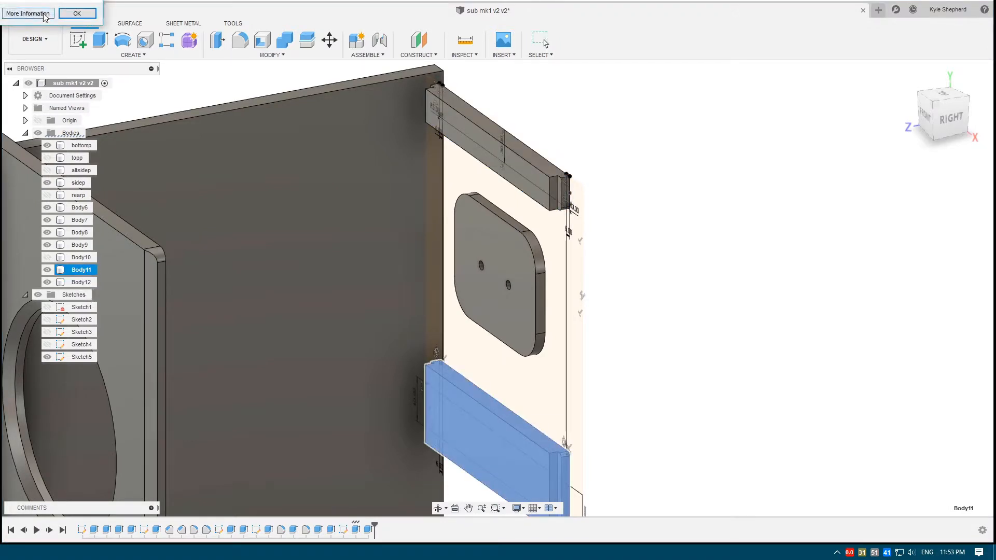
click(75, 14)
click(82, 272)
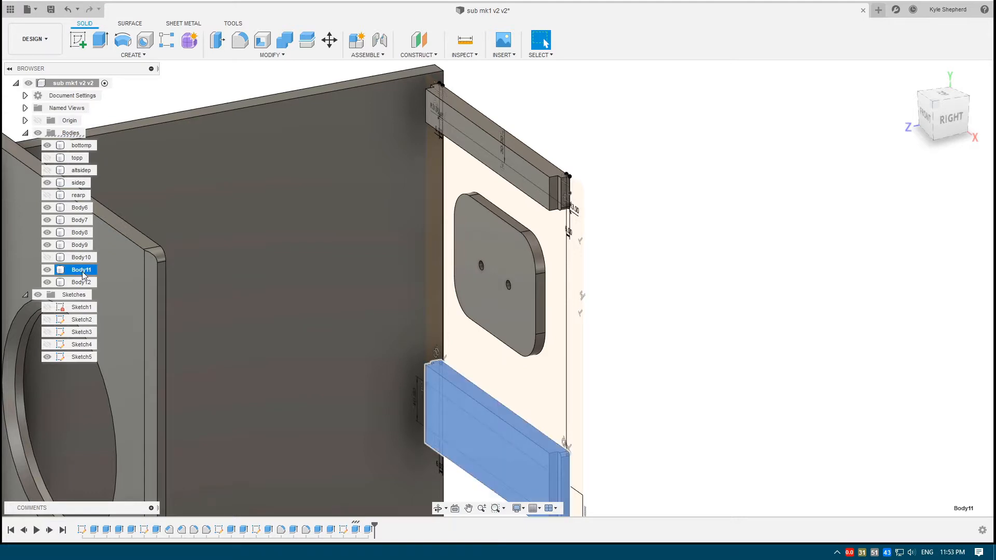
click(82, 272)
text(j1)
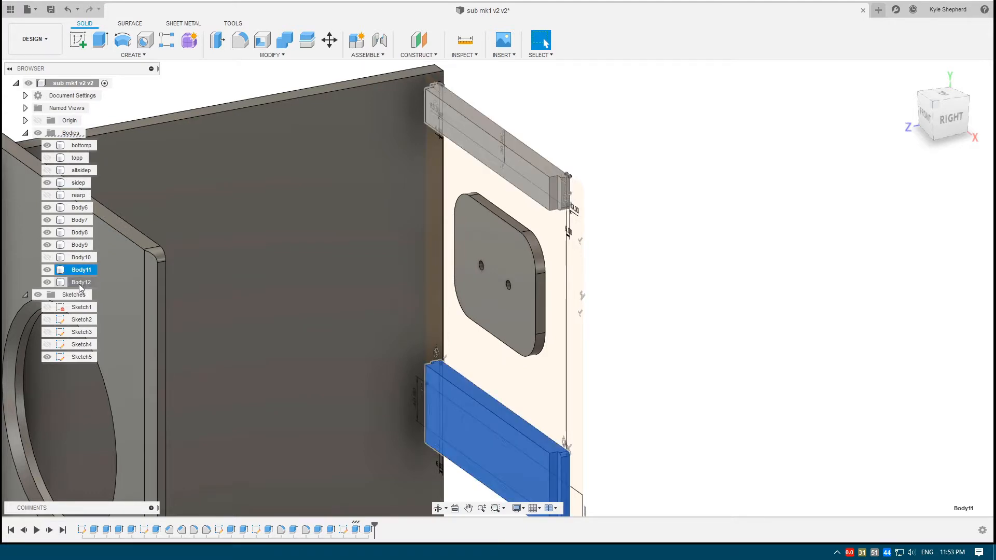
- Rename the upper joint block, Body12, as j2
click(81, 283)
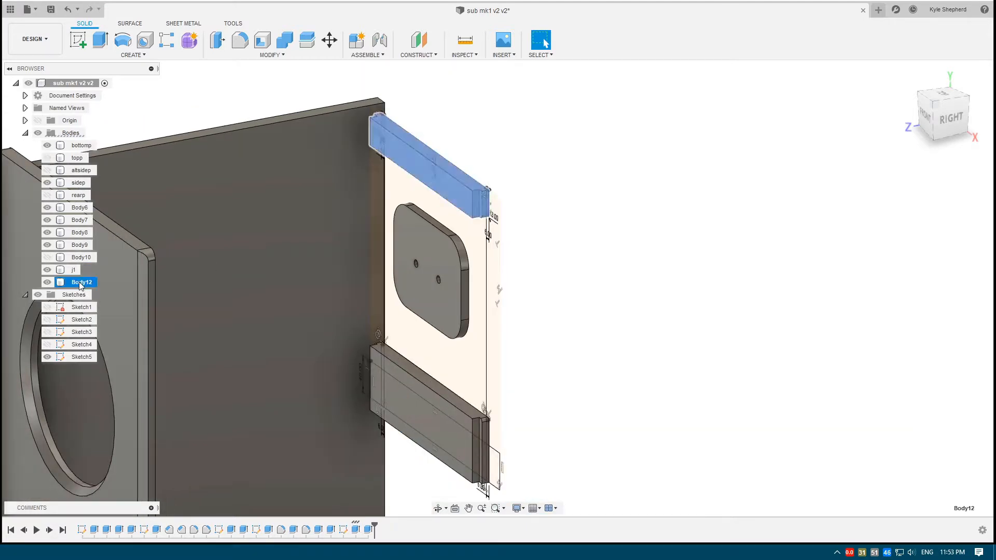
click(76, 14)
click(80, 283)
double_click(82, 283)
text(j2)
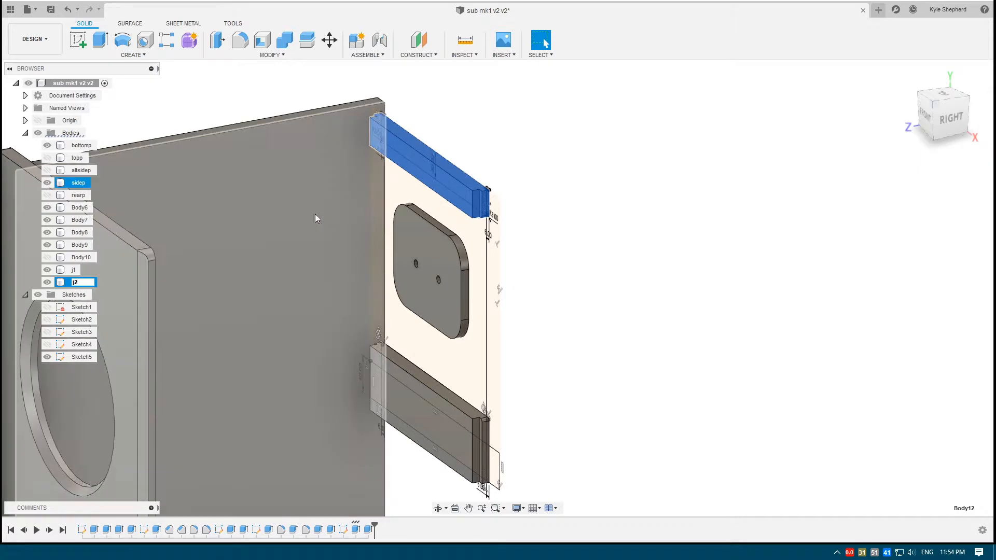
key(Return)
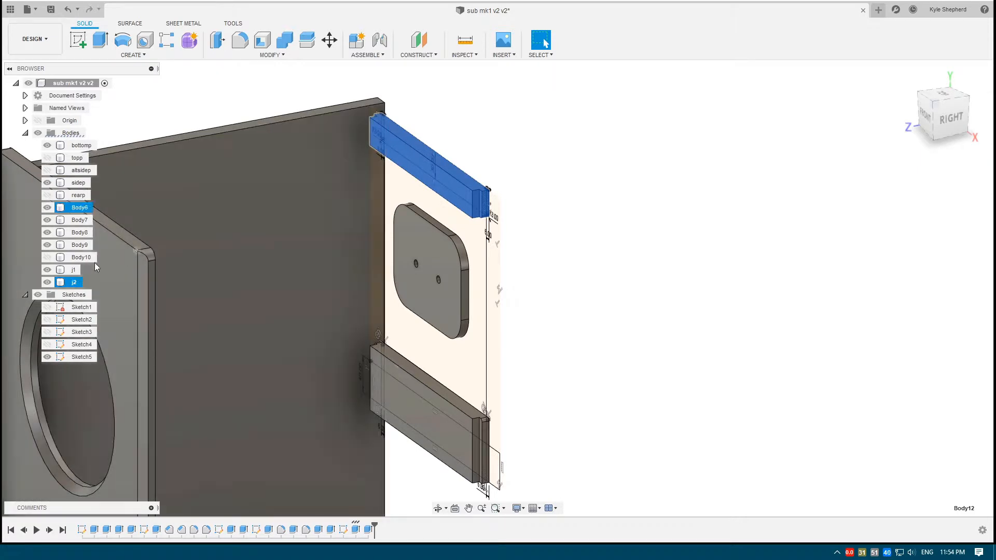
- Select the four Sketch5 profiles that make up the two vertical side strips of the rear frame
click(86, 257)
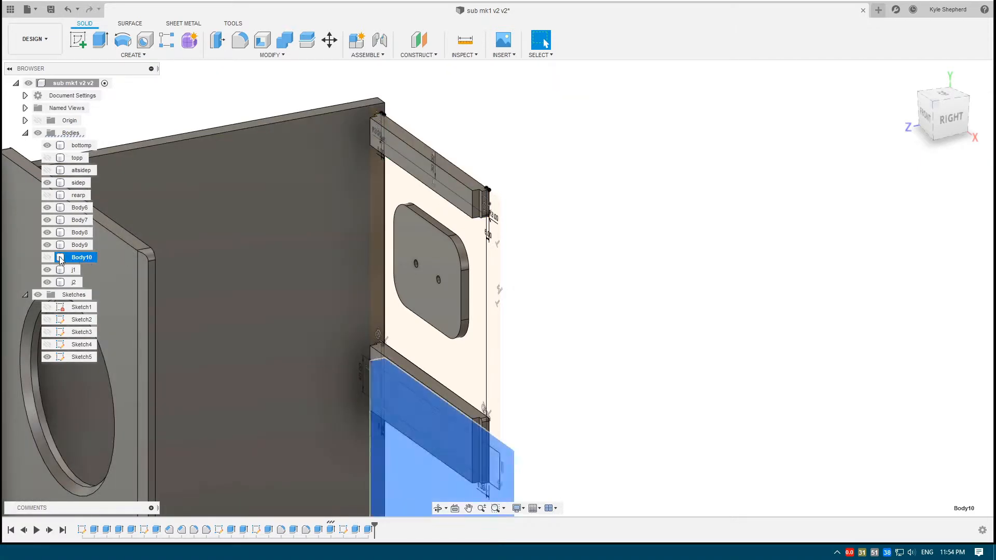
click(573, 238)
scroll(535, 266, up, 2)
scroll(482, 197, up, 2)
shift+middle_drag(489, 208, 516, 212)
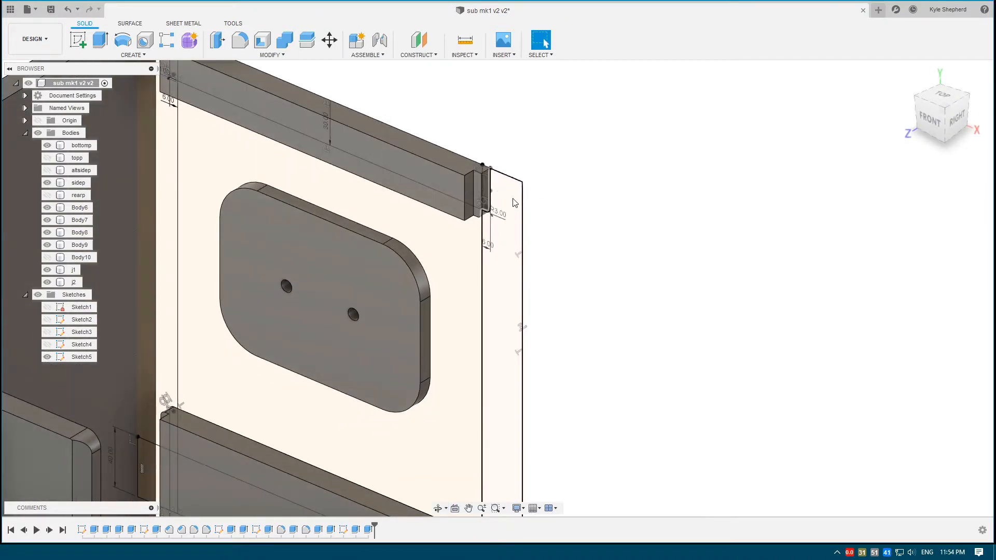
click(513, 199)
middle_drag(486, 305, 478, 107)
click(498, 411)
middle_drag(322, 239, 379, 298)
click(373, 294)
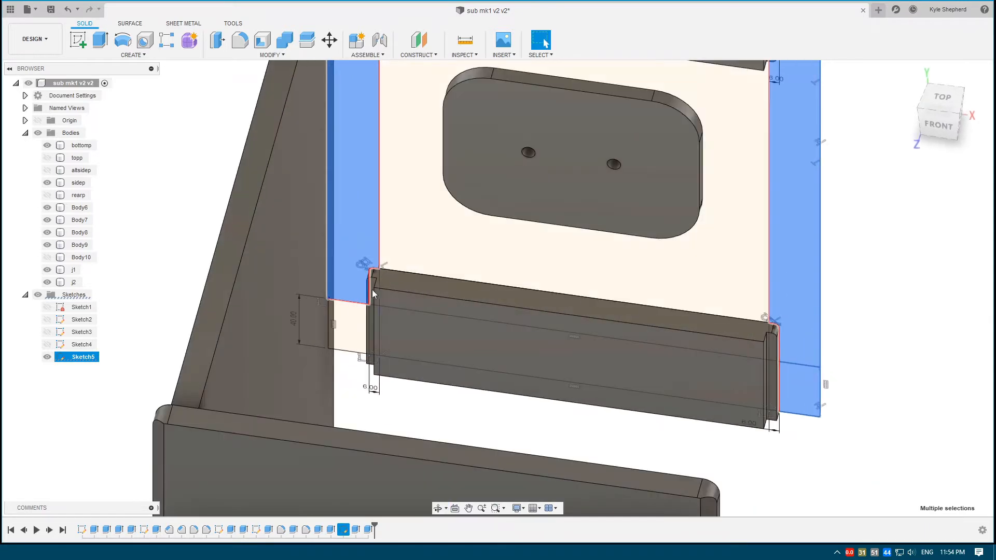
middle_drag(480, 135, 420, 304)
scroll(492, 249, down, 2)
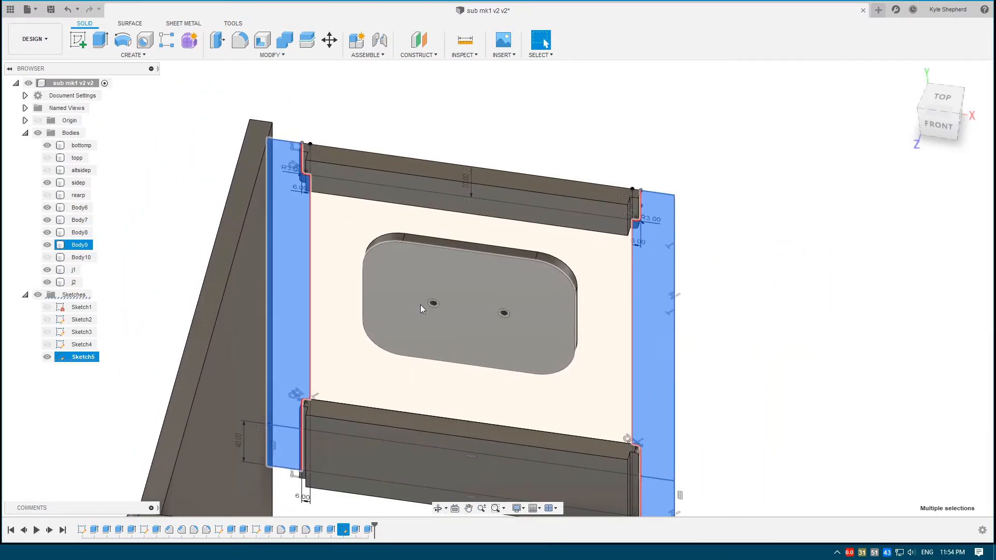
- Extrude the four side strip profiles 16 mm as new bodies
text(e)
text(16)
mouse_move(590, 281)
shift+middle_down()
mouse_move(573, 284)
mouse_move(581, 283)
shift+middle_up()
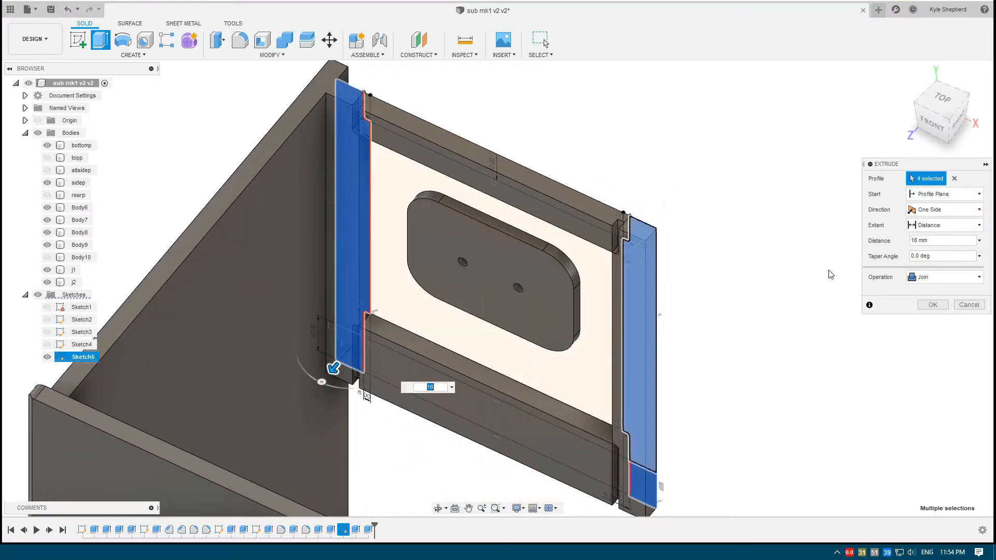
click(958, 278)
click(951, 329)
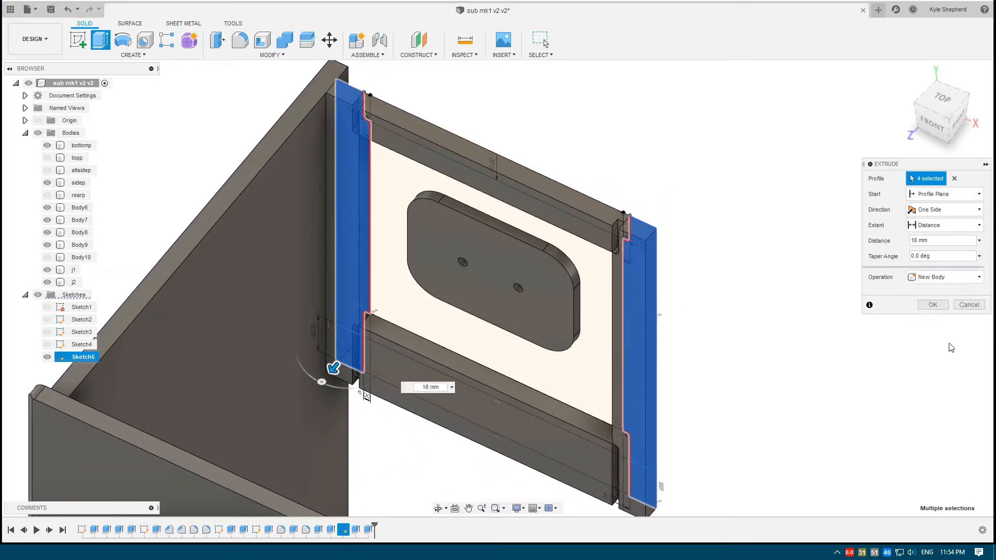
click(933, 306)
- Hide sidep and select the six narrow filleted overlap profiles at the frame's corners in Sketch5, hiding all bodies temporarily to reach them
click(47, 183)
scroll(589, 222, up, 2)
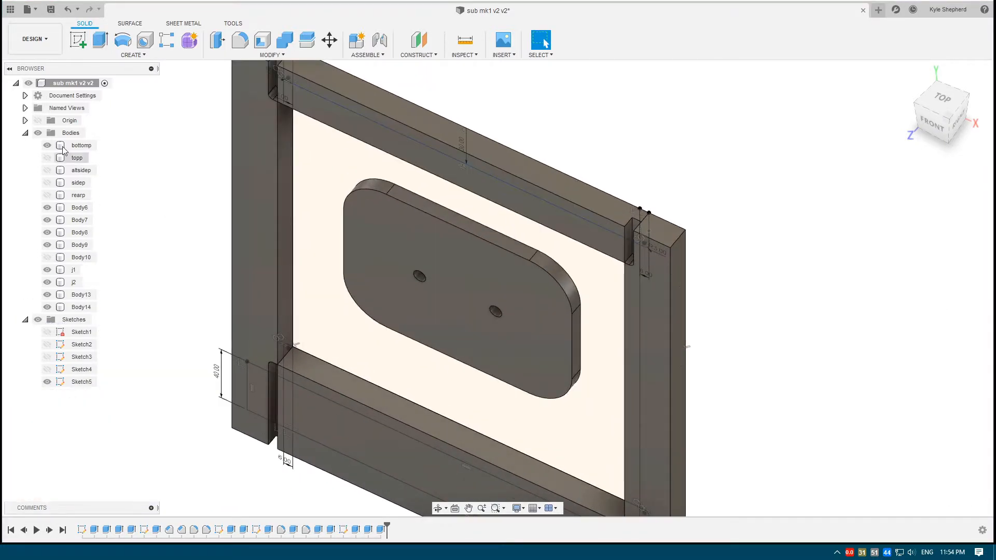
click(38, 133)
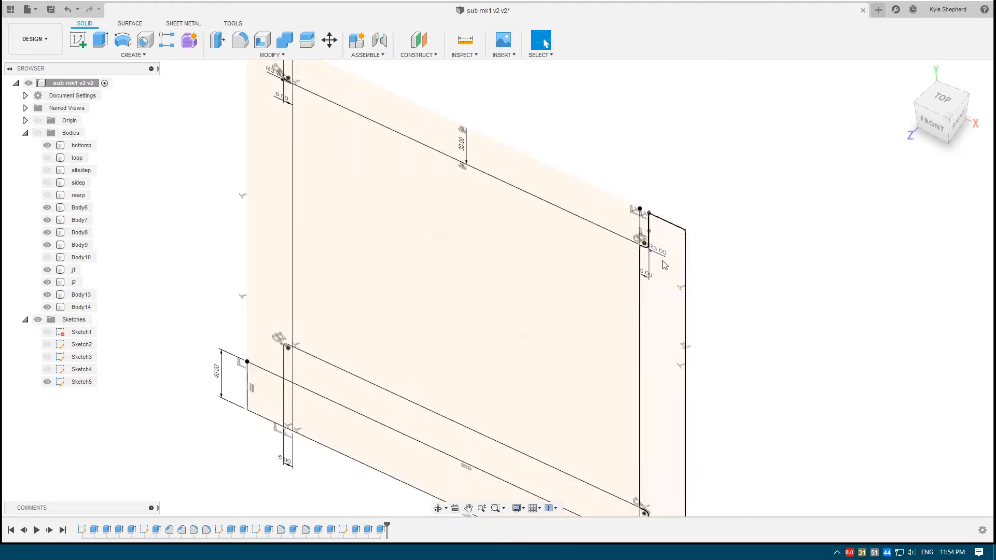
scroll(649, 230, up, 3)
scroll(647, 227, up, 3)
click(648, 226)
scroll(648, 225, down, 3)
middle_drag(315, 146, 613, 342)
scroll(493, 218, up, 3)
ctrl+click(494, 221)
scroll(498, 311, down, 5)
scroll(415, 363, up, 5)
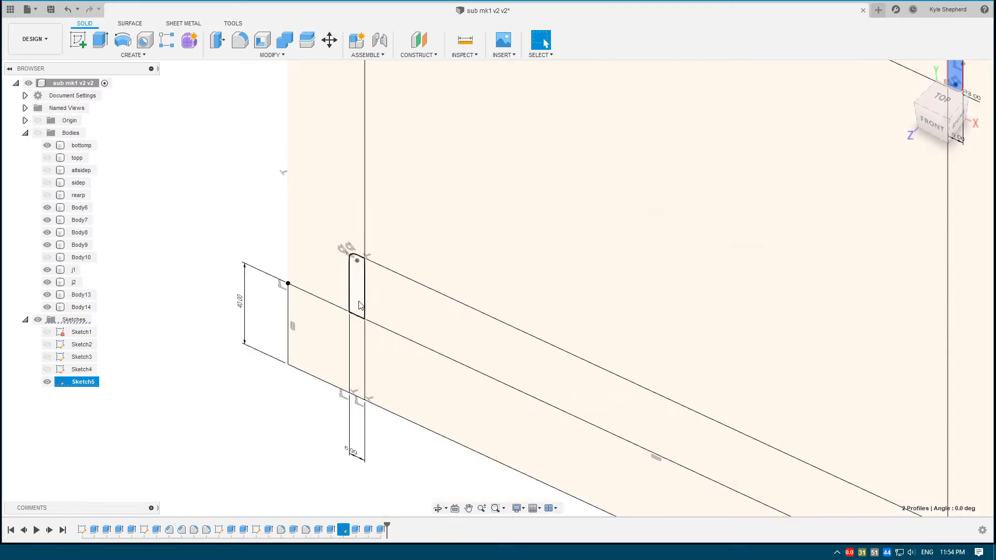
scroll(162, 260, down, 3)
scroll(662, 445, up, 5)
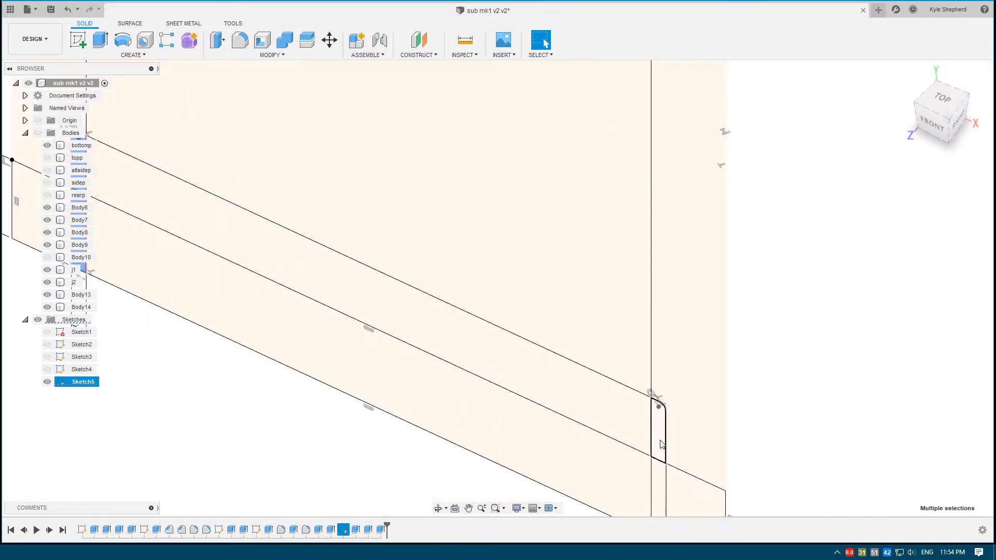
ctrl+click(658, 498)
click(38, 133)
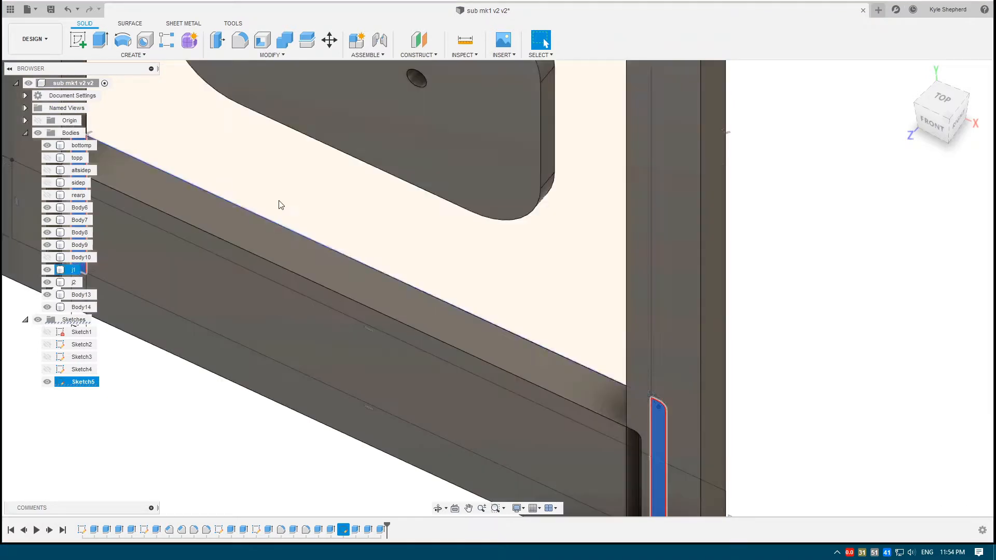
- Set up an extrusion of the six overlap profiles starting from the front face of upright Body13, with distance -16/2 mm and Join
scroll(422, 251, down, 4)
middle_drag(418, 240, 436, 322)
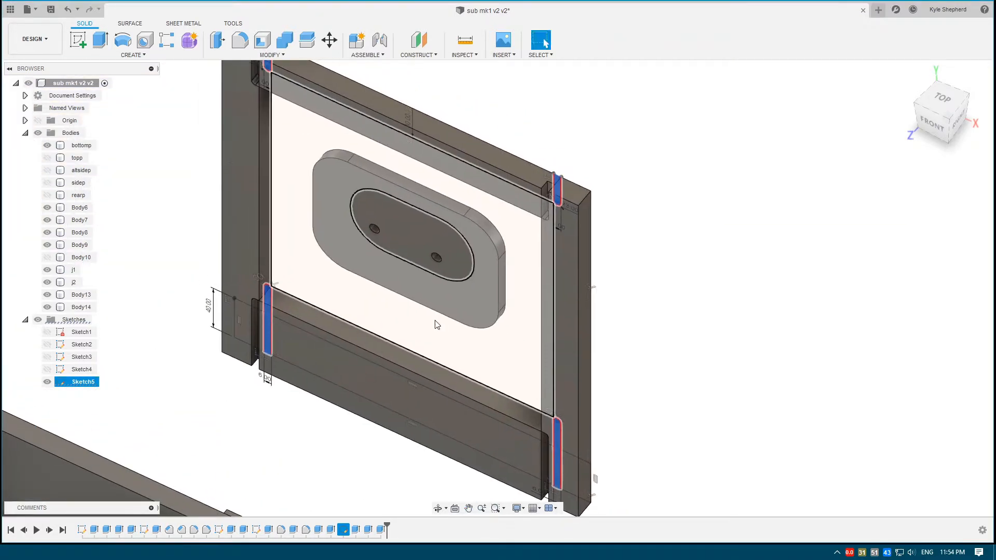
key(e)
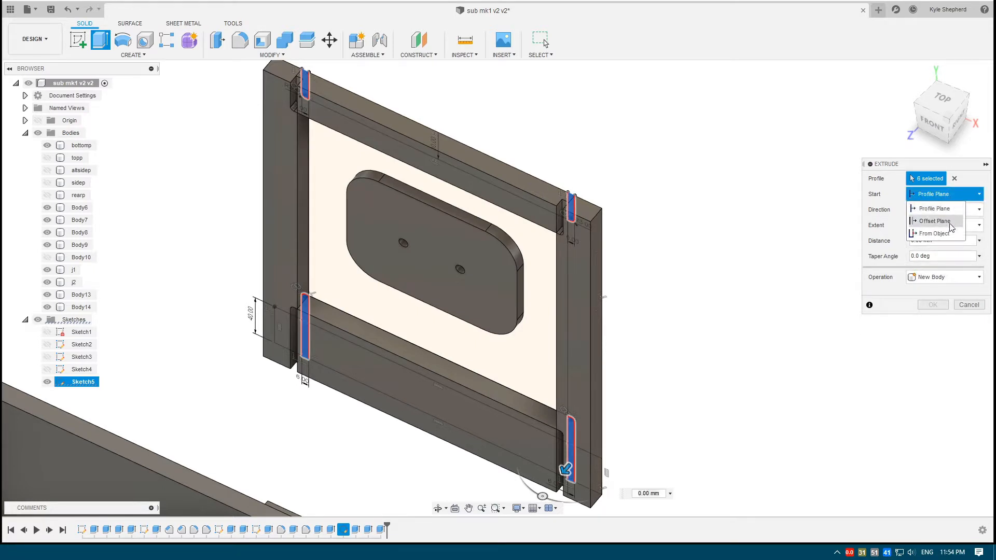
click(908, 238)
click(582, 302)
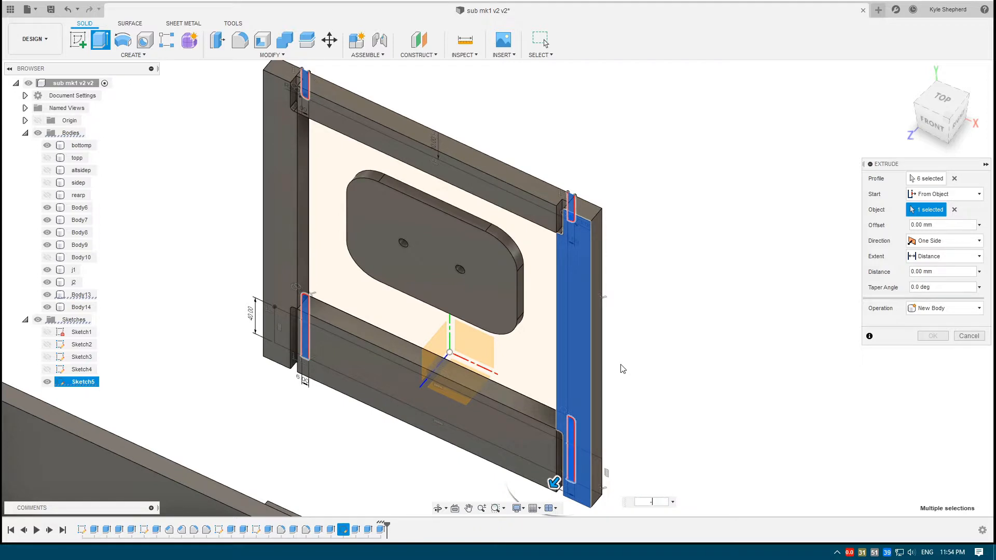
key(Return)
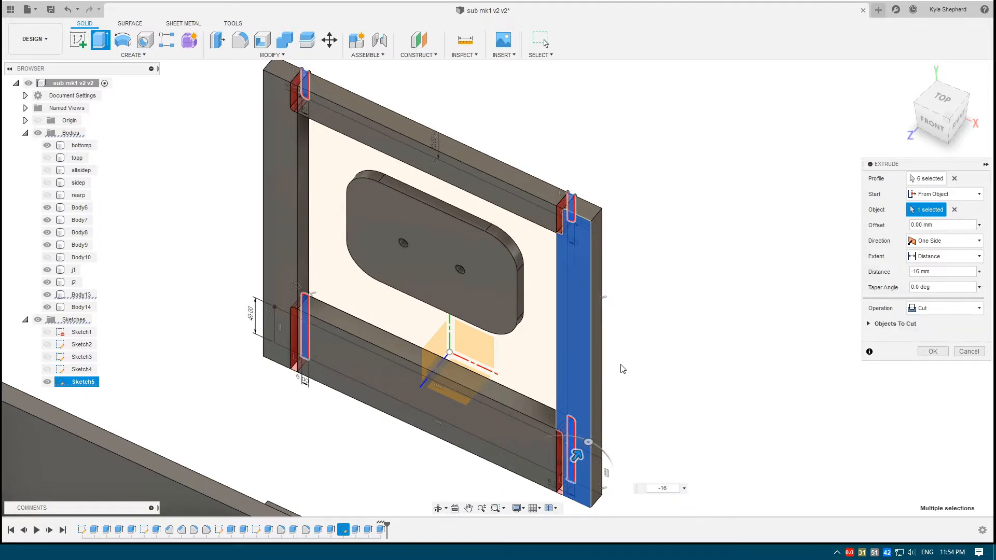
key(Return)
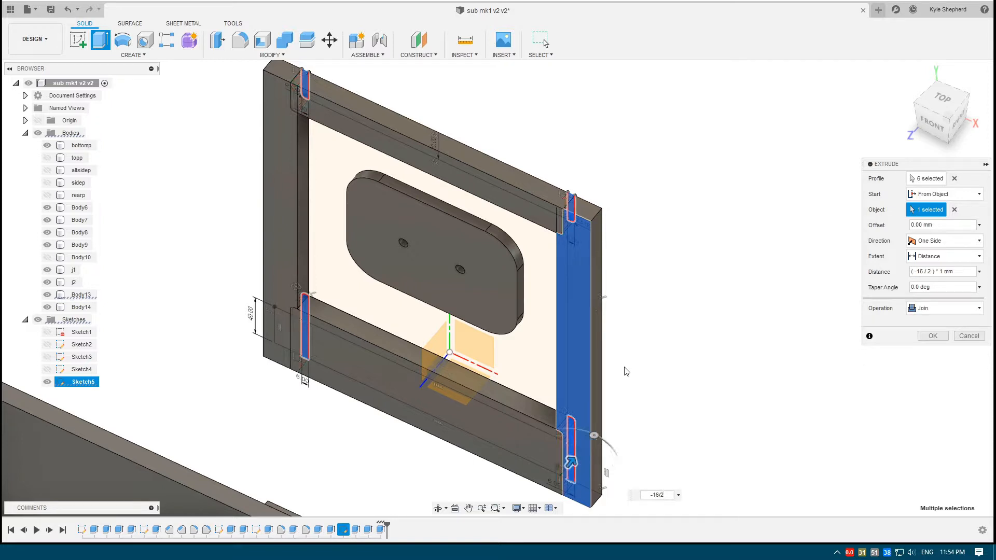
- Hide j1 and j2 to exclude them from the join, check the uprights from behind and complete the extrusion
scroll(686, 287, up, 2)
scroll(686, 287, up, 1)
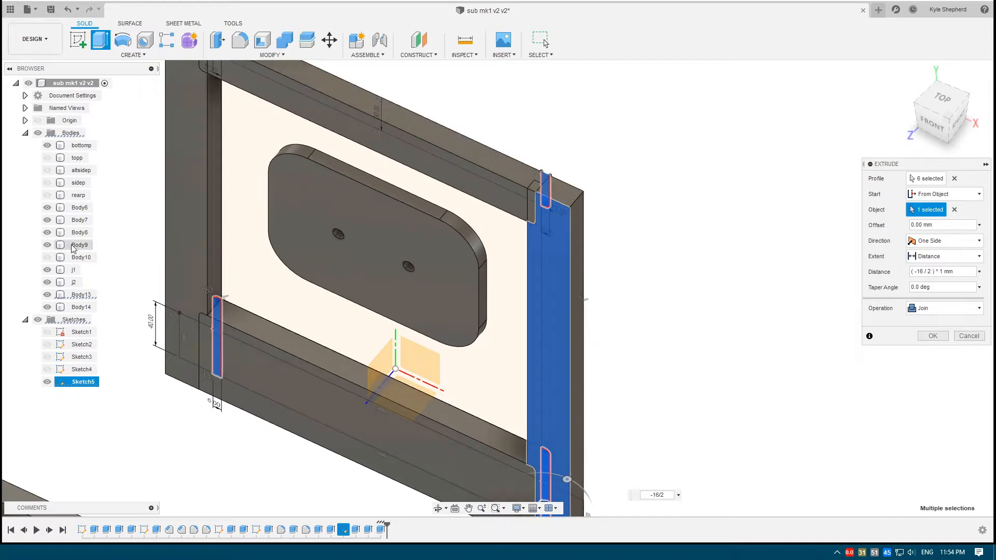
click(46, 273)
click(46, 284)
scroll(472, 184, down, 1)
shift+middle_drag(448, 206, 341, 200)
shift+middle_drag(341, 432, 345, 457)
key(Return)
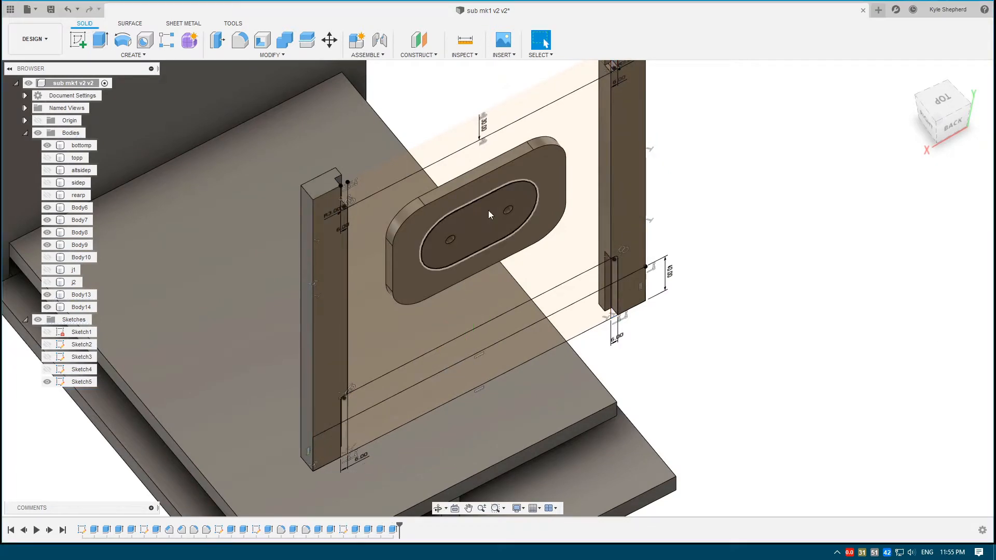
- Hide Sketch5 and show the j1 and j2 bodies
click(48, 382)
mouse_move(547, 180)
shift+middle_down()
mouse_move(514, 161)
mouse_move(547, 174)
mouse_move(518, 172)
shift+middle_up()
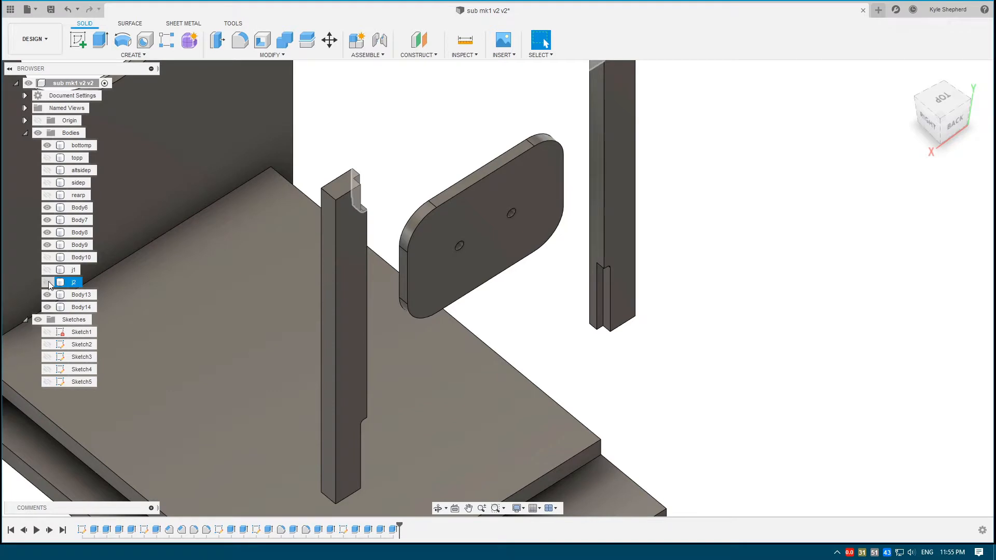
click(48, 283)
click(48, 269)
- Examine the corner joints between the j1 and j2 rails and Body13 from several sides, toggling those bodies' visibility
shift+middle_drag(516, 313, 419, 246)
scroll(531, 374, up, 2)
scroll(497, 284, down, 3)
scroll(463, 266, up, 4)
shift+middle_drag(490, 300, 349, 337)
shift+middle_drag(418, 334, 517, 335)
shift+middle_drag(369, 280, 440, 279)
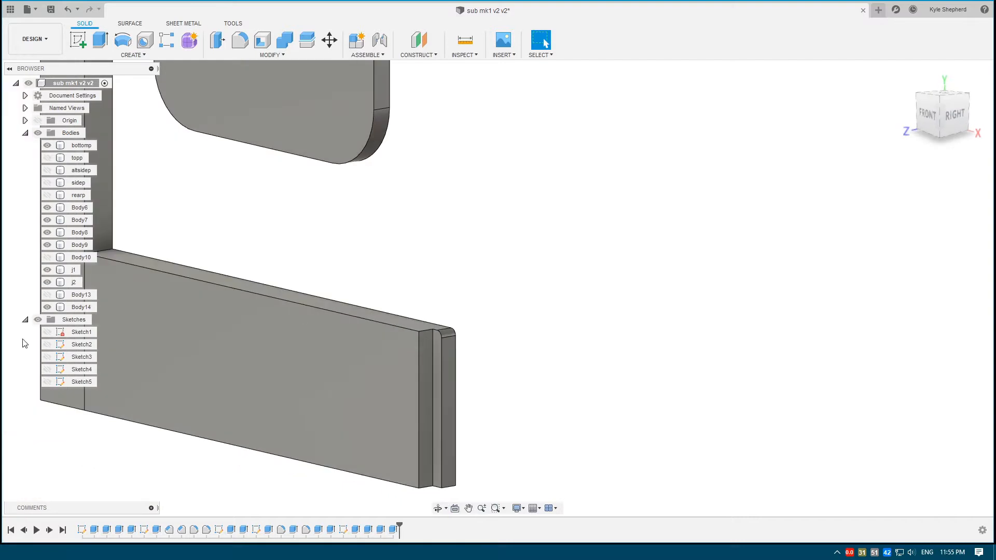
click(49, 295)
click(48, 296)
click(48, 296)
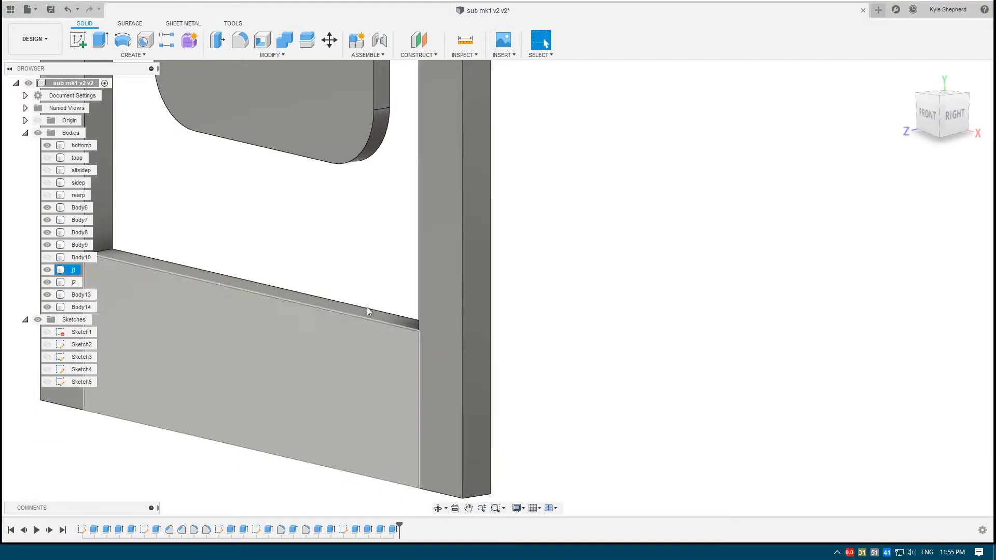
click(46, 283)
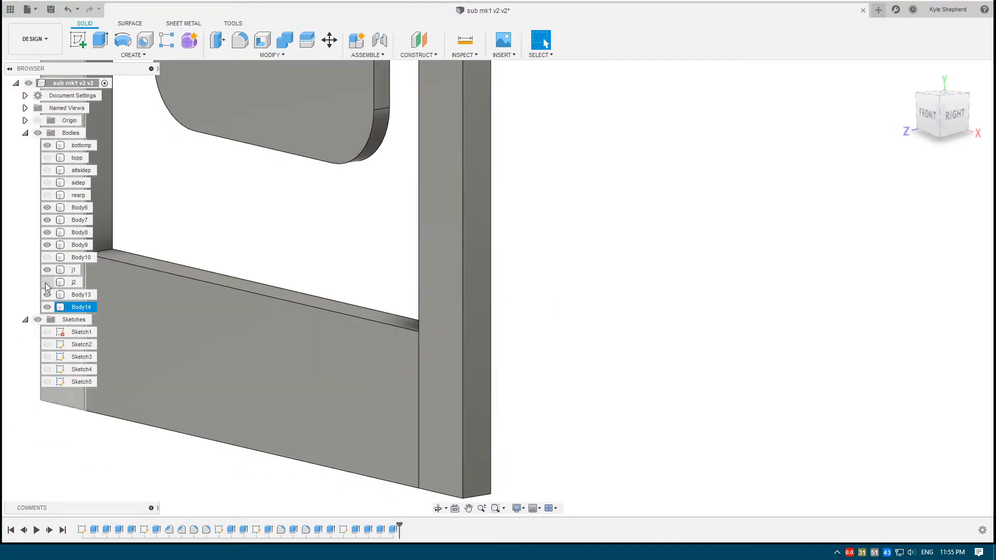
shift+middle_drag(425, 329, 441, 288)
click(48, 283)
click(47, 270)
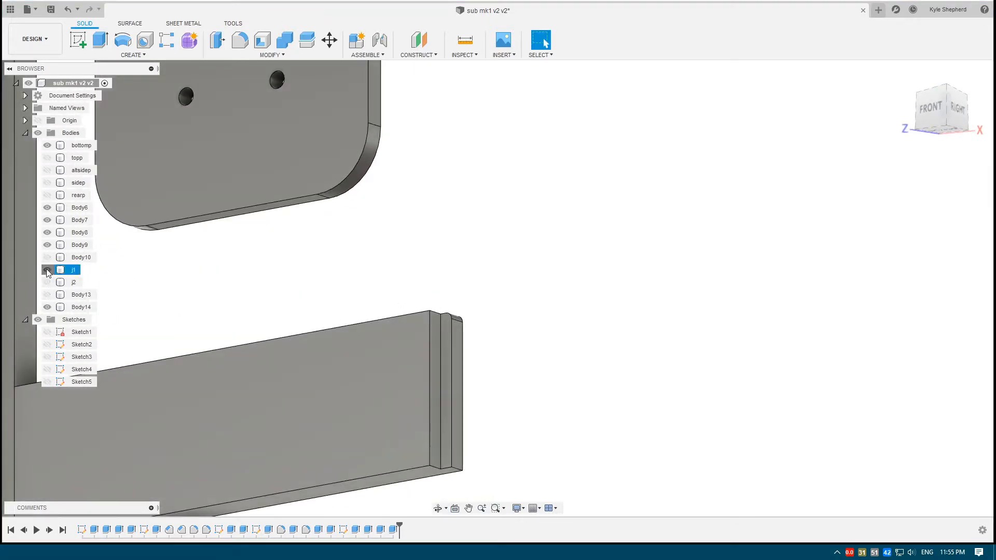
click(48, 294)
shift+middle_drag(472, 373, 201, 381)
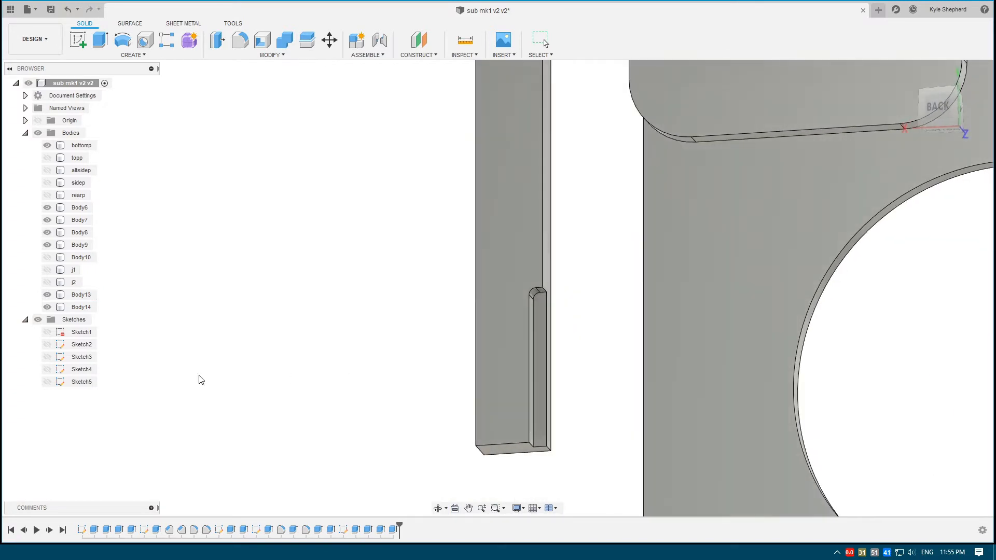
- Show the j1, j2, rearp, sidep and topp bodies to bring back the full enclosure
click(48, 271)
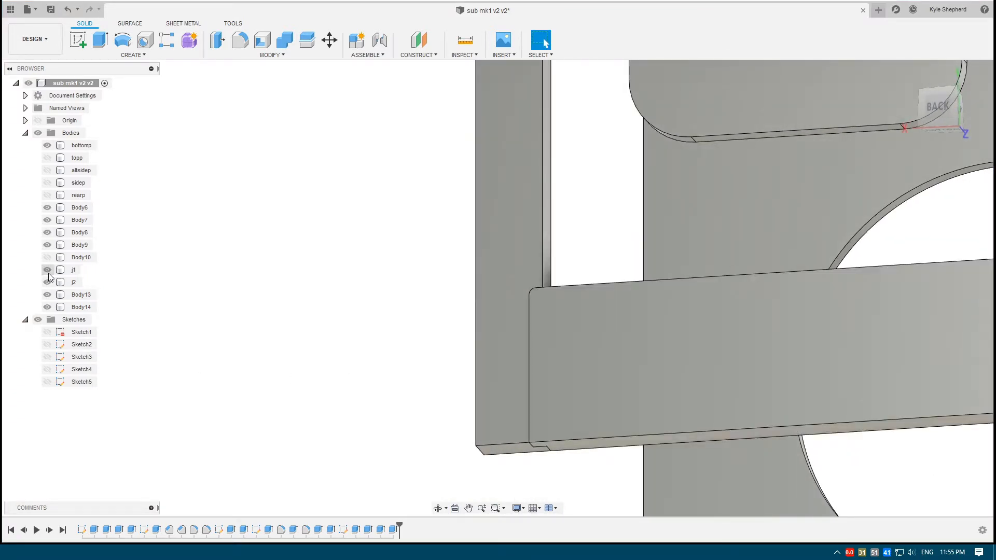
click(48, 195)
click(48, 182)
click(47, 170)
click(47, 158)
scroll(358, 265, down, 3)
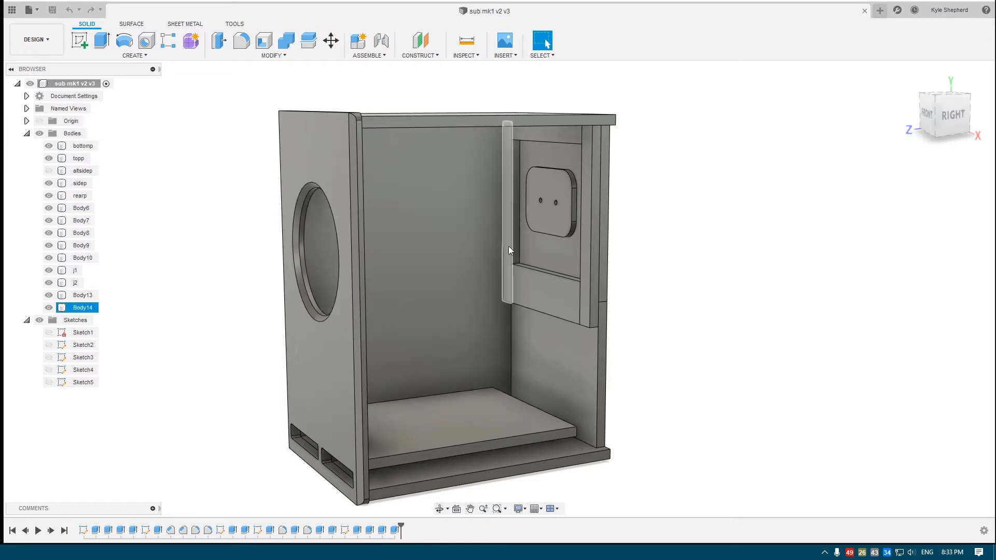
- Edit Sketch1, offset the four sides of the 288 by 518 mm rectangle 30 mm inward, and finish the sketch
shift+middle_drag(519, 249, 443, 103)
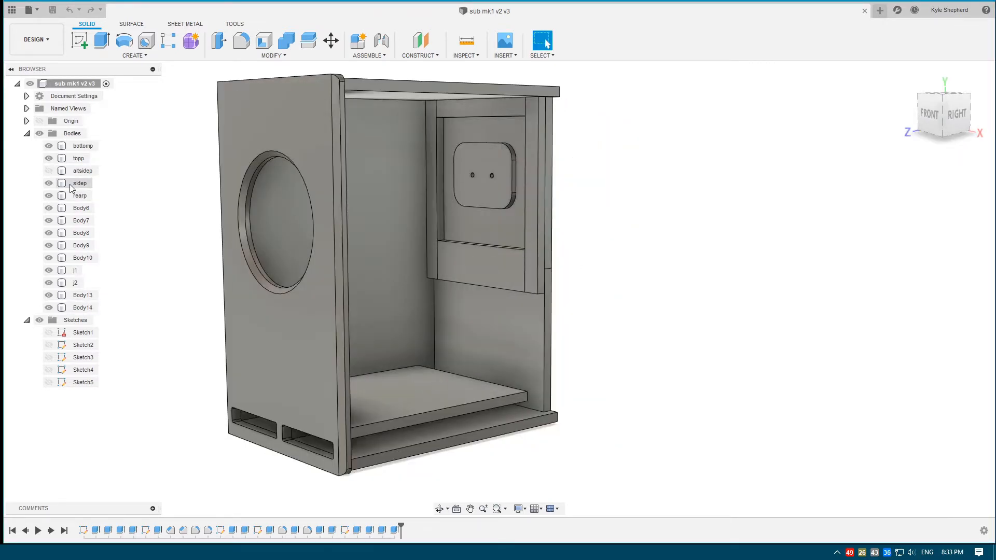
double_click(83, 332)
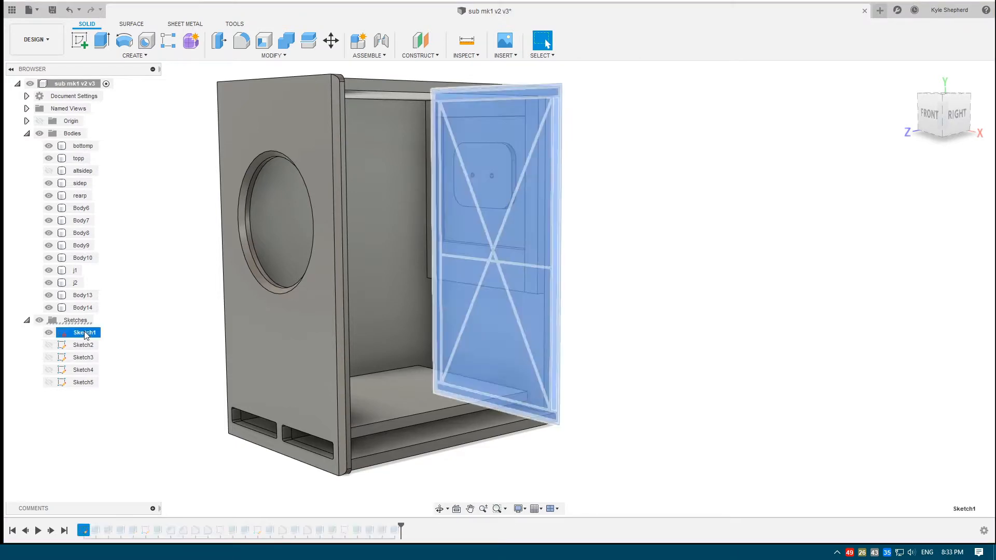
middle_drag(339, 107, 330, 135)
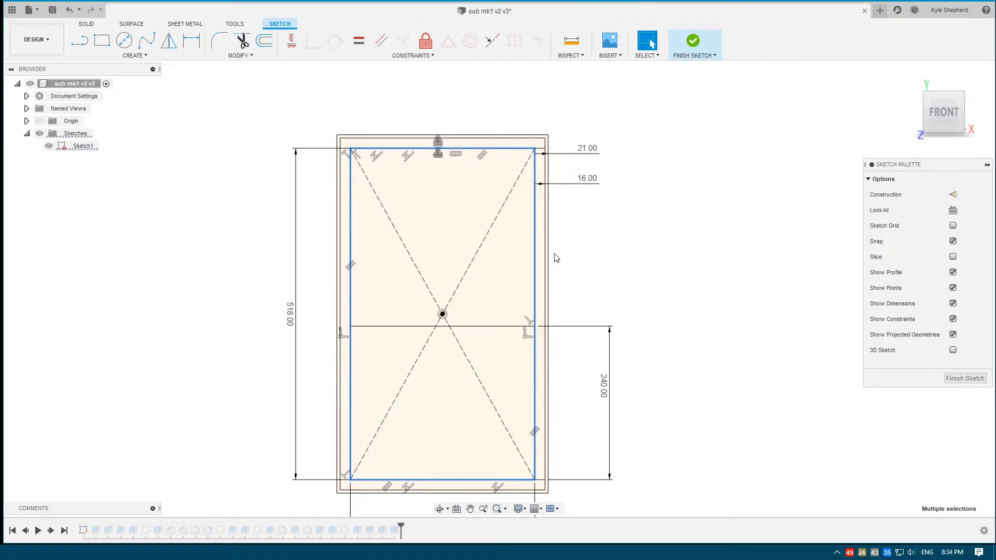
key(o)
scroll(456, 415, up, 3)
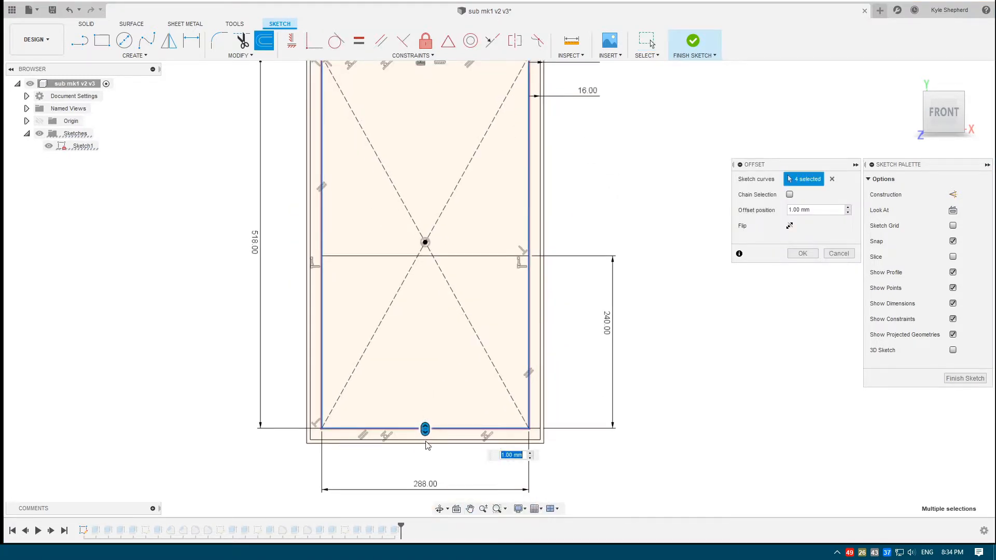
drag(425, 429, 426, 411)
click(506, 435)
text(-25)
key(Return)
scroll(422, 200, down, 2)
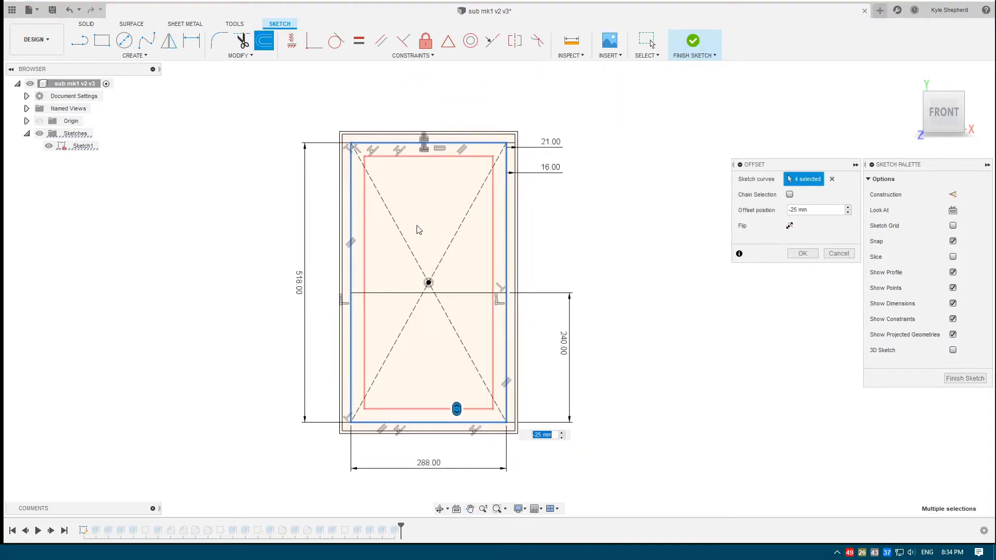
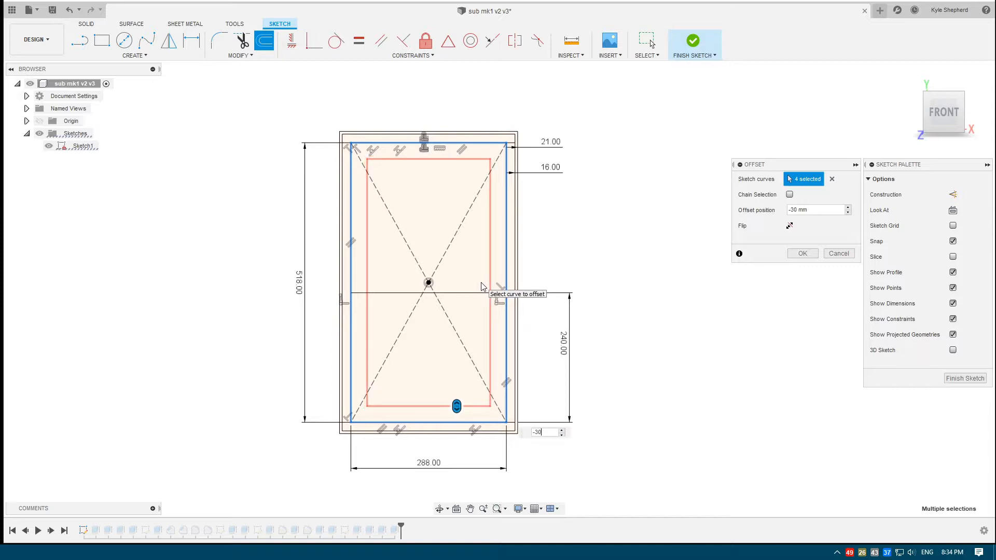
key(Return)
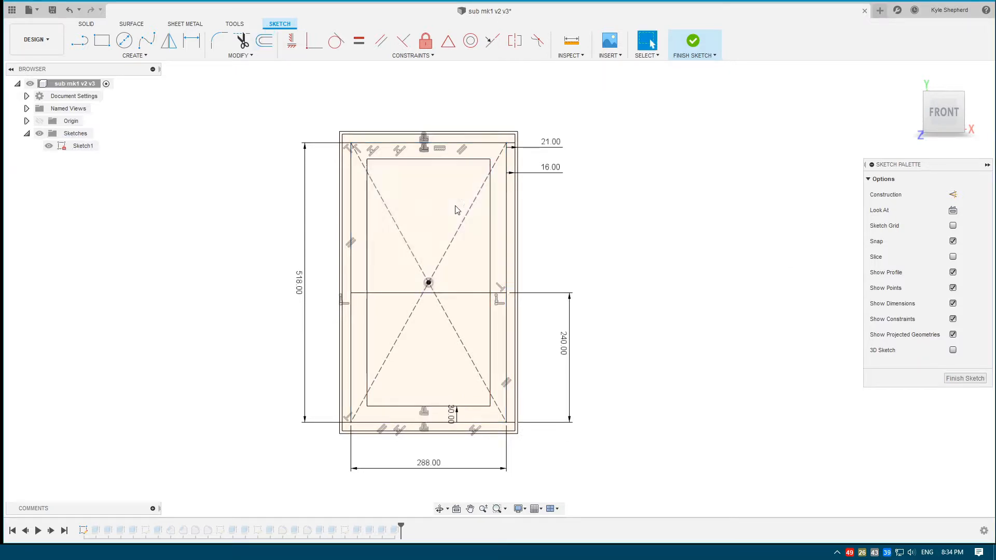
scroll(441, 353, up, 2)
scroll(447, 355, up, 1)
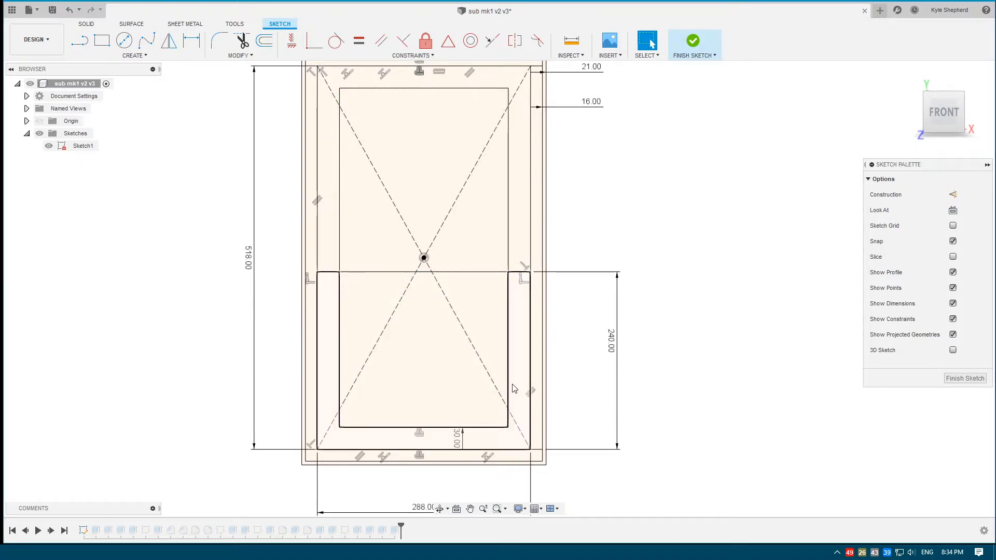
click(974, 382)
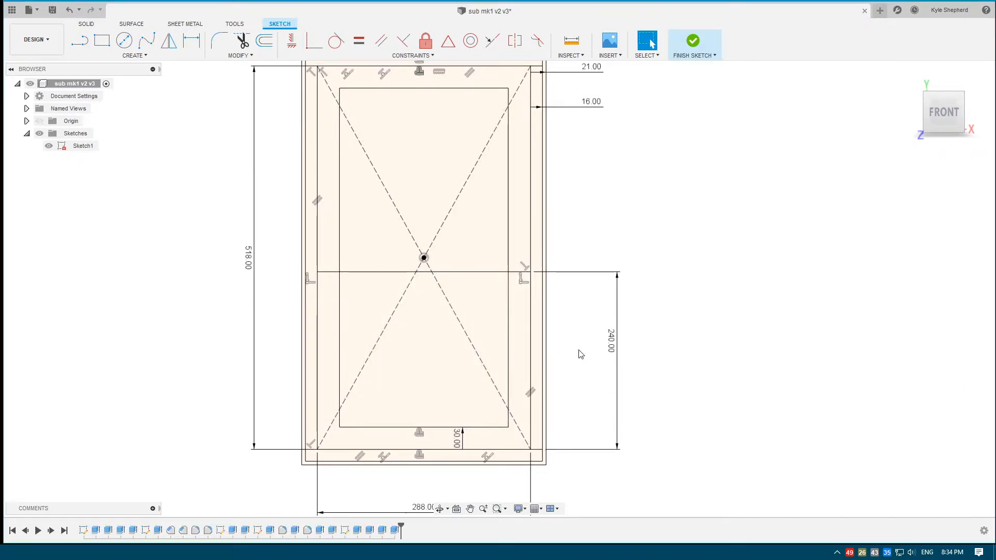
- Measure the distance from the bottom panel's upper face to the upper face of the port shelf above it
shift+middle_drag(487, 353, 550, 305)
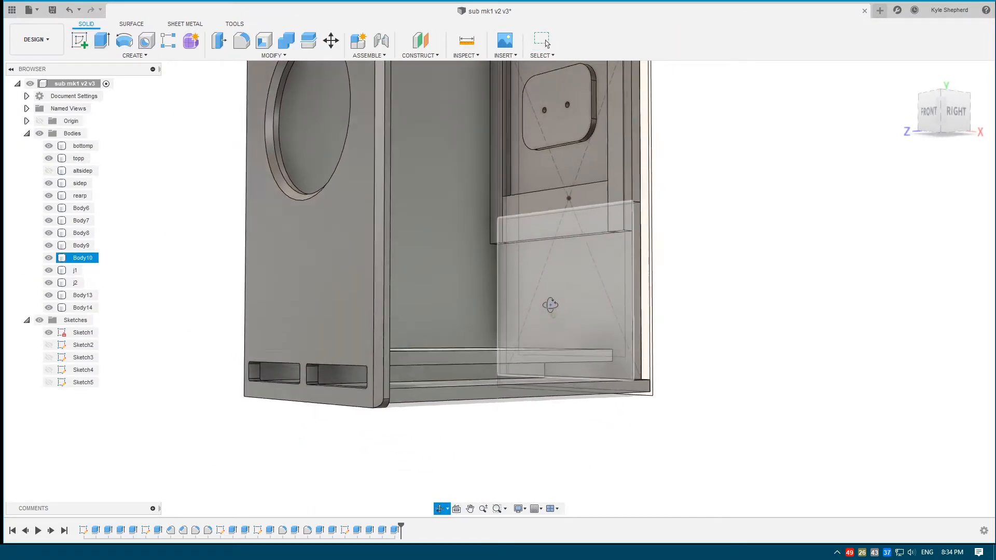
scroll(552, 323, up, 3)
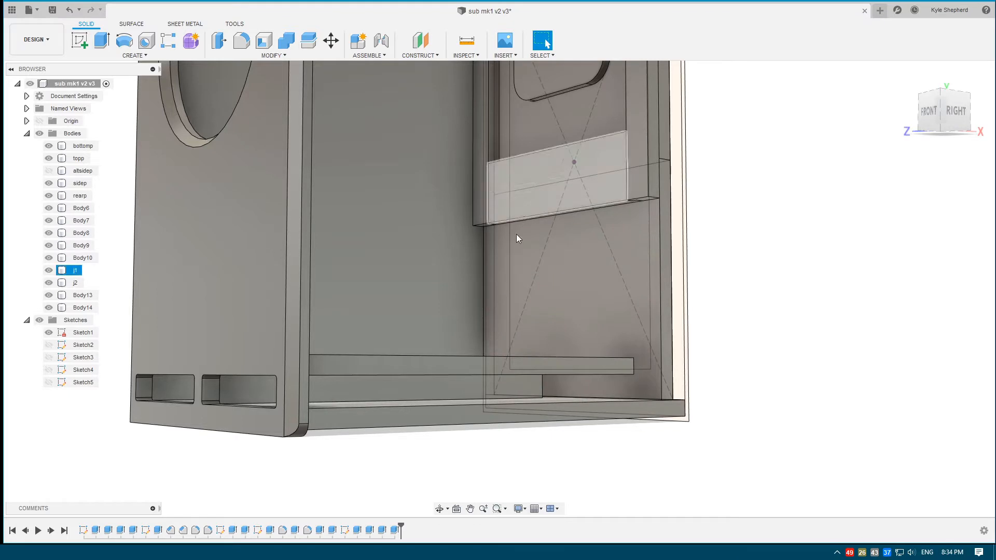
shift+middle_drag(549, 349, 602, 375)
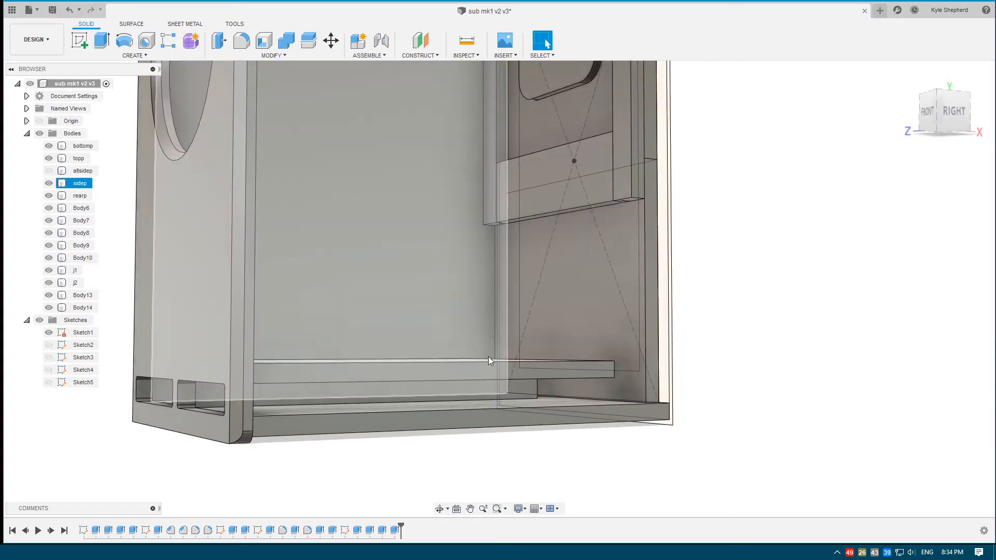
shift+middle_drag(455, 352, 381, 403)
click(465, 41)
mouse_move(519, 332)
shift+middle_down()
mouse_move(507, 285)
mouse_move(493, 298)
mouse_move(519, 338)
shift+middle_up()
click(447, 281)
click(447, 282)
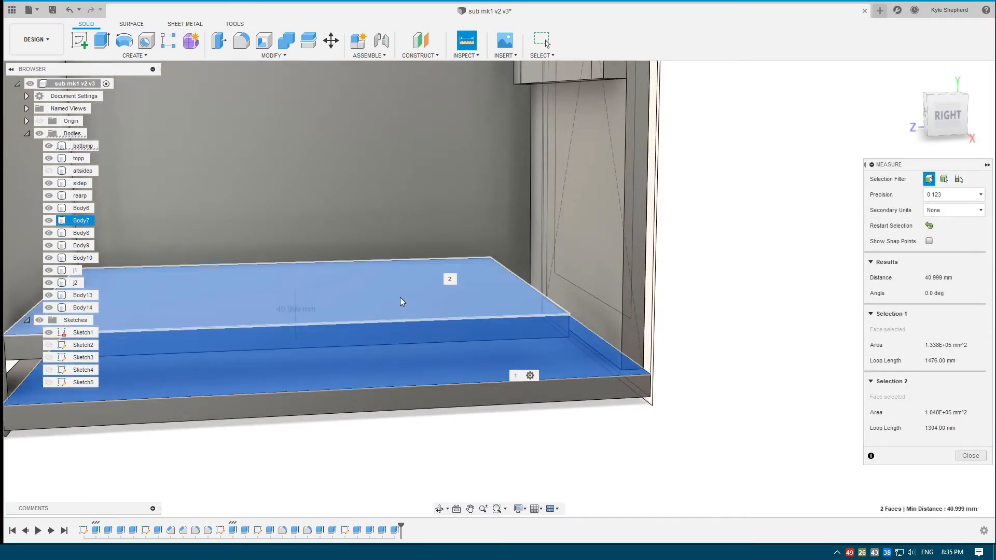
shift+middle_drag(320, 296, 487, 264)
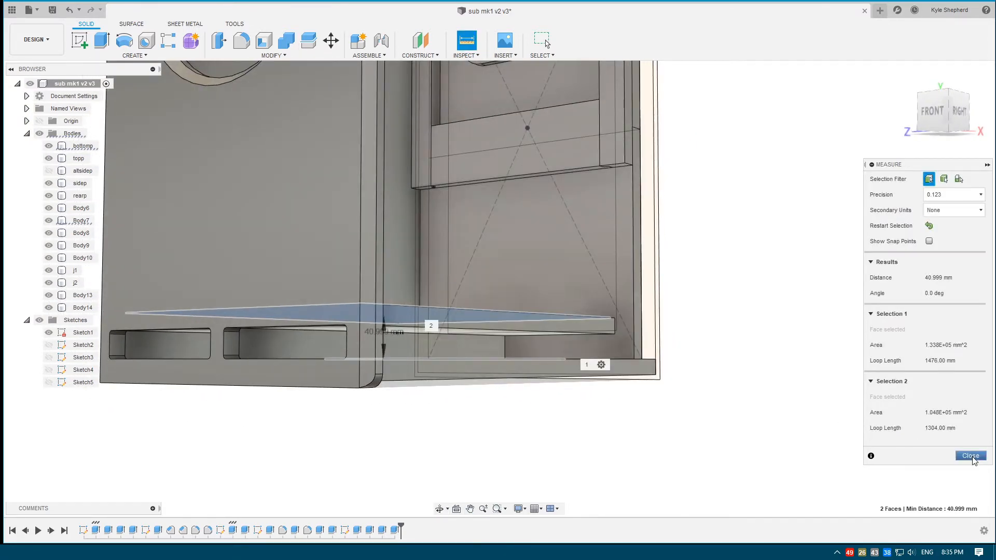
click(971, 456)
- Reopen Sketch1 and draw a horizontal line across the 288 mm wide rectangle, about 60 mm above its lower edge
double_click(83, 333)
middle_drag(521, 291, 588, 325)
scroll(588, 326, up, 5)
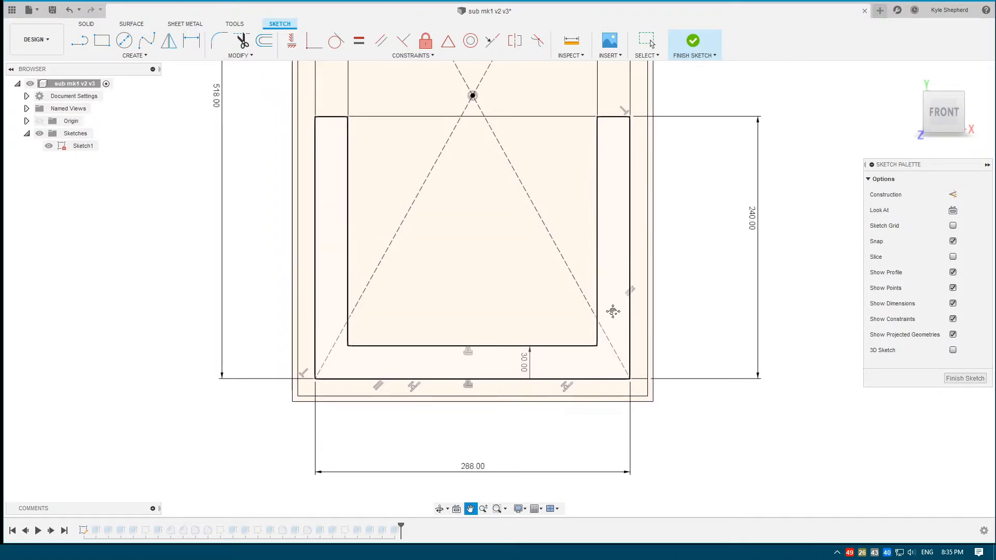
key(l)
click(642, 284)
click(159, 282)
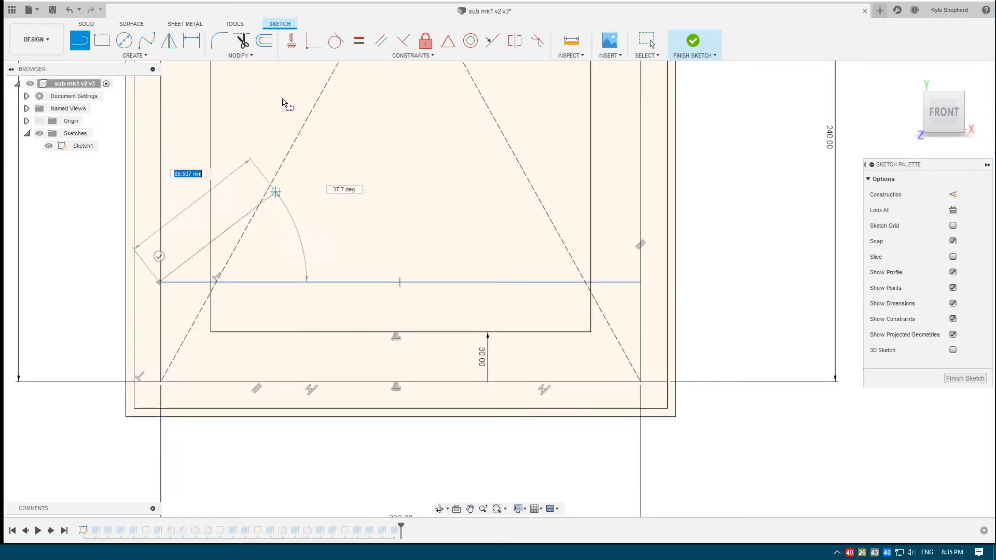
key(Escape)
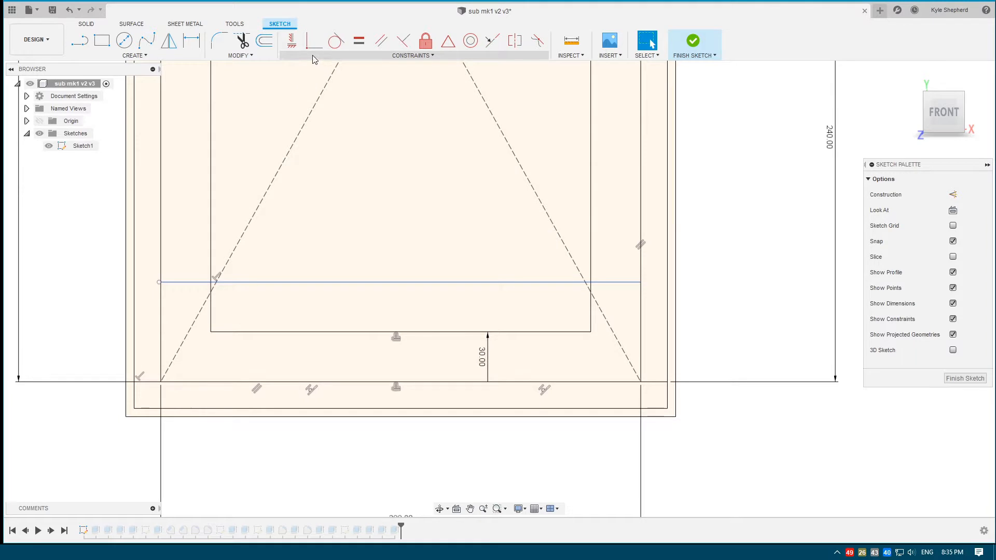
- Dimension the new horizontal line to 41 mm above the rectangle's lower edge
click(193, 44)
click(561, 283)
click(596, 382)
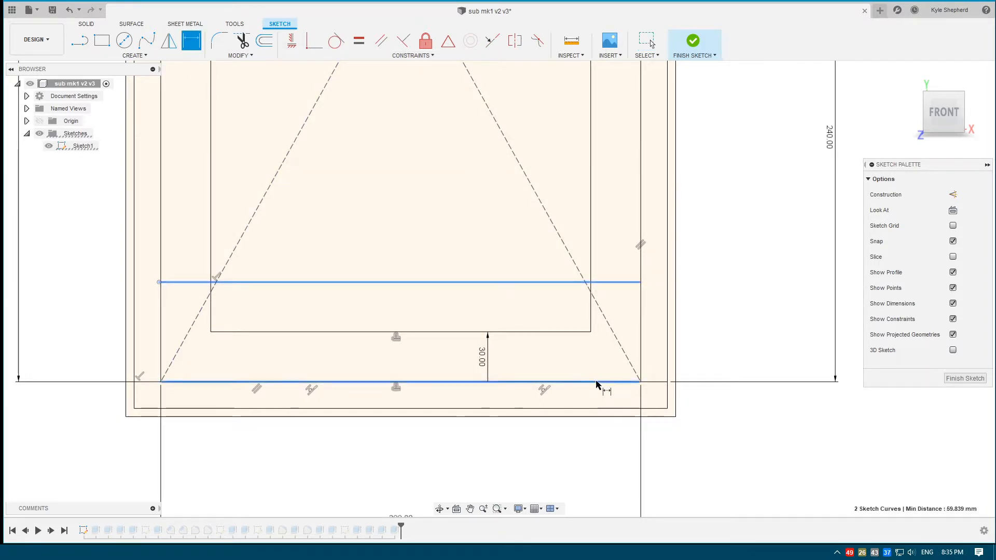
click(756, 345)
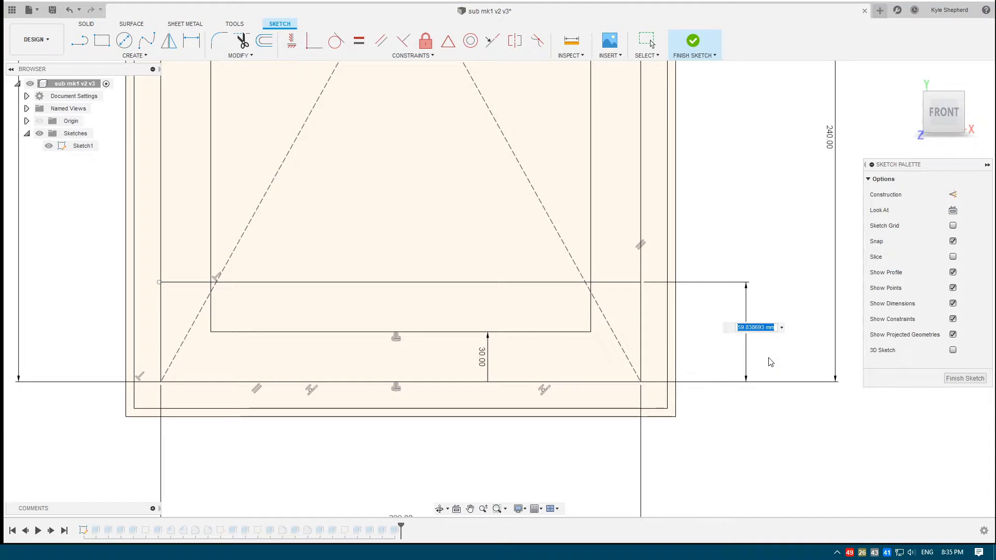
key(Return)
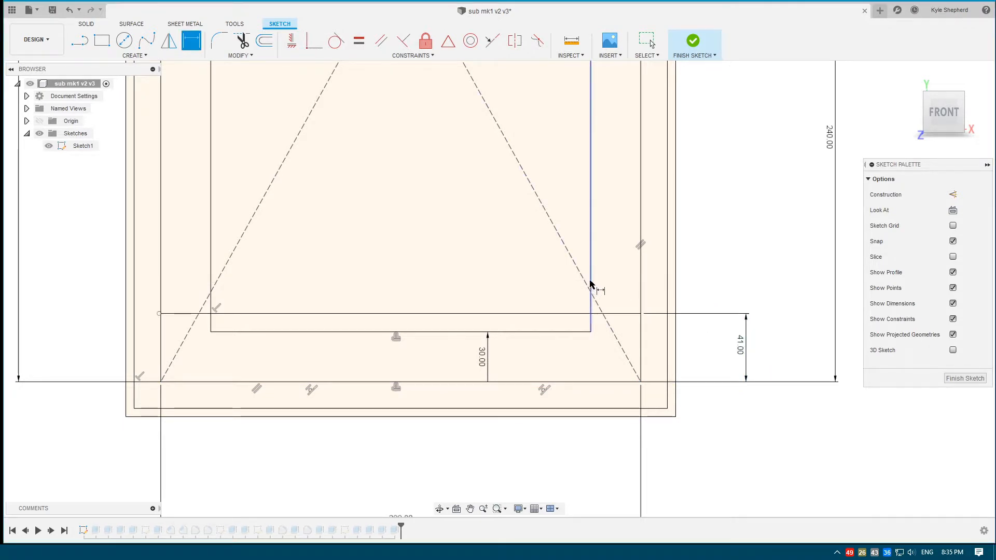
key(Escape)
- Offset the 41 mm high horizontal line 30 mm upward to create a parallel line
scroll(595, 282, up, 1)
middle_drag(595, 282, 604, 308)
scroll(605, 309, down, 1)
key(l)
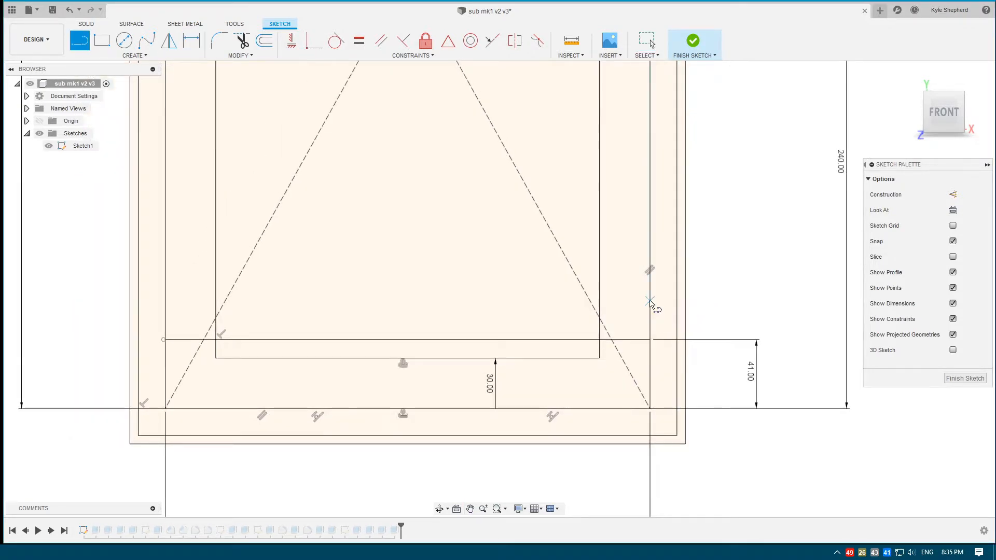
key(Escape)
click(630, 340)
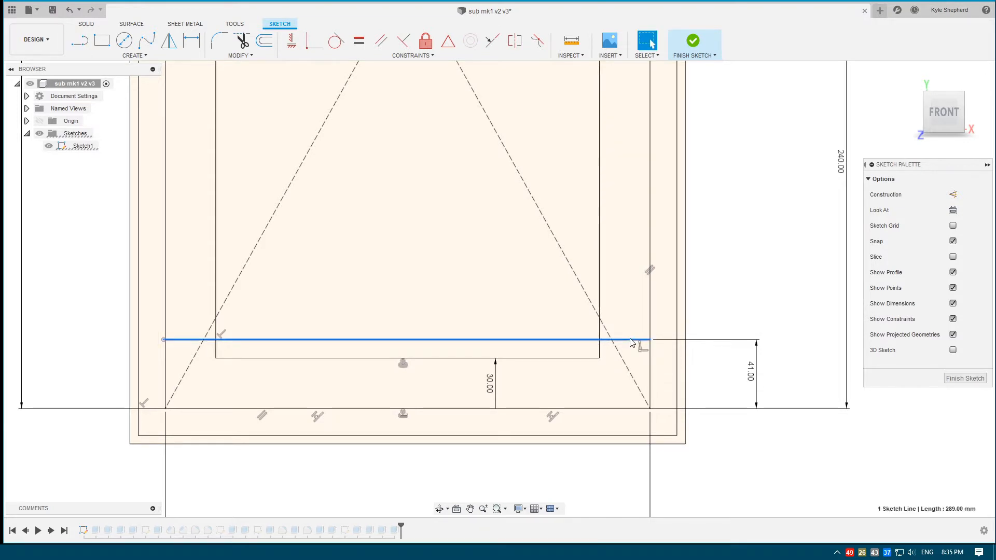
key(o)
drag(630, 338, 633, 275)
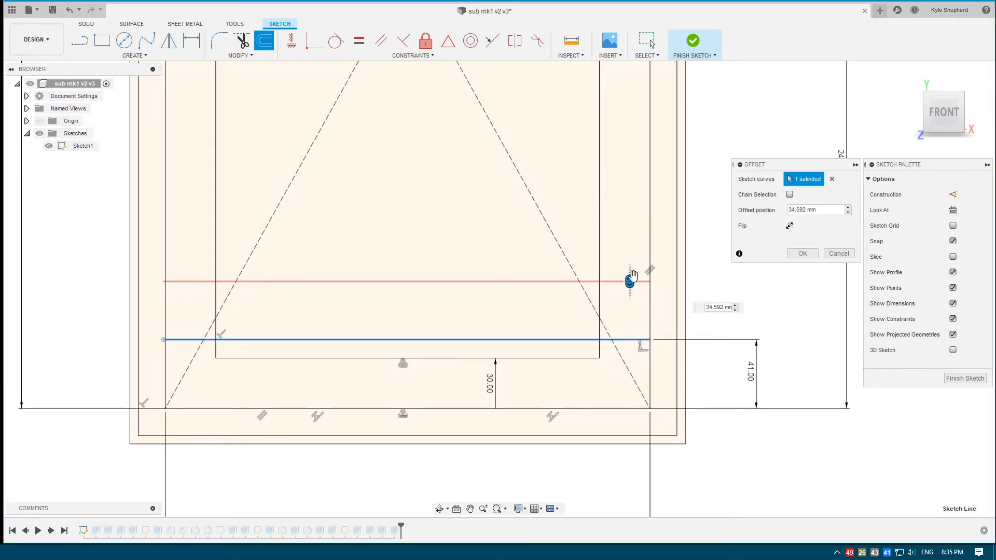
click(712, 308)
text(3)
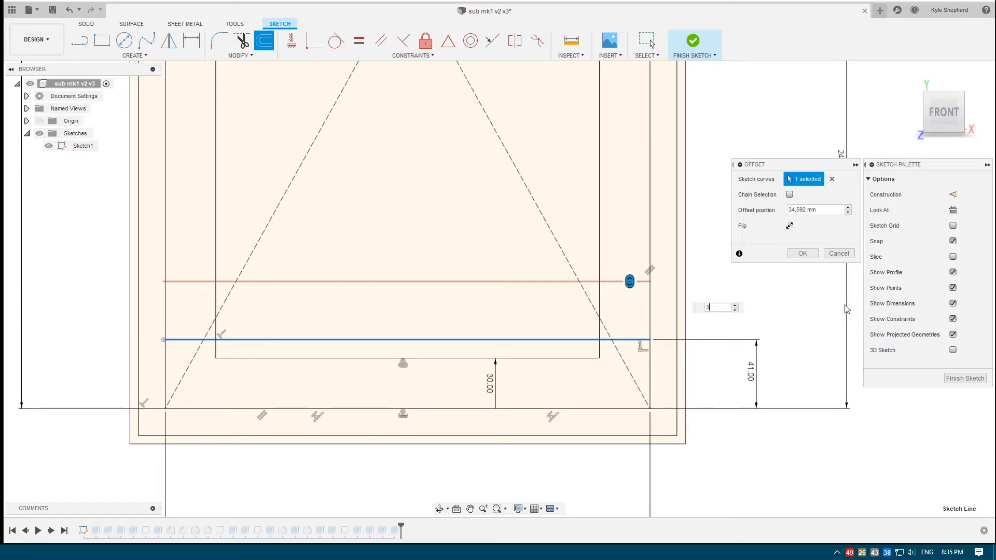
text(0)
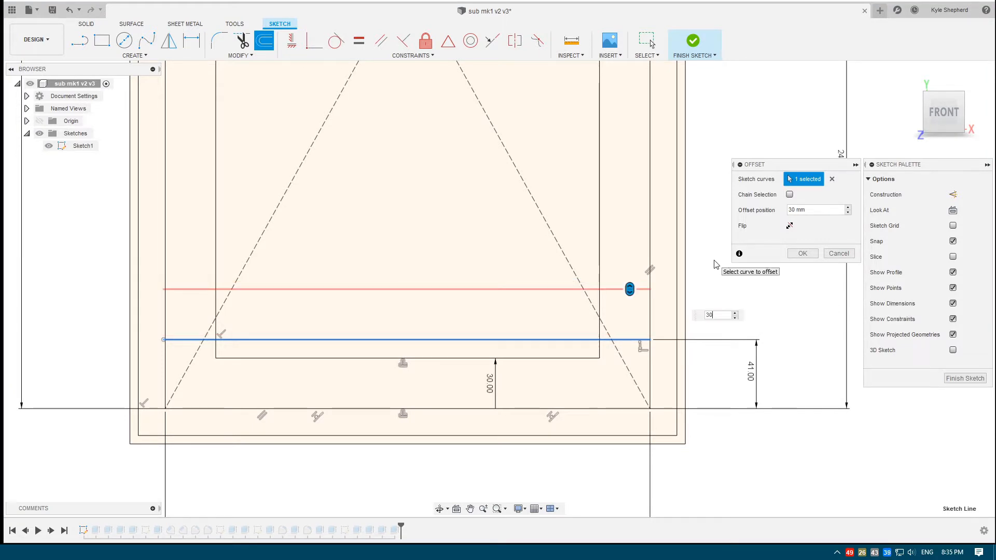
key(Return)
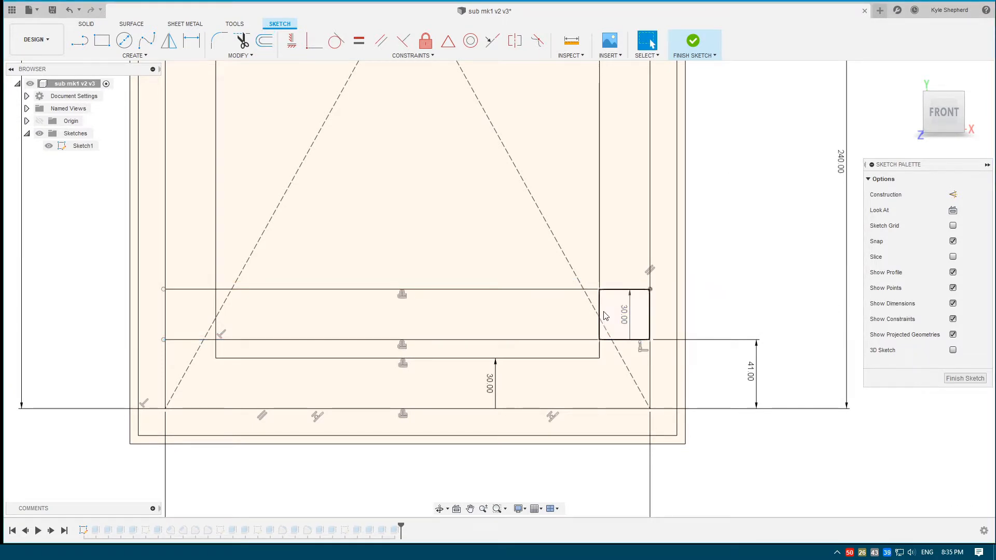
scroll(604, 316, down, 2)
click(596, 317)
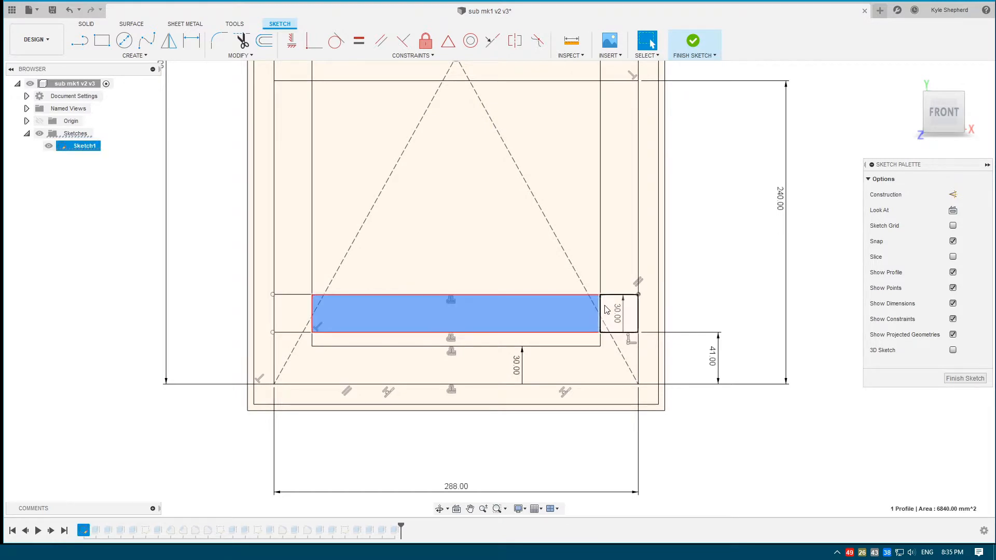
shift+click(606, 309)
key(Escape)
- Extend the inner rectangle's upper edge with 30 mm horizontal lines to both sides of the 288 mm wide rectangle
scroll(671, 287, down, 2)
scroll(674, 298, down, 2)
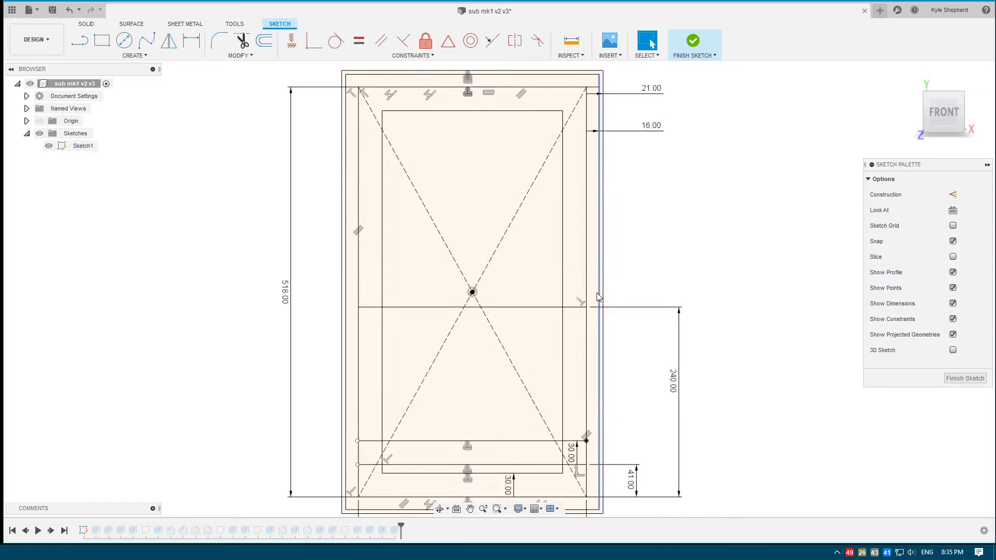
key(l)
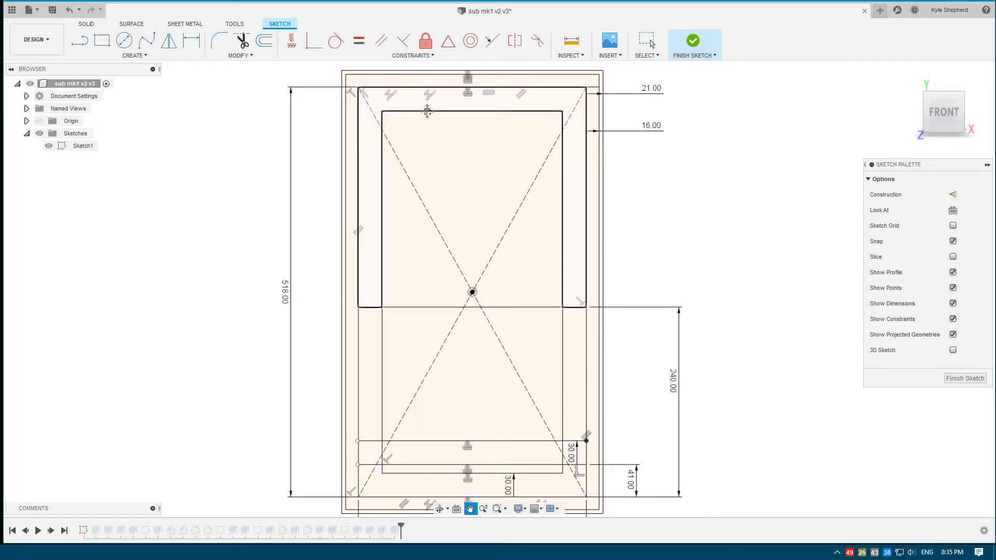
scroll(536, 256, up, 2)
click(565, 221)
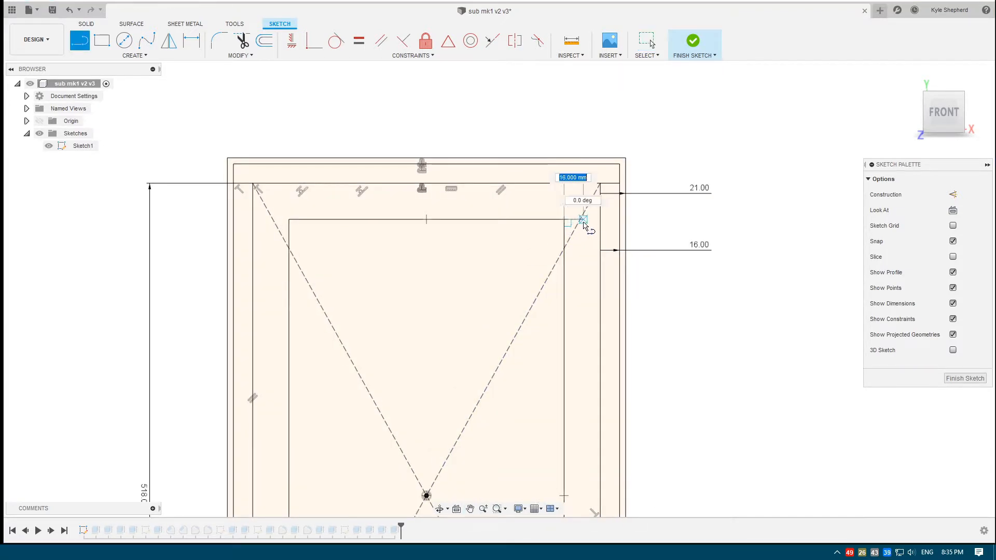
scroll(572, 282, down, 2)
middle_drag(571, 282, 574, 211)
scroll(582, 153, up, 3)
click(609, 138)
click(289, 138)
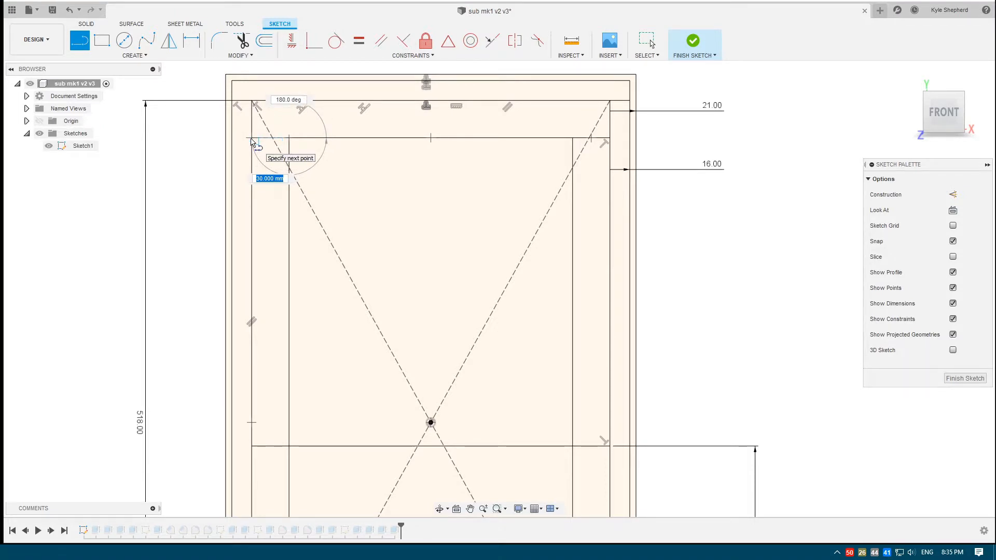
click(252, 139)
key(Escape)
- Draw a horizontal line across the 288 mm wide rectangle, about 34 mm above the line at 240 mm height
scroll(363, 485, down, 3)
mouse_move(363, 485)
middle_down()
mouse_move(439, 367)
mouse_move(423, 353)
middle_up()
key(l)
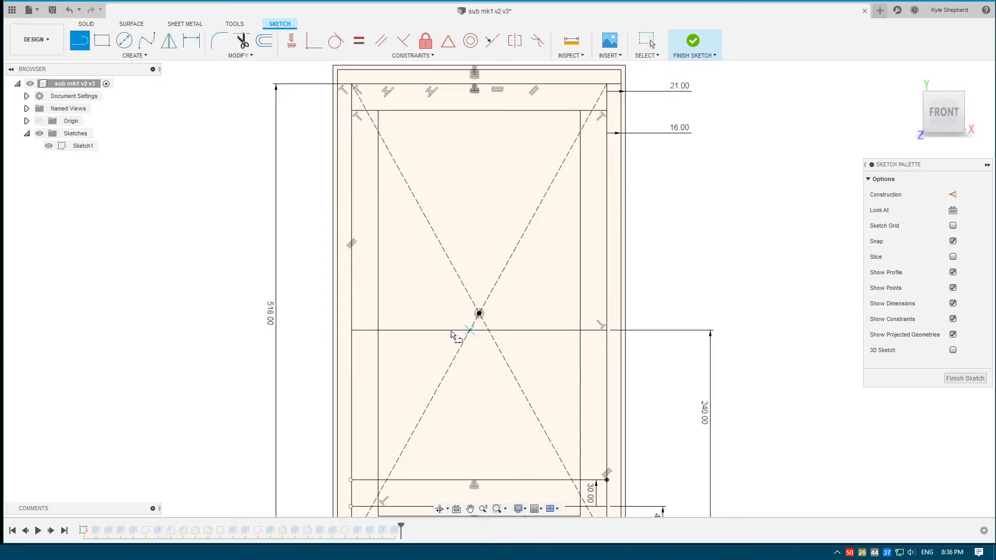
scroll(414, 332, up, 2)
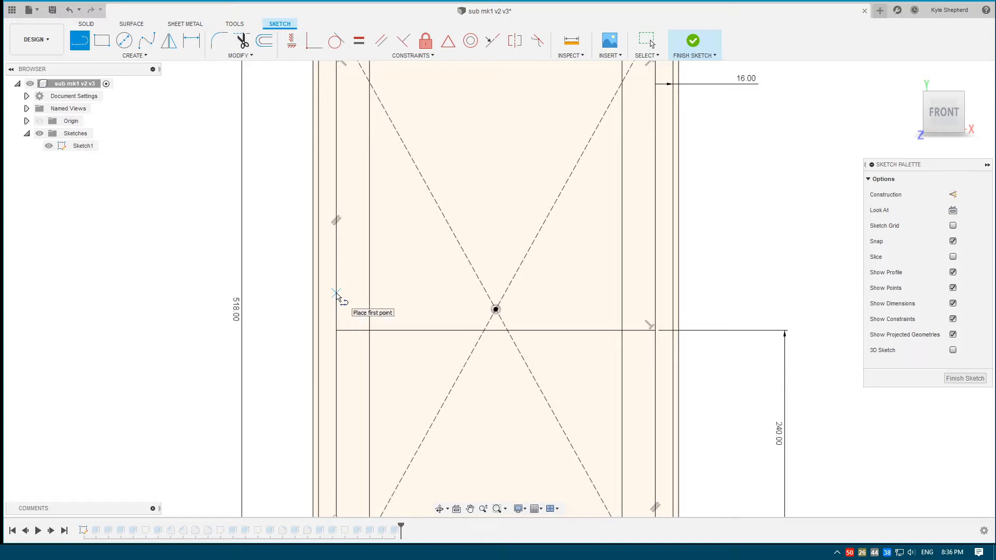
click(347, 294)
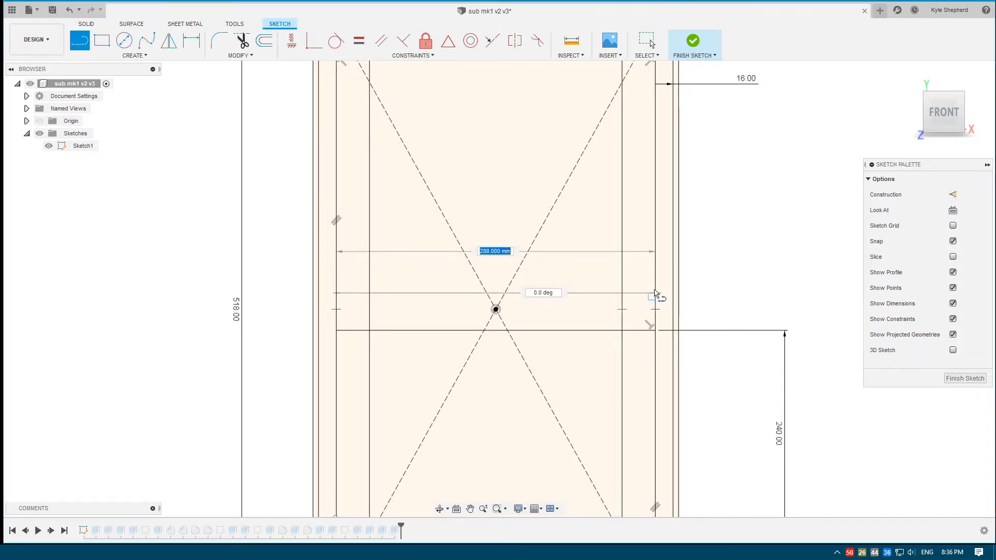
double_click(655, 293)
key(Escape)
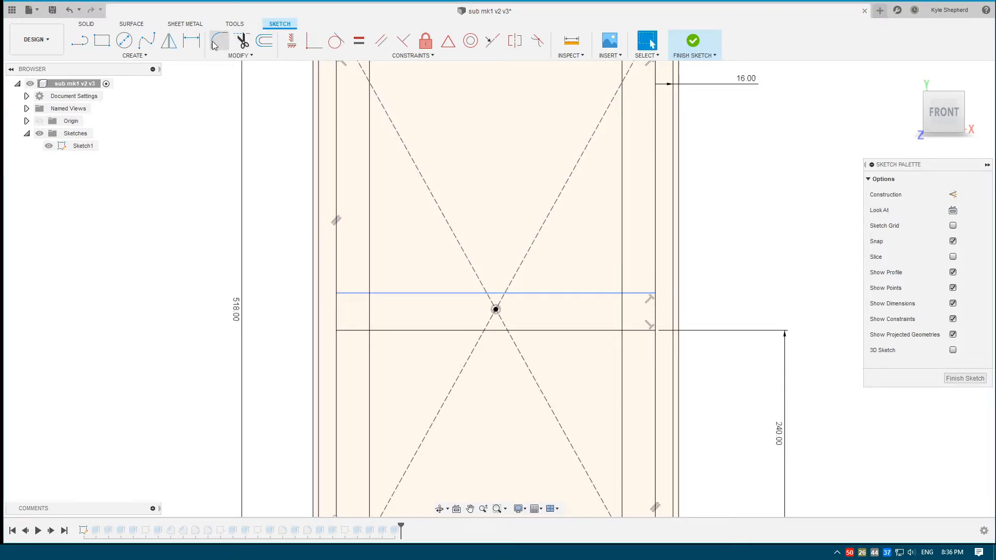
- Dimension the new horizontal line to 30 mm above the line at 240 mm height
click(600, 294)
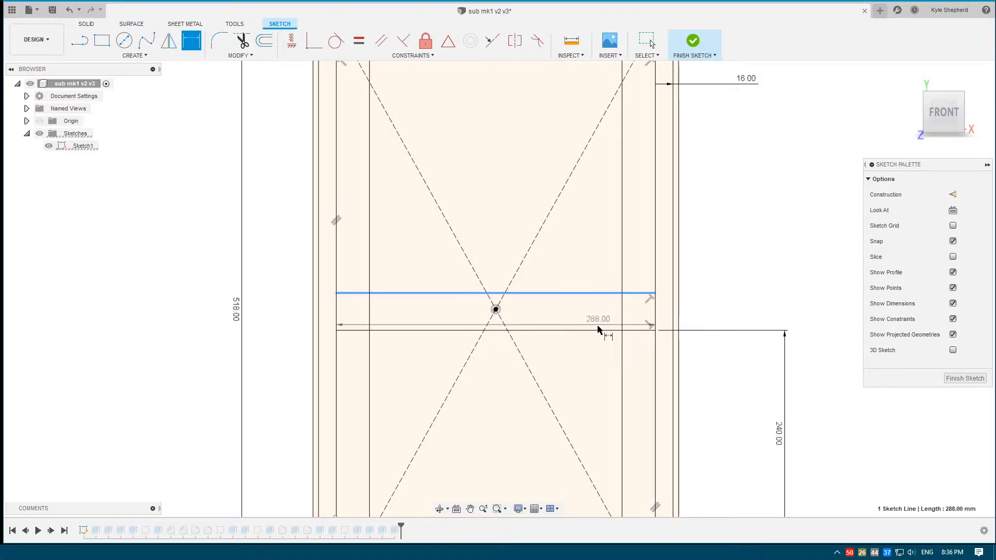
click(596, 331)
click(714, 308)
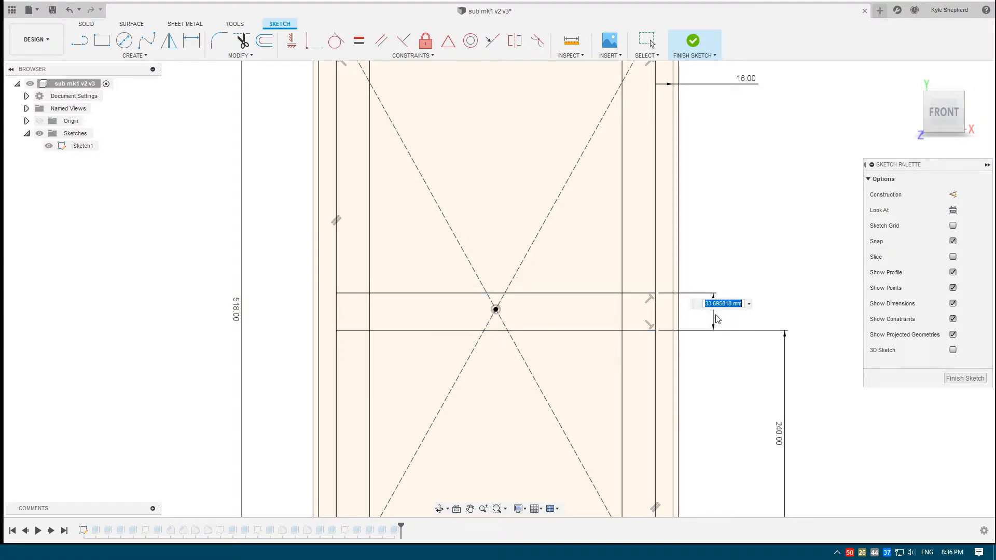
key(Return)
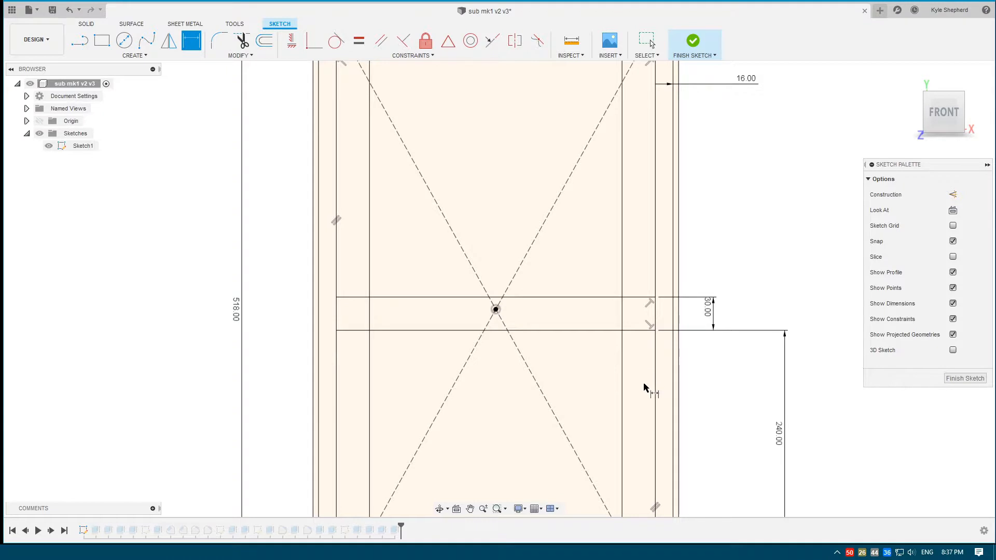
- Draw another horizontal line across the 288 mm wide rectangle, about 30 mm below the line at 240 mm height
key(l)
click(654, 365)
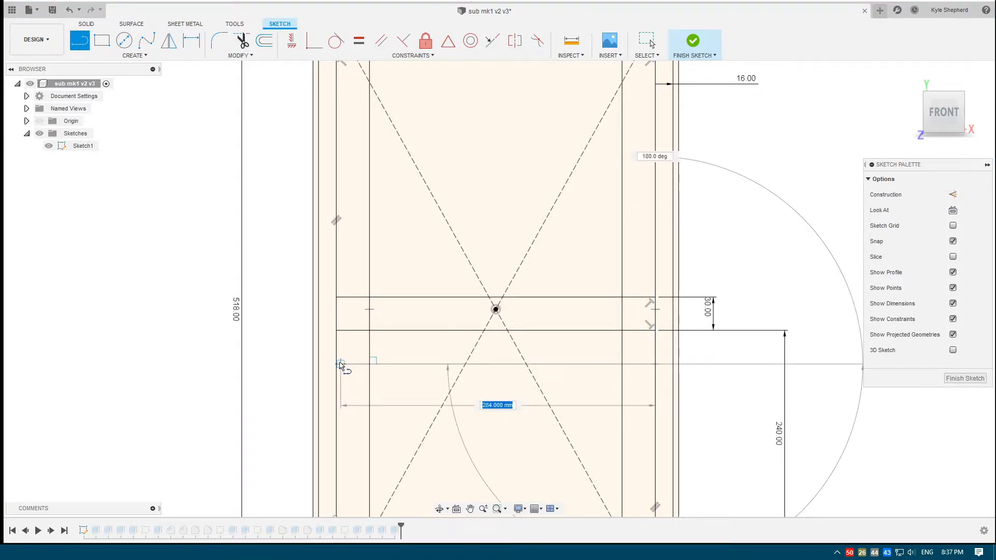
double_click(338, 365)
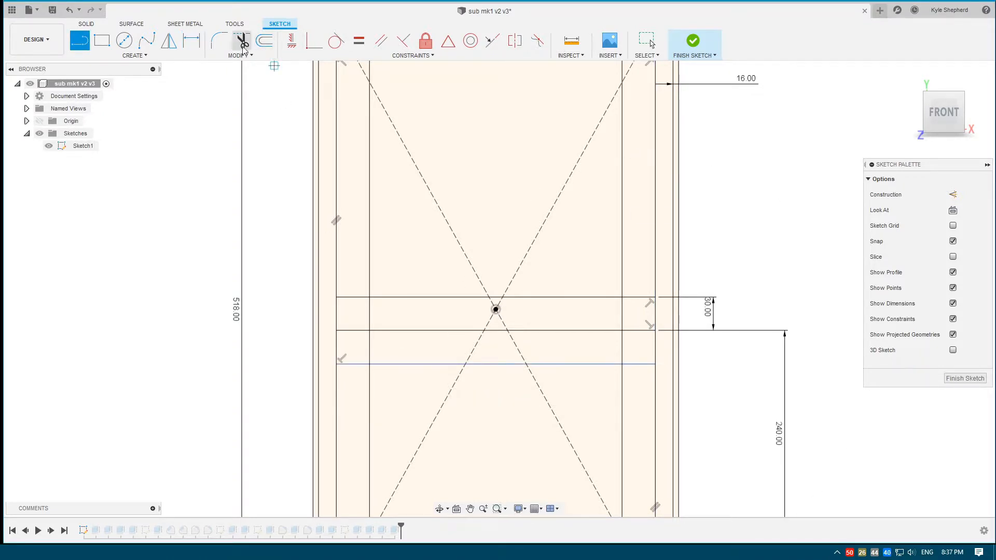
- Dimension the lower line to 30 mm below the line at 240 mm height and finish the sketch
click(191, 41)
click(596, 365)
click(596, 331)
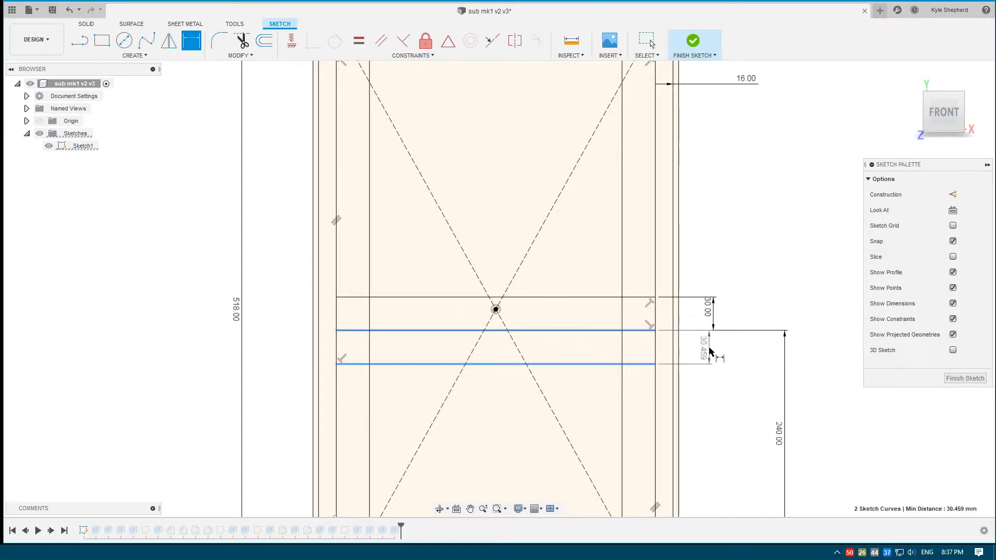
click(710, 351)
text(30)
key(Return)
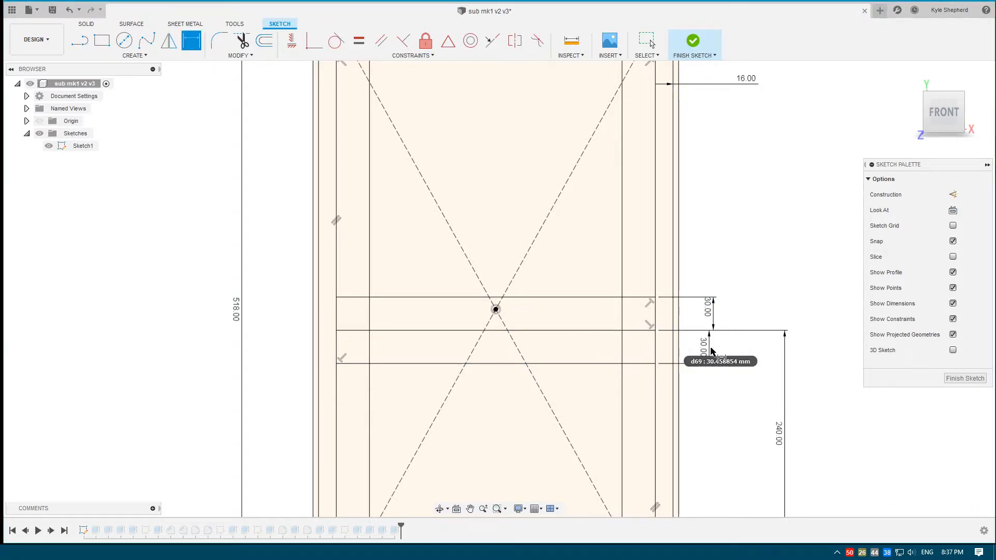
click(981, 379)
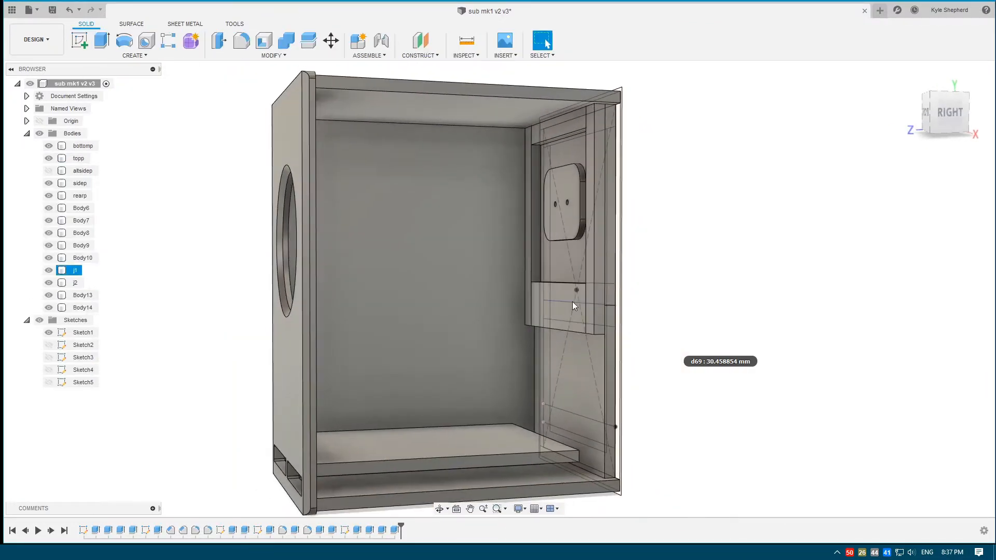
- Hide all bodies and select every profile of the two adjoining 30 mm bands across the middle of Sketch1
scroll(572, 301, up, 5)
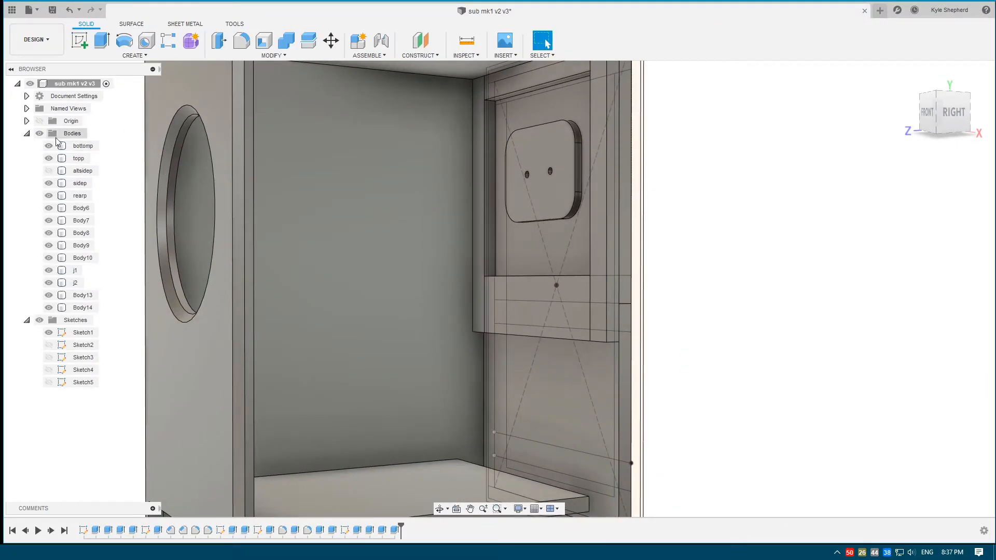
click(39, 133)
click(561, 291)
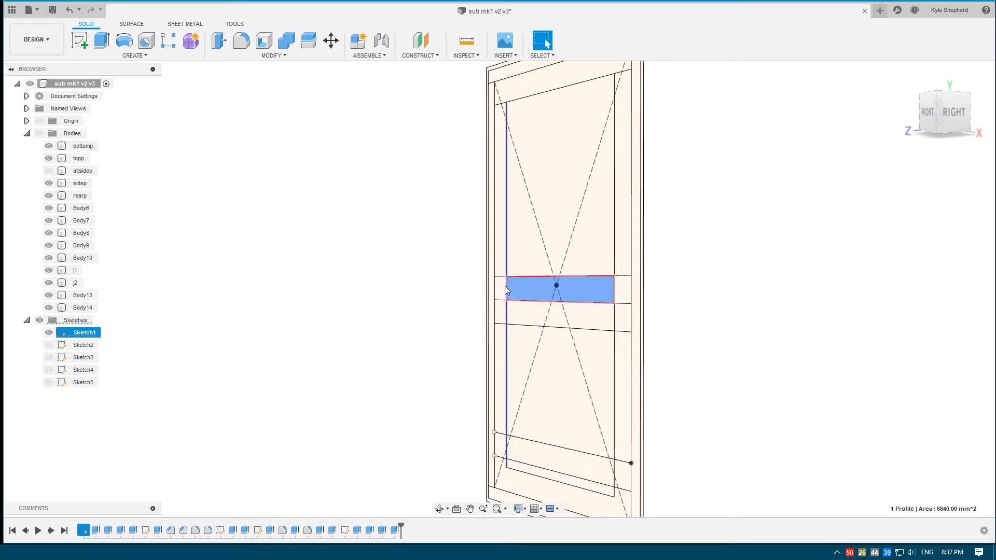
click(527, 314)
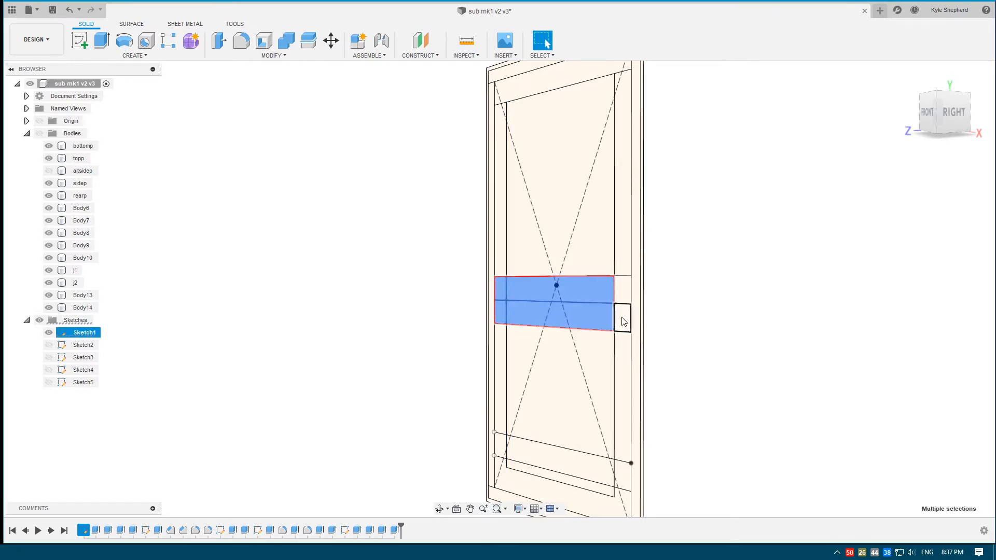
ctrl+click(621, 289)
- Add the band along the rectangle's upper edge and all profiles of the lower 30 mm band to the selection
scroll(589, 283, down, 3)
ctrl+click(528, 135)
scroll(614, 434, up, 2)
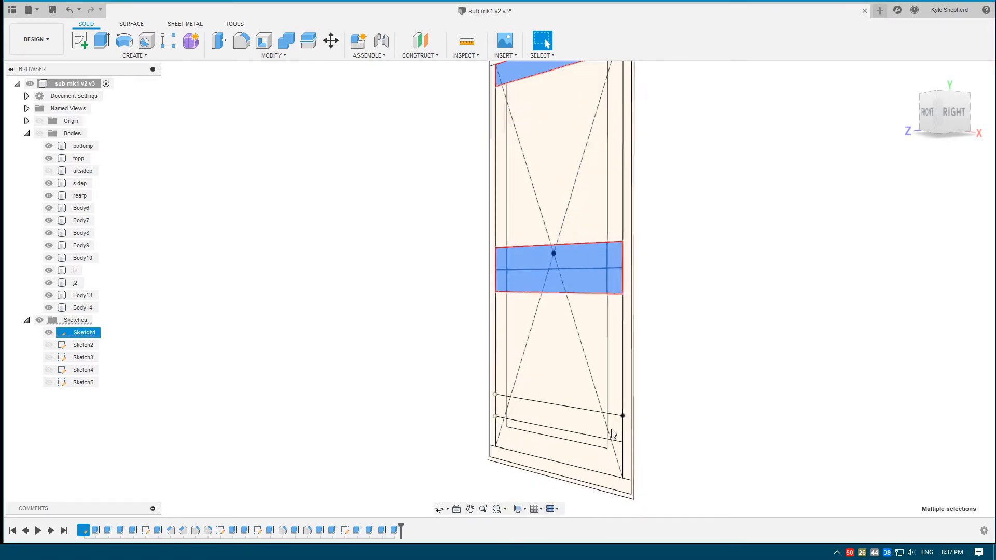
scroll(613, 432, up, 2)
ctrl+click(624, 426)
ctrl+click(574, 418)
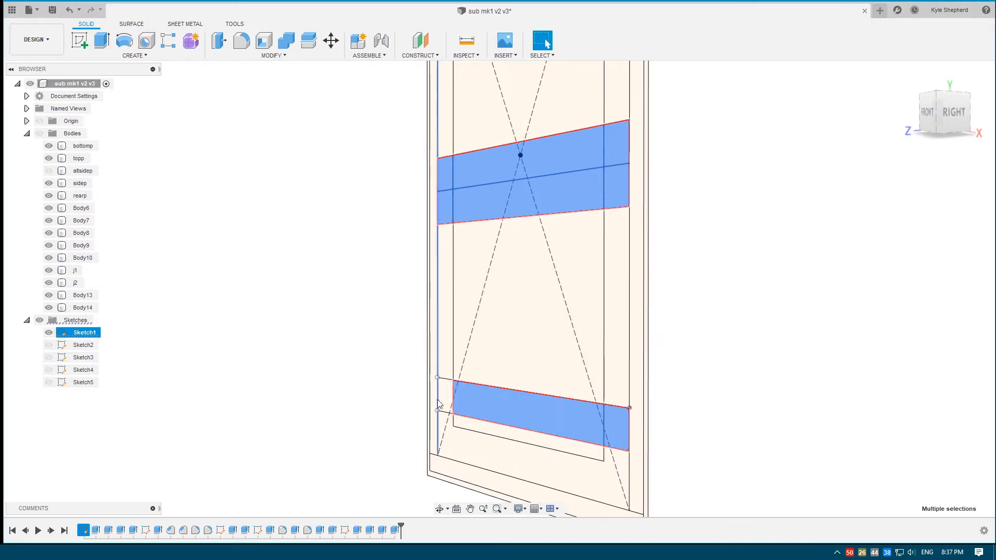
ctrl+click(447, 400)
scroll(487, 340, down, 3)
middle_drag(504, 260, 512, 320)
scroll(505, 316, down, 2)
middle_drag(415, 199, 416, 224)
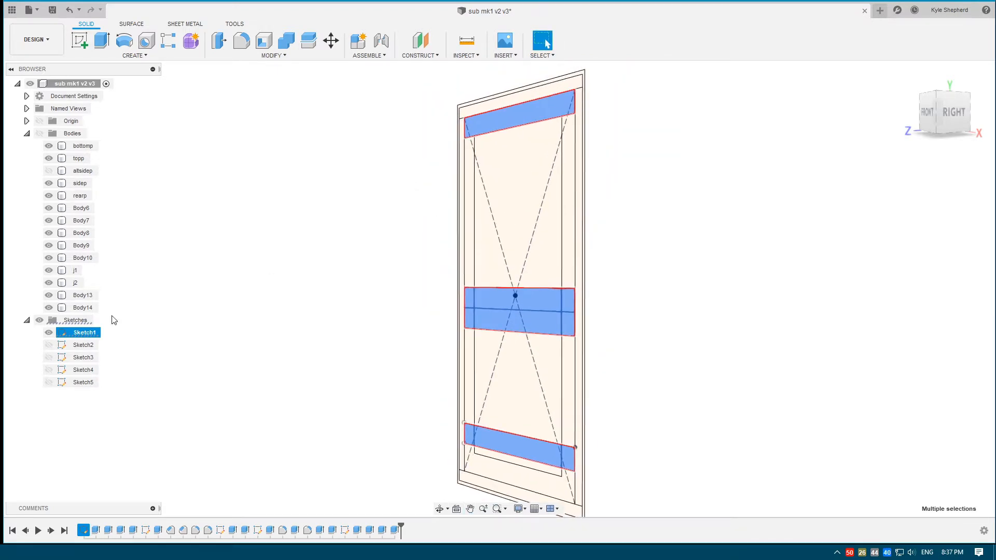
- Show the bodies again and set up a 16 mm extrusion of the ten selected profiles as new bodies
click(39, 134)
text(e)
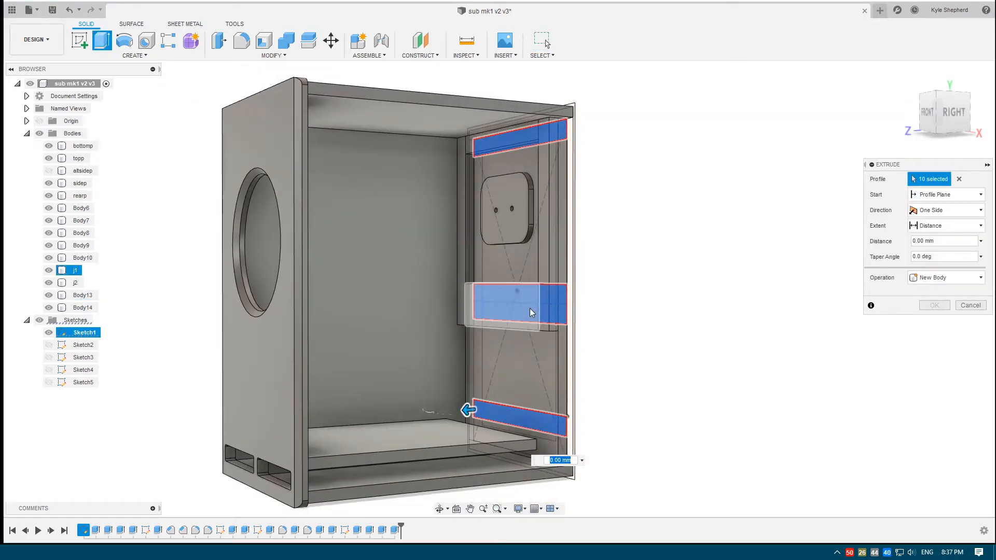
text(16)
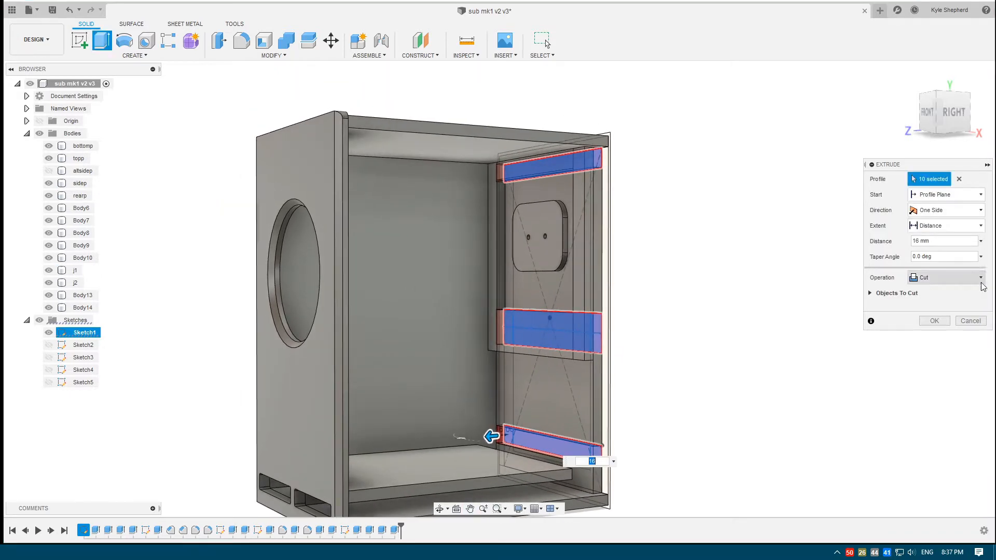
click(981, 279)
click(942, 332)
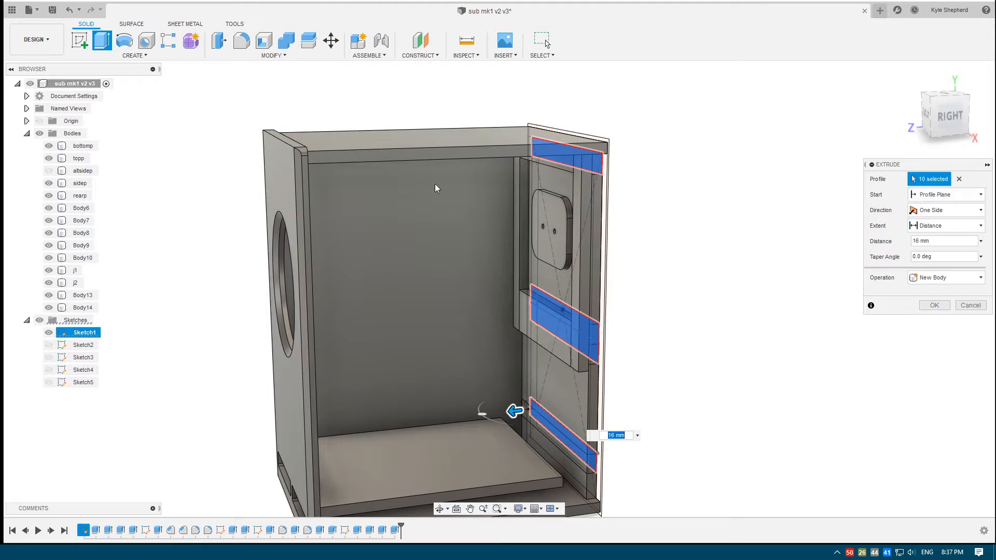
- Set the extrusion to start from an offset plane and enter an extrusion distance of 16 mm
click(944, 196)
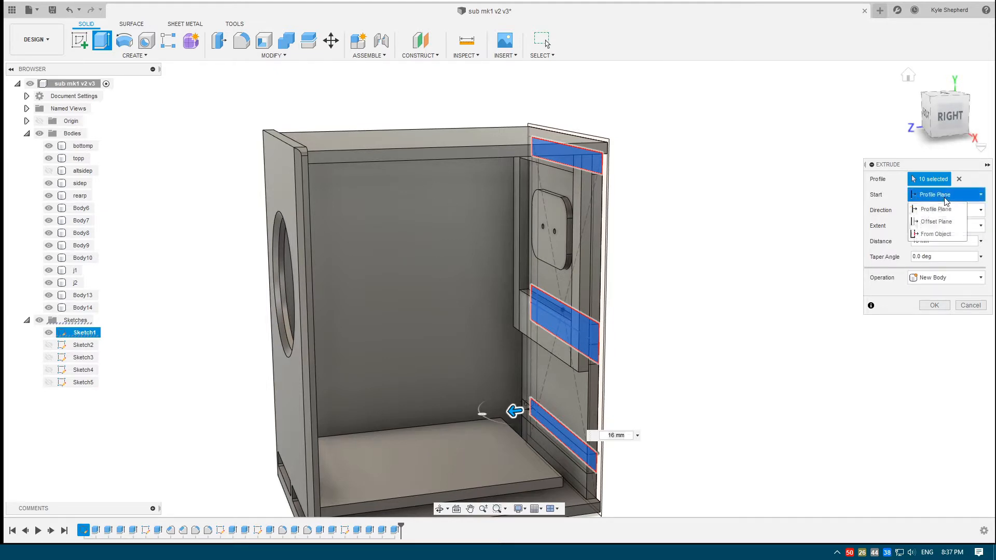
click(937, 222)
drag(516, 411, 392, 426)
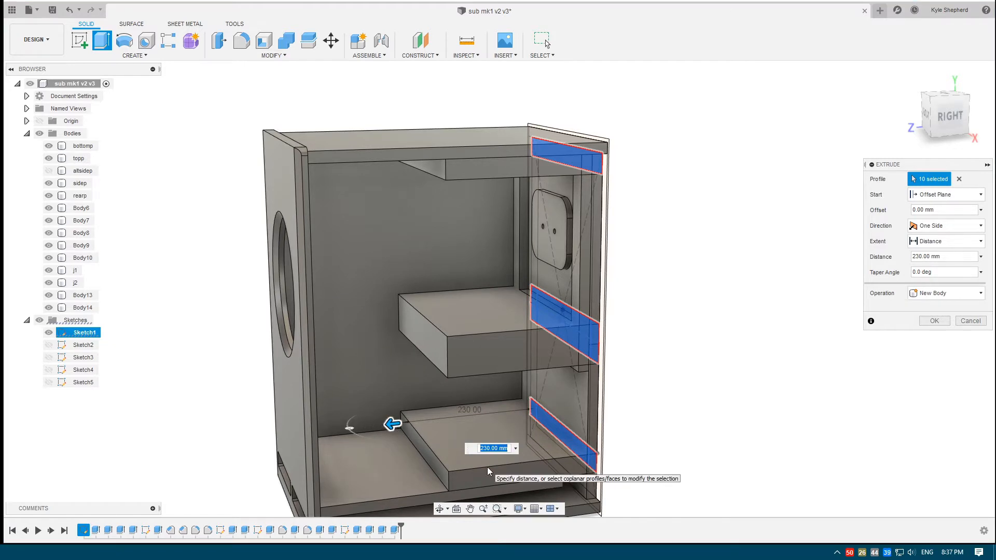
text(16)
middle_drag(543, 341, 549, 311)
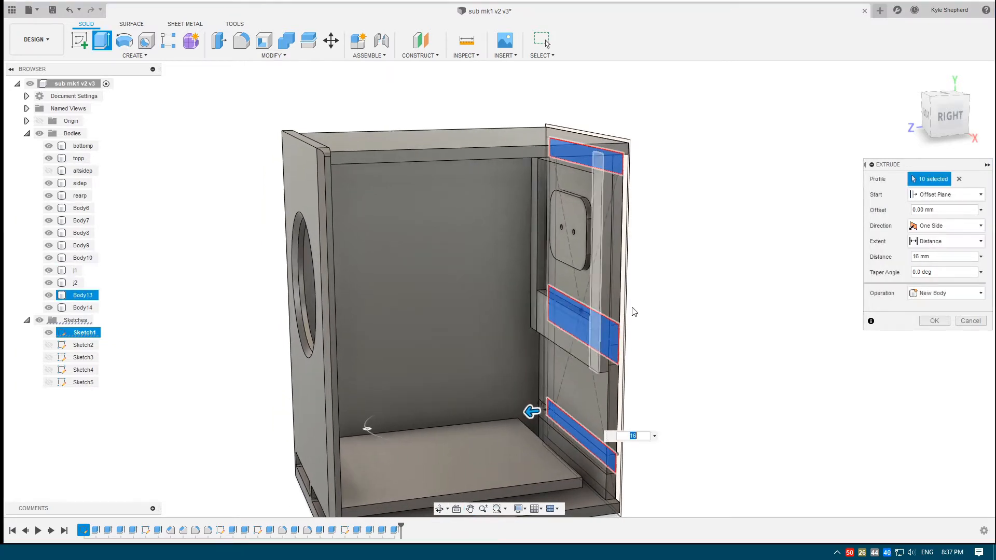
- Fill the extrusion's start offset by measuring from the Sketch1 profile at the rear to the front panel's face
click(935, 210)
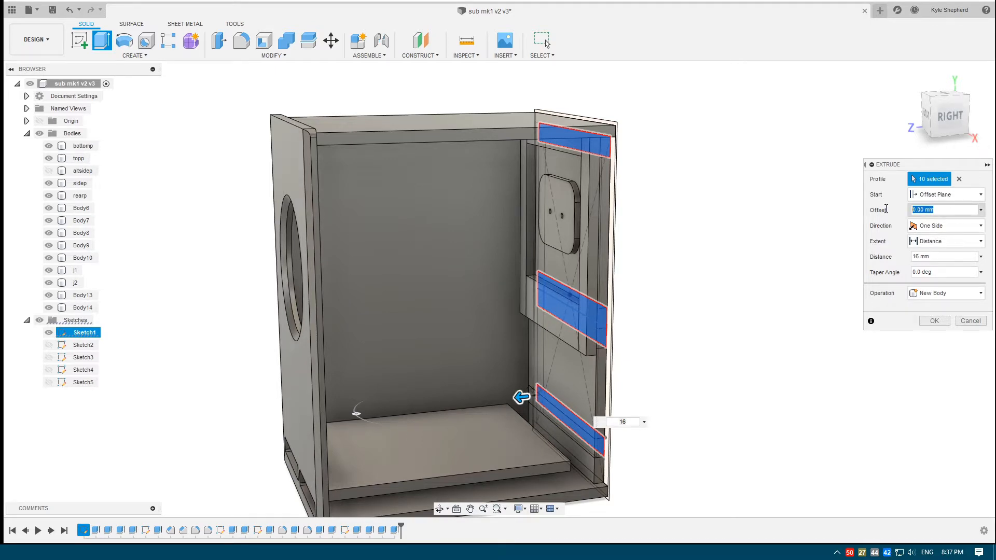
click(982, 211)
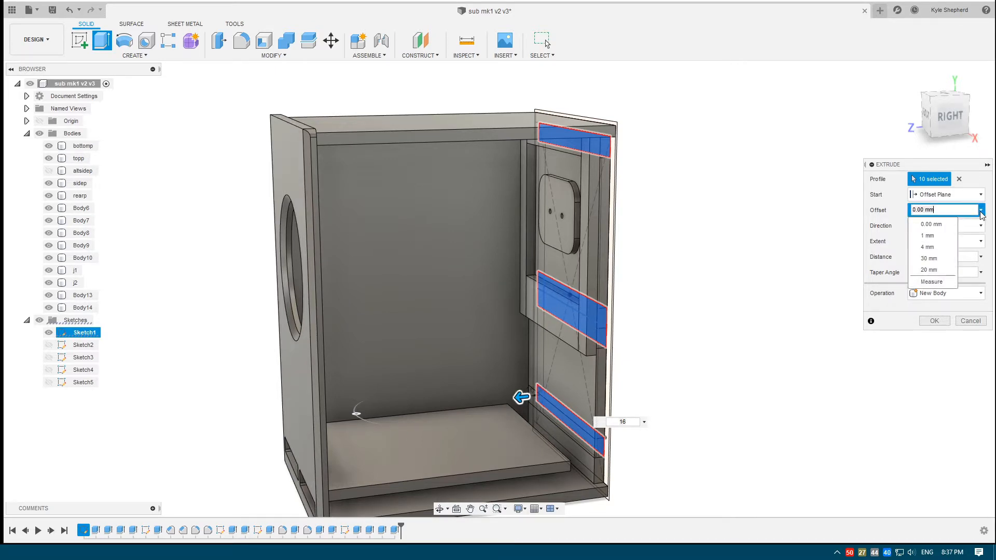
click(982, 213)
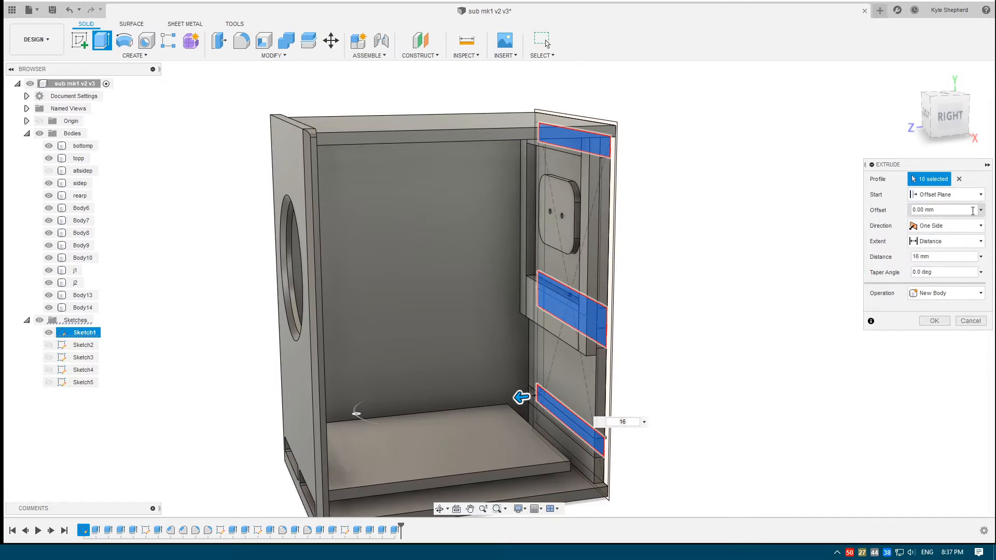
click(982, 211)
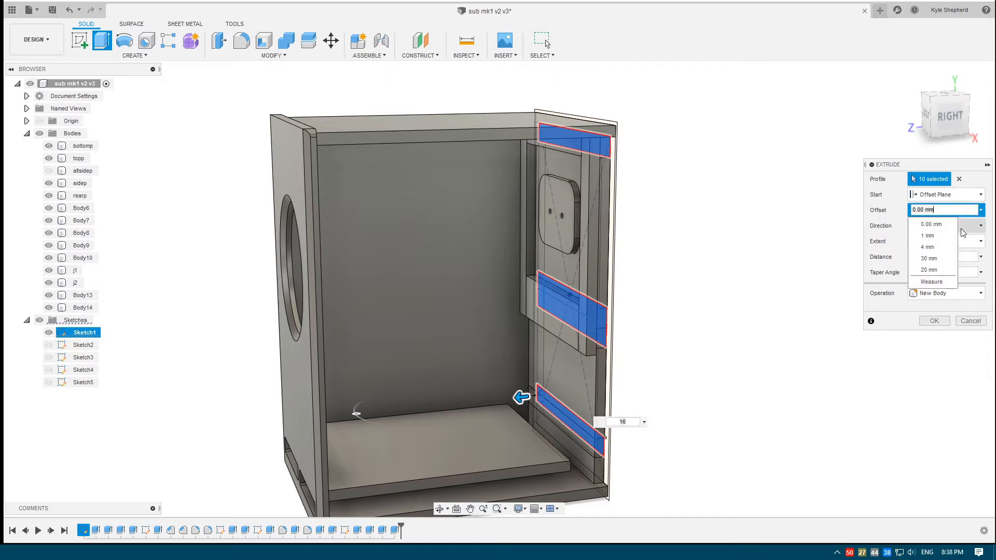
click(946, 283)
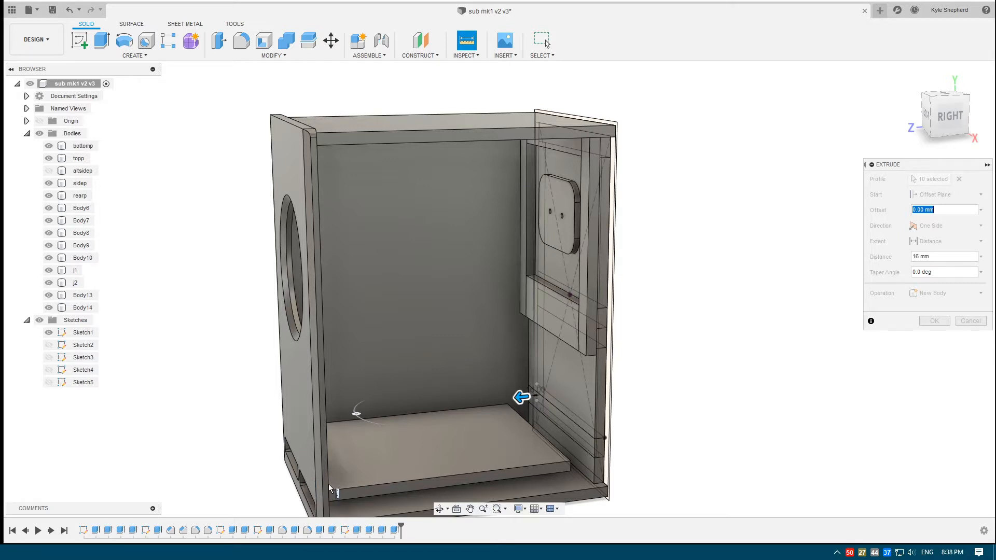
scroll(395, 141, up, 1)
mouse_move(592, 120)
shift+middle_down()
mouse_move(523, 140)
mouse_move(521, 170)
mouse_move(462, 197)
mouse_move(371, 185)
shift+middle_up()
click(505, 202)
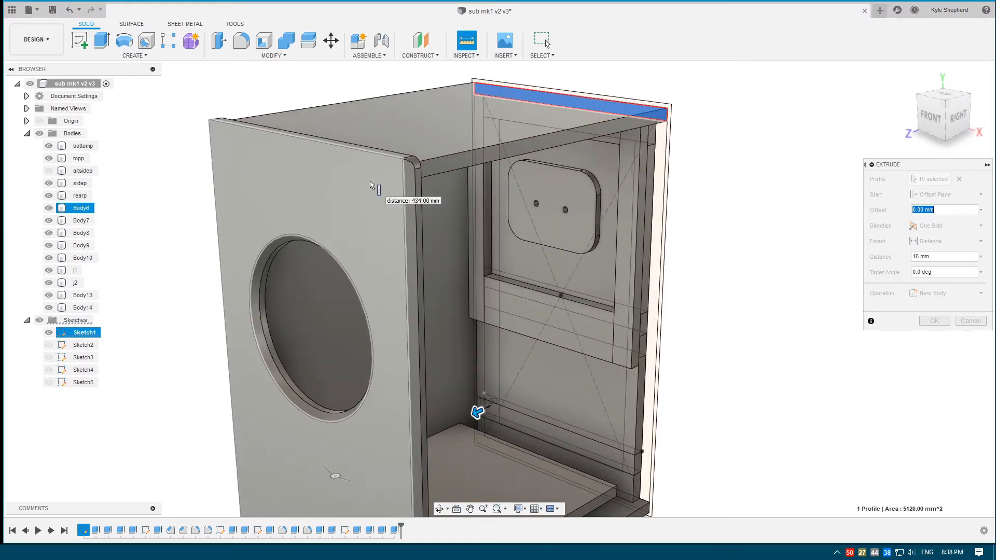
click(371, 185)
scroll(451, 249, down, 2)
shift+middle_drag(451, 249, 334, 275)
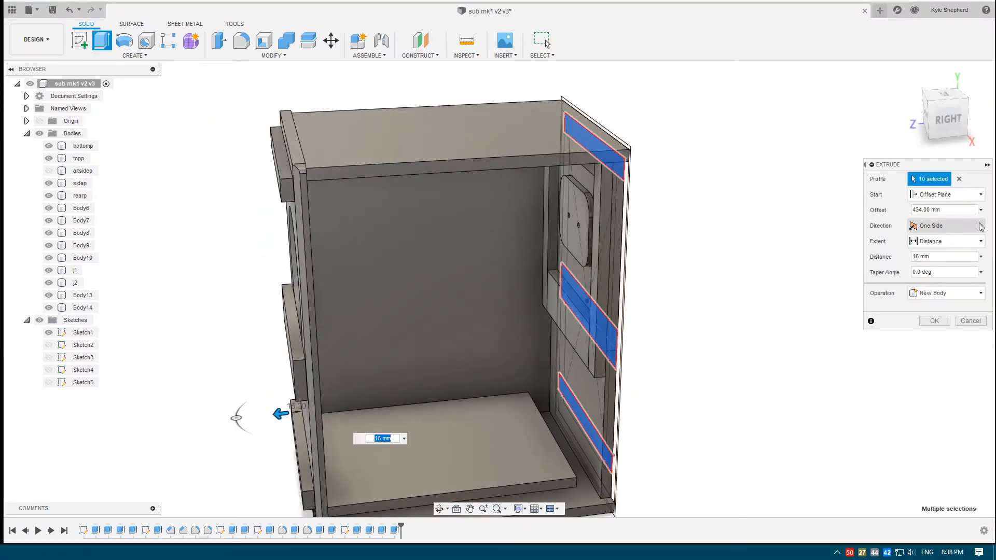
- Halve the start offset to 434.00/2 and create the 16 mm brace bodies midway through the enclosure
click(957, 210)
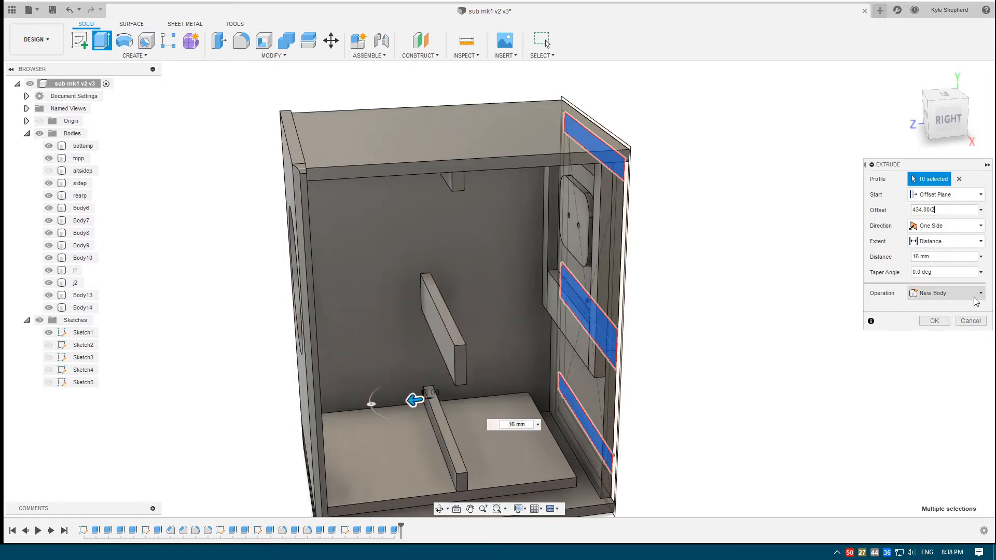
key(Return)
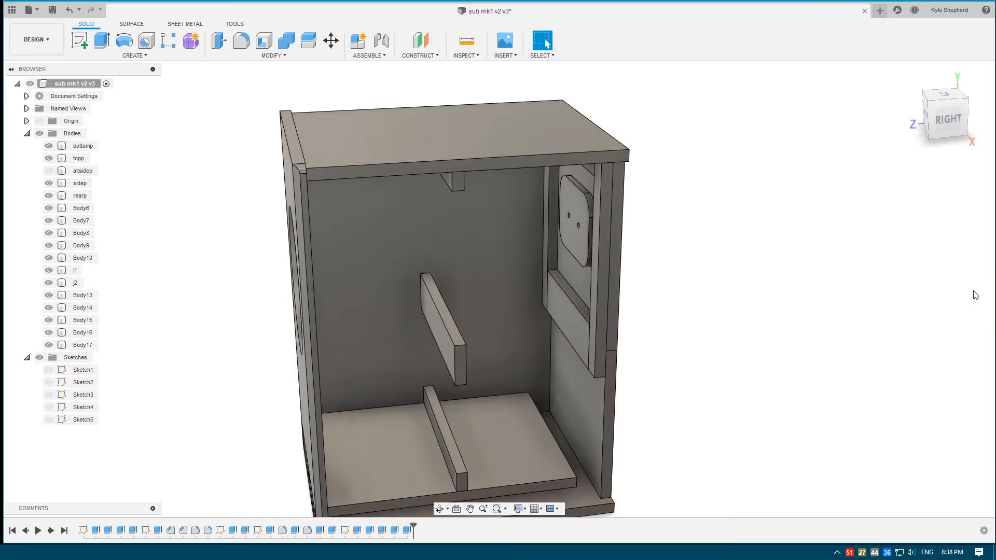
shift+middle_drag(534, 263, 518, 244)
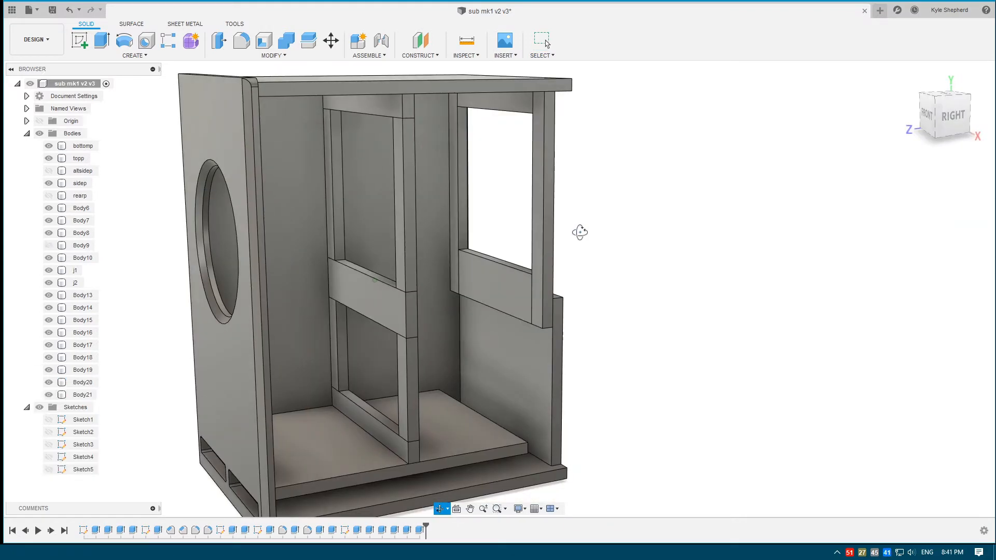
shift+middle_drag(580, 232, 580, 234)
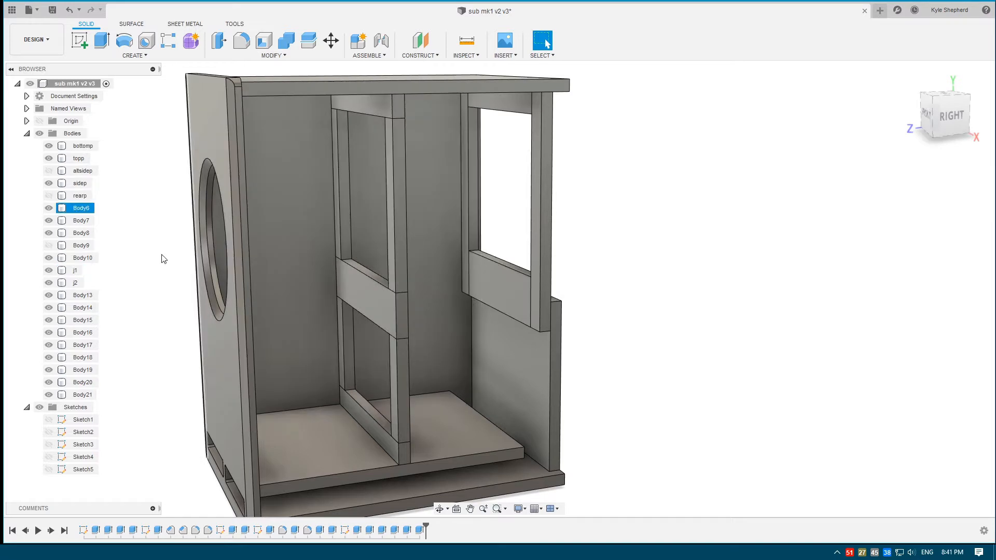
- Show and edit Sketch1, drawing a horizontal line across the lower of the two middle 30 mm bands, from side to side
click(48, 419)
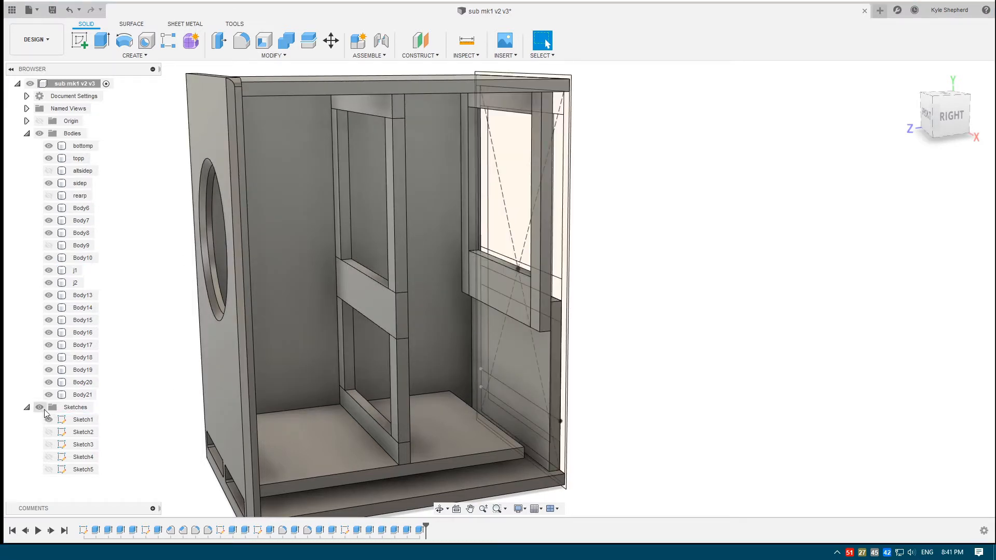
double_click(83, 419)
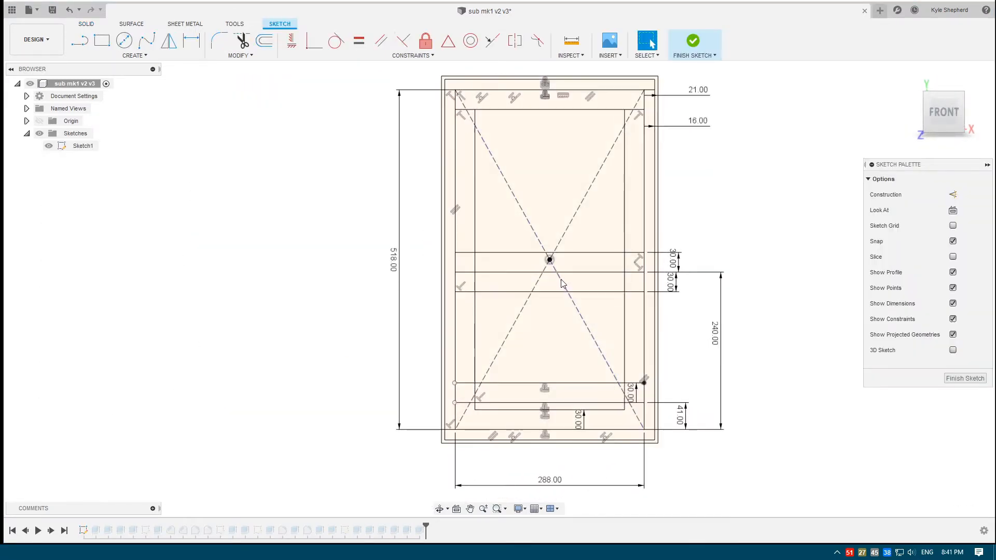
scroll(645, 294, up, 2)
middle_drag(579, 298, 566, 328)
scroll(566, 328, down, 1)
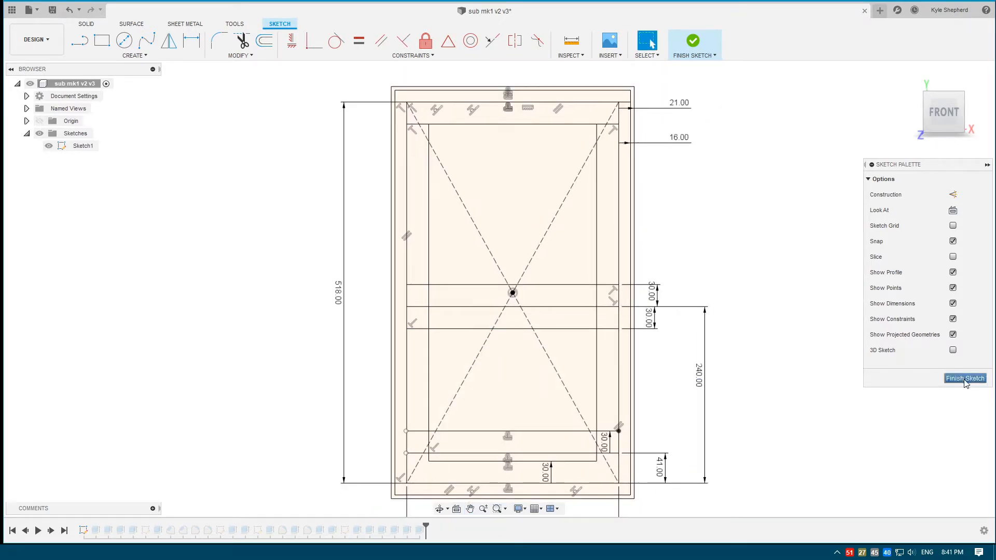
scroll(576, 358, up, 4)
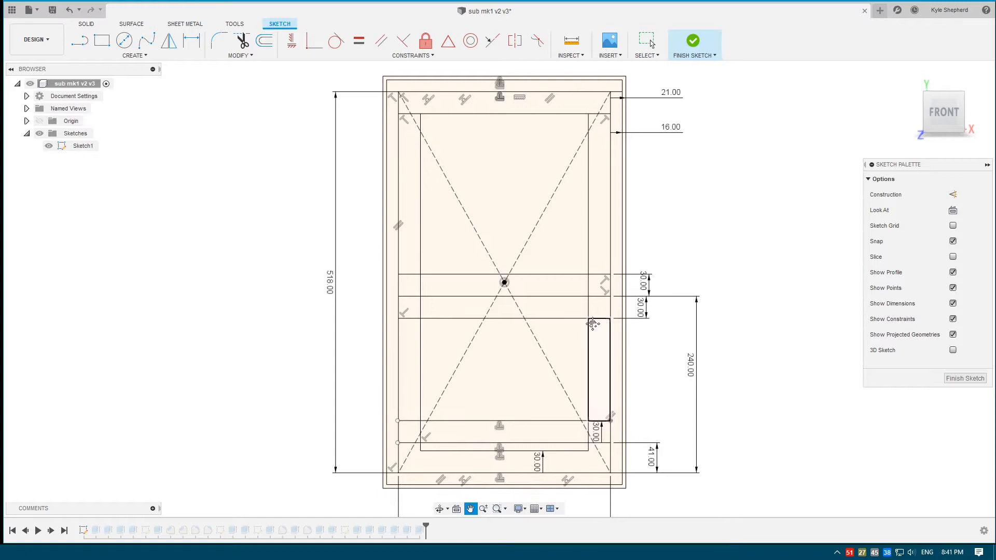
key(l)
click(640, 296)
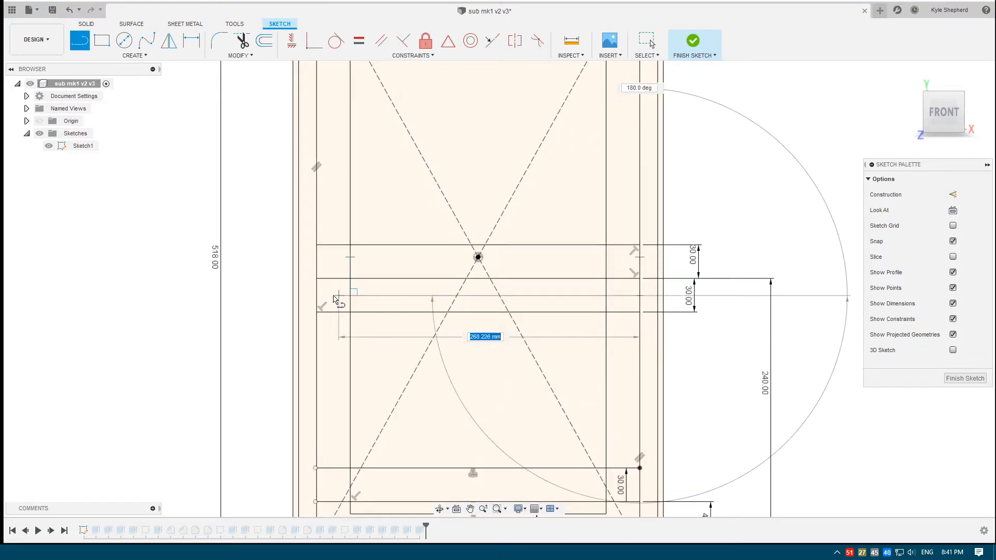
click(318, 296)
- Dimension the new line 16 mm below the upper edge of its band and finish the sketch
key(d)
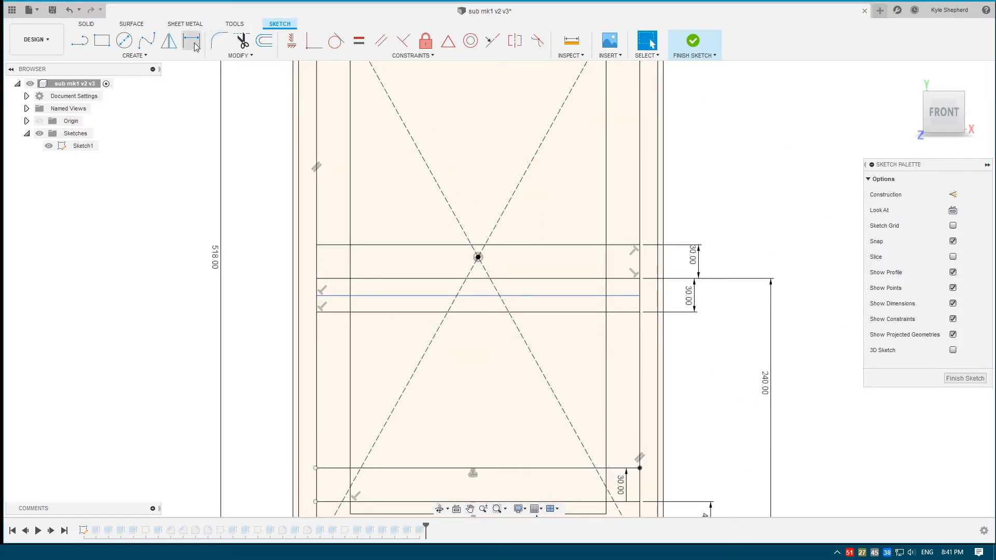
click(577, 297)
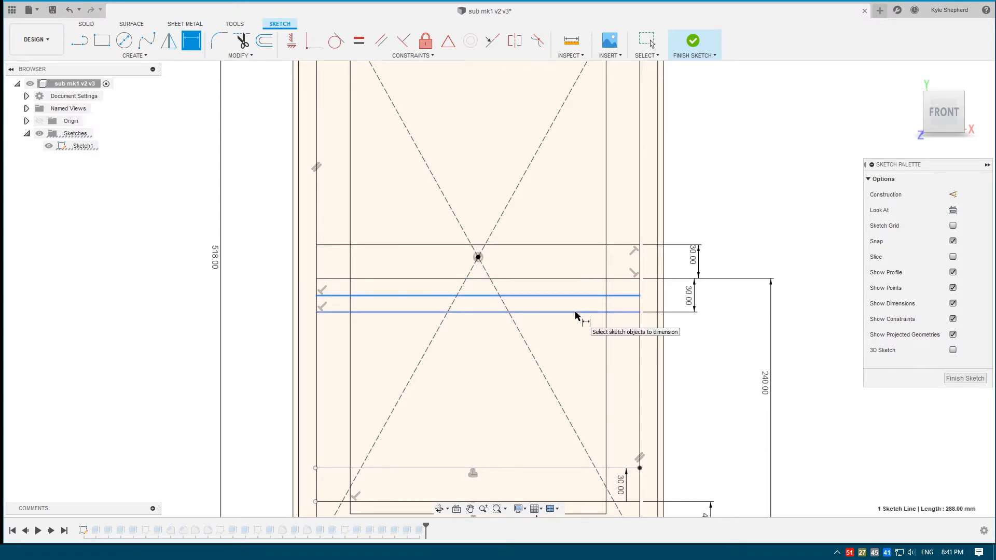
click(573, 280)
click(571, 364)
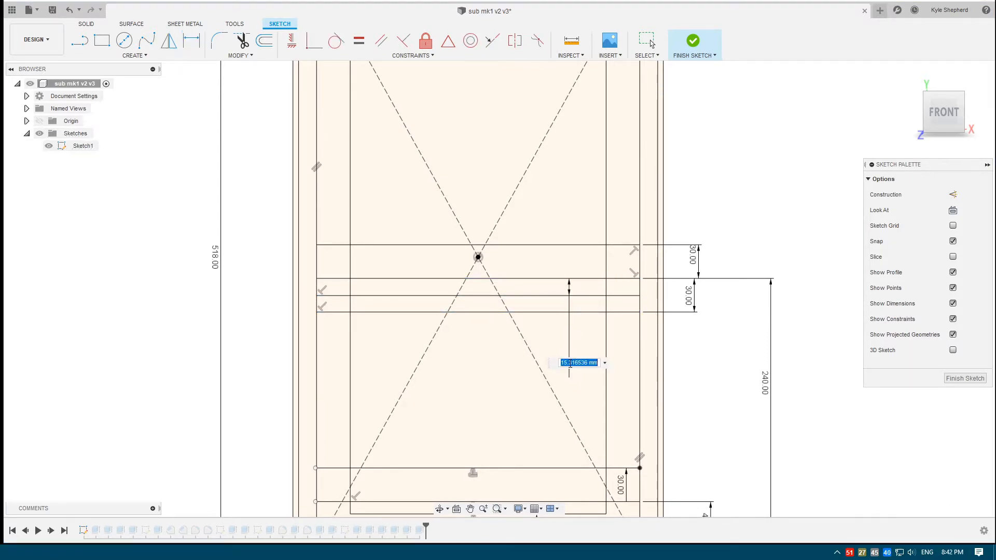
text(16)
key(Return)
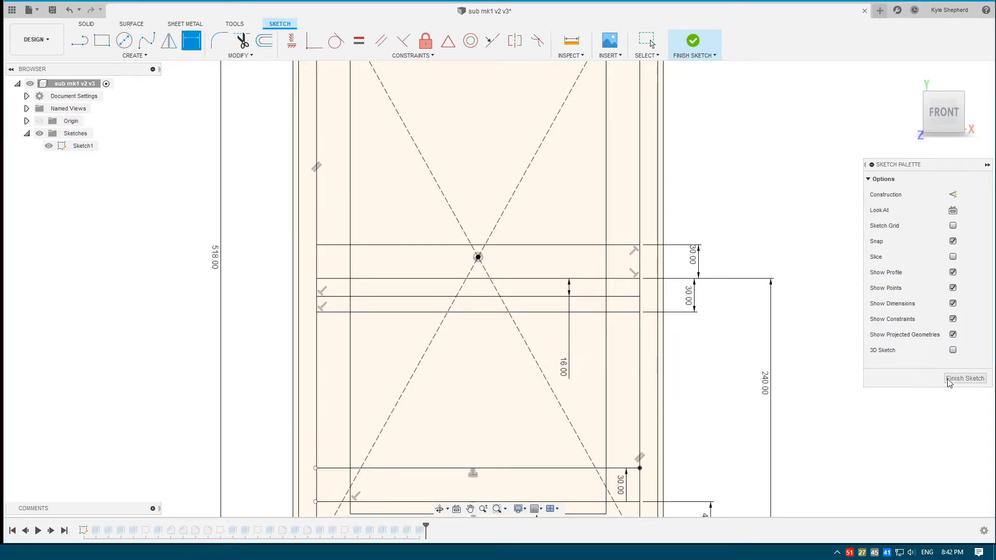
click(964, 379)
- Hide all bodies and select the three profiles of the 16 mm strip across the middle of Sketch1
click(40, 134)
scroll(509, 274, up, 3)
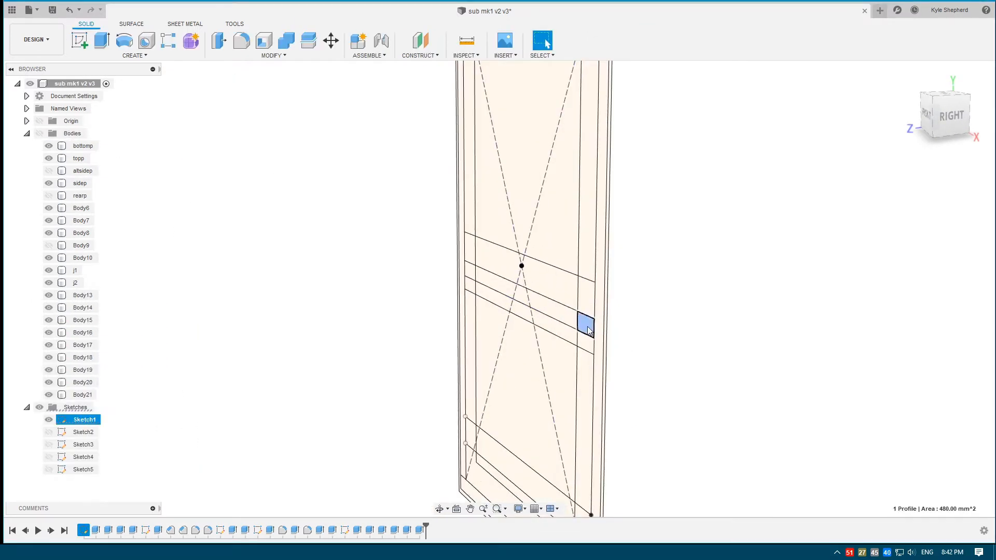
scroll(503, 290, up, 3)
shift+click(482, 276)
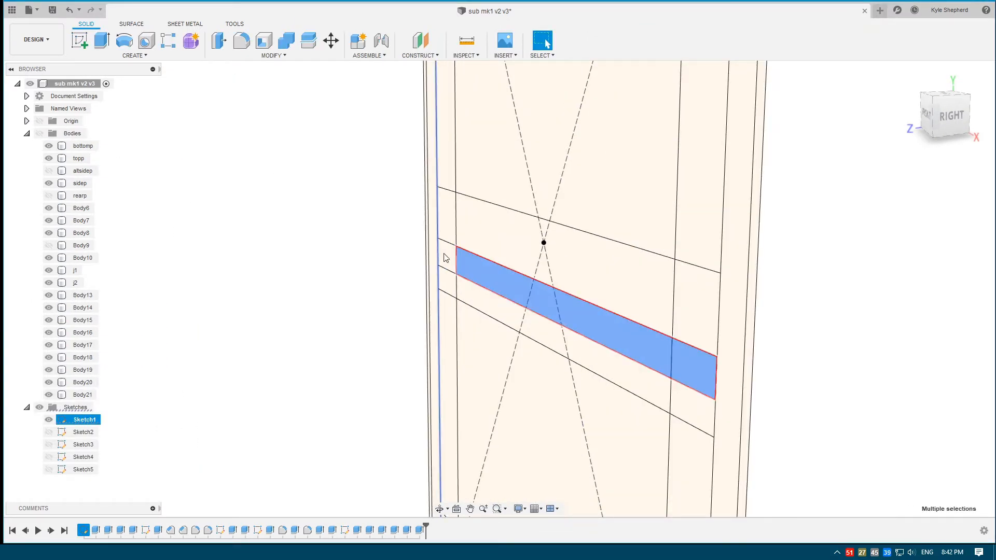
scroll(370, 251, down, 2)
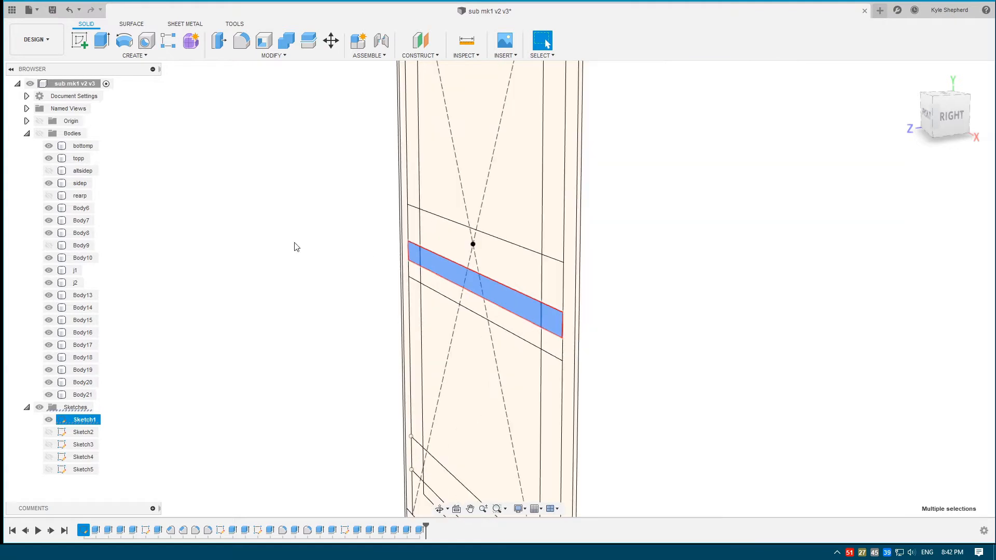
- Show the bodies again and set up an extrusion of the strip starting from the front panel's inner face
click(40, 134)
scroll(328, 293, down, 5)
key(e)
shift+middle_drag(509, 273, 394, 270)
click(948, 195)
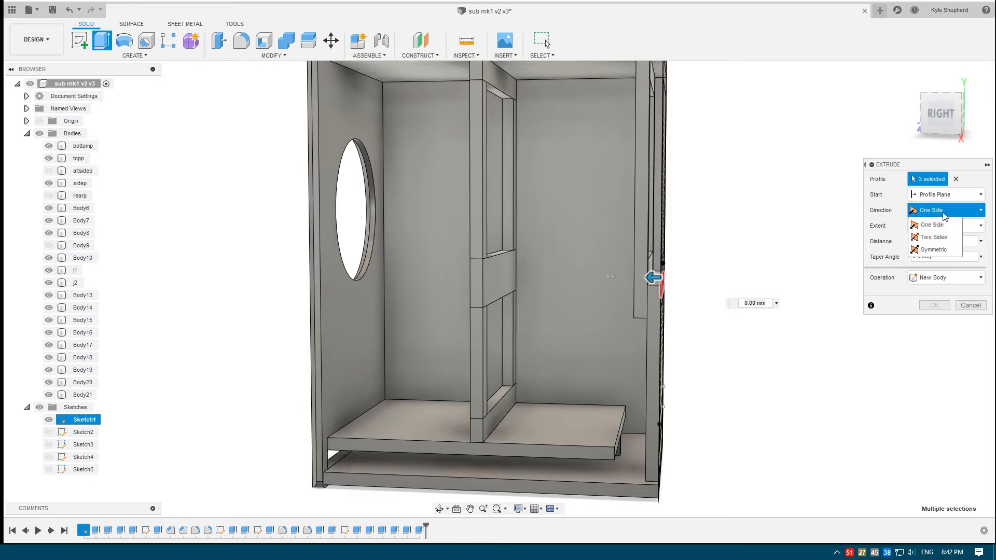
click(934, 224)
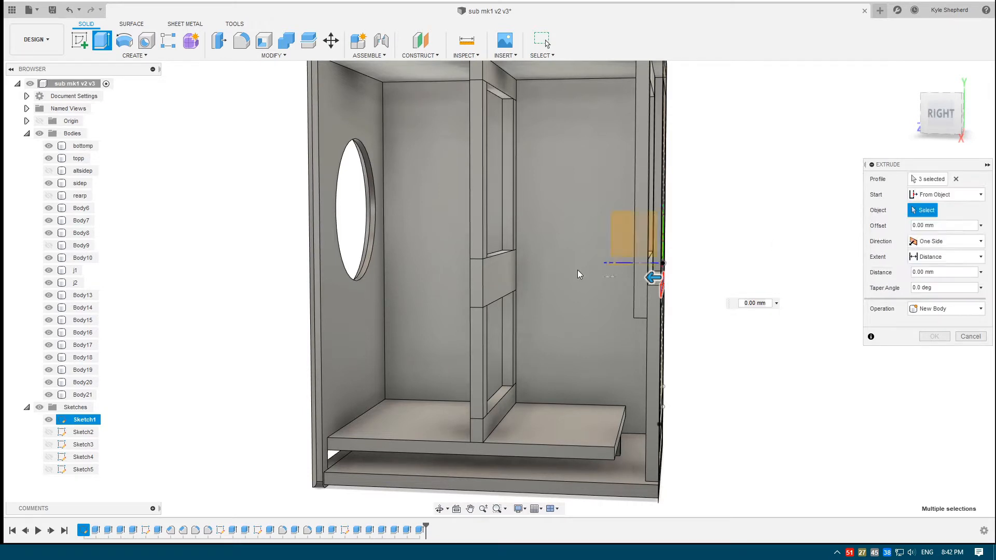
click(353, 317)
- Extrude the strip by -30 mm as a new body across the inside of the front panel
scroll(397, 349, up, 1)
text(-30)
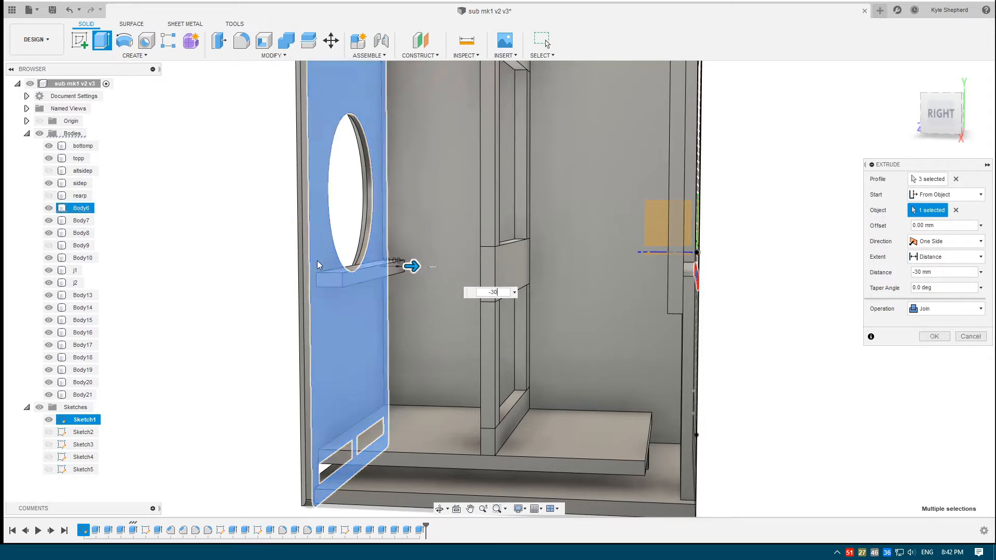
scroll(351, 275, up, 2)
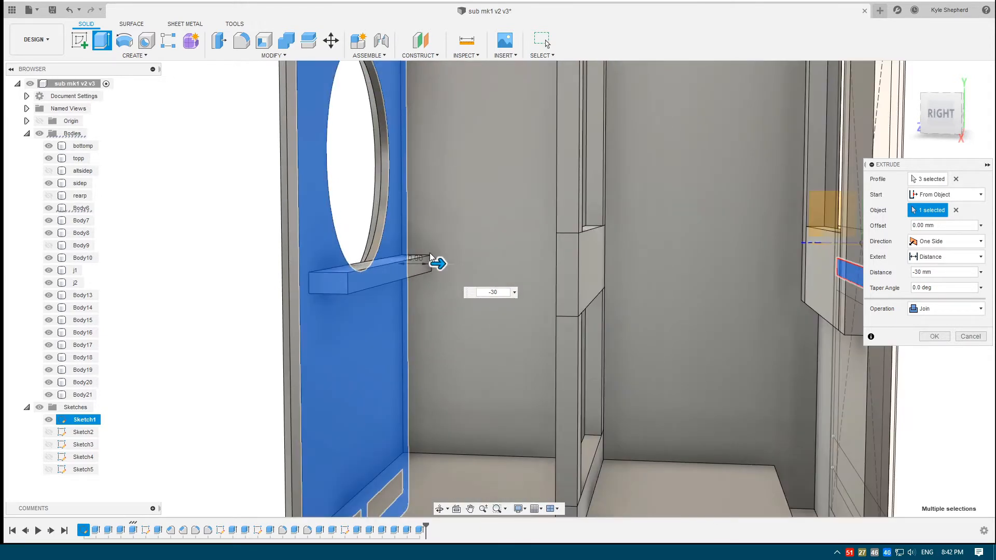
click(980, 308)
click(942, 358)
click(935, 336)
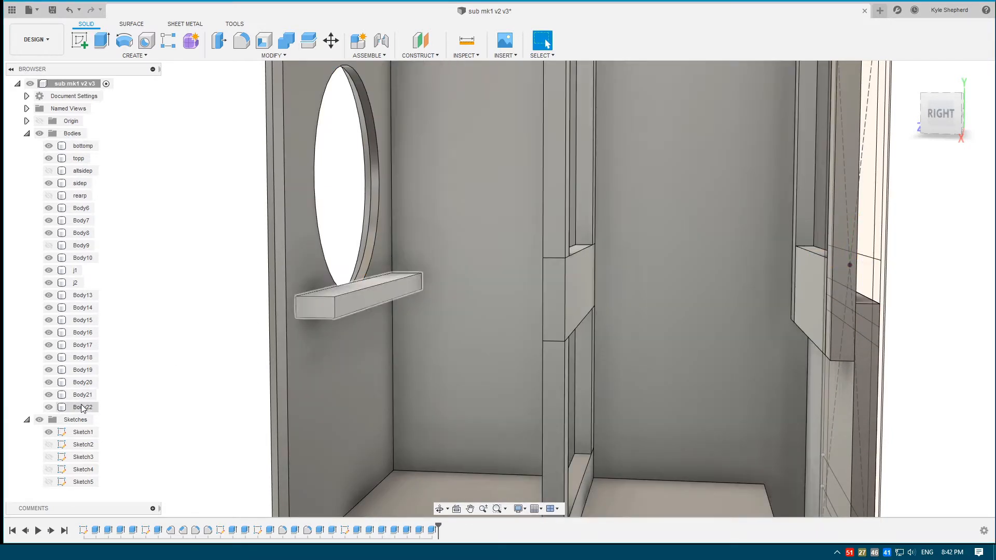
- Move the new front panel brace -30 mm along Y so it sits below the round cutout
click(407, 277)
key(m)
scroll(392, 280, up, 2)
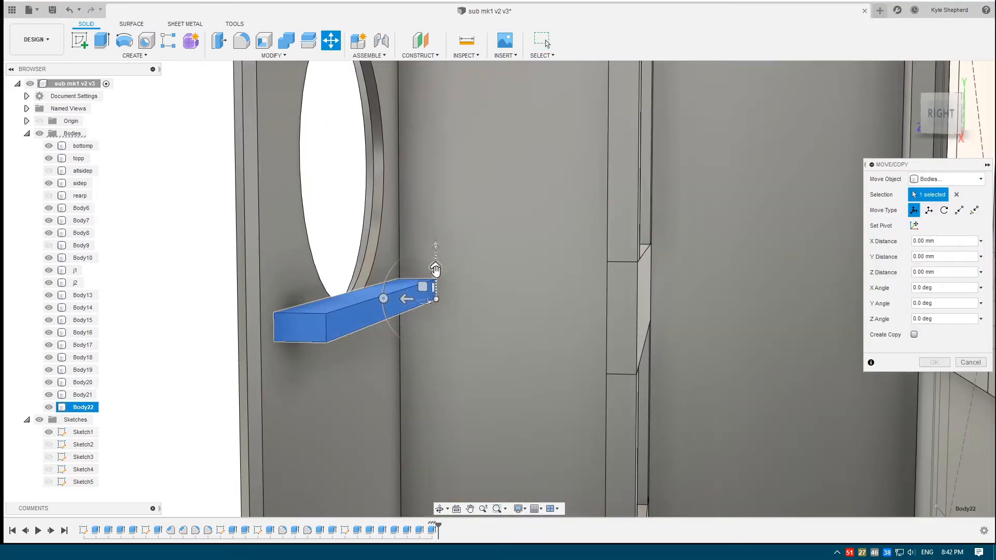
mouse_move(418, 285)
middle_down()
mouse_move(382, 285)
mouse_move(405, 285)
middle_up()
drag(404, 285, 401, 326)
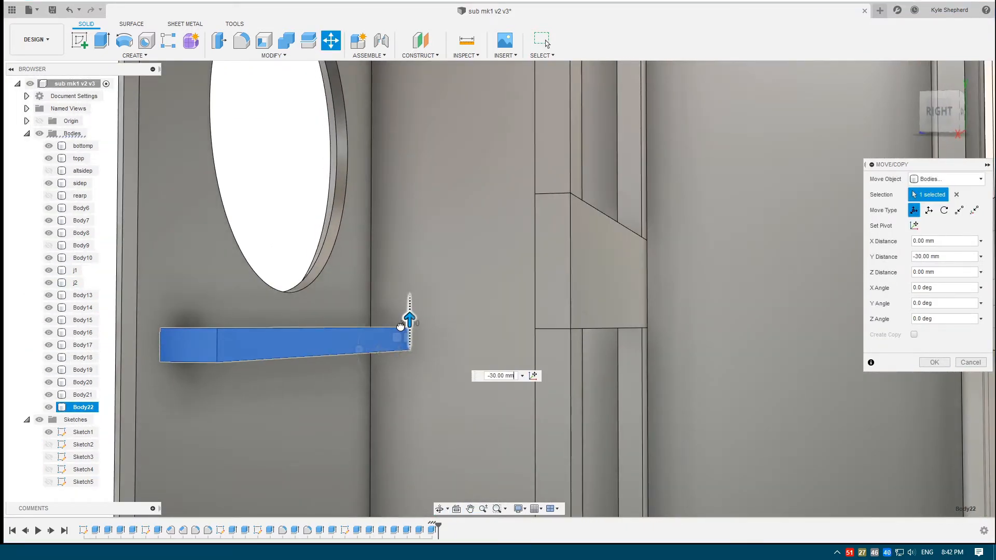
shift+middle_drag(400, 326, 226, 315)
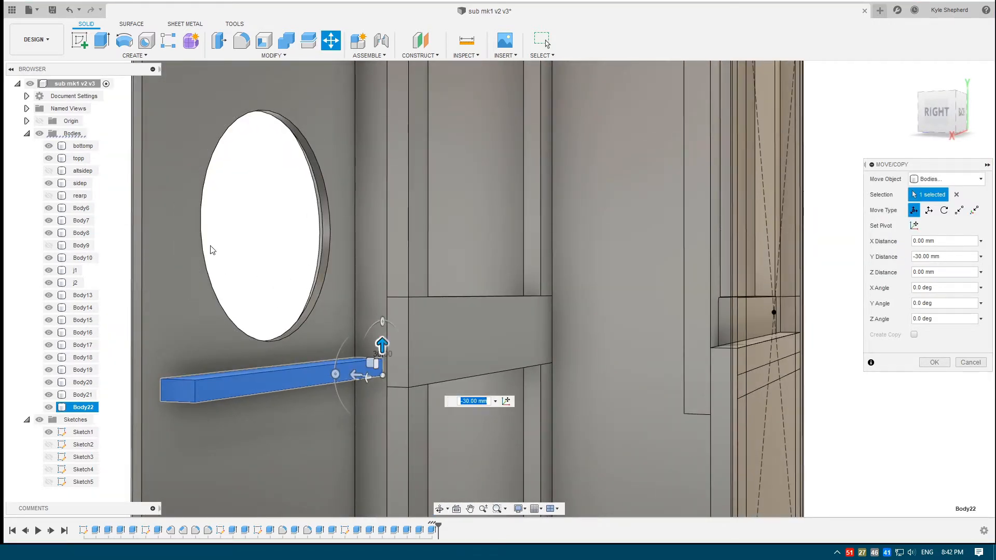
key(Return)
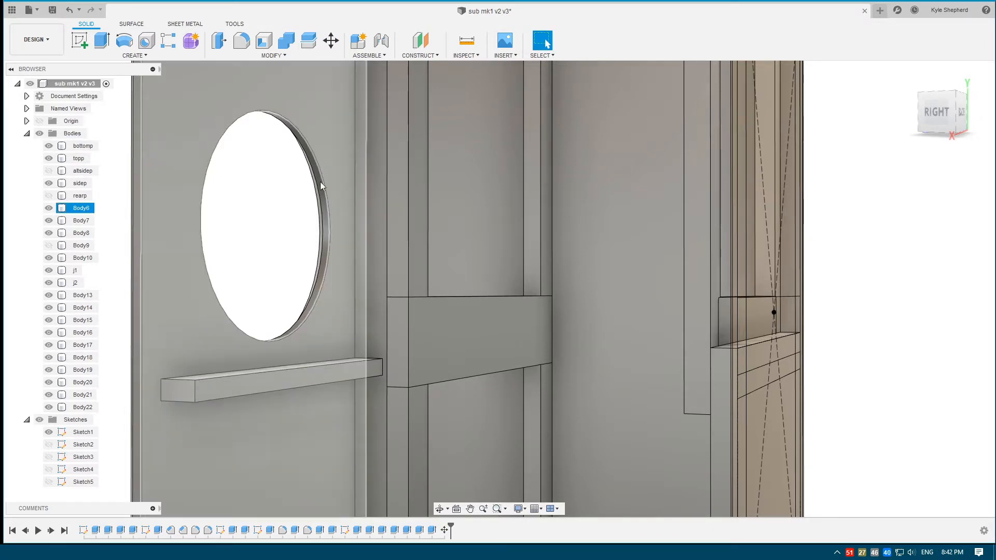
- Show Sketch2, which holds the 195 mm front panel circle, and open it for editing
scroll(270, 214, down, 5)
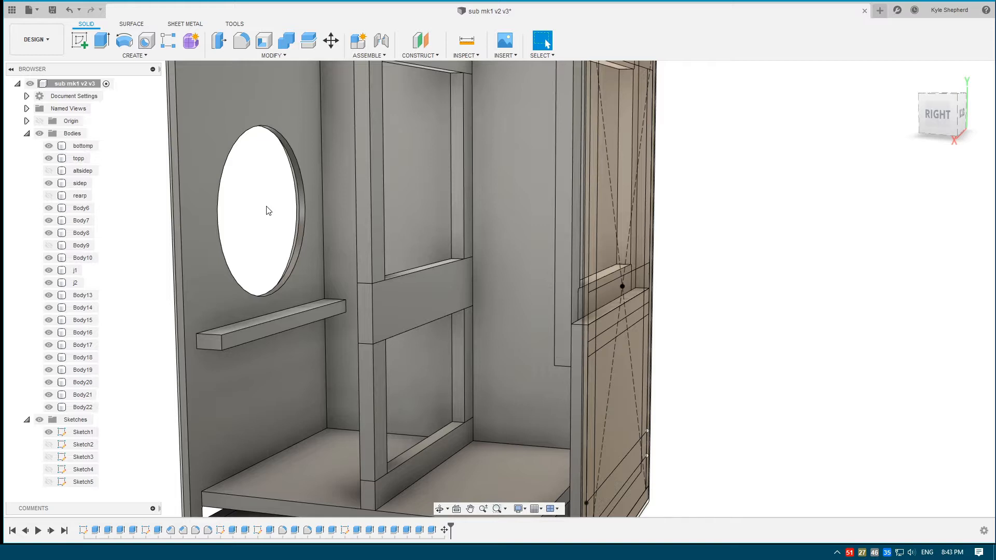
scroll(249, 214, down, 4)
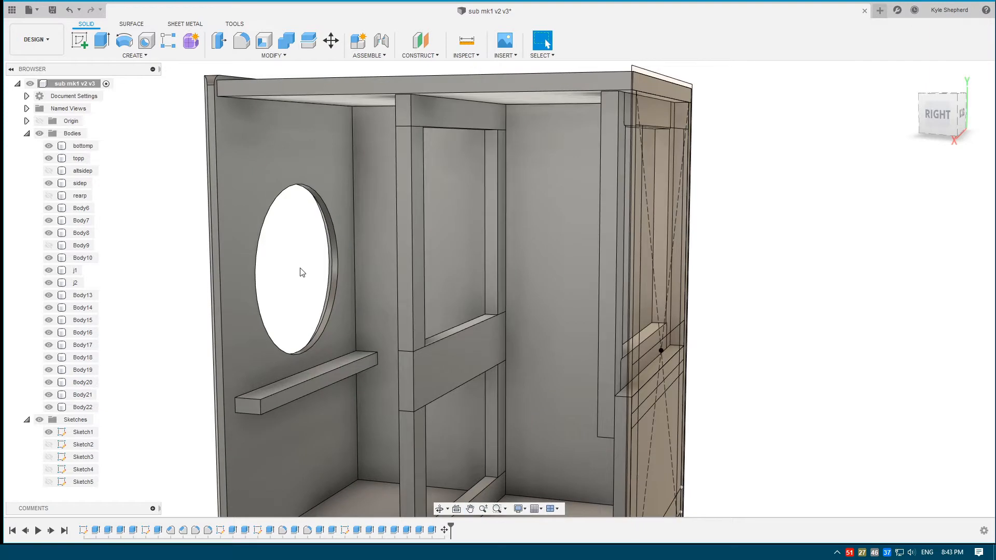
click(49, 445)
double_click(50, 447)
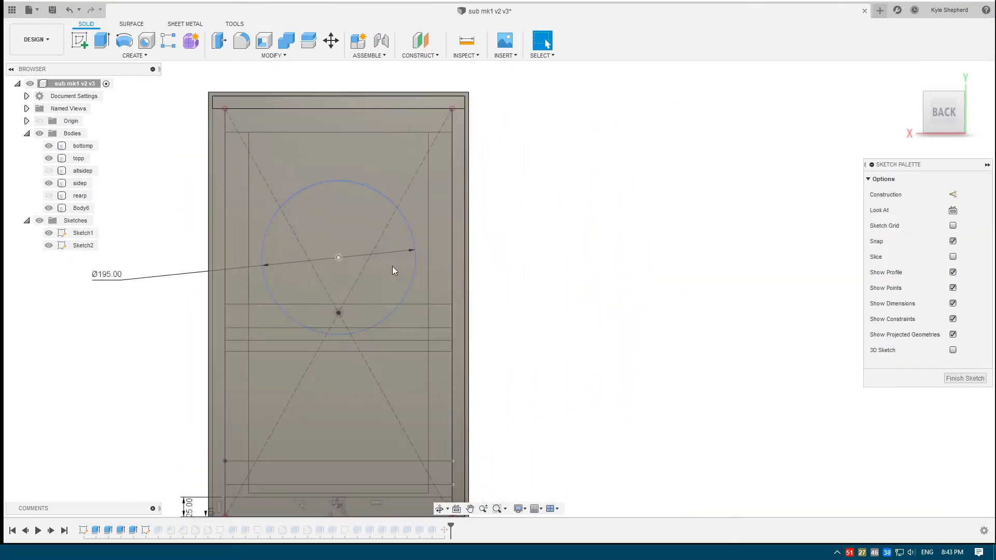
- Draw a 214 mm diameter circle concentric with the existing driver cutout circle on the front panel sketch
key(c)
click(339, 258)
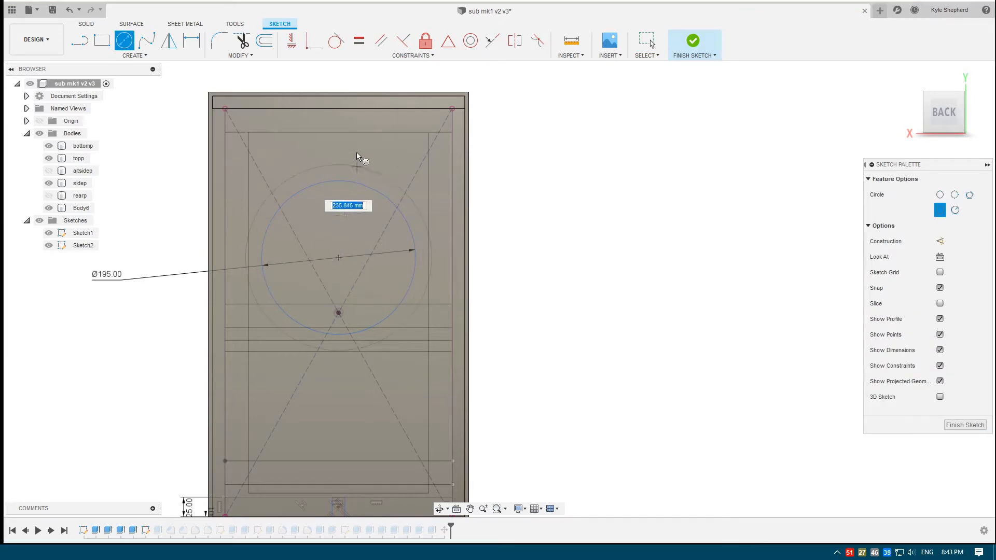
text(214)
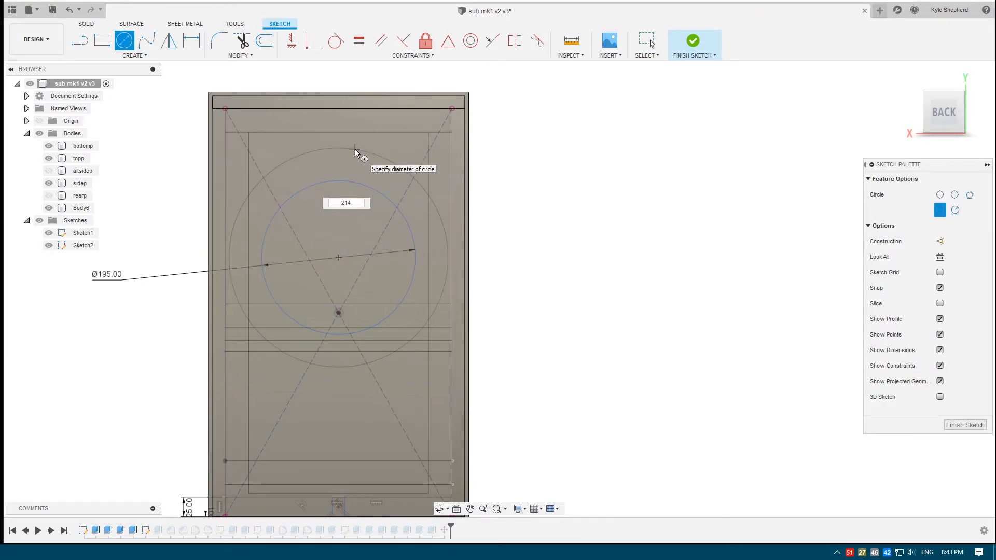
key(Tab)
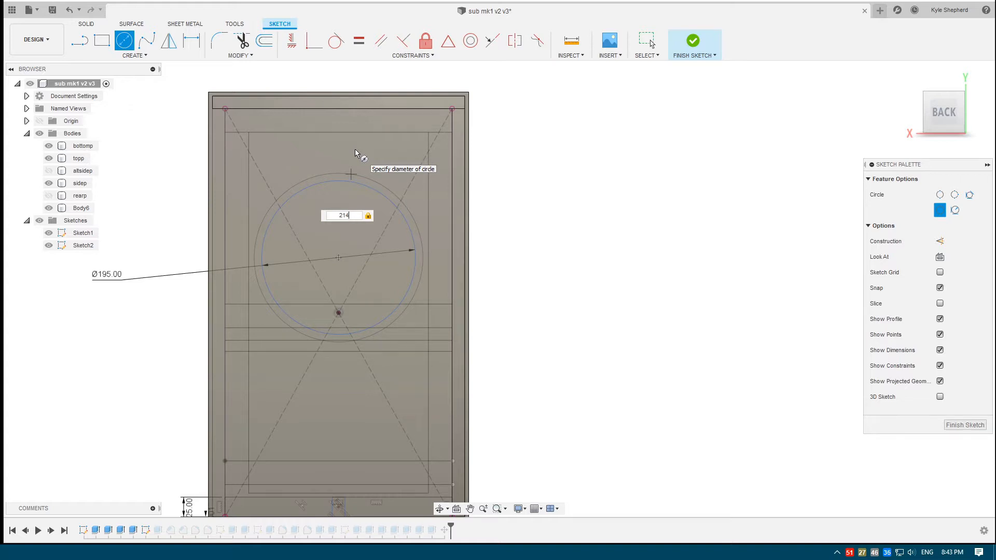
key(Return)
key(Escape)
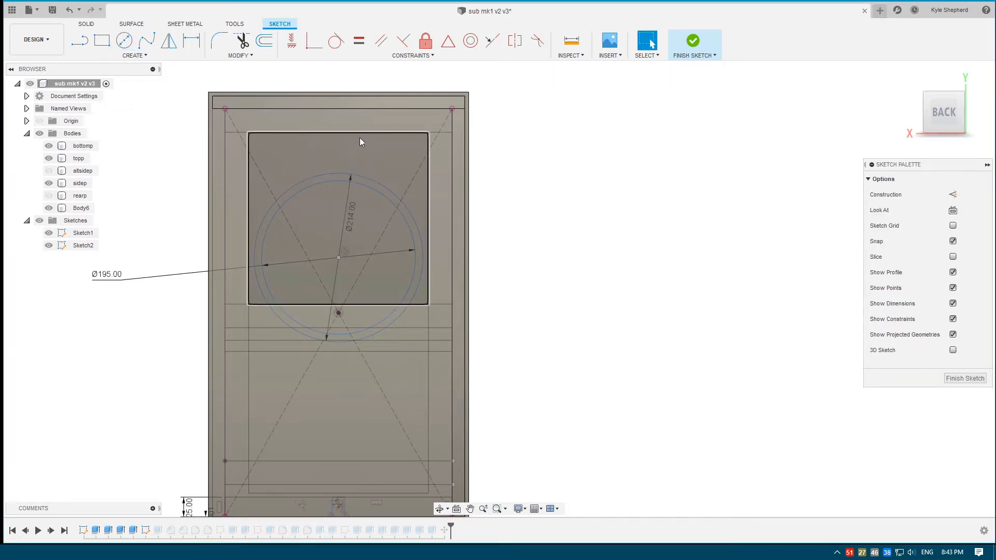
- Set the inner driver cutout circle's diameter to 188 mm and finish the sketch
scroll(355, 150, up, 2)
scroll(294, 207, up, 3)
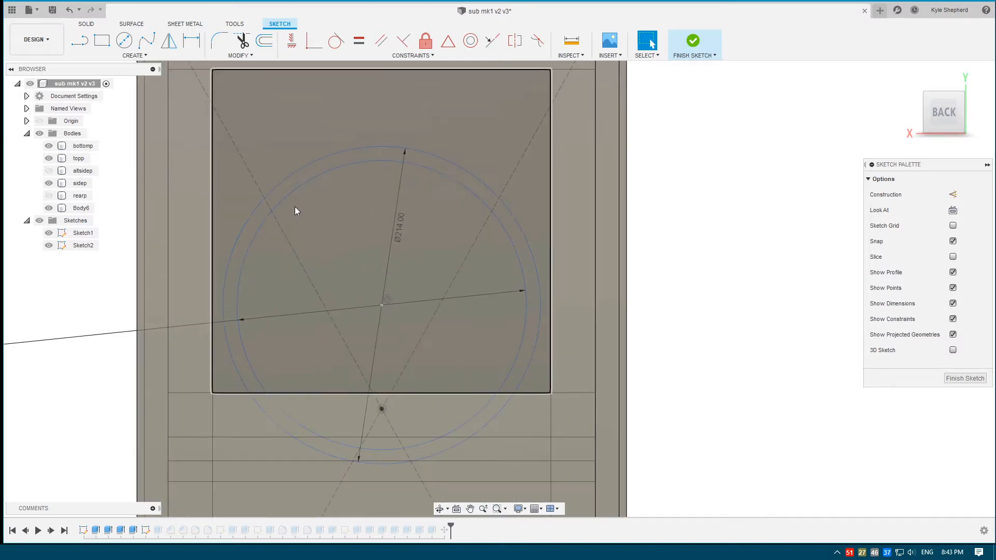
double_click(77, 342)
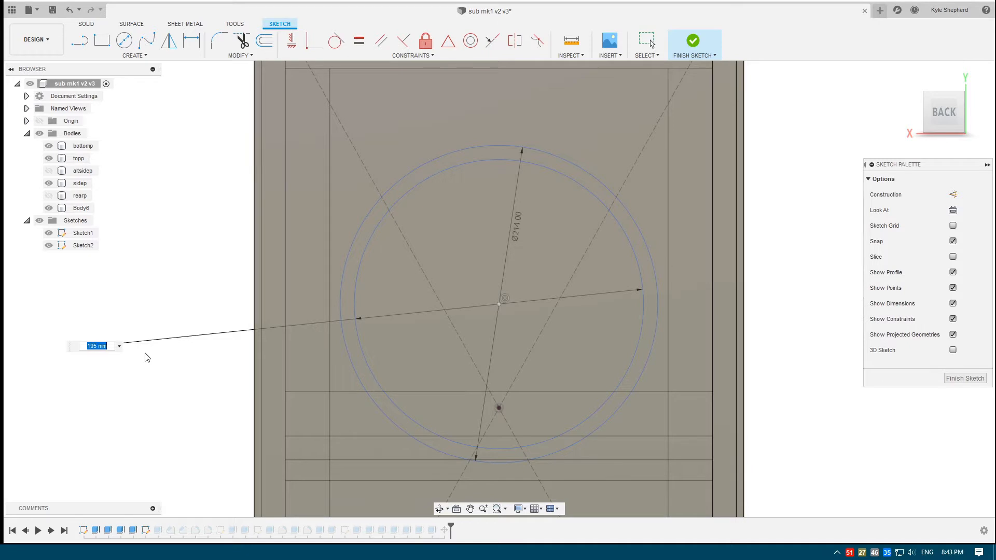
key(Return)
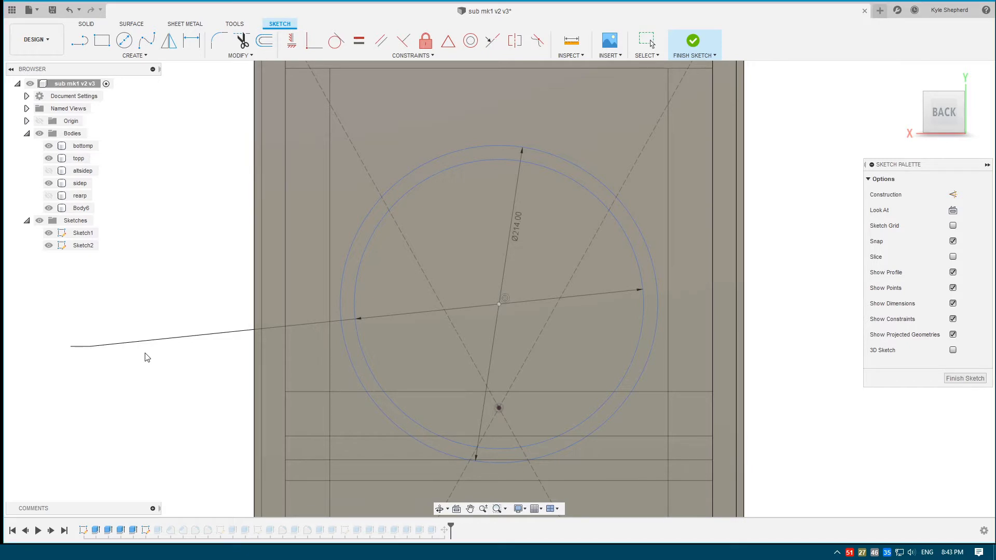
scroll(321, 333, down, 1)
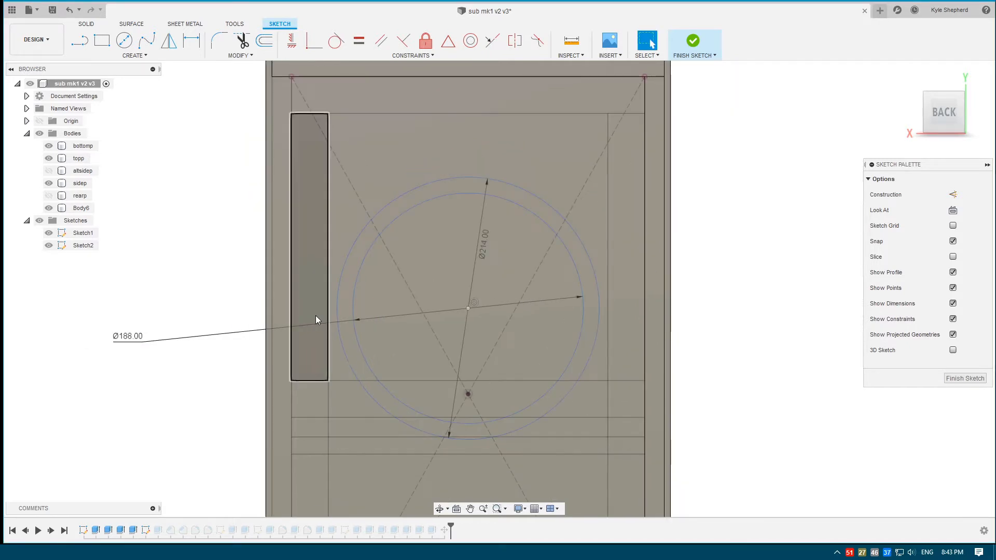
click(965, 378)
- Select the front panel brace body below the driver cutout and move it 10 mm along Y
mouse_move(706, 338)
shift+middle_down()
mouse_move(608, 284)
mouse_move(350, 235)
mouse_move(418, 232)
mouse_move(327, 251)
shift+middle_up()
scroll(306, 376, up, 2)
click(306, 377)
key(m)
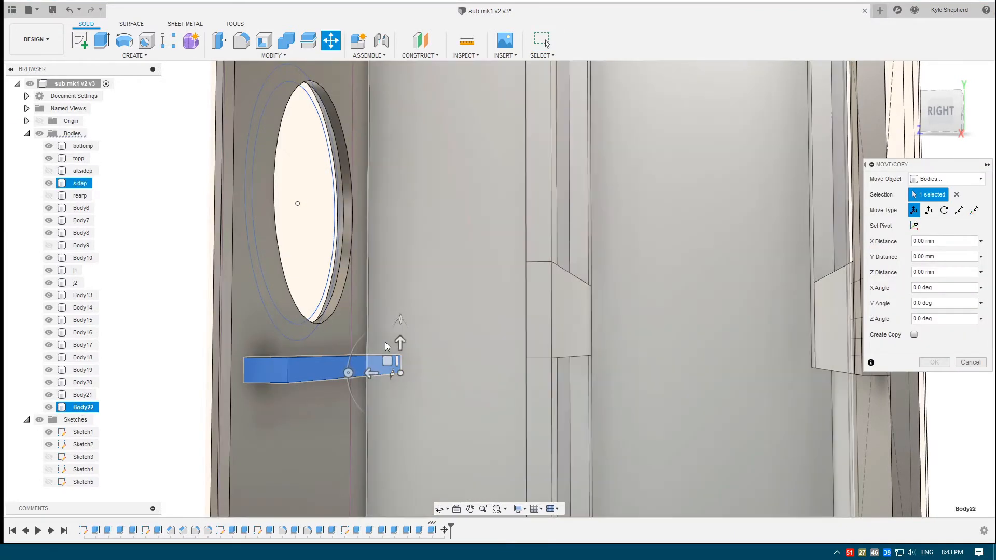
drag(400, 342, 400, 330)
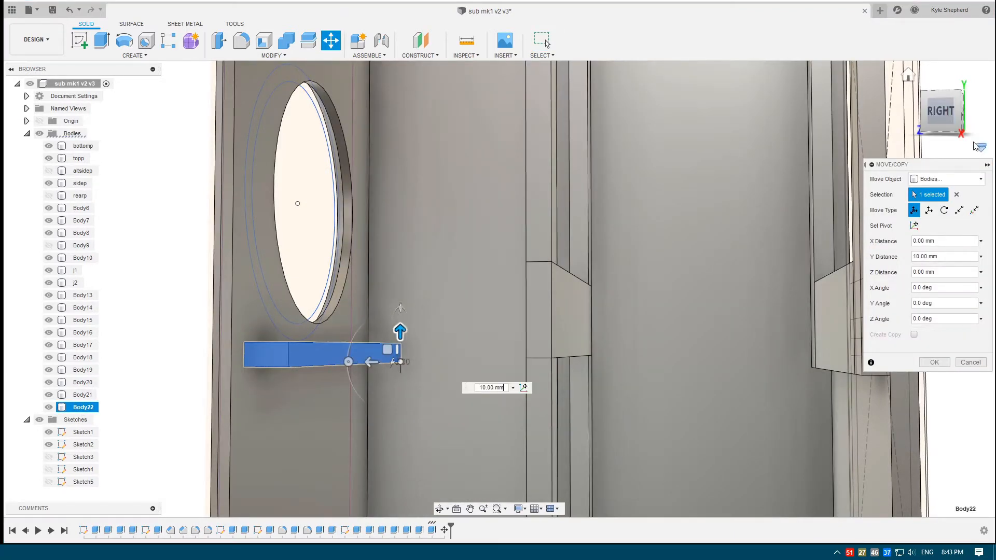
- Check the brace's clearance below the 214 mm circle in an orthographic front view and accept the move
drag(916, 116, 890, 122)
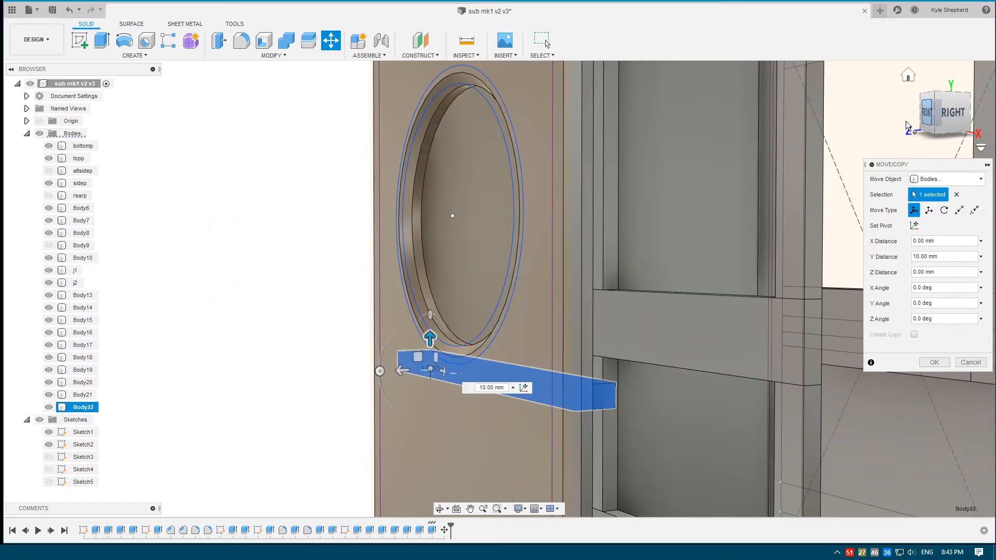
click(927, 112)
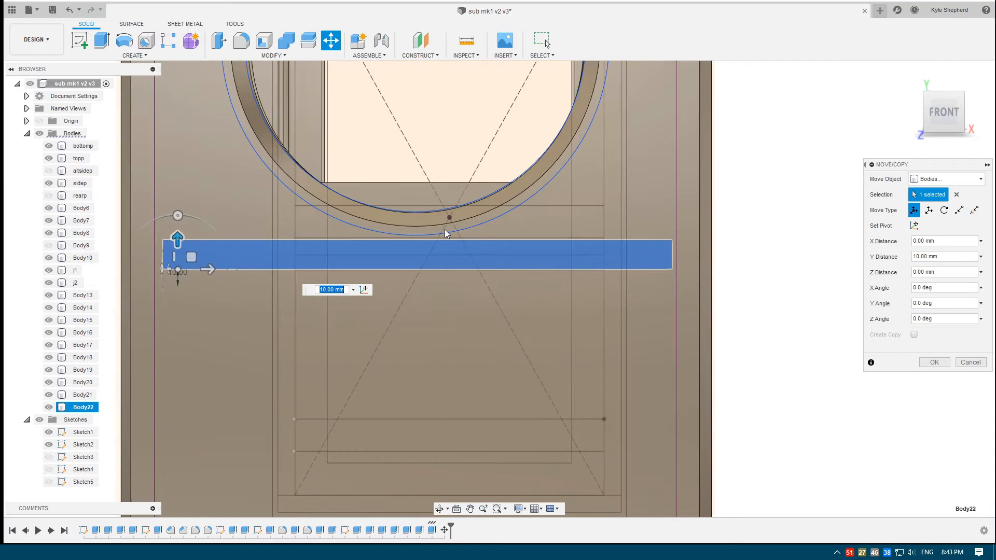
click(981, 147)
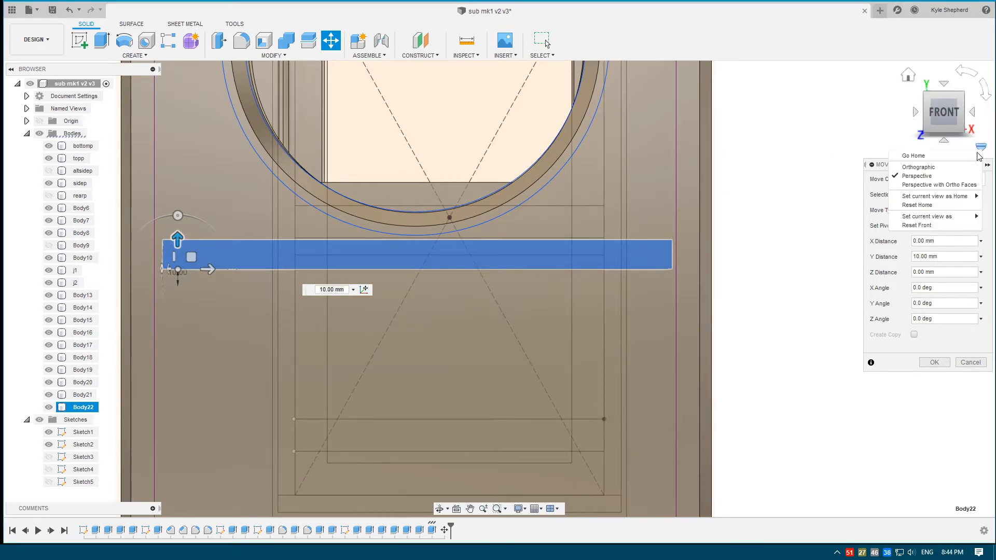
click(905, 178)
scroll(425, 262, up, 3)
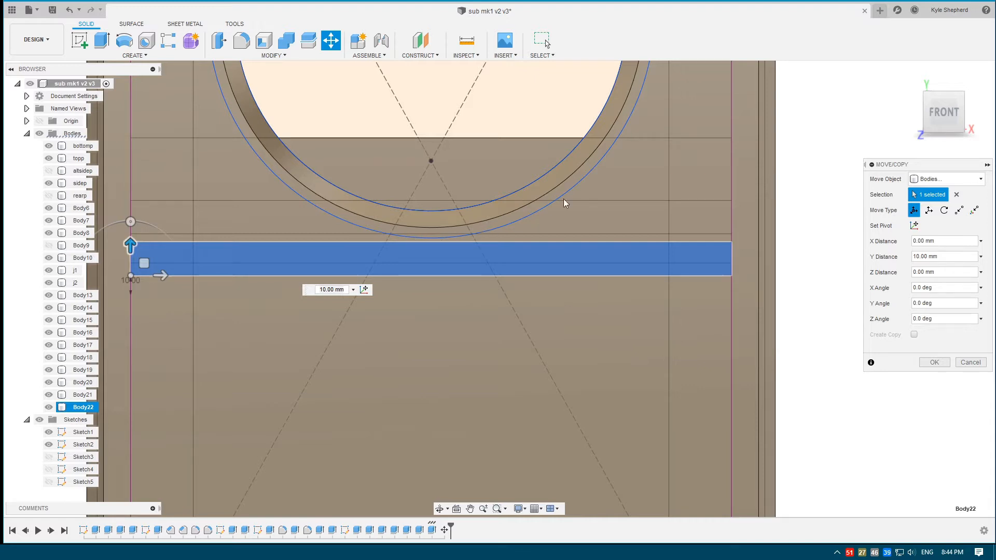
scroll(407, 252, down, 8)
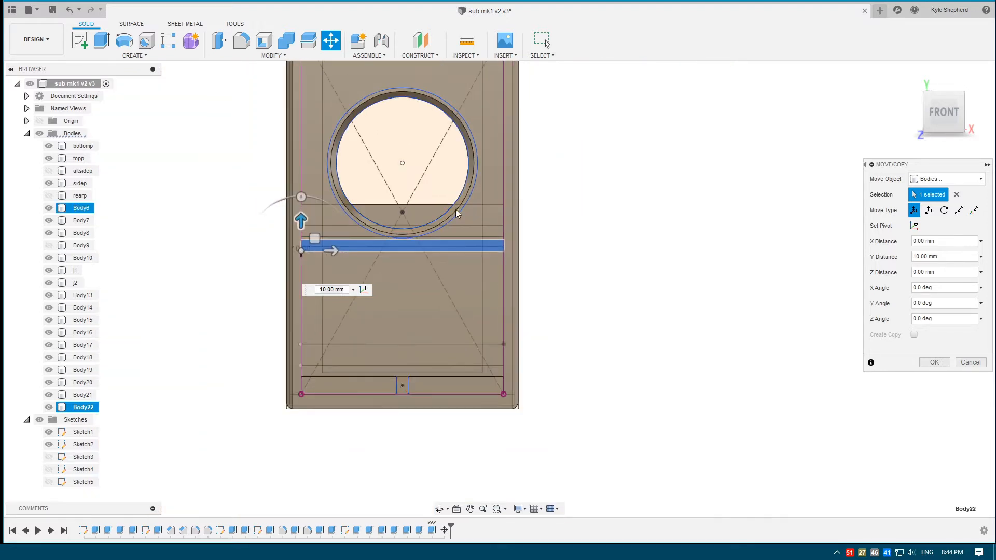
middle_drag(455, 210, 503, 268)
key(Return)
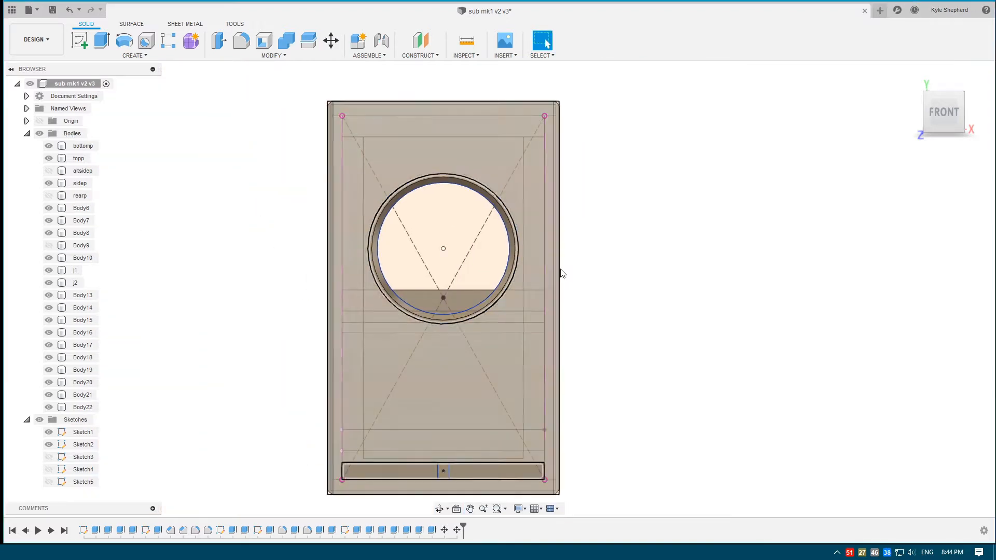
- Return to perspective projection and examine the enclosure's interior bracing from the open side
click(981, 150)
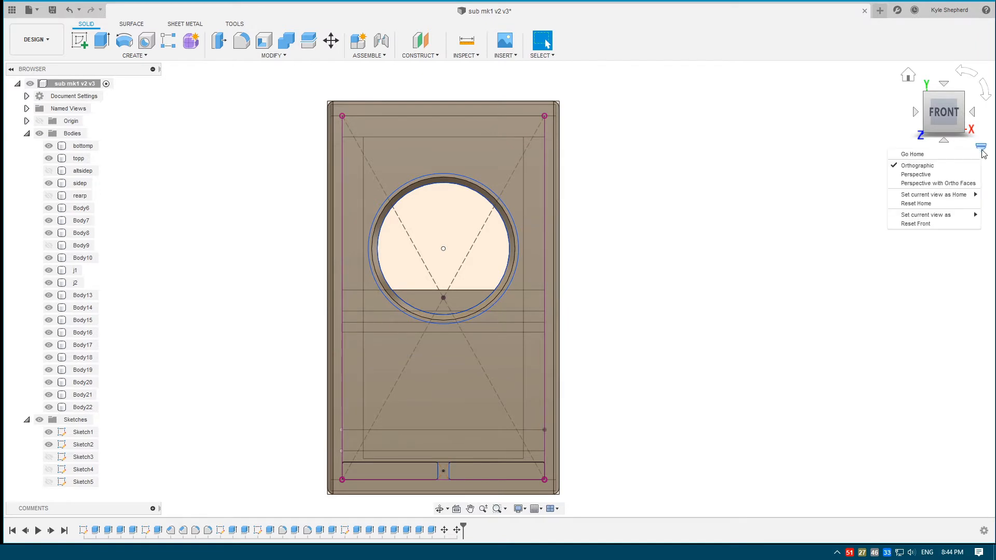
click(952, 177)
shift+middle_drag(522, 248, 418, 242)
scroll(332, 323, up, 2)
middle_drag(332, 244, 356, 261)
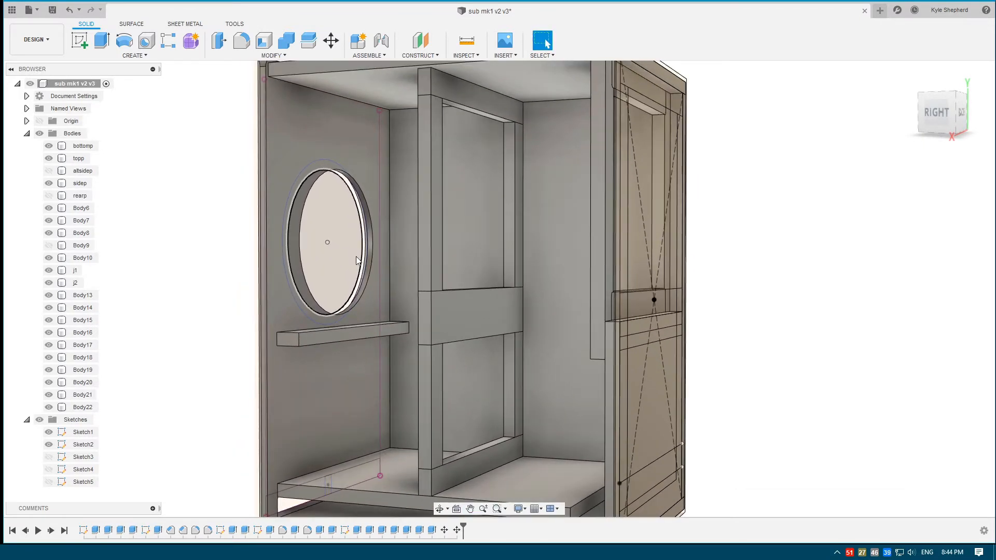
scroll(356, 257, up, 1)
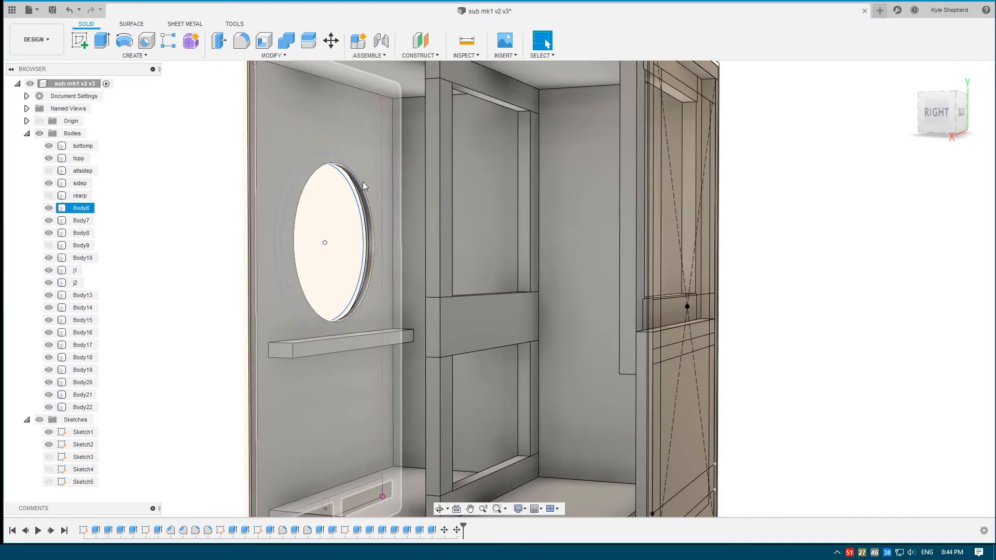
scroll(324, 211, down, 5)
shift+middle_drag(394, 306, 413, 325)
click(414, 325)
shift+middle_drag(439, 280, 495, 266)
click(655, 256)
shift+middle_drag(657, 259, 594, 264)
click(358, 192)
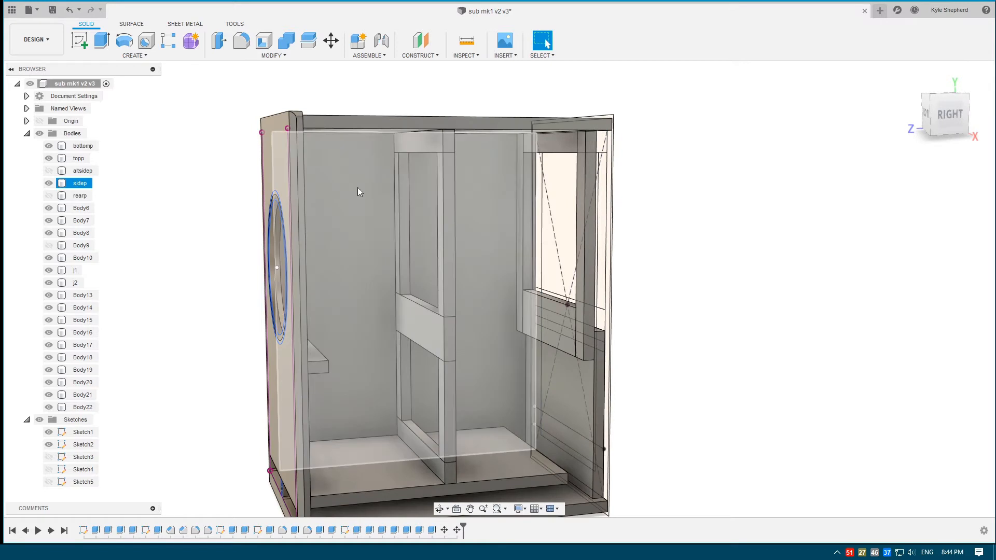
middle_drag(399, 195, 373, 143)
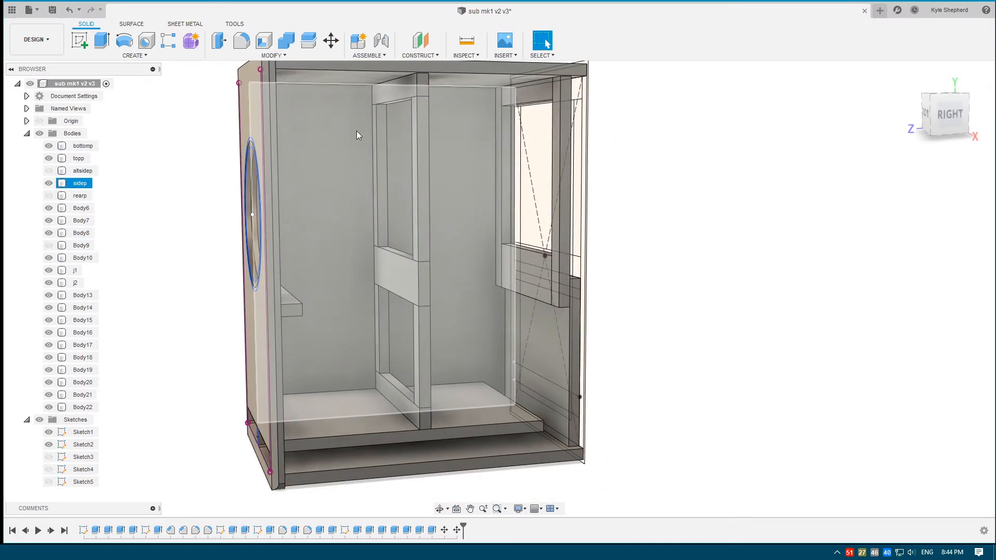
- Show Body9 and the rear panel again, and hide the sketches
click(49, 247)
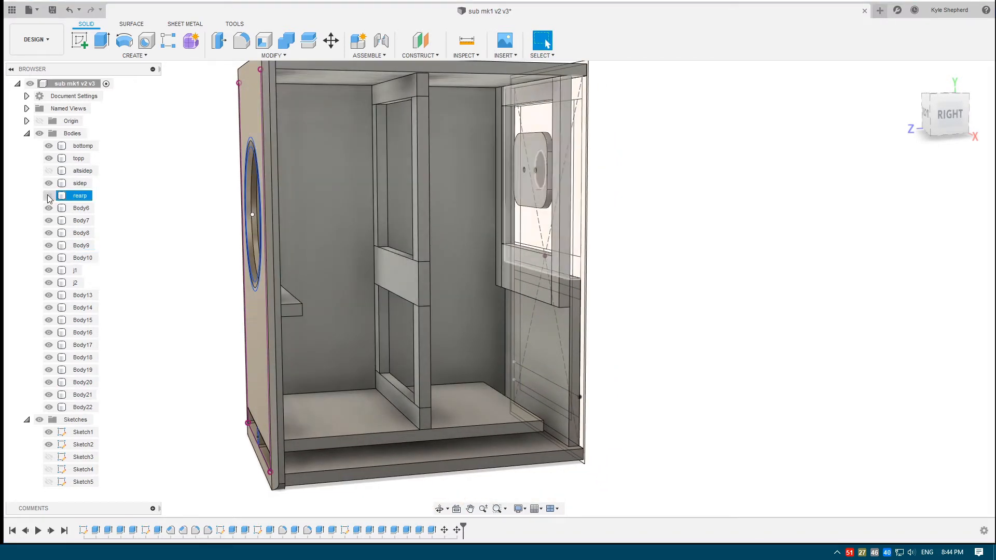
click(48, 171)
click(49, 171)
scroll(711, 251, down, 2)
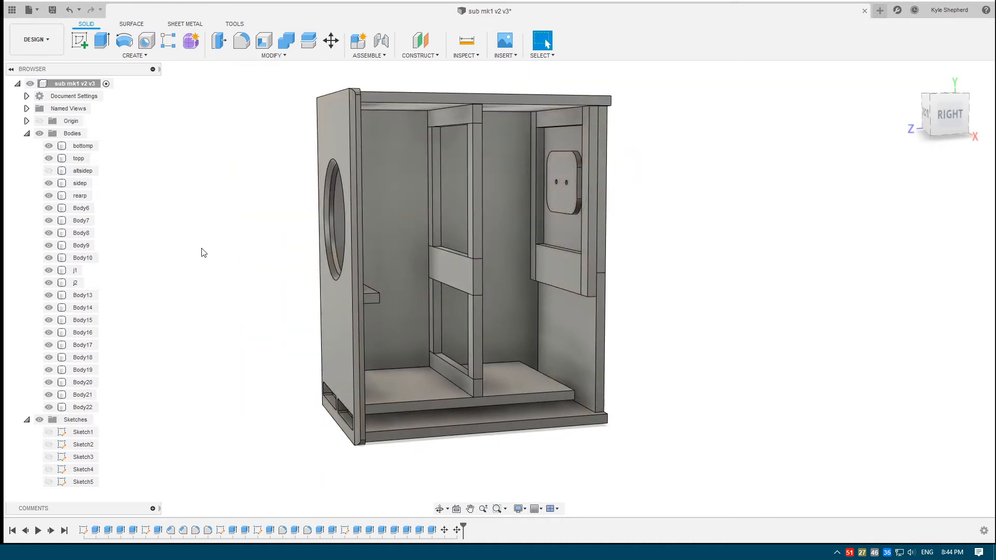
- Look over the complete enclosure and save the design as a new version
mouse_move(596, 244)
shift+middle_down()
mouse_move(570, 233)
mouse_move(625, 225)
mouse_move(638, 236)
mouse_move(685, 237)
mouse_move(652, 240)
mouse_move(633, 214)
mouse_move(585, 223)
mouse_move(599, 229)
mouse_move(593, 246)
shift+middle_up()
scroll(563, 390, up, 3)
shift+middle_drag(556, 420, 521, 418)
shift+middle_drag(559, 382, 513, 261)
scroll(503, 201, down, 2)
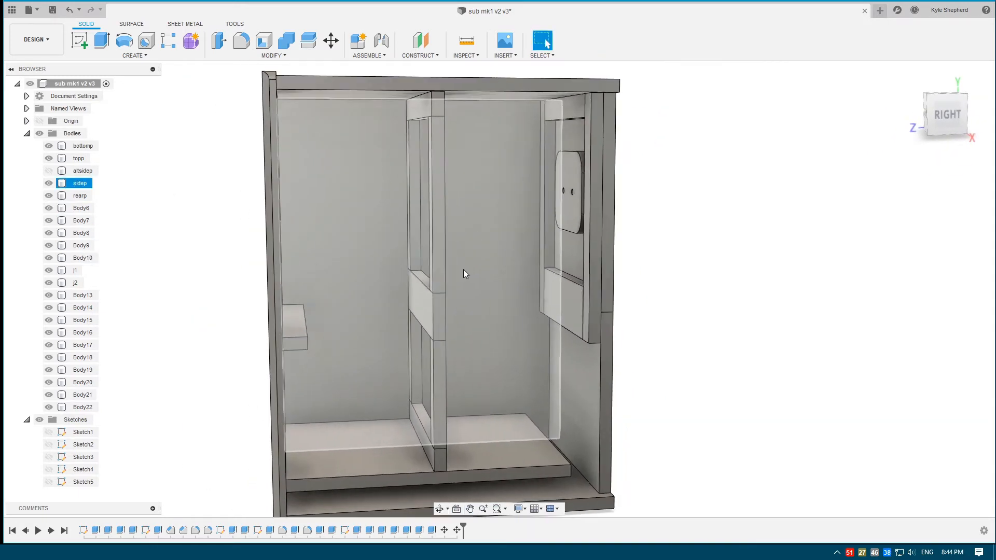
key(ctrl+s)
key(Return)
- Measure the enclosure's overall depth between the lower rear panel's outer face and the front panel's outer face
mouse_move(488, 255)
shift+middle_down()
mouse_move(533, 226)
mouse_move(616, 211)
mouse_move(591, 202)
mouse_move(524, 213)
mouse_move(529, 223)
mouse_move(503, 219)
mouse_move(519, 232)
mouse_move(594, 216)
mouse_move(547, 233)
mouse_move(551, 241)
mouse_move(561, 231)
mouse_move(545, 245)
mouse_move(609, 244)
mouse_move(483, 233)
mouse_move(471, 247)
shift+middle_up()
click(530, 225)
scroll(471, 247, up, 3)
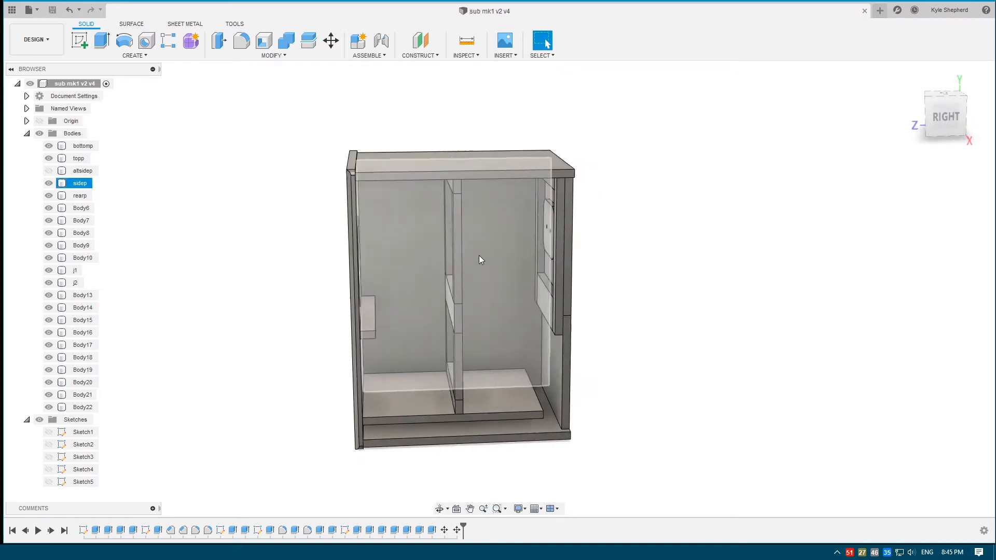
click(468, 48)
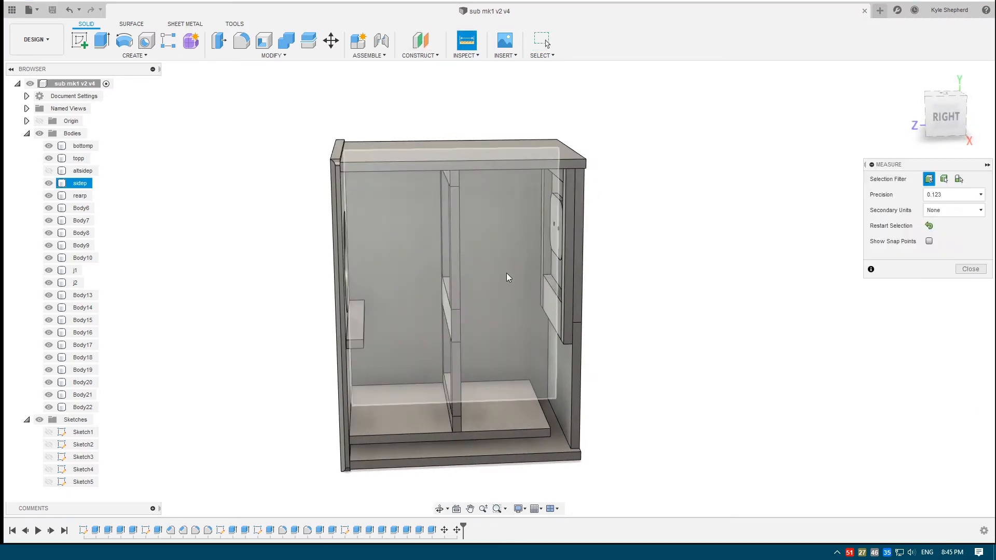
shift+middle_drag(507, 273, 466, 283)
scroll(521, 365, up, 1)
click(521, 365)
shift+middle_drag(402, 315, 415, 376)
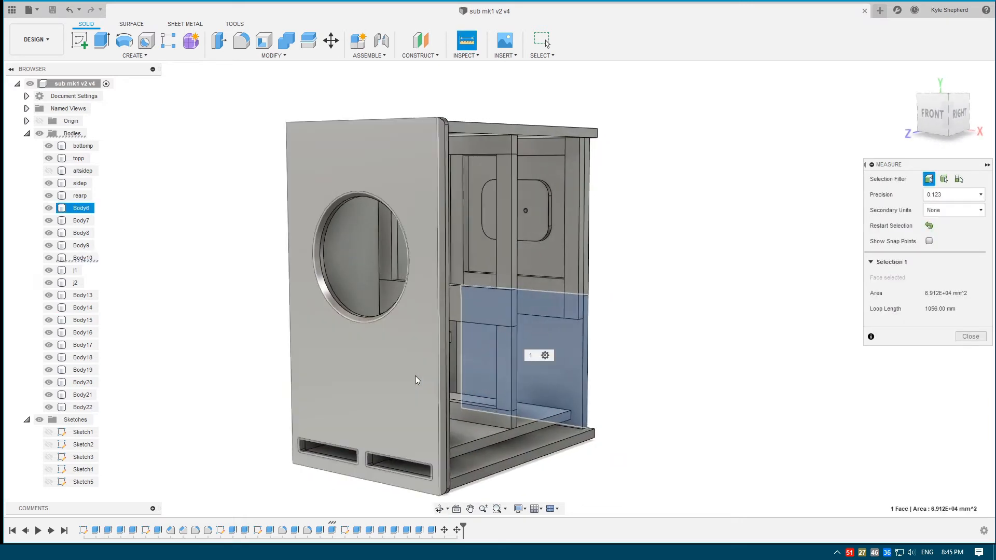
click(416, 375)
shift+middle_drag(618, 263, 564, 261)
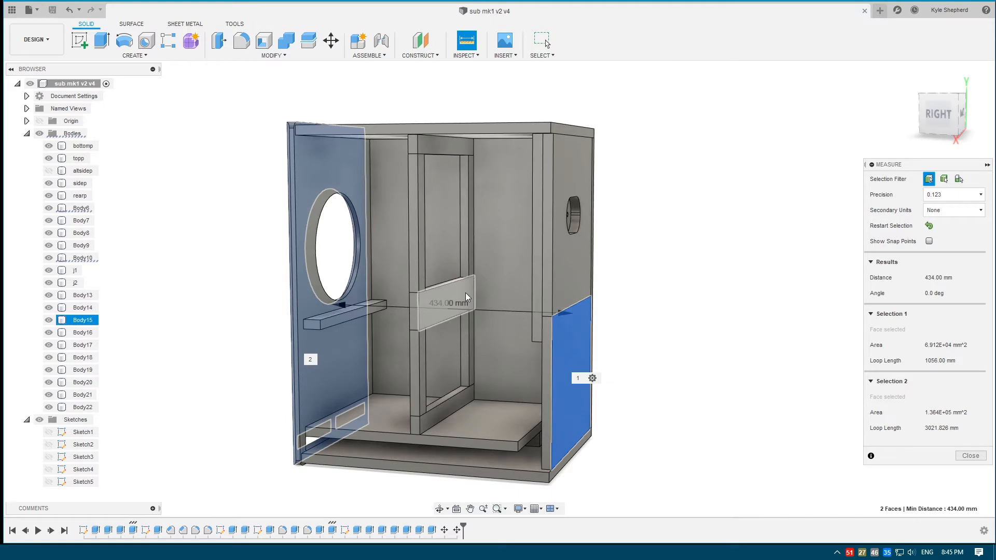
scroll(435, 303, up, 2)
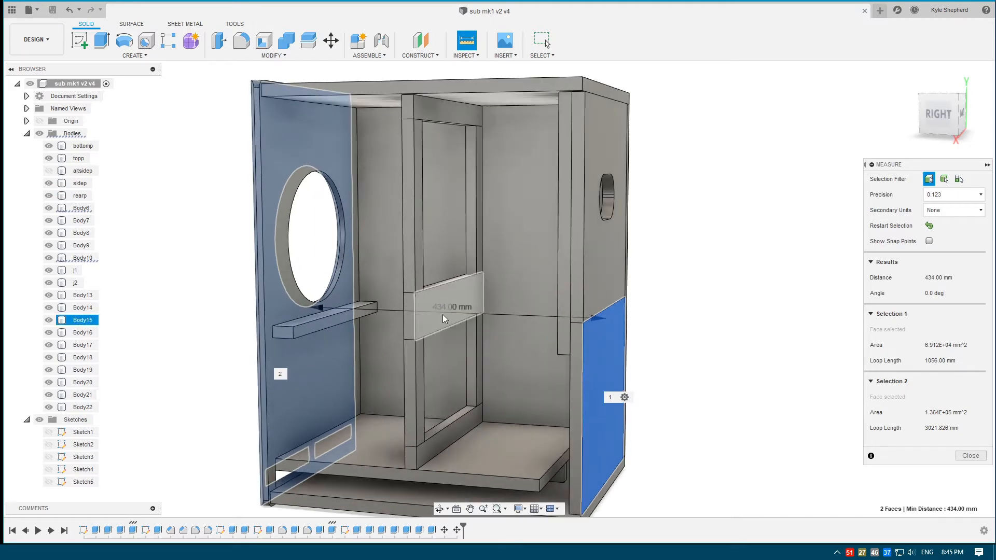
scroll(431, 319, down, 2)
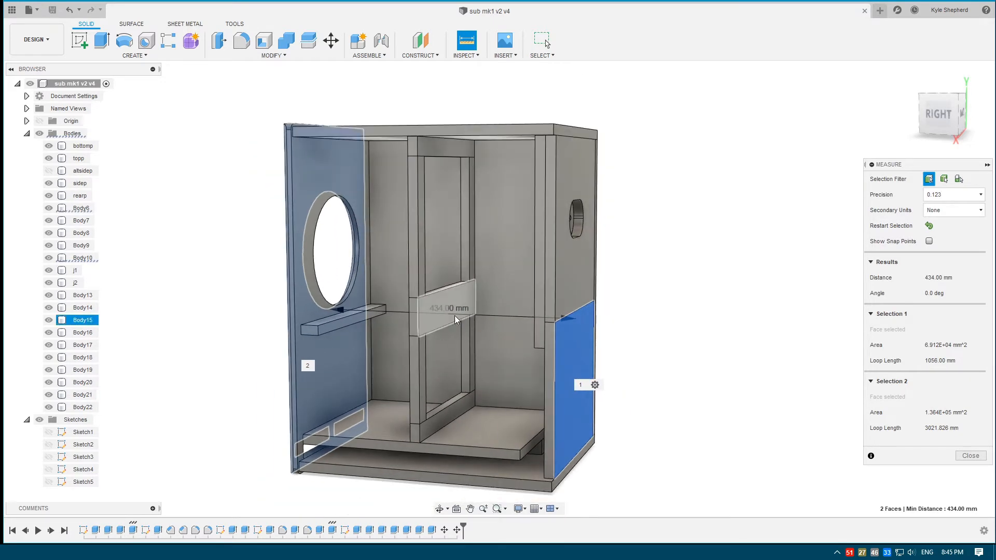
key(Escape)
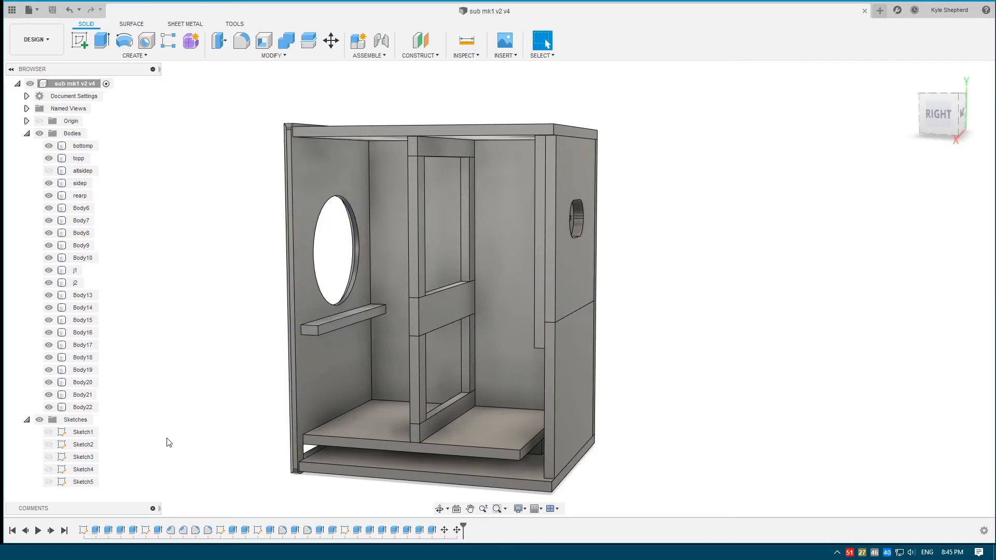
- Edit the first extrusion, which forms the top and bottom panels, and set its distance to 430 mm
click(94, 533)
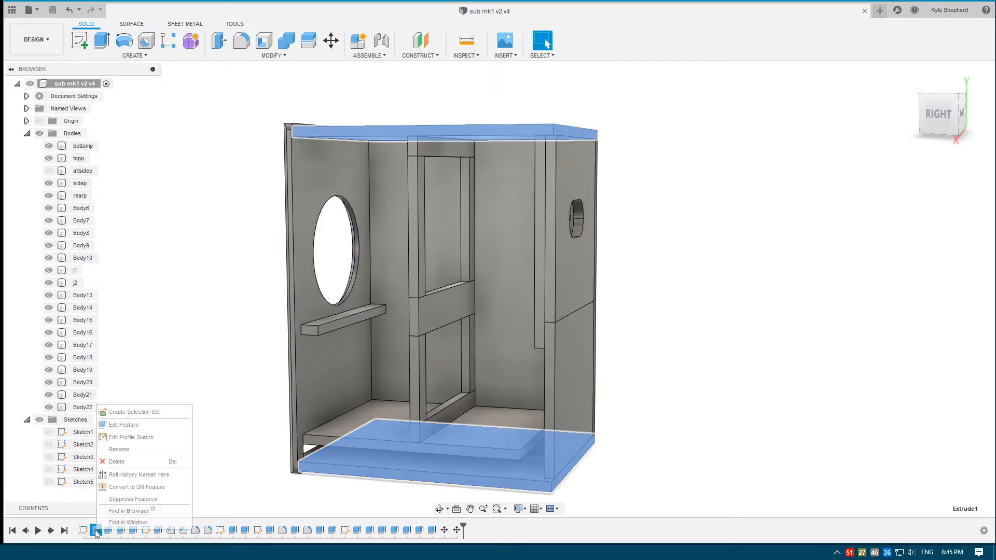
click(120, 425)
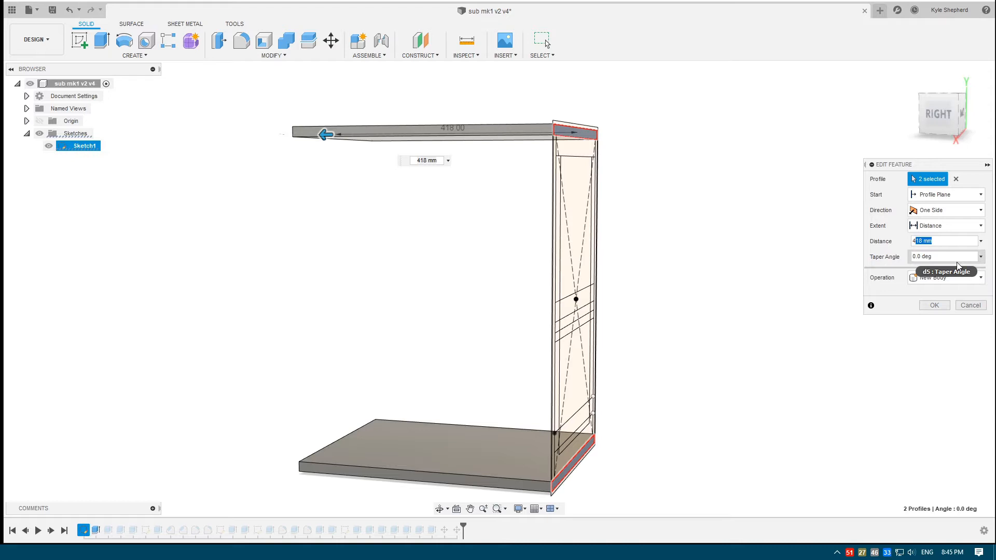
text(30)
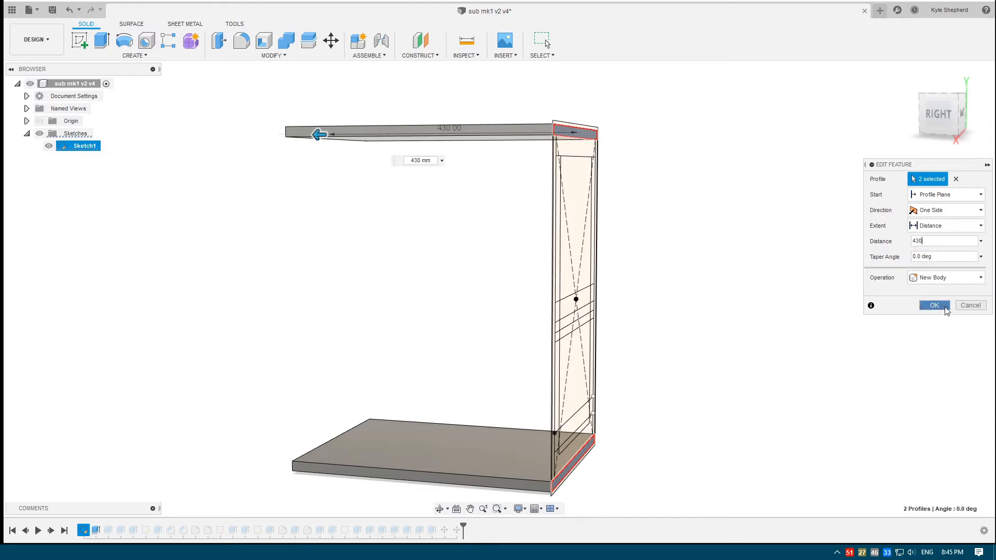
click(935, 306)
- Measure the enclosure's overall depth between the lower rear panel's outer face and the front panel's outer face again
shift+middle_drag(578, 260, 460, 134)
click(462, 54)
click(580, 378)
shift+middle_drag(580, 378, 415, 382)
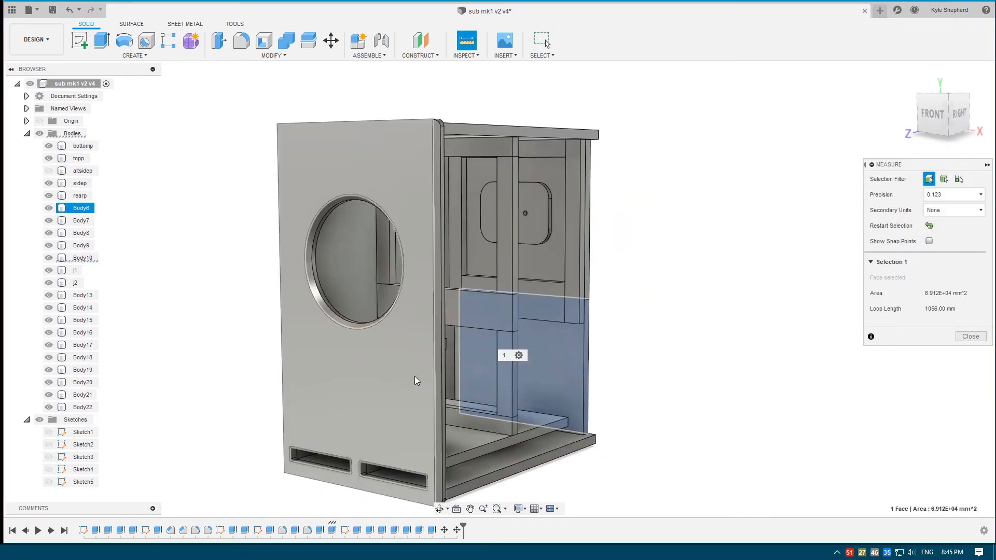
click(417, 386)
shift+middle_drag(597, 321, 650, 339)
scroll(414, 318, up, 1)
click(958, 458)
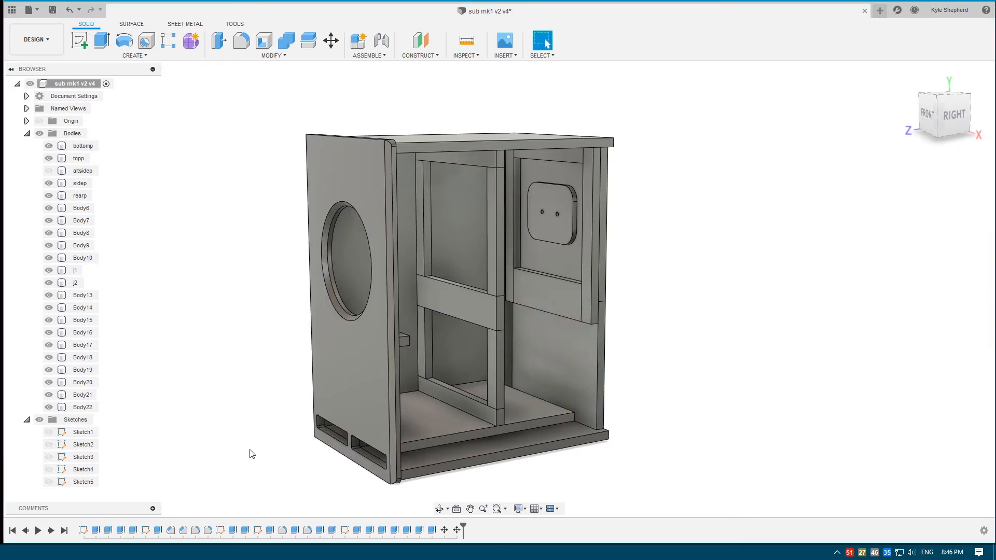
- Edit the extrusion that forms the top and bottom panels and set its distance to 429 mm
right_click(108, 531)
click(124, 409)
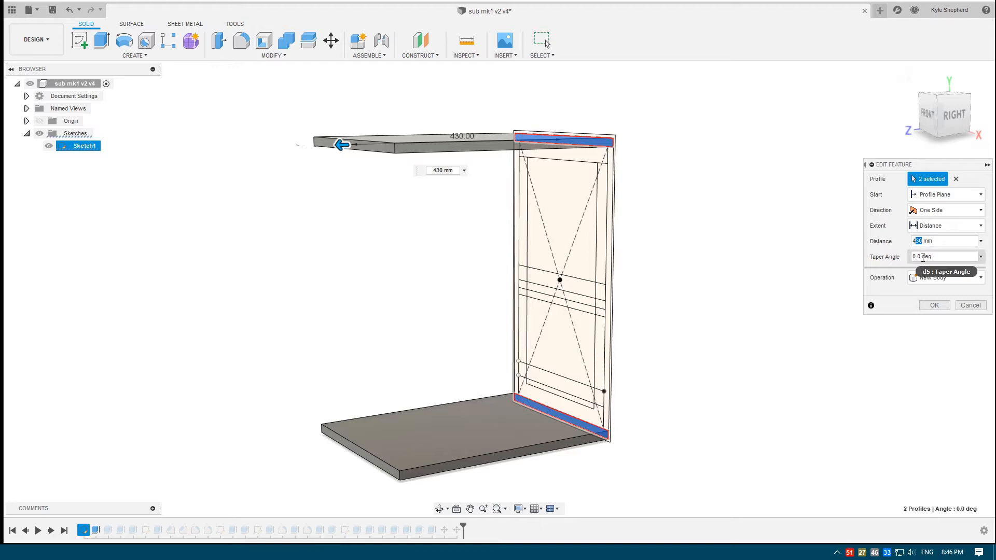
click(934, 305)
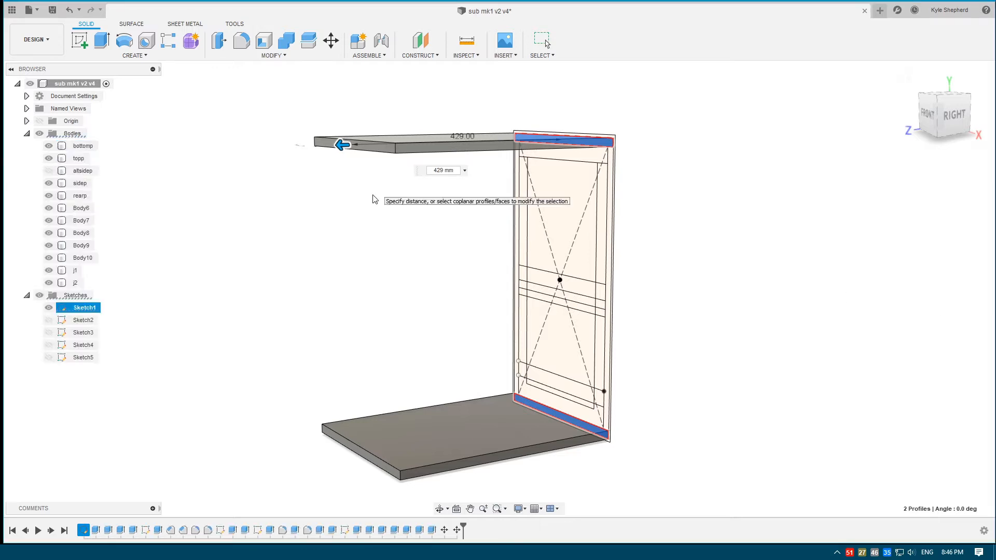
- Hide the four vertical members of the central window brace, Body18 through Body21
shift+middle_drag(445, 212, 482, 214)
click(628, 254)
mouse_move(619, 250)
shift+middle_down()
mouse_move(606, 234)
mouse_move(616, 249)
mouse_move(600, 242)
mouse_move(678, 255)
mouse_move(616, 239)
mouse_move(632, 257)
mouse_move(609, 263)
mouse_move(621, 245)
mouse_move(605, 223)
mouse_move(621, 251)
shift+middle_up()
middle_drag(622, 205, 512, 219)
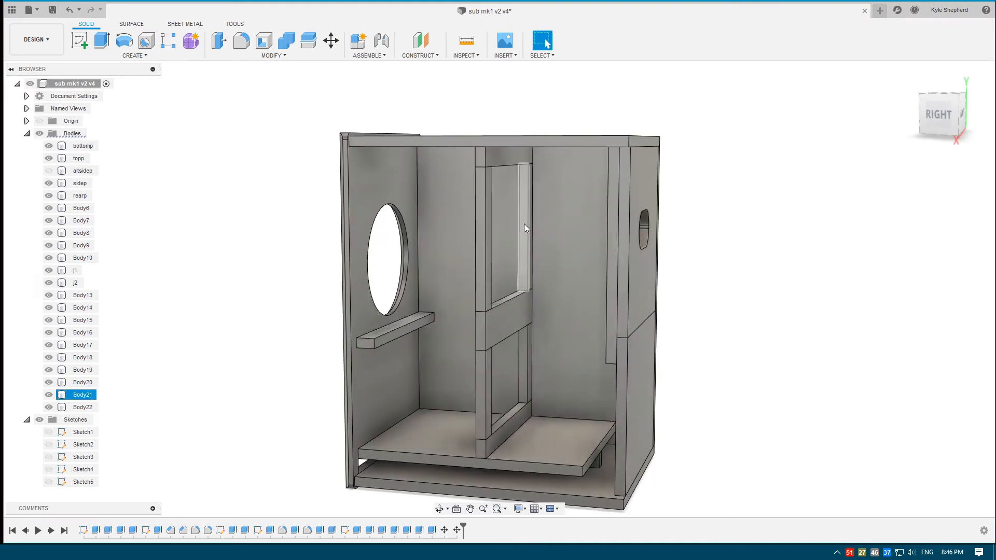
click(524, 228)
ctrl+click(484, 238)
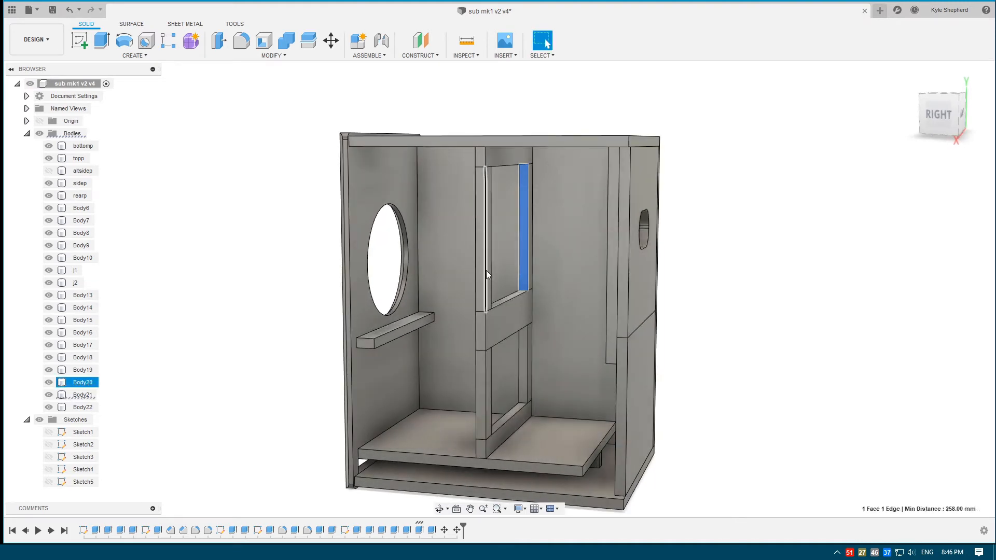
ctrl+click(491, 369)
ctrl+click(527, 349)
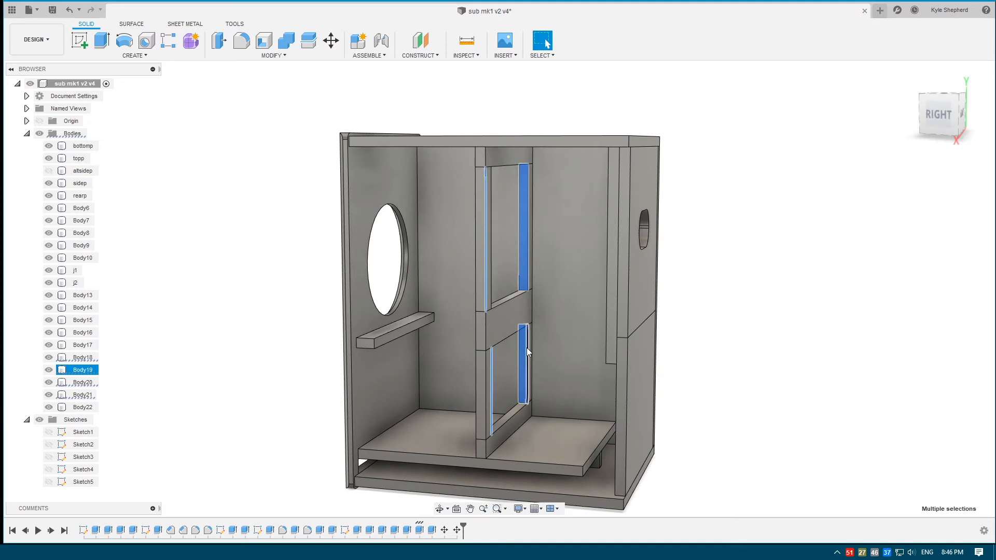
click(83, 357)
shift+click(83, 395)
mouse_move(669, 280)
shift+middle_down()
mouse_move(685, 282)
mouse_move(669, 273)
mouse_move(677, 280)
shift+middle_up()
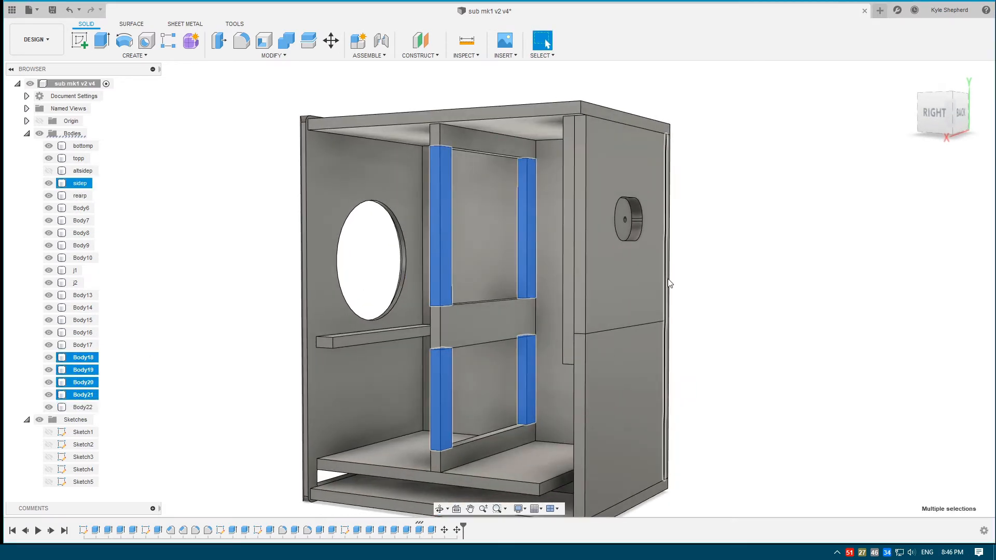
scroll(235, 238, down, 1)
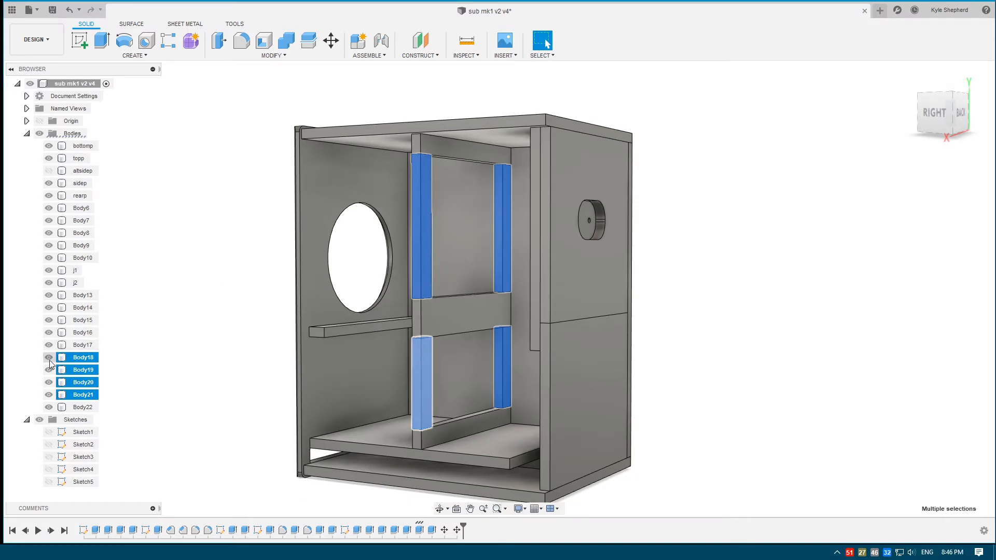
key(v)
- Hide Body17, the lower horizontal member of the central brace resting on the port shelf
shift+middle_drag(705, 249, 749, 251)
click(473, 209)
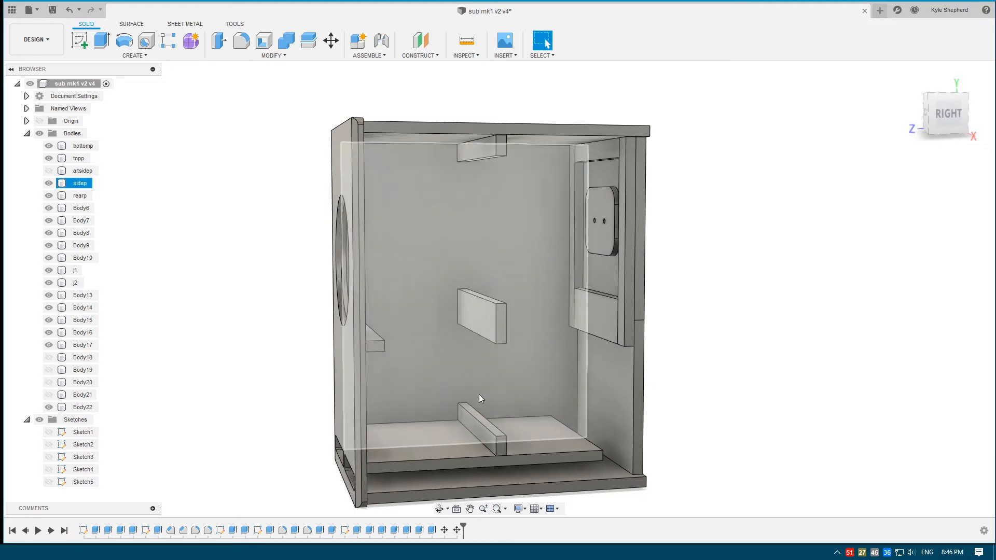
click(667, 233)
mouse_move(667, 234)
shift+middle_down()
mouse_move(658, 224)
mouse_move(670, 216)
mouse_move(692, 231)
mouse_move(674, 236)
mouse_move(681, 216)
mouse_move(686, 236)
mouse_move(698, 227)
mouse_move(656, 229)
mouse_move(689, 228)
mouse_move(674, 223)
shift+middle_up()
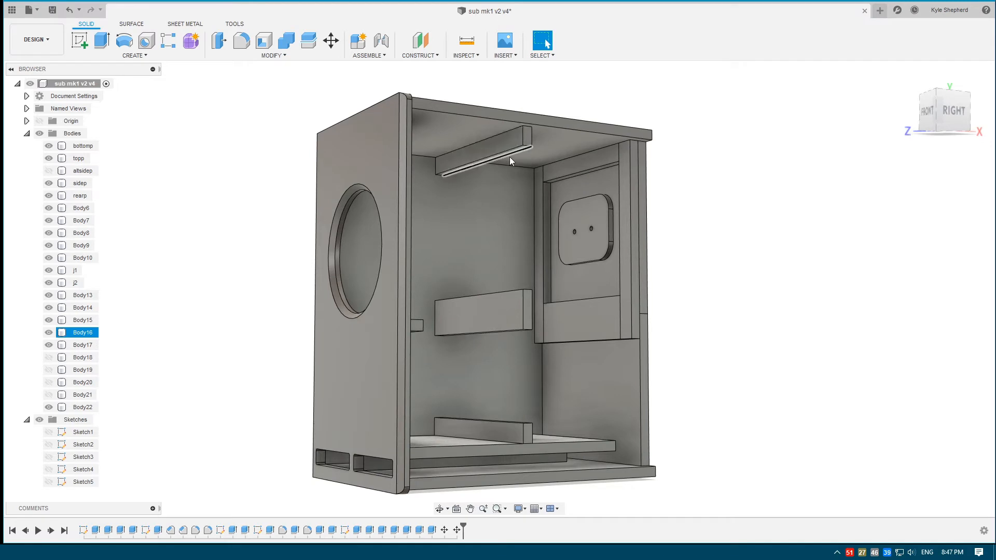
shift+middle_drag(487, 425, 474, 440)
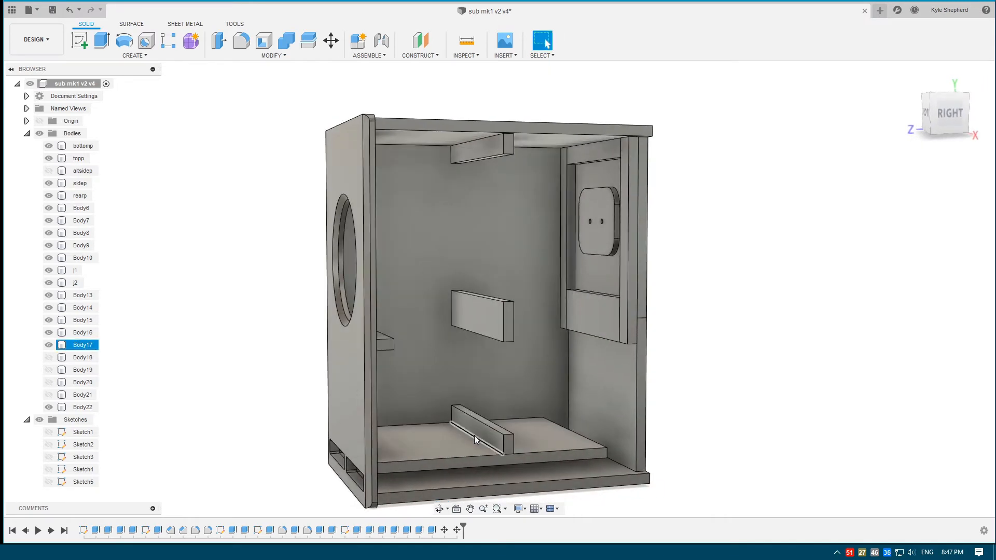
click(49, 345)
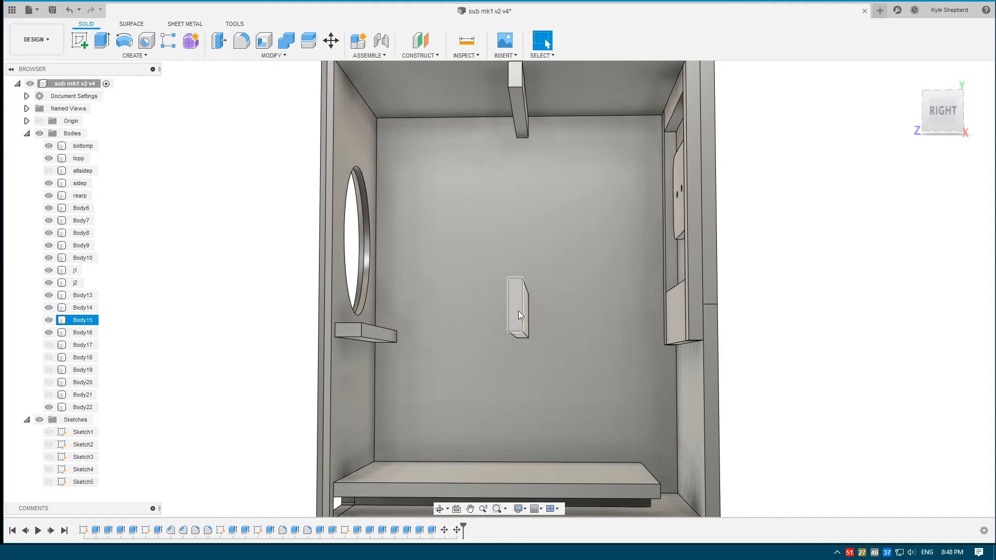
- Rotate the middle cross brace, Body15, about the centre of its end face so it lies nearly flat with a slight tilt
click(83, 320)
key(m)
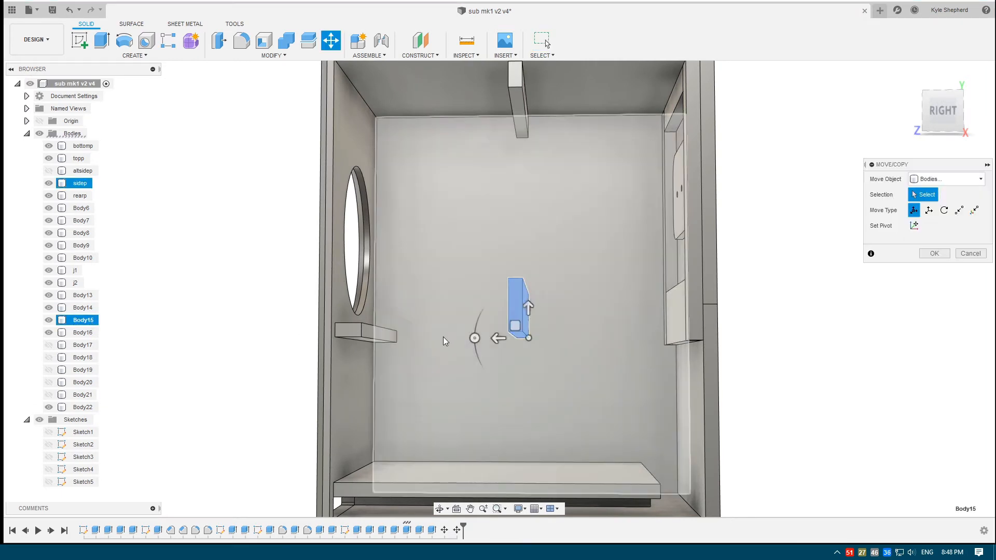
scroll(443, 337, up, 2)
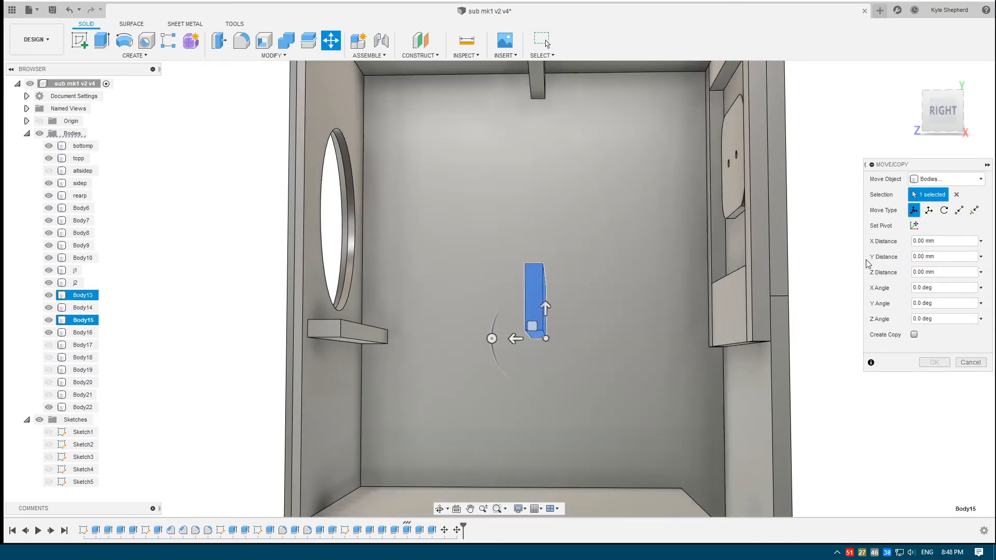
click(536, 299)
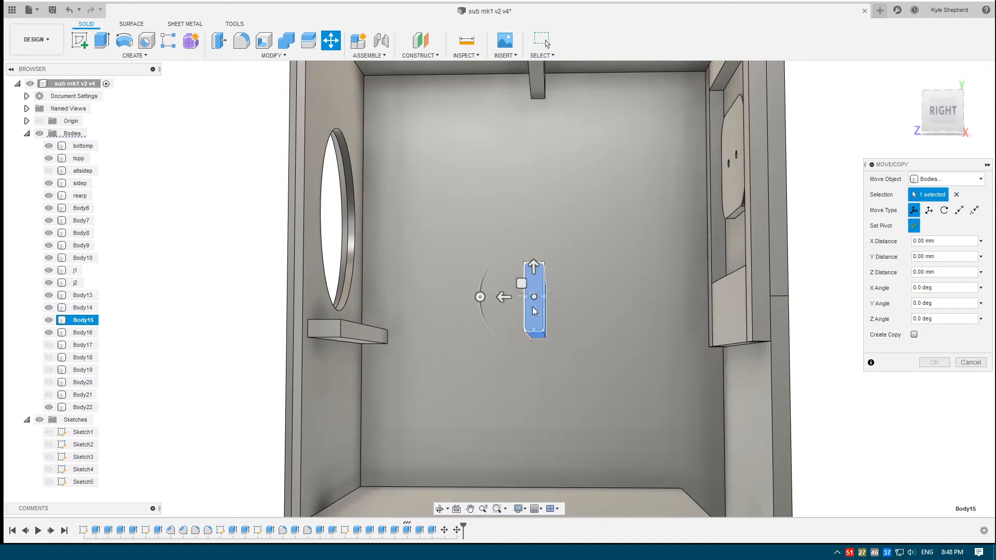
click(915, 227)
drag(480, 297, 535, 261)
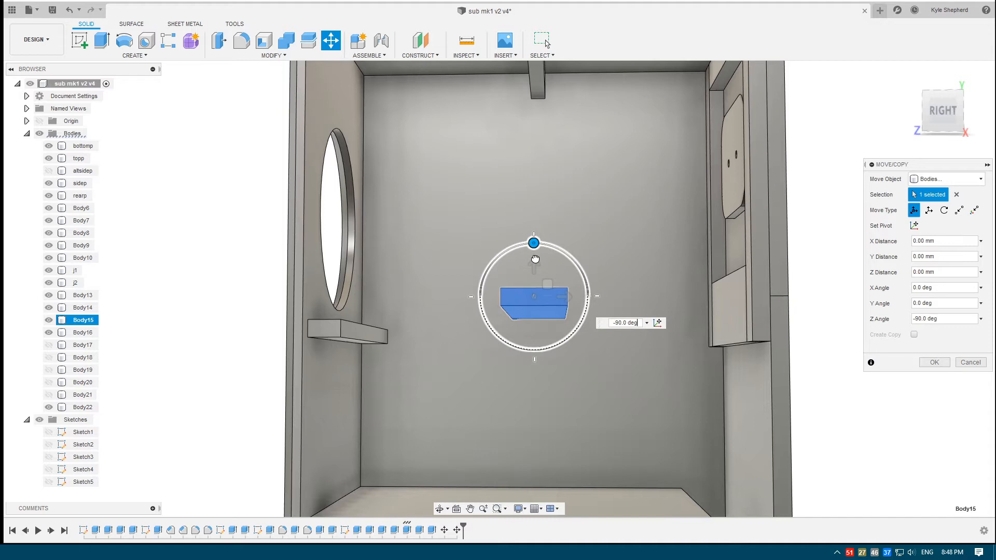
middle_drag(527, 261, 558, 340)
drag(546, 325, 550, 324)
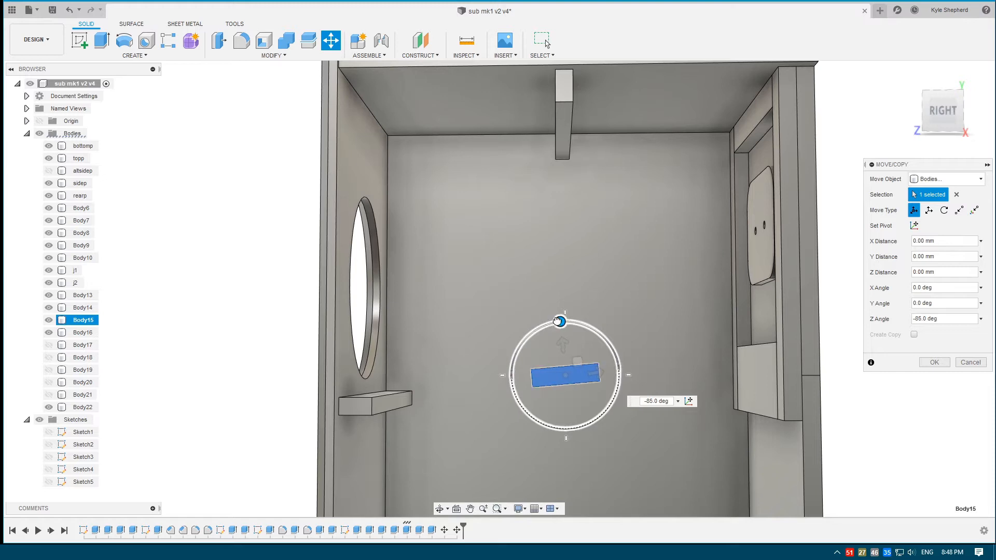
drag(555, 319, 553, 318)
key(Return)
- Examine the tilted cross brace and the remaining top brace inside the enclosure from several angles
scroll(566, 325, down, 3)
mouse_move(579, 321)
shift+middle_down()
mouse_move(577, 340)
mouse_move(547, 336)
mouse_move(573, 320)
mouse_move(571, 338)
shift+middle_up()
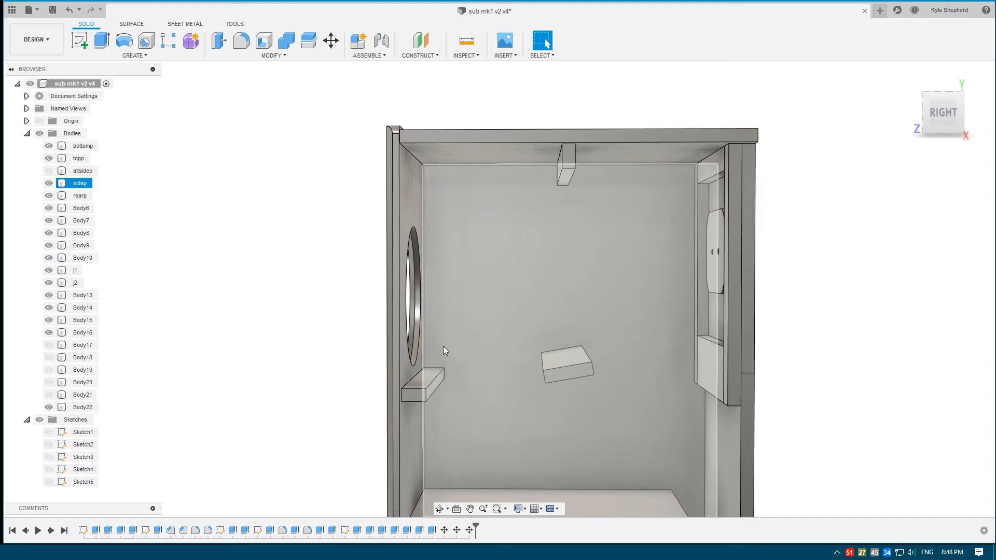
drag(732, 255, 730, 240)
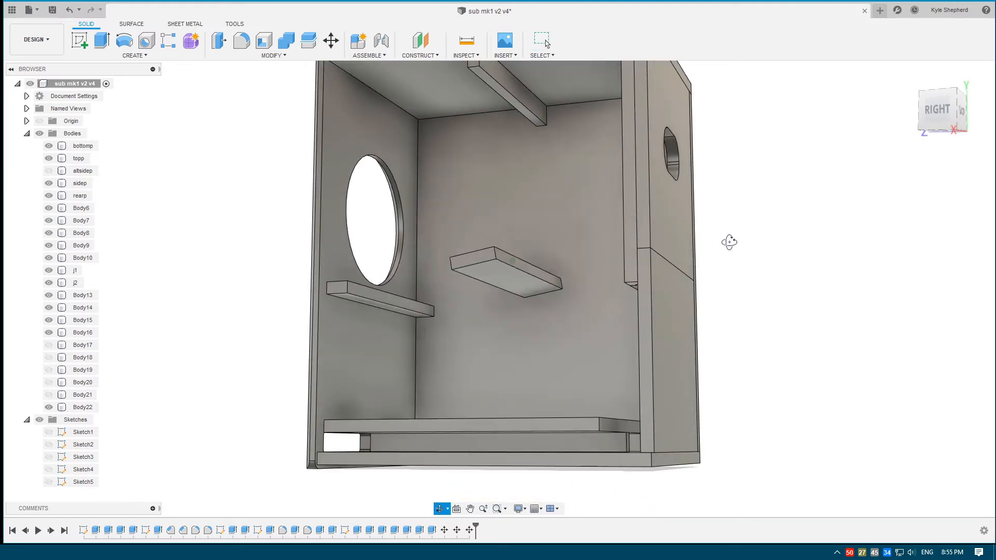
click(511, 212)
click(356, 80)
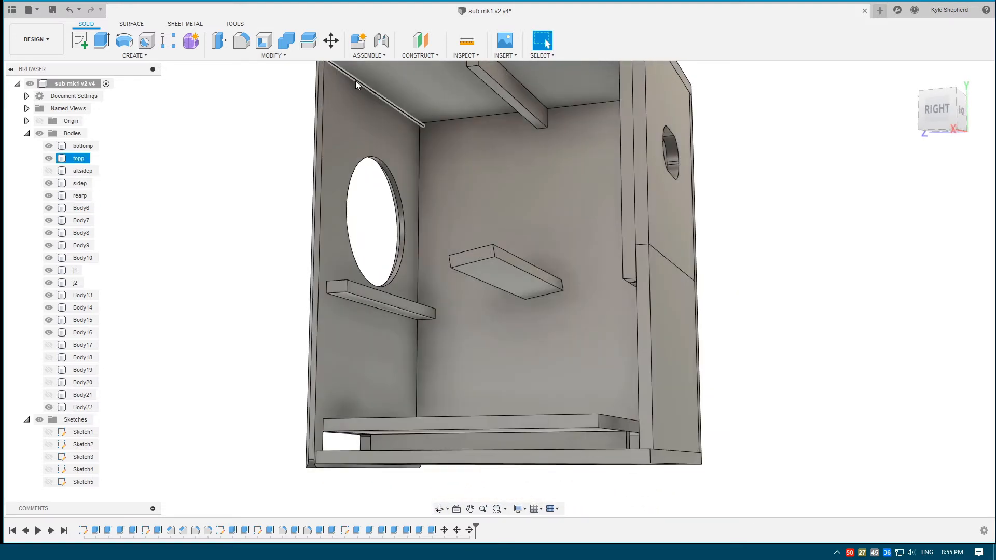
middle_drag(410, 118, 428, 154)
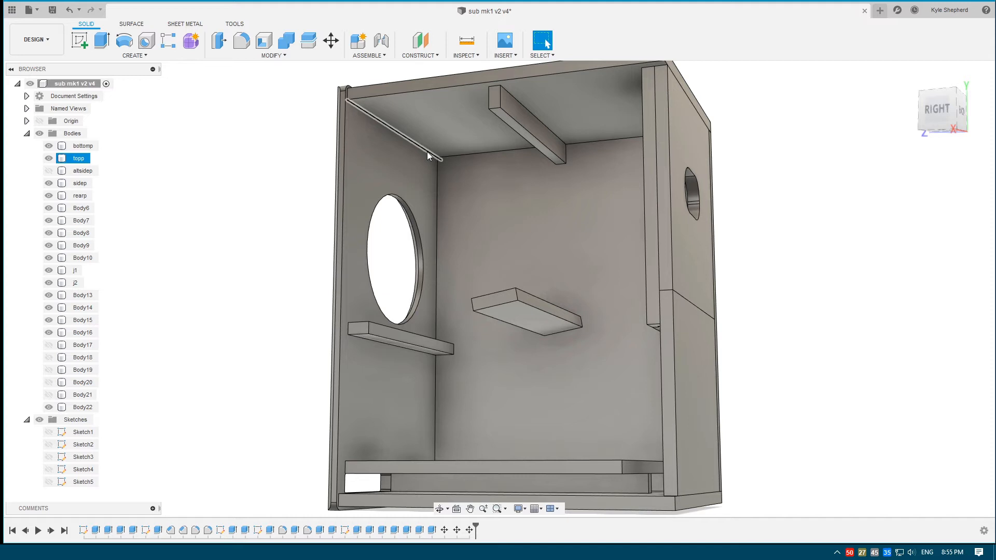
scroll(362, 95, up, 3)
shift+middle_drag(362, 96, 386, 125)
scroll(385, 126, up, 2)
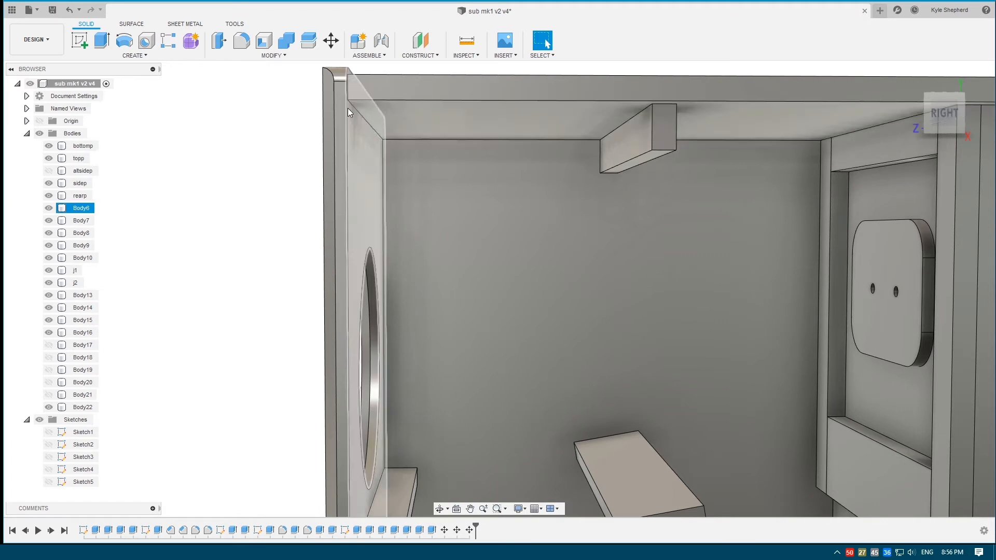
scroll(542, 220, down, 1)
middle_drag(578, 270, 502, 224)
scroll(512, 242, down, 3)
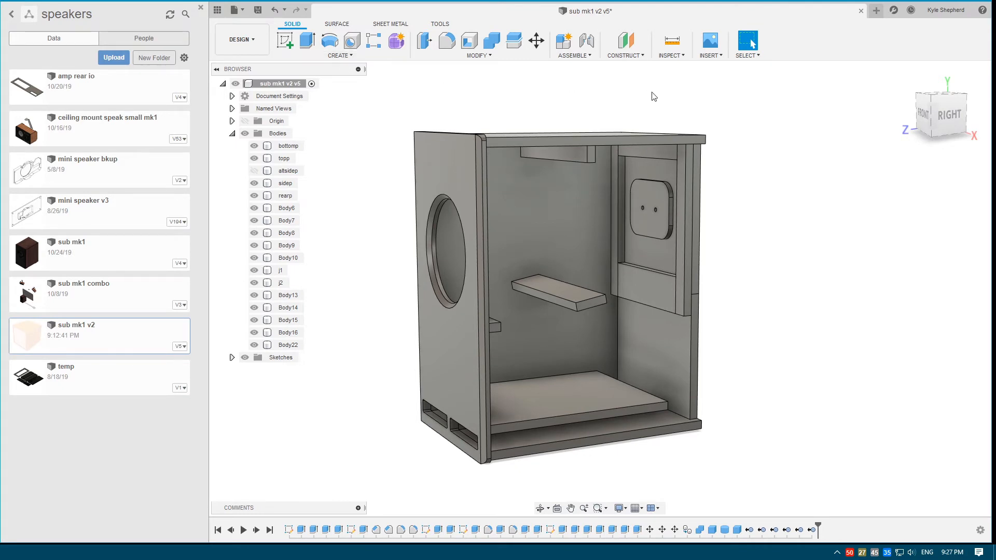
- Show the altsidep panel, then duplicate all enclosure bodies from bottomp to Body22 in place with the originals hidden
click(585, 322)
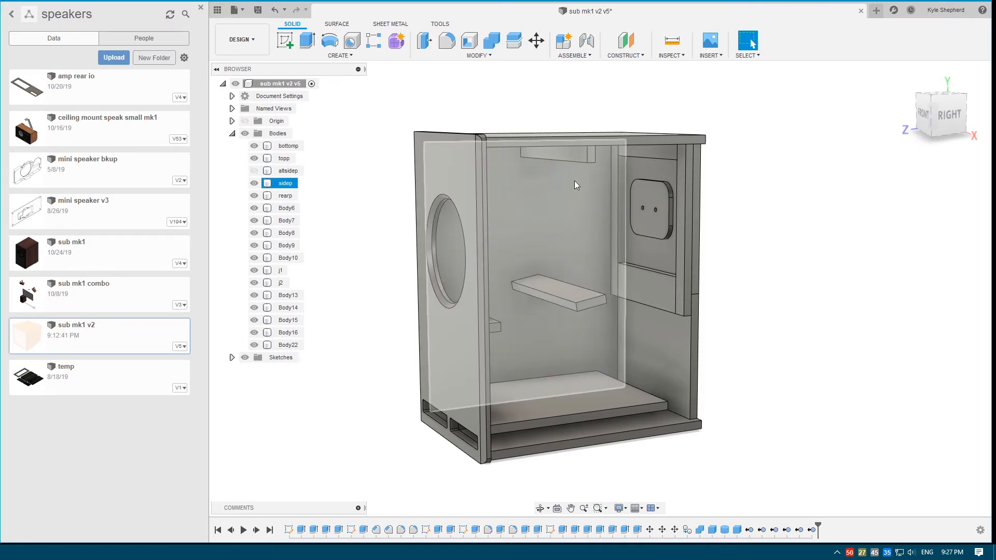
shift+middle_drag(748, 203, 723, 211)
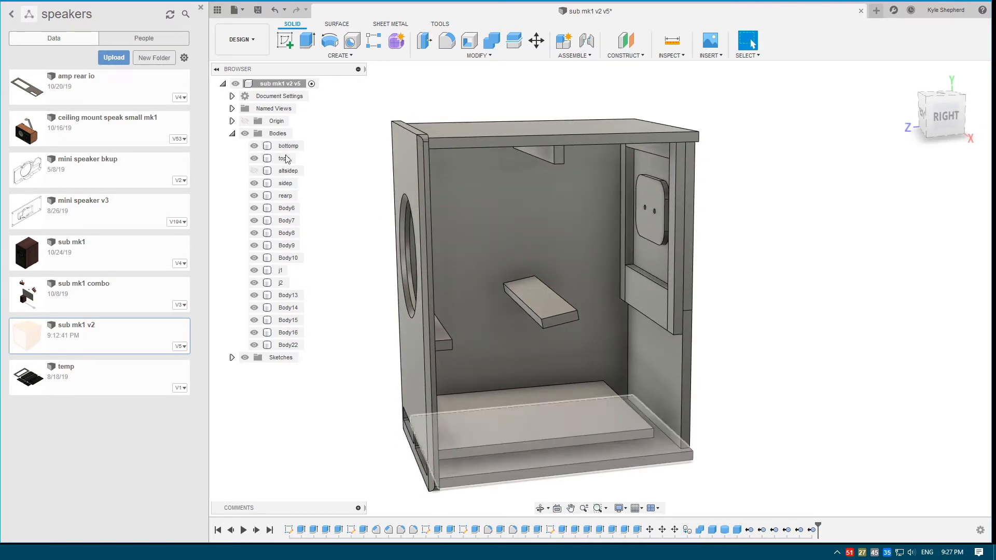
click(254, 171)
click(289, 146)
shift+click(290, 346)
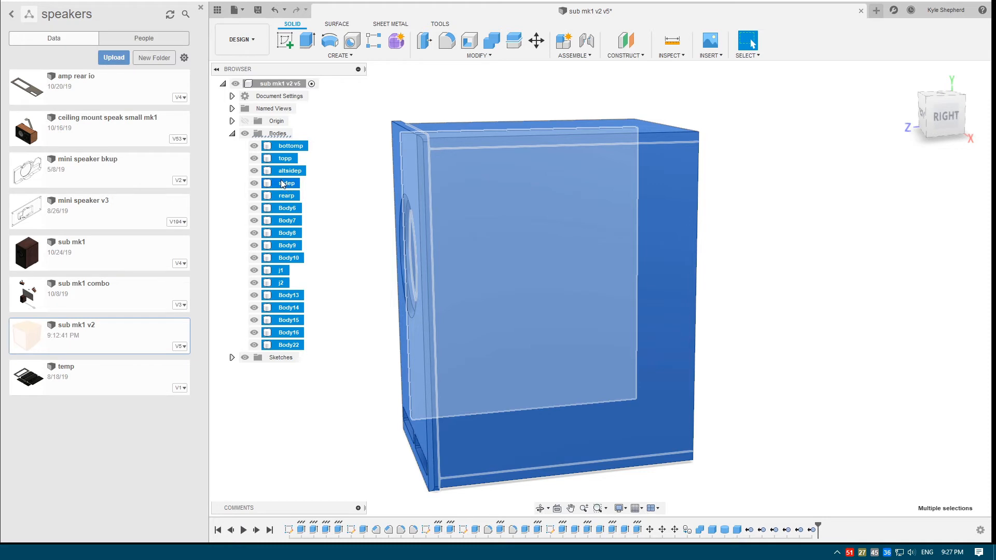
key(v)
click(359, 234)
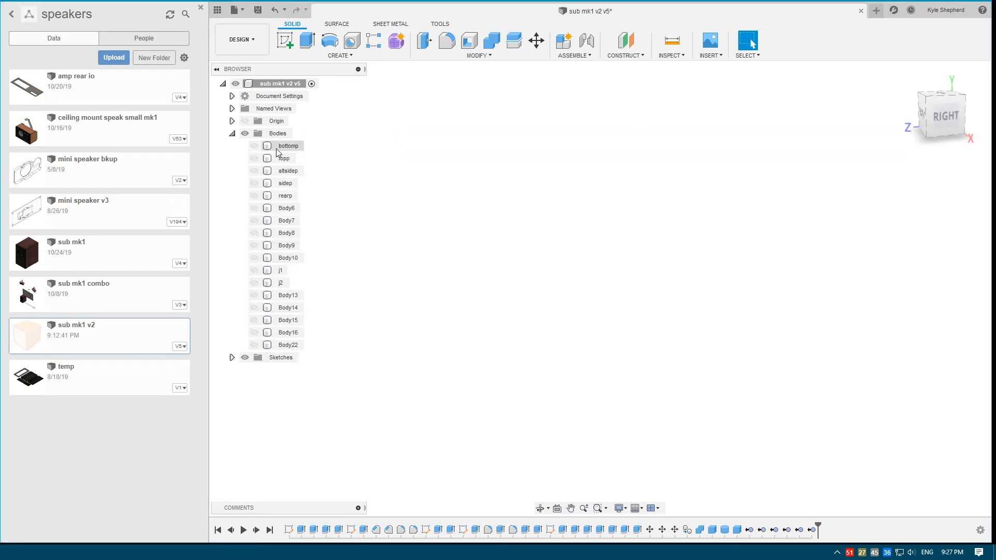
key(ctrl+v)
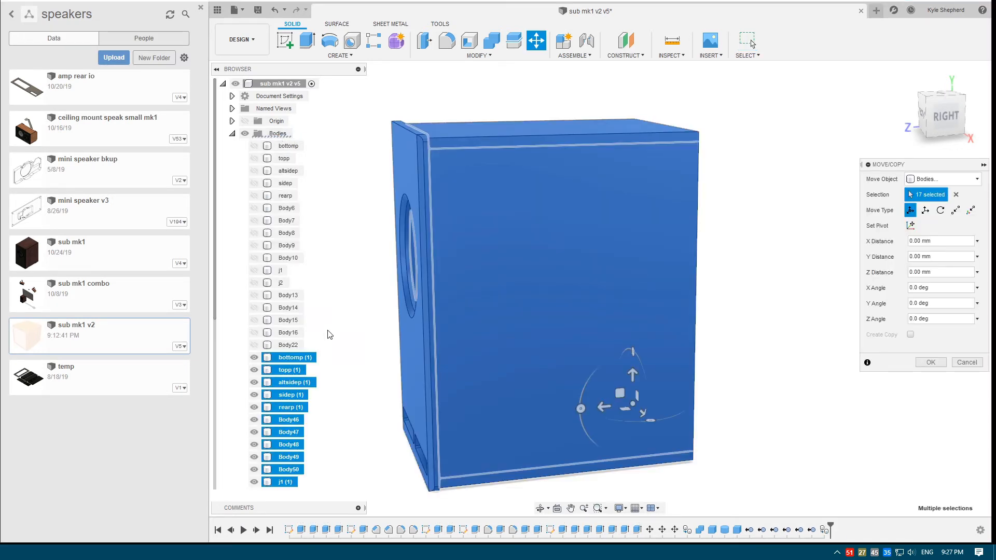
click(932, 362)
- Combine all the pasted copies into a single body with the Join operation, using bottomp (1) as the target
click(478, 56)
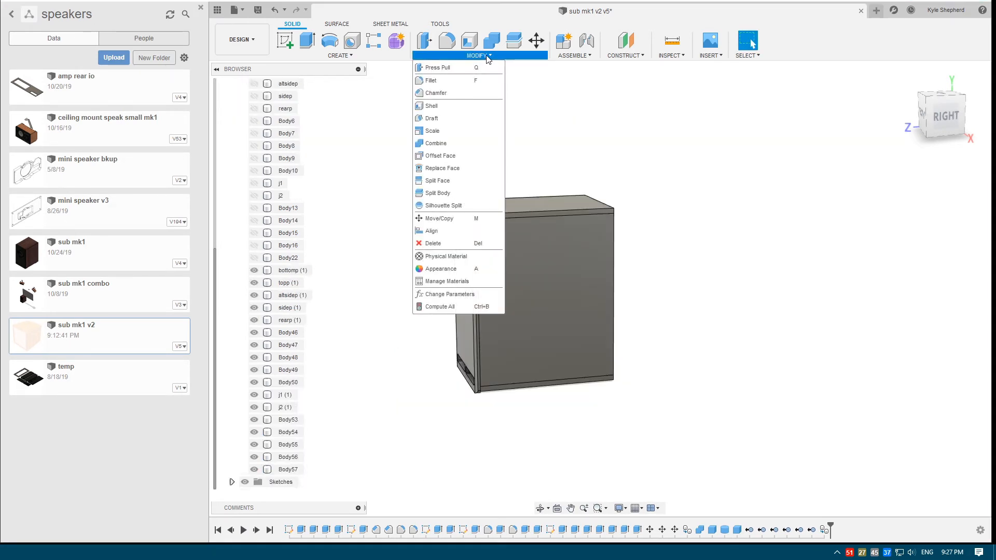
click(436, 144)
click(294, 271)
shift+click(289, 470)
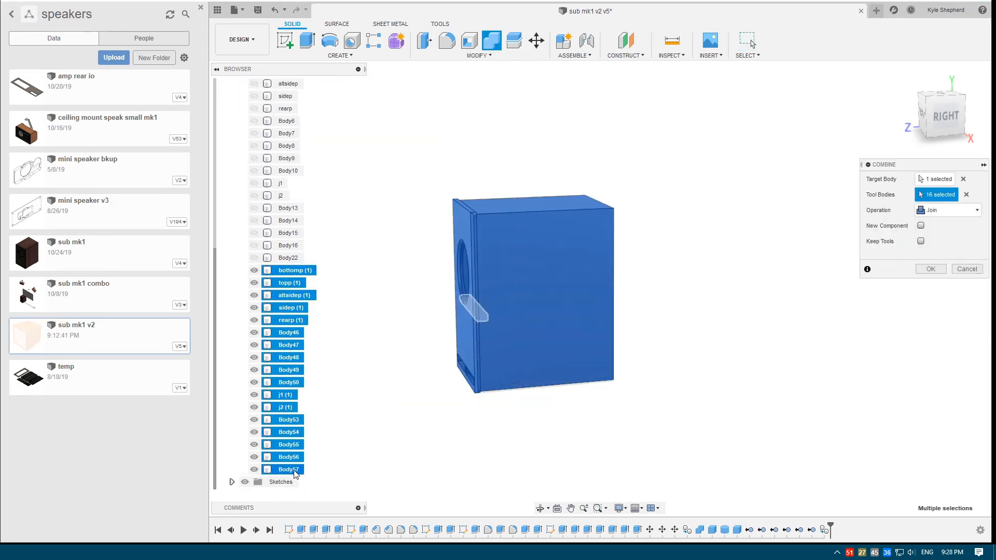
click(930, 270)
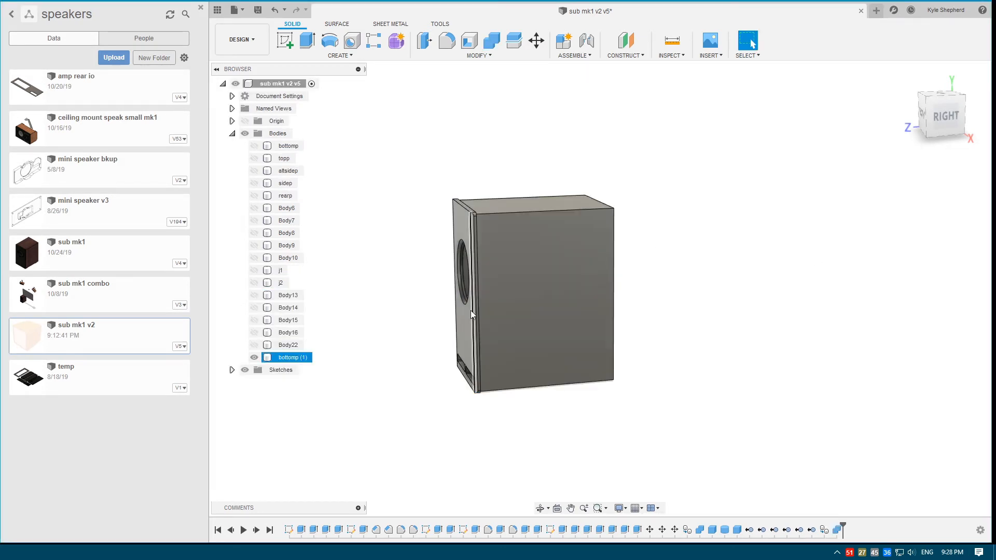
- Start a Box on the front baffle with a base of about 240 × 270 mm covering the round driver cutout
scroll(435, 291, up, 3)
scroll(457, 262, up, 2)
shift+middle_drag(467, 256, 528, 241)
scroll(523, 246, up, 1)
middle_drag(535, 302, 482, 269)
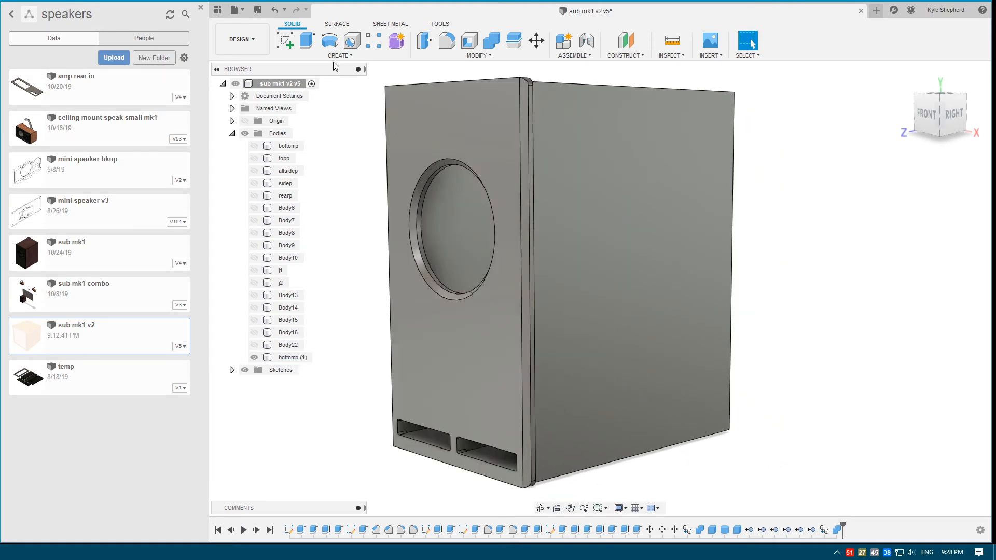
scroll(358, 132, up, 1)
click(350, 56)
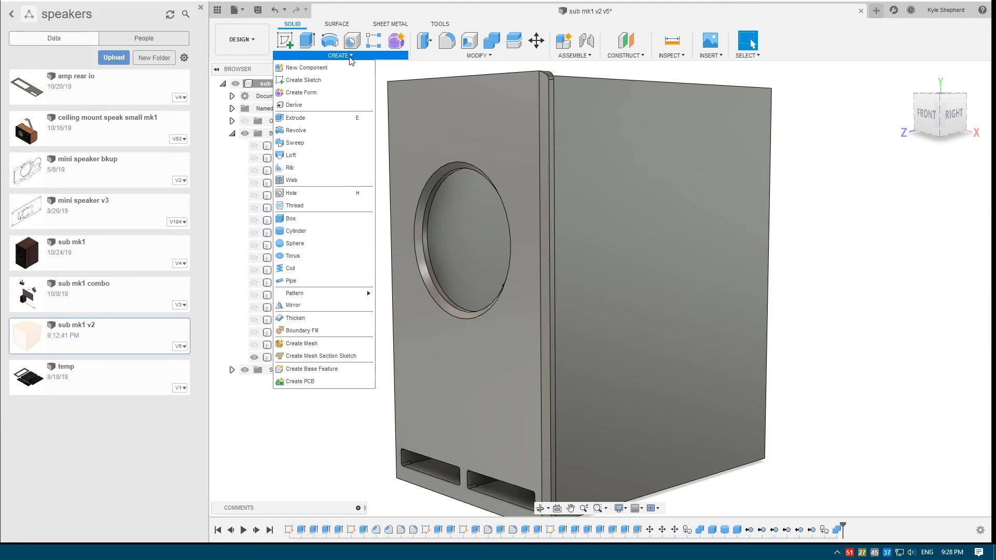
click(350, 230)
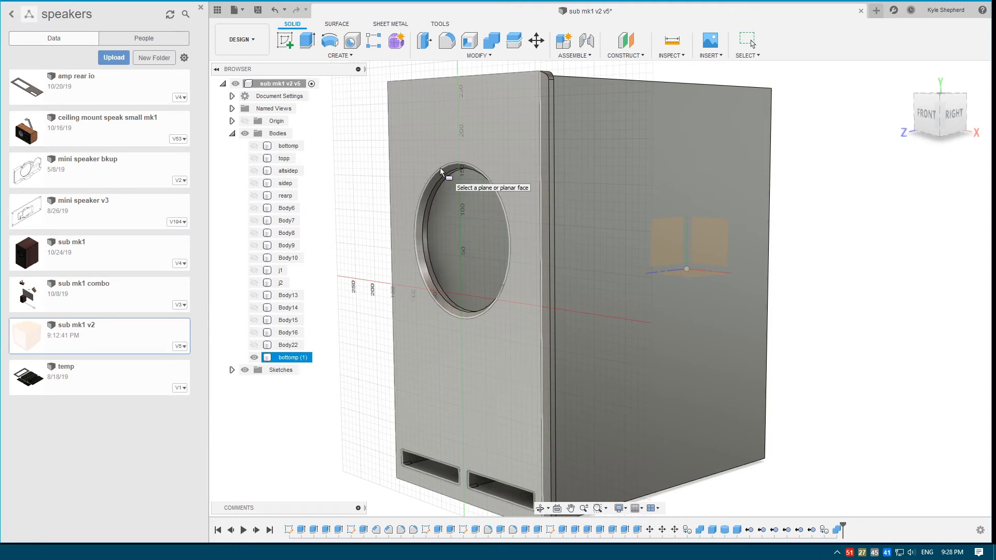
click(430, 153)
click(409, 138)
click(526, 356)
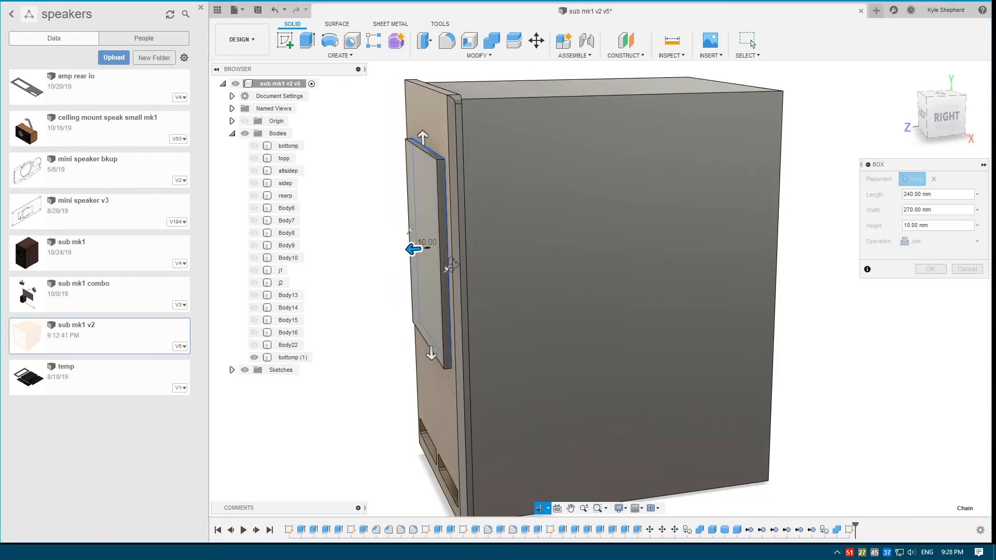
- Set the box height to -16 mm and join it to the cabinet to plug the driver cutout
text(-16)
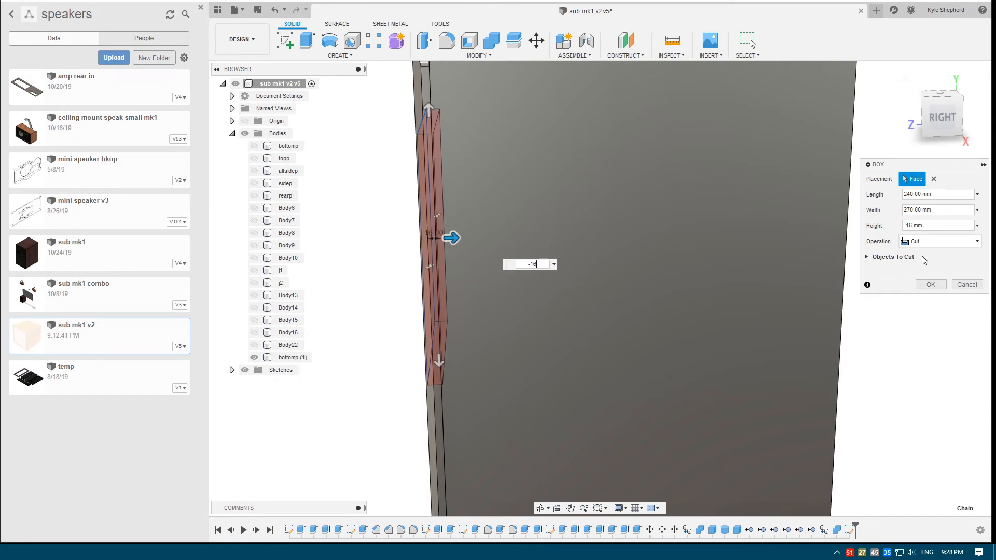
click(976, 241)
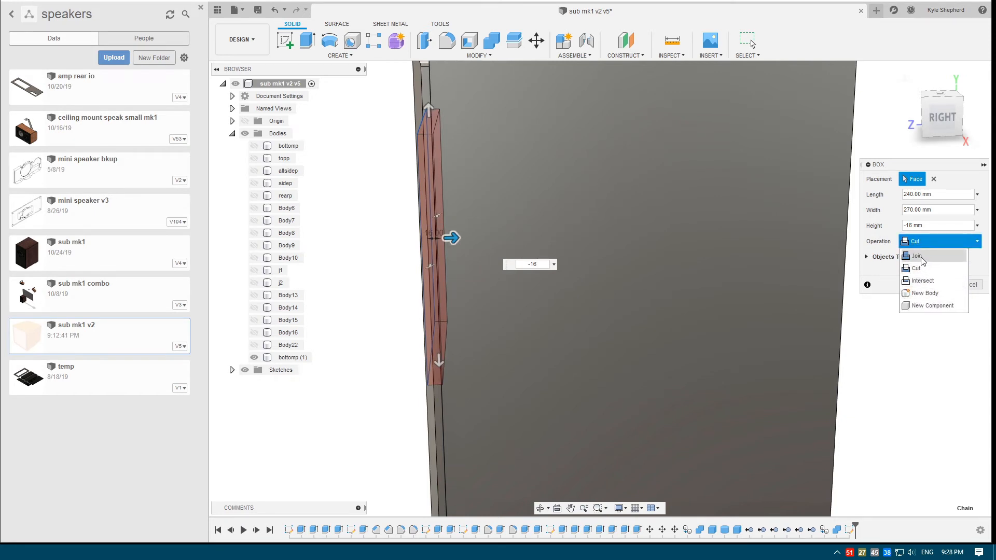
click(920, 256)
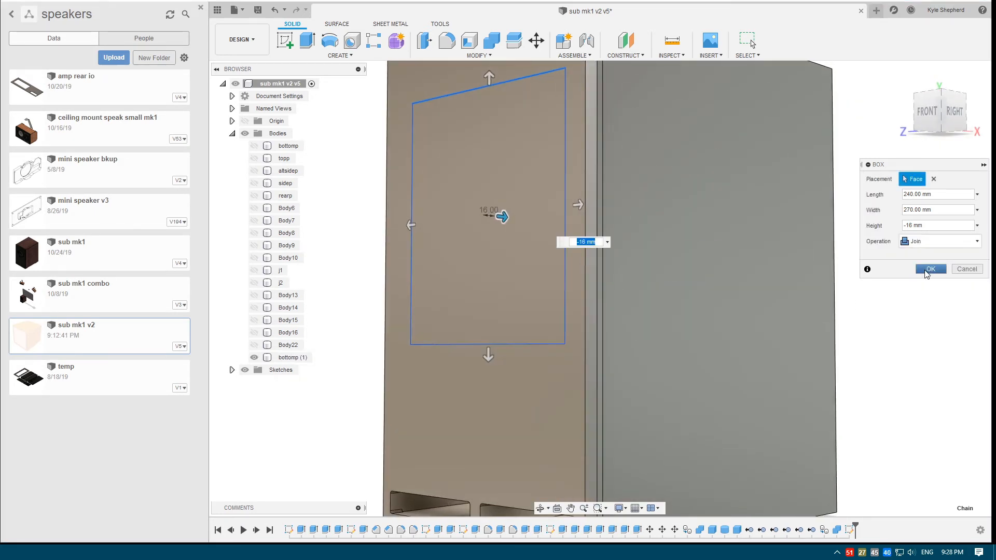
click(928, 270)
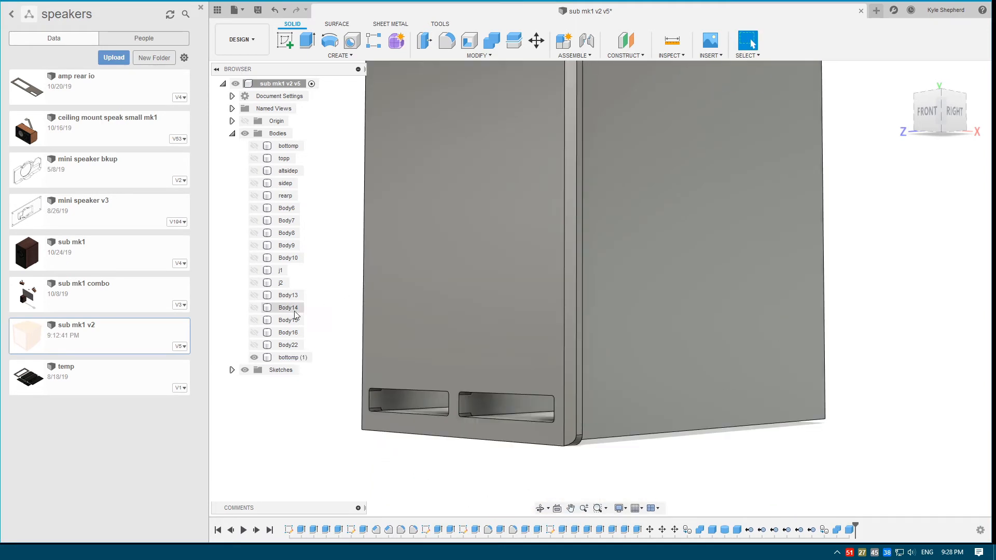
- Lower the opacity of body bottomp (1) so the cabinet's interior can be seen
right_click(294, 357)
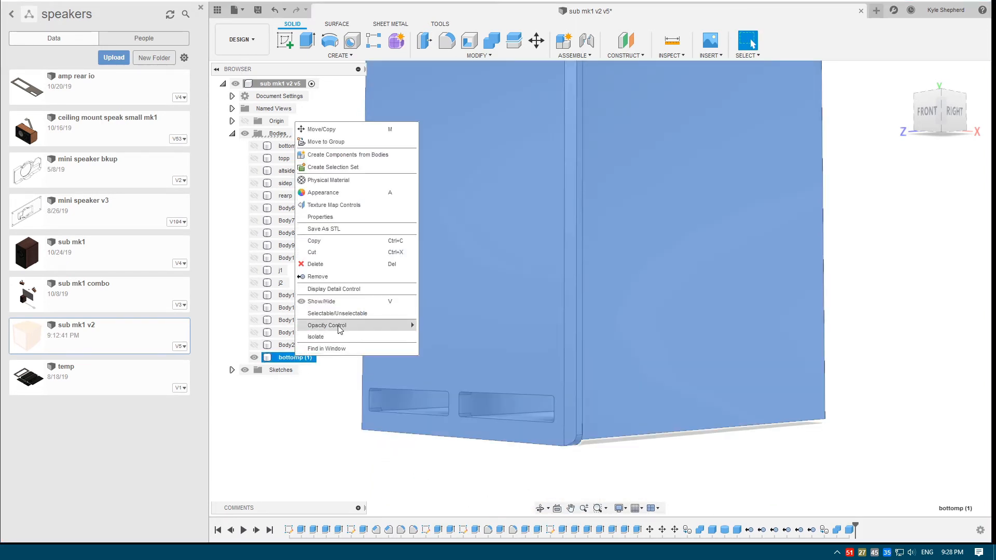
mouse_move(341, 327)
click(434, 385)
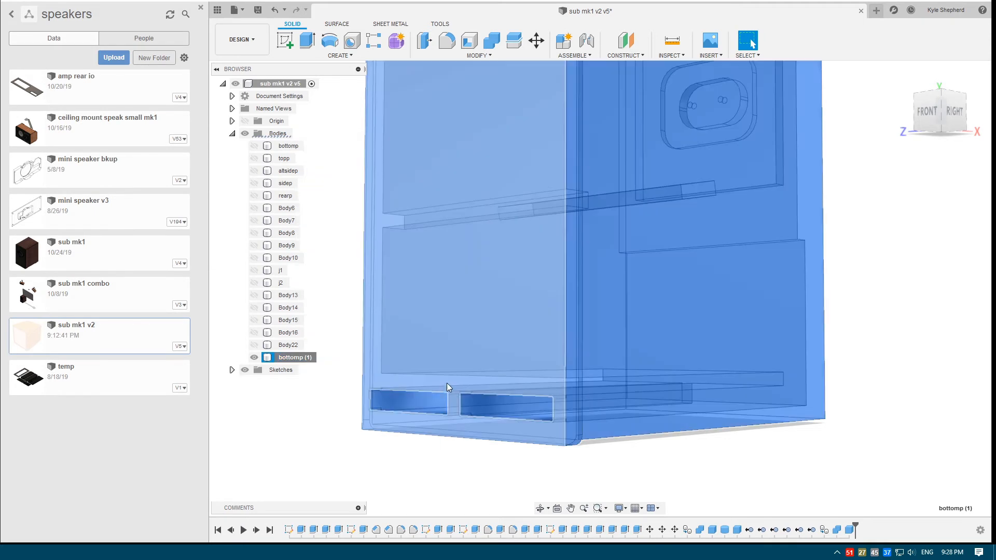
shift+middle_drag(369, 322, 460, 294)
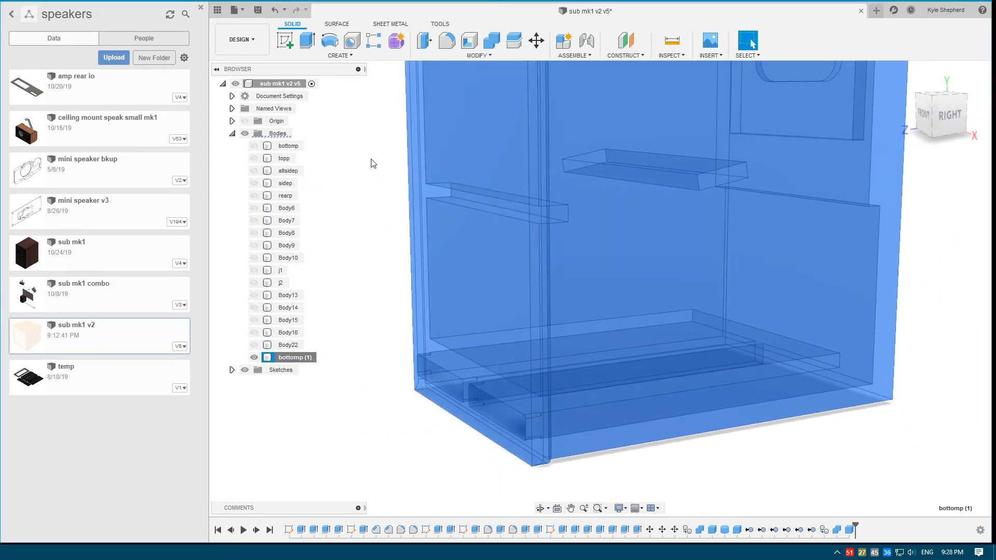
key(Escape)
- Start a Box on the front baffle with a base of about 312 × 49 mm covering both port slots
click(322, 56)
click(314, 222)
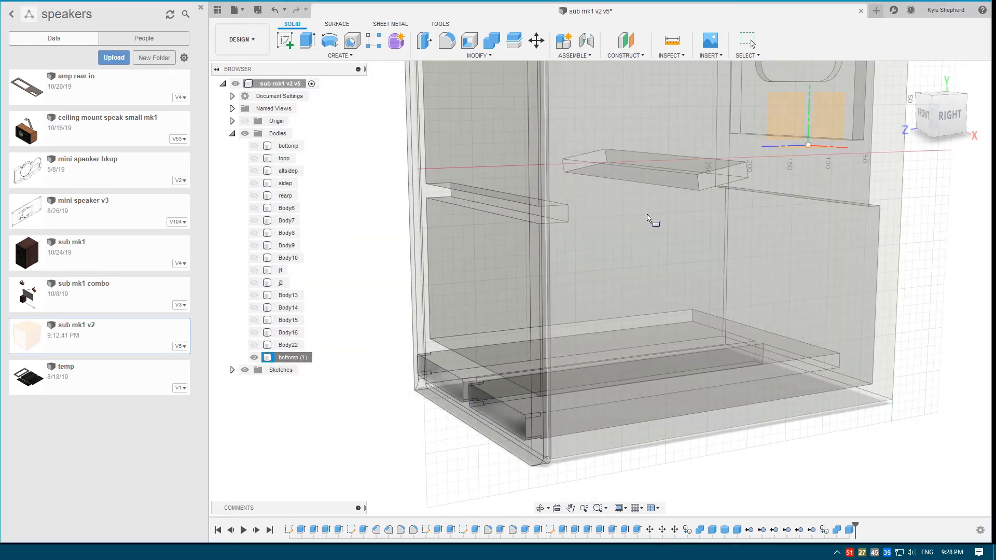
shift+middle_drag(652, 217, 478, 275)
click(453, 363)
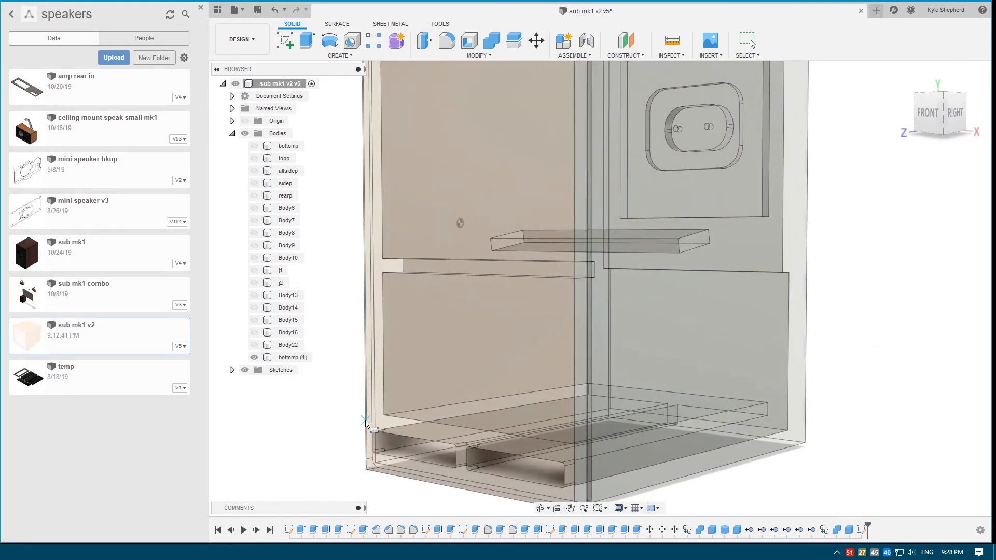
click(366, 419)
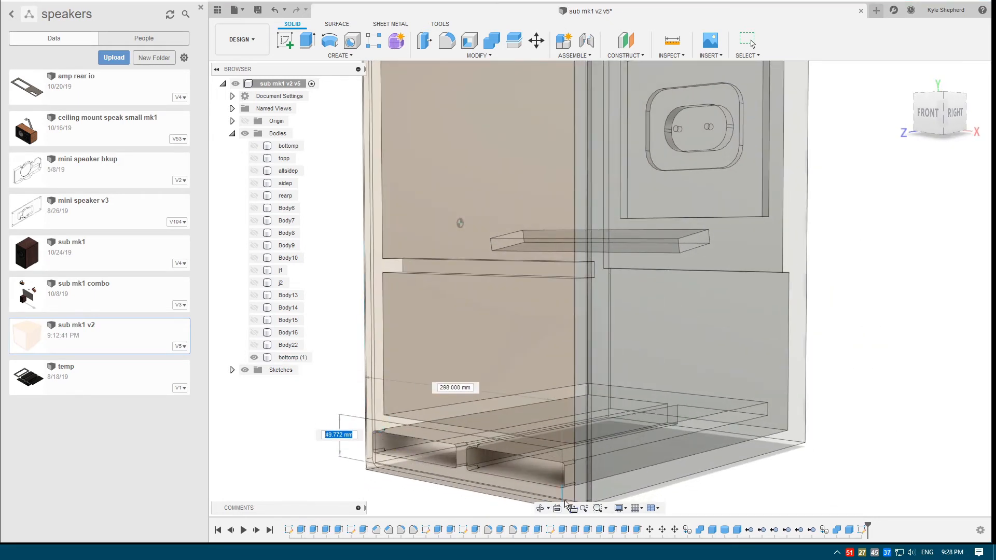
click(572, 500)
- Extend the port box to a height of -380 mm through the port channels and join it to the cabinet
shift+middle_drag(648, 456, 568, 417)
drag(566, 413, 867, 418)
middle_drag(867, 418, 703, 332)
shift+middle_drag(789, 358, 763, 354)
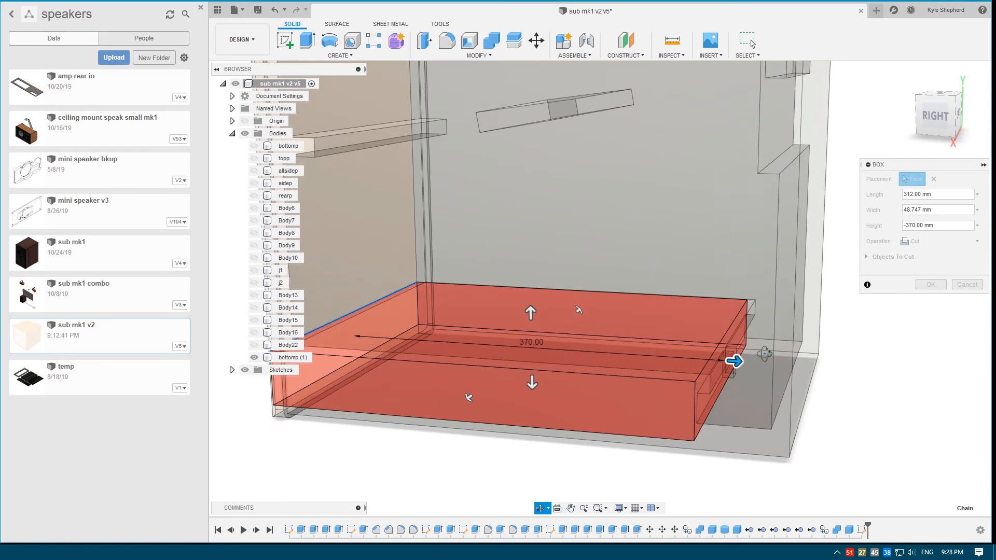
scroll(733, 362, up, 1)
drag(733, 360, 747, 358)
scroll(761, 371, up, 2)
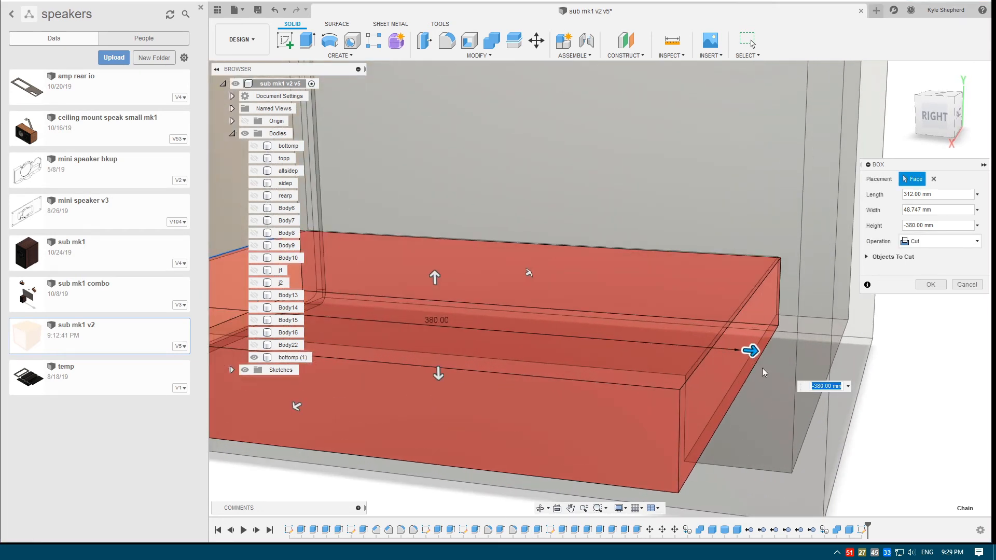
scroll(762, 372, down, 5)
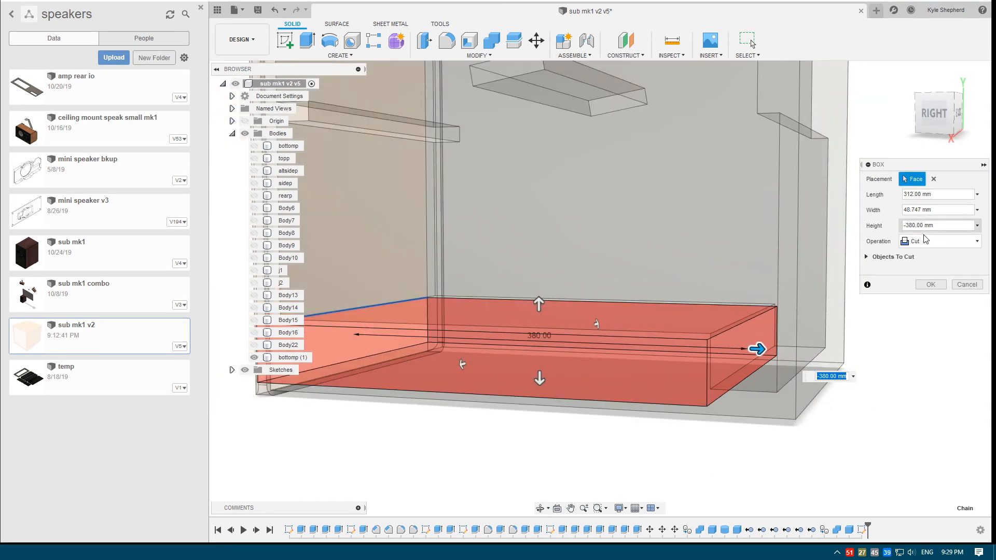
click(926, 239)
click(920, 264)
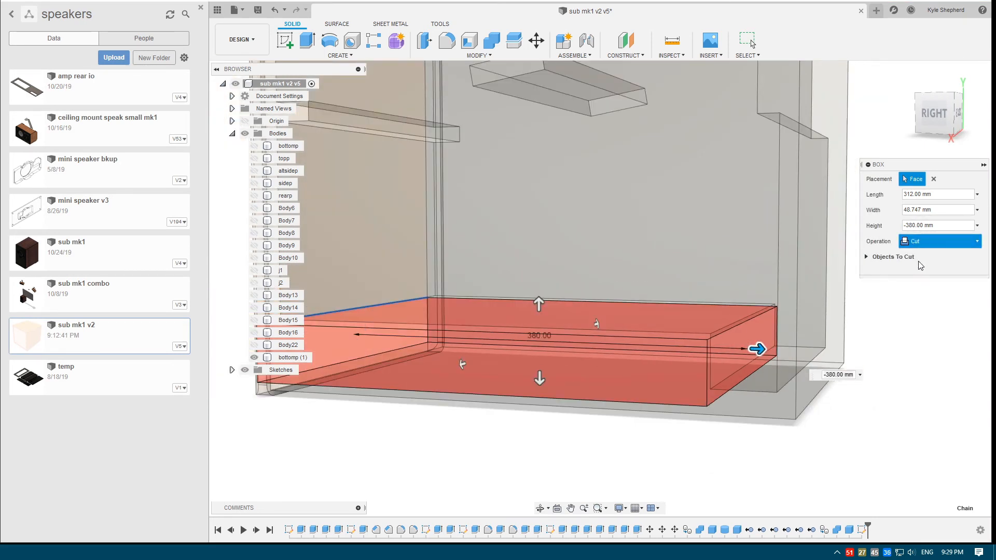
click(934, 275)
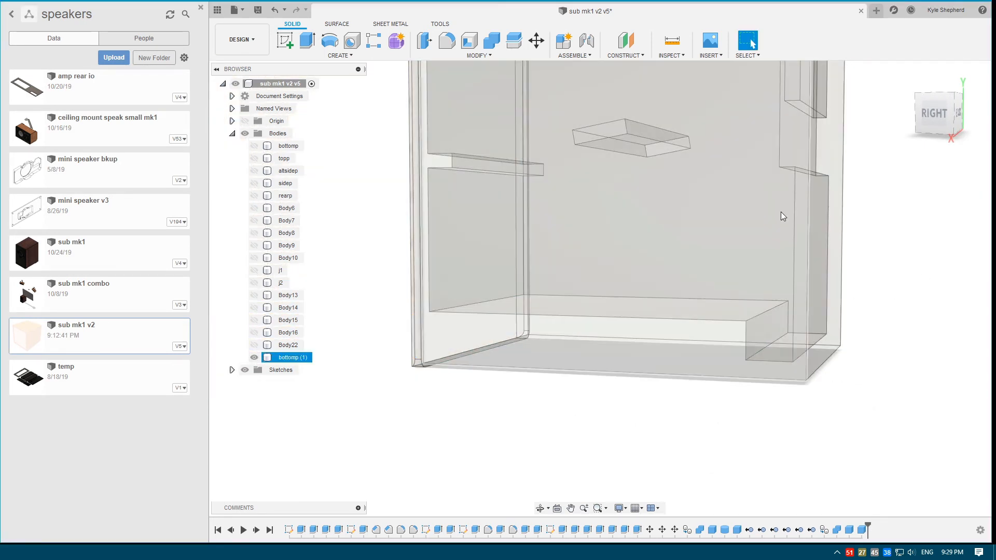
- Start a Box on the rear terminal recess face with a base of about 76 × 32 mm covering both terminal holes
middle_drag(781, 212, 689, 310)
scroll(736, 167, down, 2)
scroll(650, 222, up, 3)
middle_drag(735, 167, 661, 247)
scroll(671, 213, up, 5)
key(Escape)
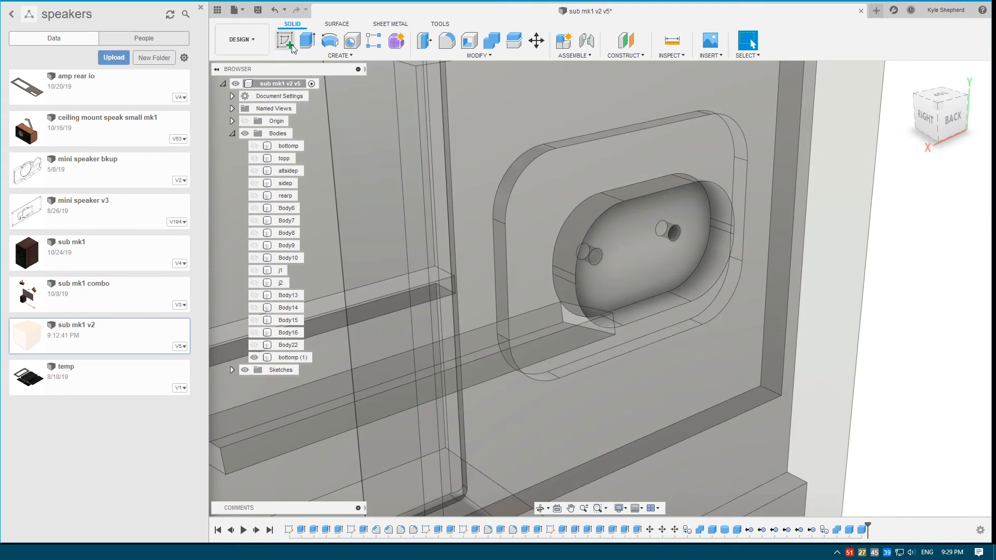
click(338, 55)
click(327, 205)
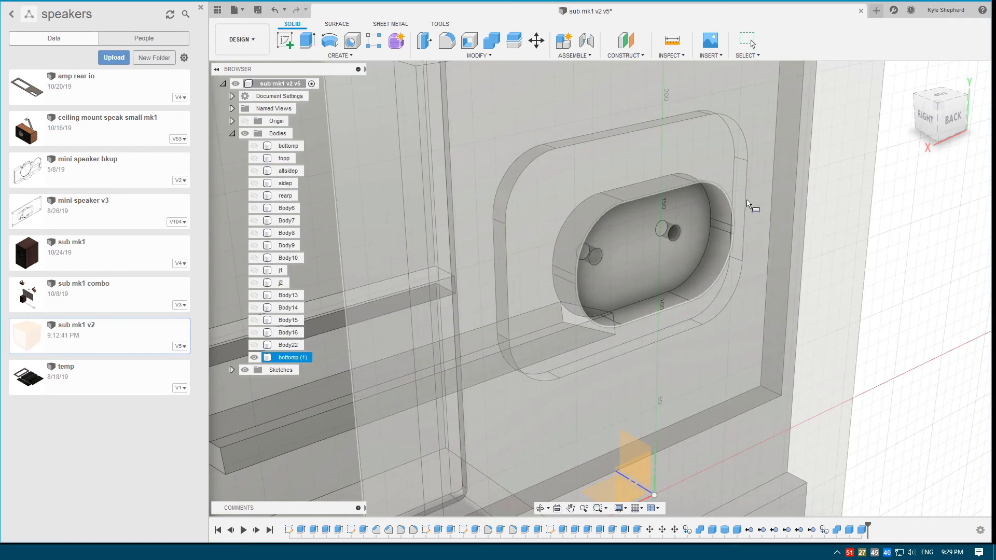
click(698, 201)
click(699, 192)
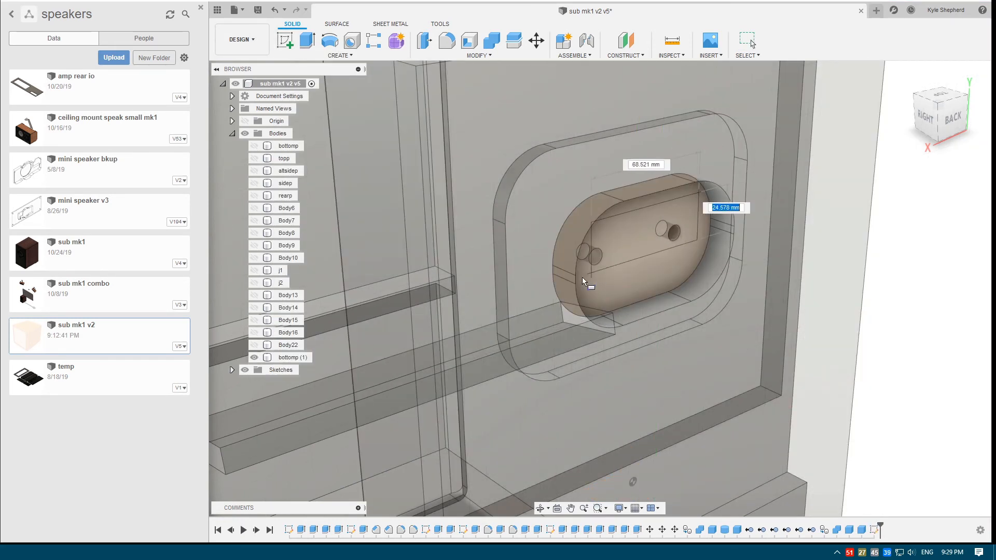
click(578, 291)
- Set the terminal box height to -10 mm towards the inside and join it to seal the holes
shift+middle_drag(579, 291, 671, 239)
drag(649, 239, 603, 237)
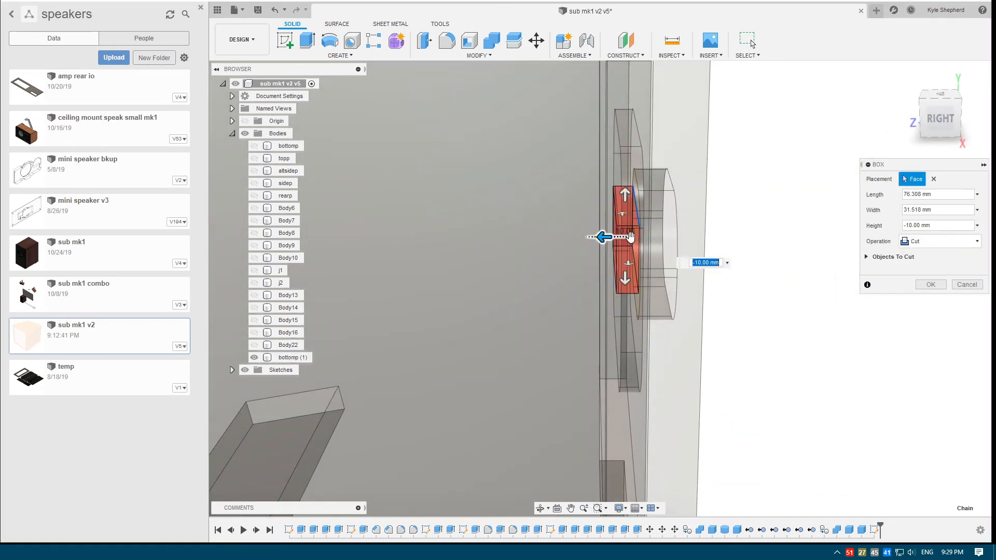
click(931, 243)
click(927, 255)
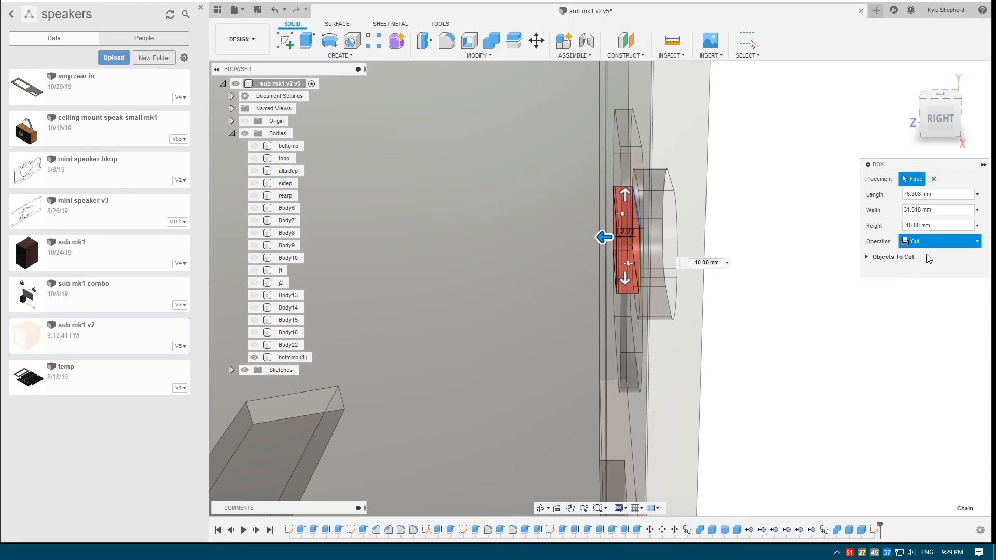
click(944, 268)
- Start a Boundary Fill using the sealed cabinet body bottomp (1) as the tool
shift+middle_drag(881, 273, 470, 143)
scroll(801, 281, down, 4)
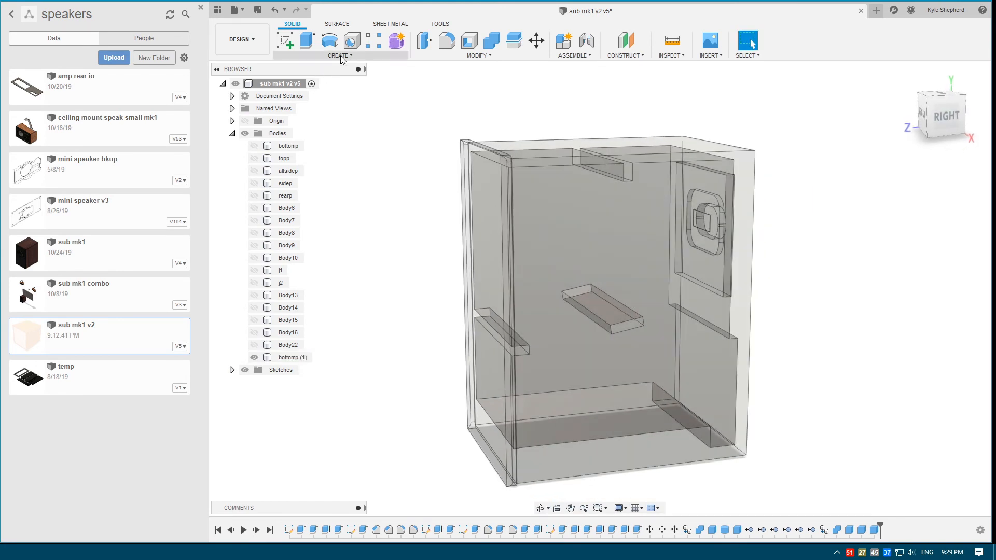
click(340, 56)
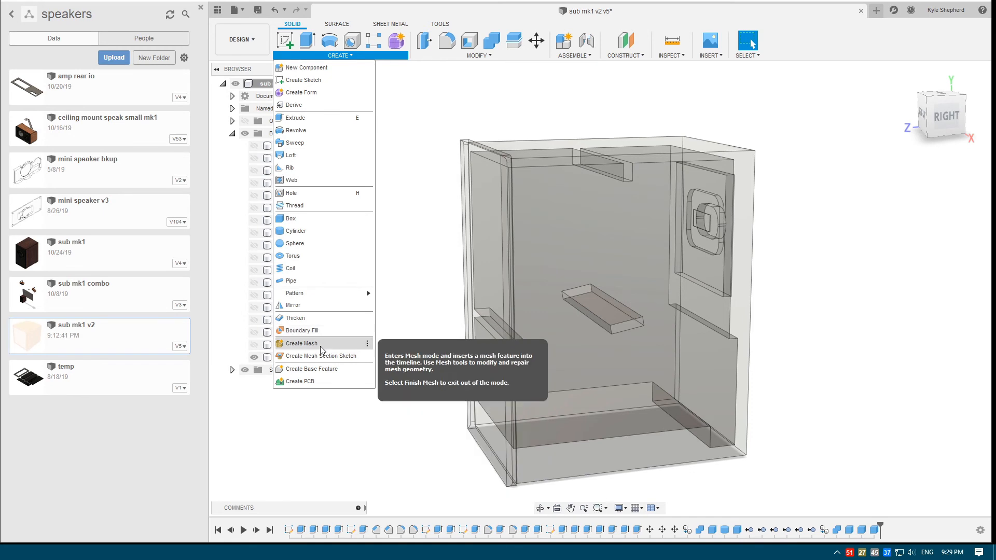
click(312, 332)
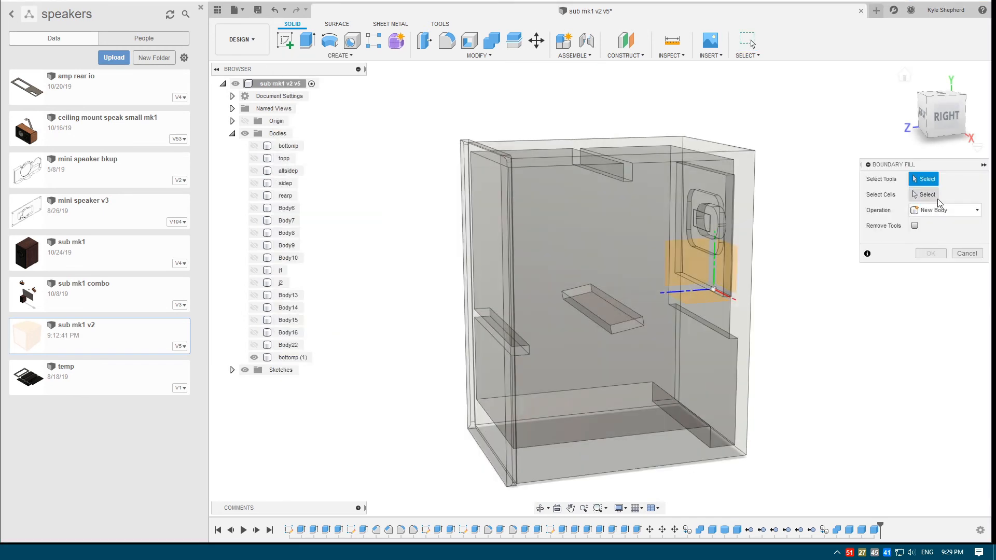
click(591, 208)
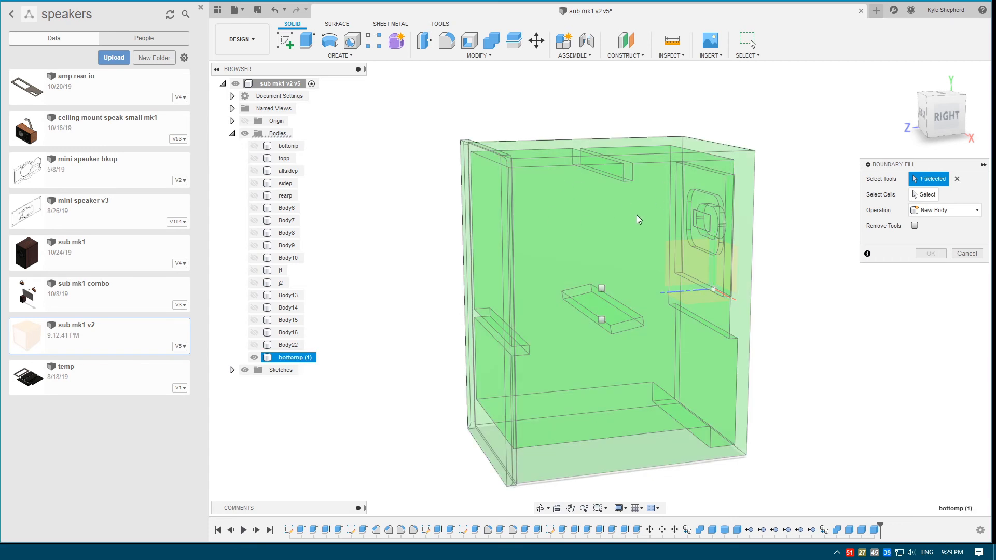
scroll(623, 211, up, 2)
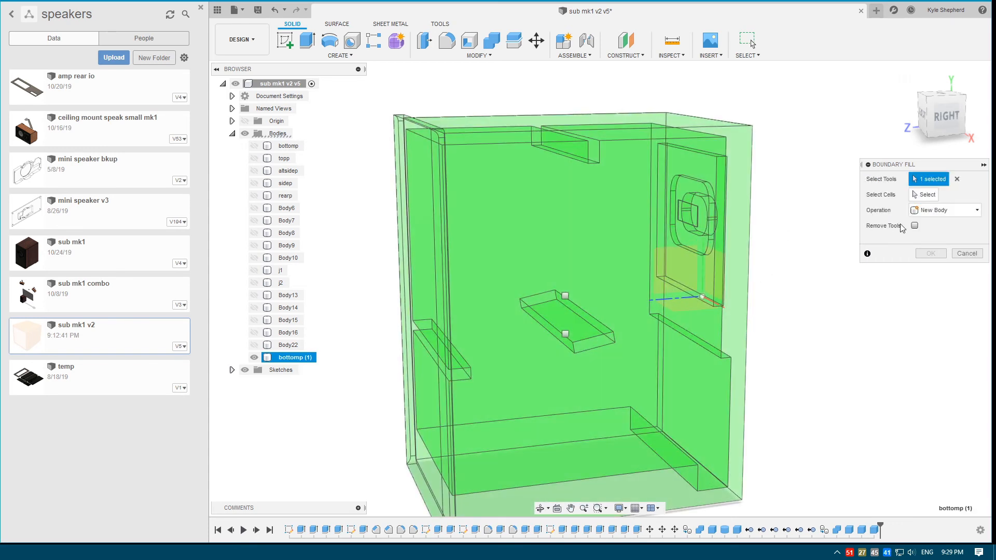
- Select the cell of the cabinet's internal air space and create it as a new body
click(928, 196)
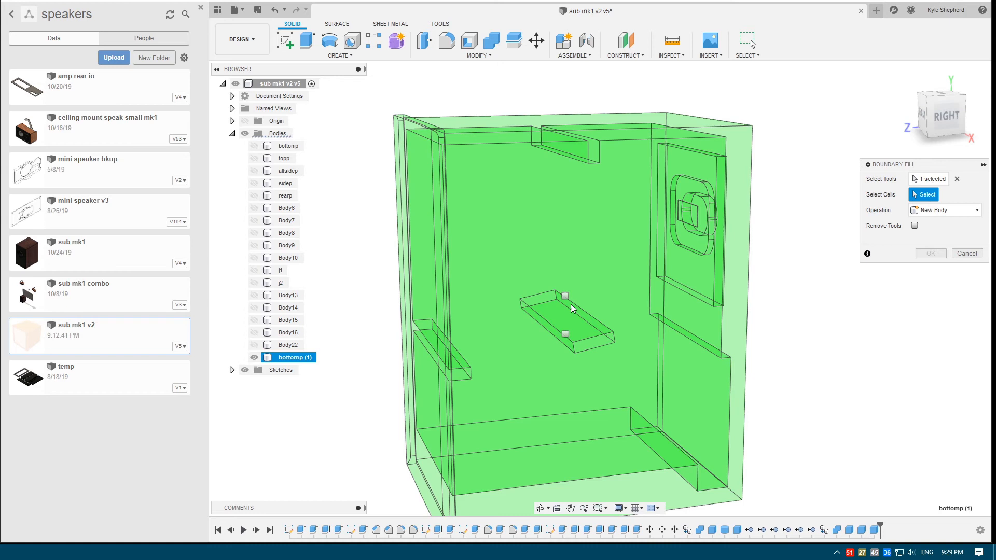
shift+middle_drag(569, 298, 596, 284)
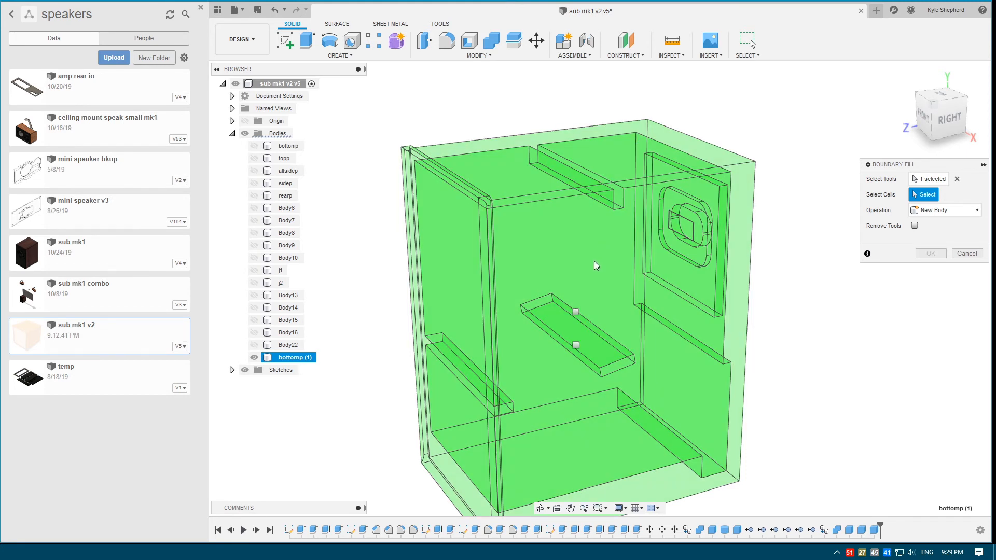
middle_drag(578, 337, 562, 289)
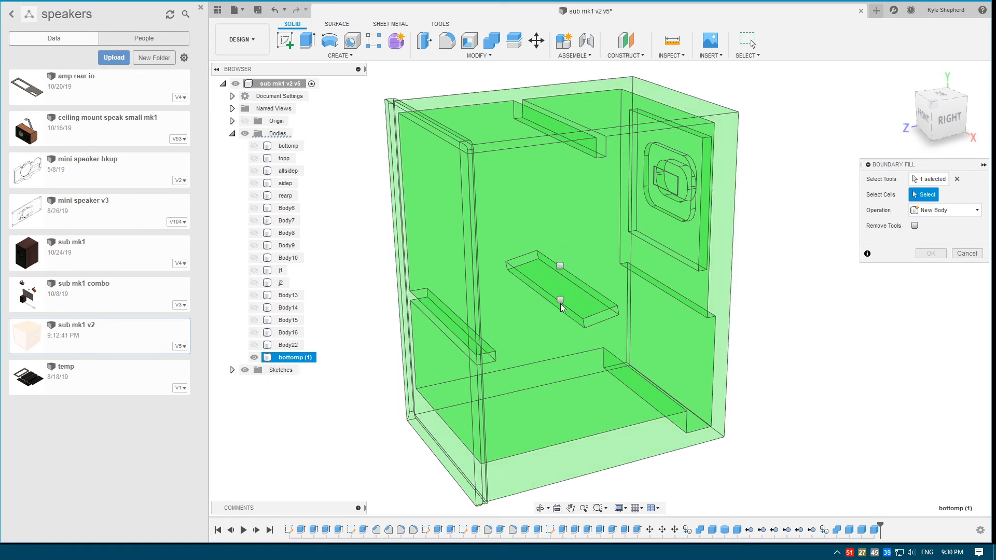
click(560, 267)
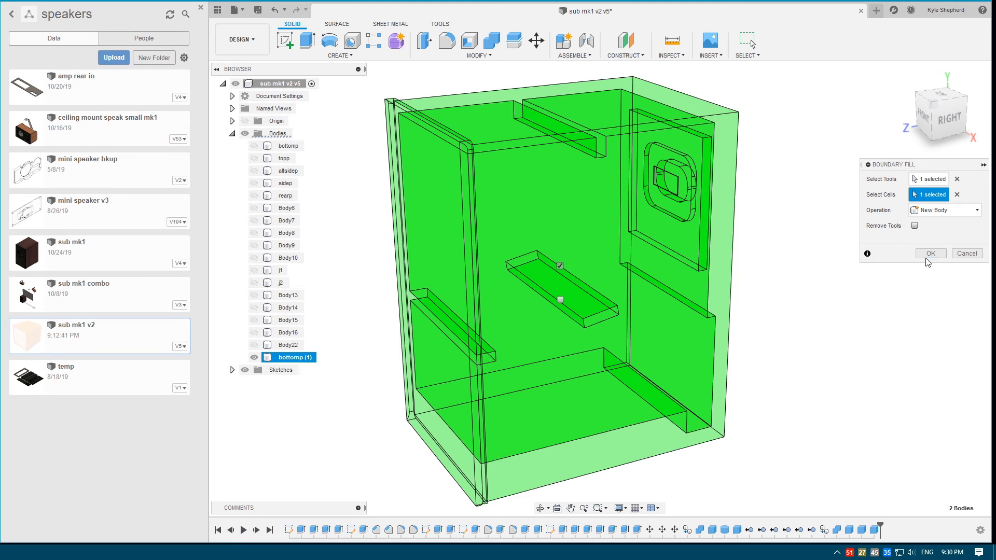
click(930, 253)
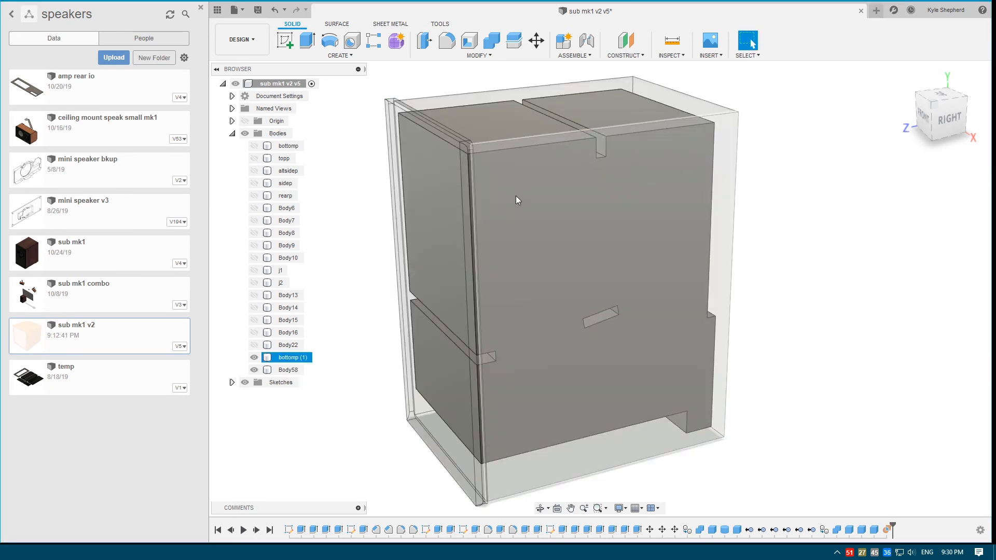
- Hide bottomp (1) and inspect the solid of the internal air space from several angles
shift+middle_drag(583, 229, 606, 222)
click(253, 362)
shift+middle_drag(633, 254, 566, 189)
drag(634, 212, 613, 232)
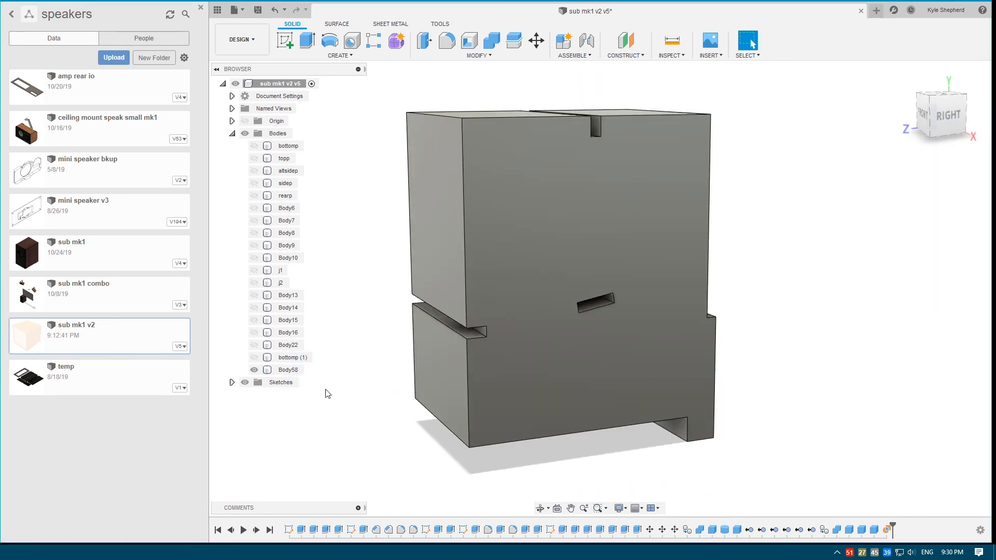
- Open the air-space body's properties, copy them, and paste them into the Google search box in the web browser
right_click(287, 370)
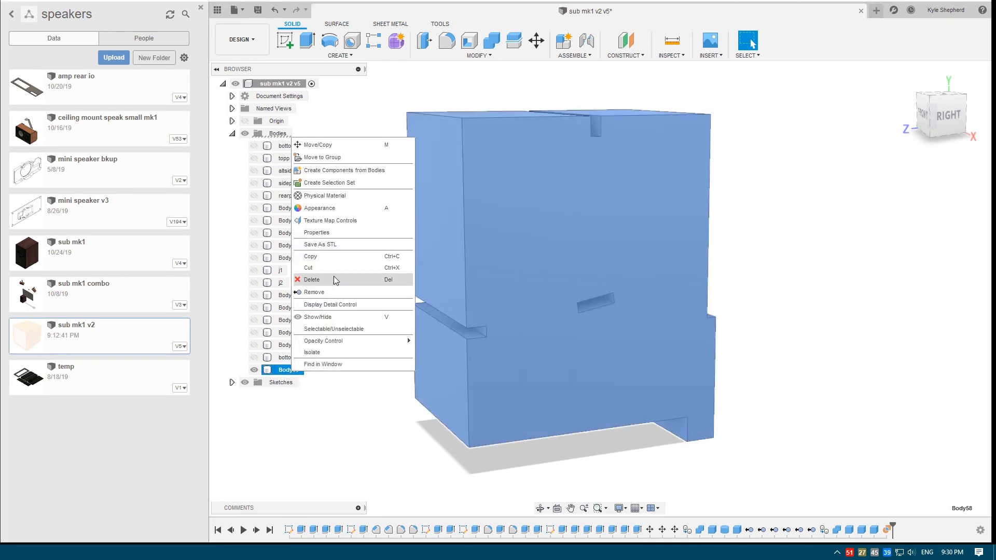
click(326, 233)
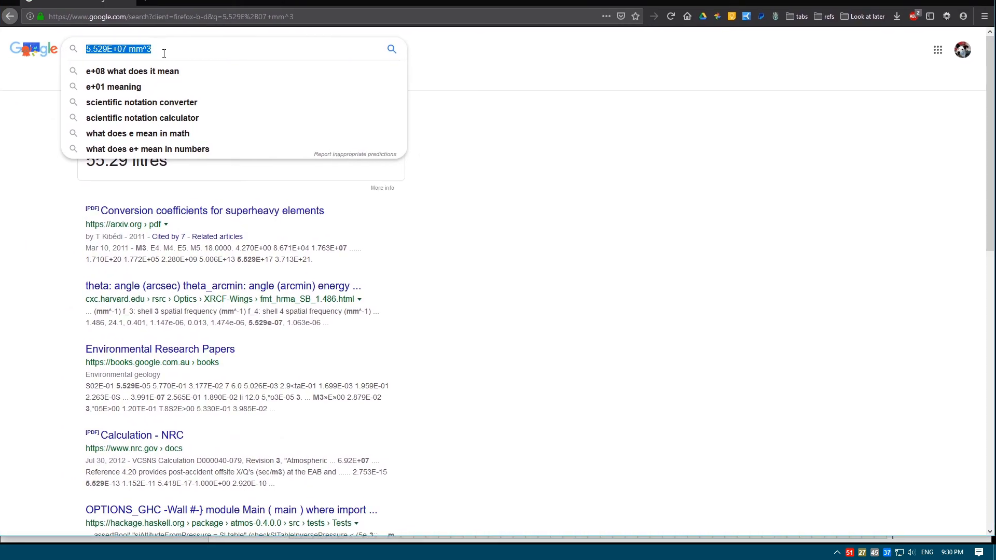
key(ctrl+v)
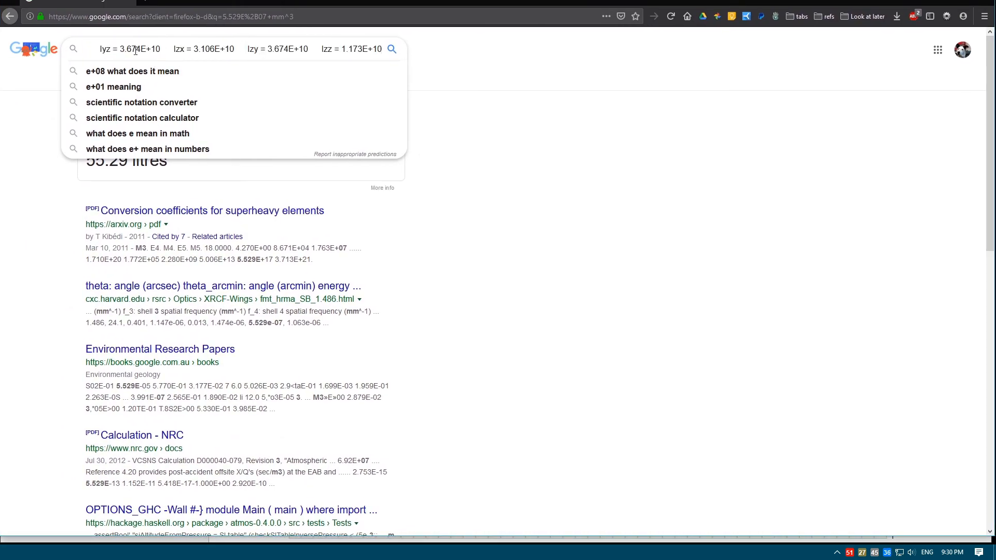
- Remove everything before the volume value from the pasted properties text in the search box
drag(107, 49, 246, 58)
click(216, 50)
drag(321, 49, 260, 52)
click(257, 53)
drag(328, 49, 293, 49)
drag(374, 48, 86, 50)
key(BackSpace)
key(BackSpace)
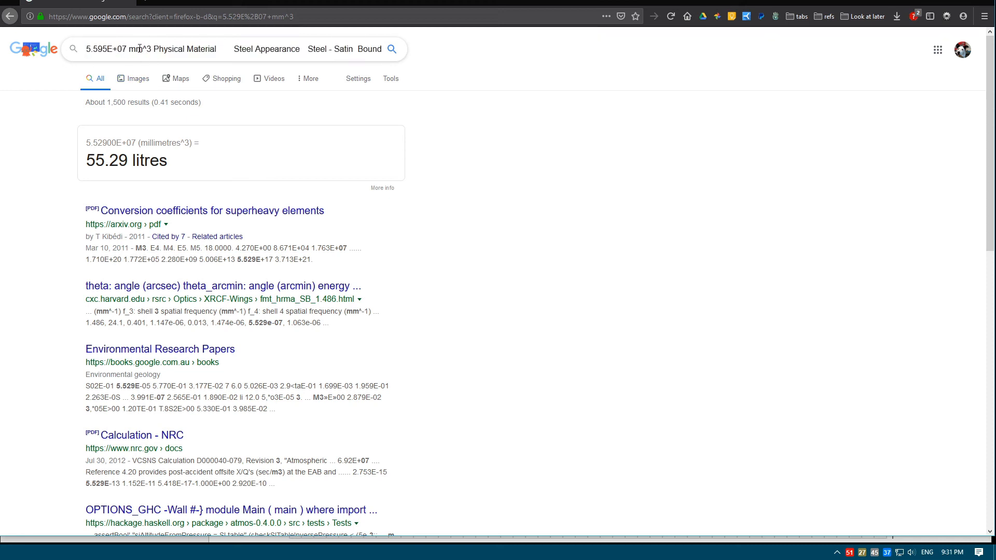
- Trim the remaining text to 5.595E+07 mm^3 and run the search to convert the volume to litres
drag(154, 48, 579, 45)
key(BackSpace)
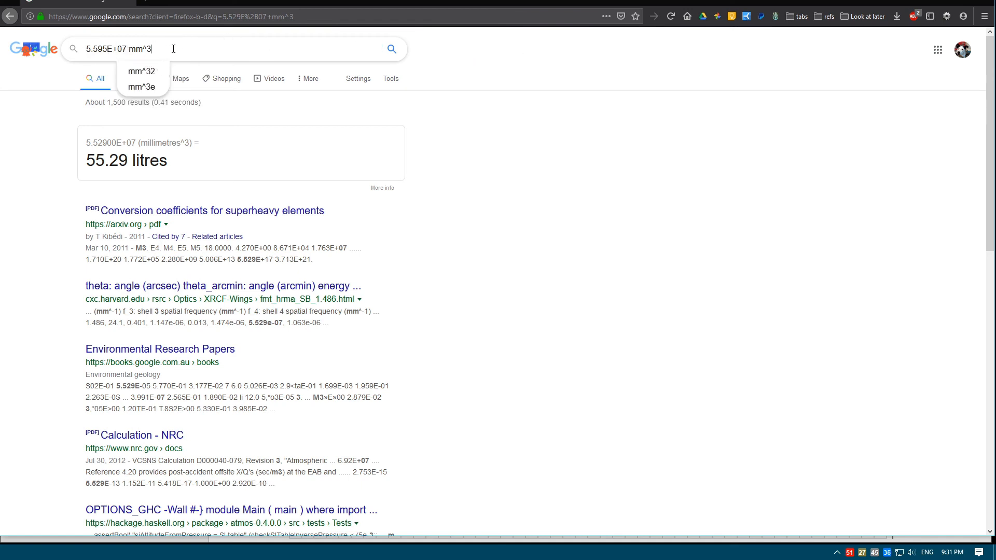
key(Return)
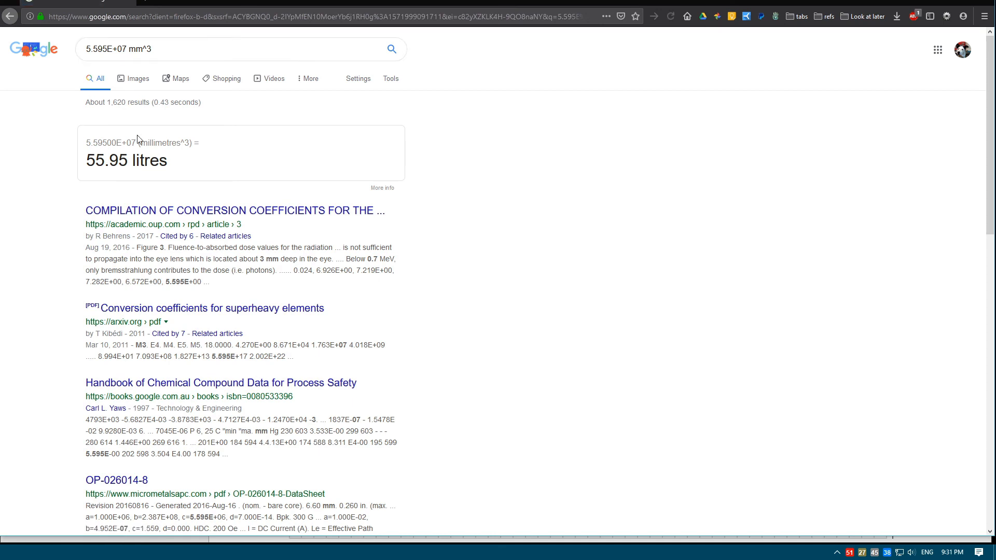
drag(90, 160, 125, 161)
click(118, 158)
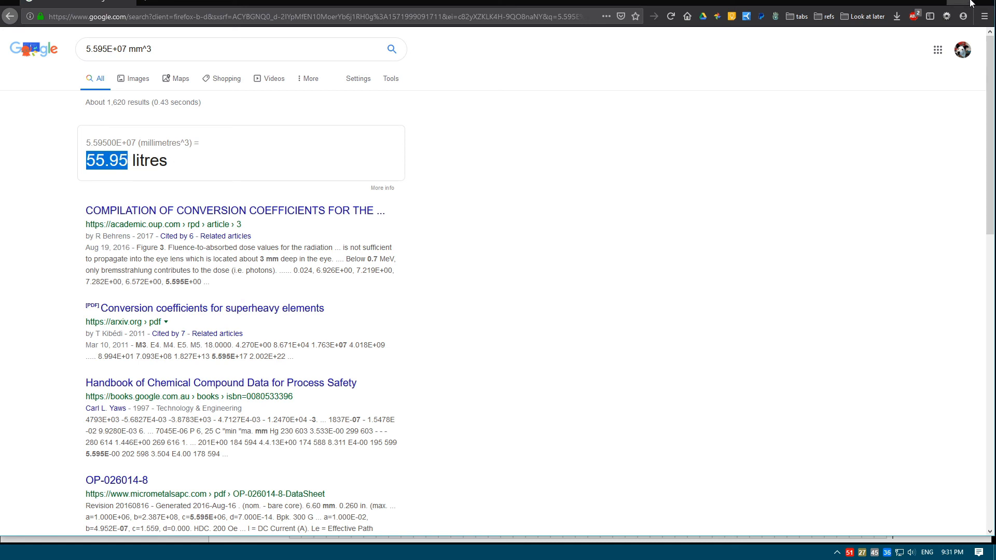
- Return to Fusion 360, examine the air-space solid from several angles, and close its properties
click(936, 1)
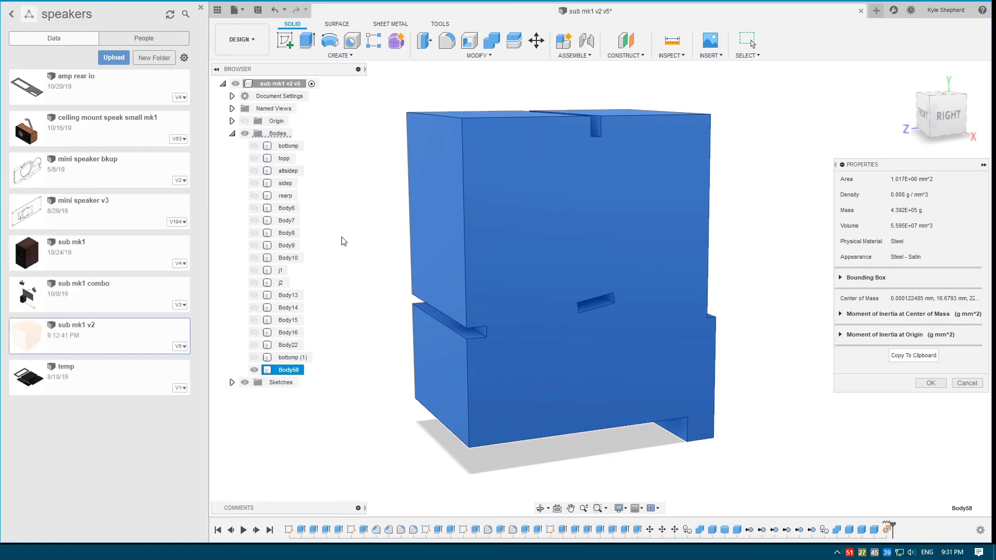
scroll(440, 224, down, 1)
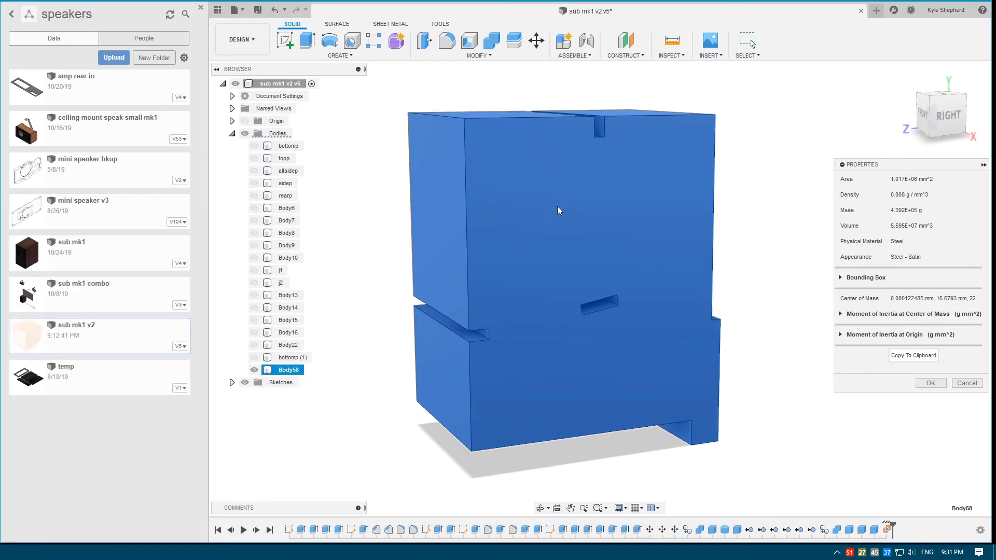
scroll(474, 123, up, 3)
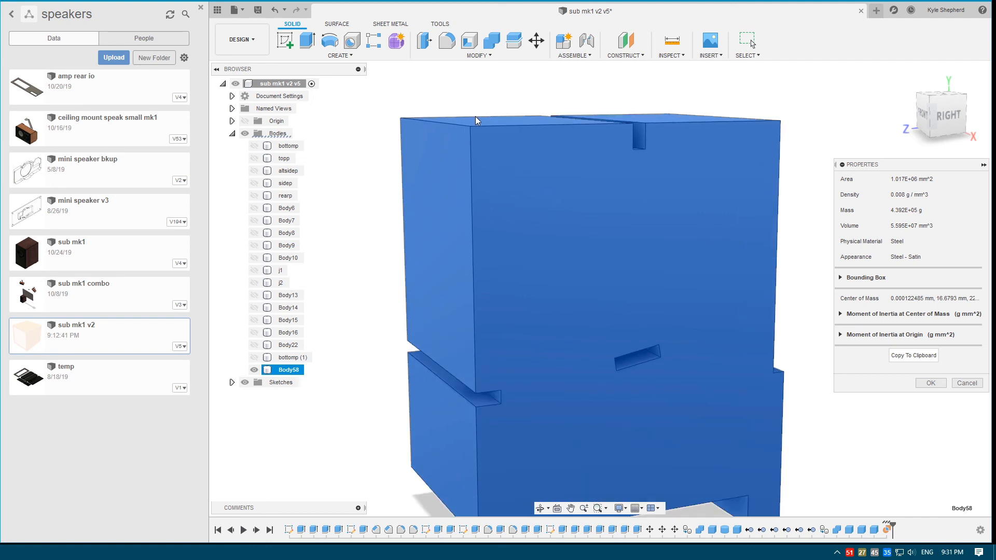
mouse_move(482, 136)
shift+middle_down()
mouse_move(463, 161)
mouse_move(470, 190)
mouse_move(474, 142)
shift+middle_up()
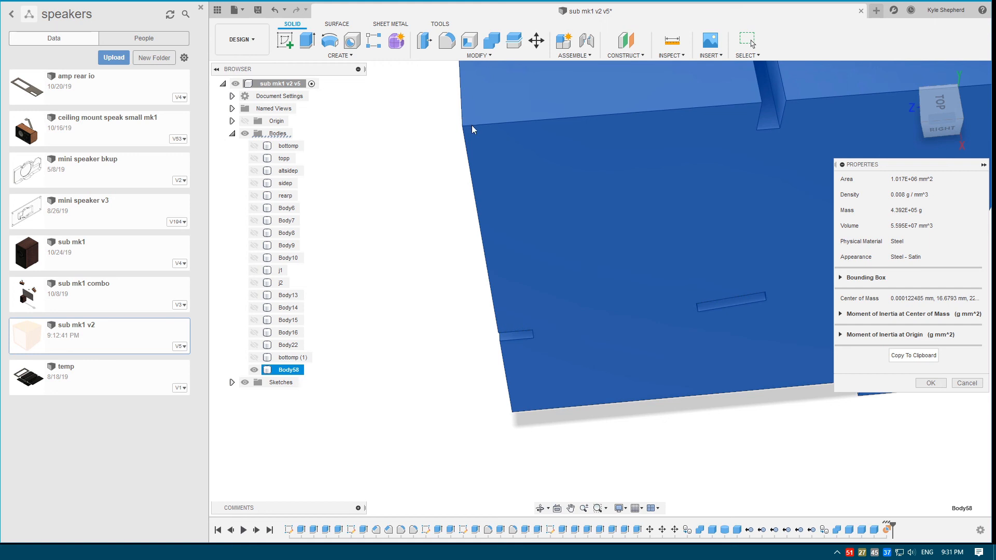
shift+middle_drag(464, 143, 501, 176)
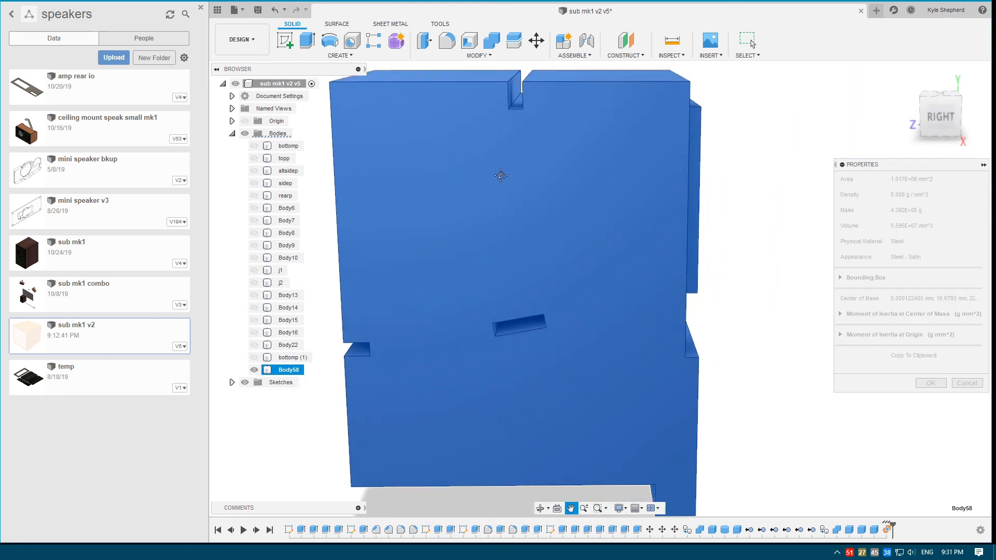
scroll(500, 176, down, 2)
shift+middle_drag(696, 233, 695, 165)
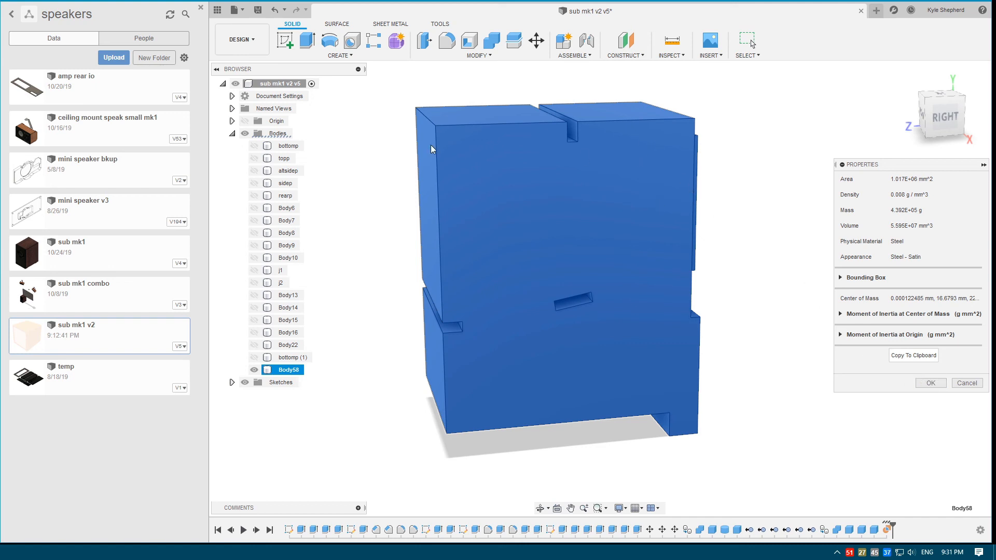
click(753, 45)
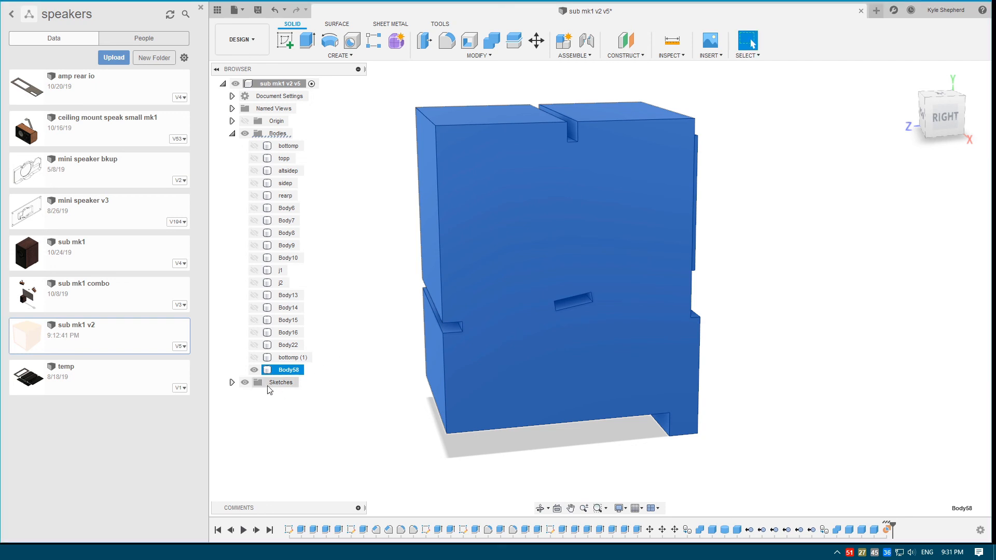
- Show the sealed cabinet body bottomp (1) in place of Body58 and inspect its interior layout
click(254, 359)
click(880, 188)
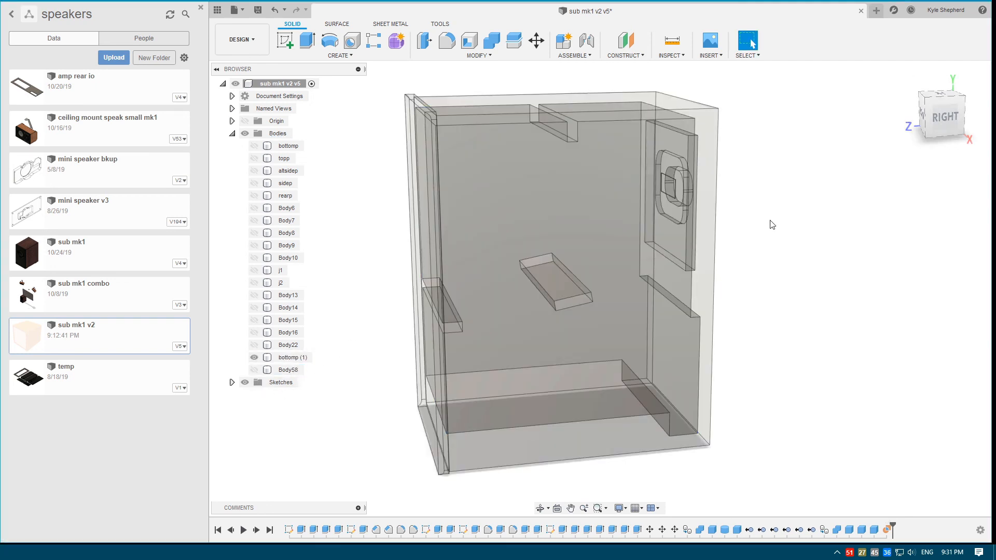
shift+middle_drag(772, 222, 794, 217)
mouse_move(770, 255)
shift+middle_down()
mouse_move(749, 236)
mouse_move(699, 240)
mouse_move(759, 260)
shift+middle_up()
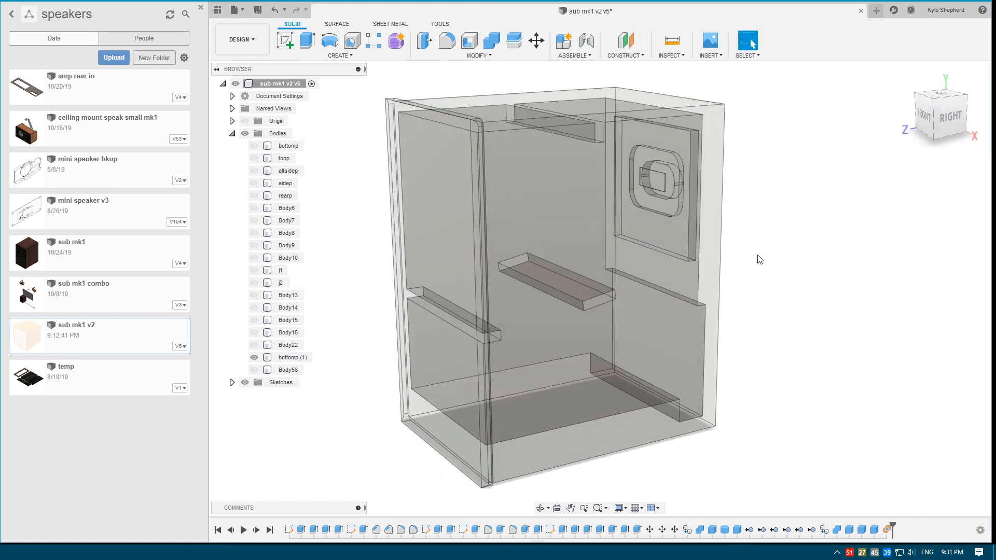
- Hide bottomp (1) and show all the original panel and brace bodies from bottomp to Body22
click(254, 358)
click(286, 348)
shift+click(285, 146)
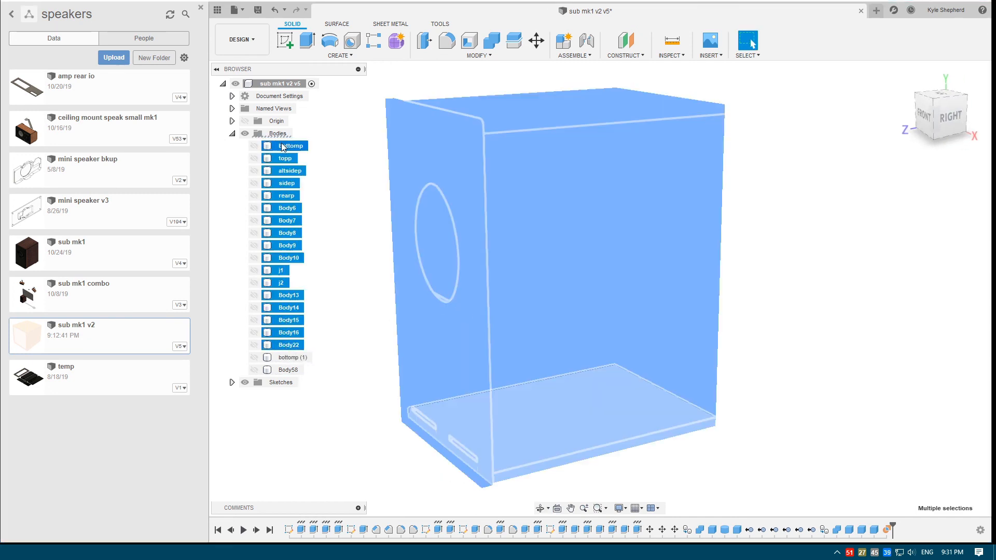
key(v)
click(940, 294)
- Hide the side panel altsidep to expose the braced interior of the cabinet
click(254, 170)
mouse_move(802, 225)
mouse_down()
mouse_move(772, 212)
mouse_move(832, 218)
mouse_move(805, 219)
mouse_up()
shift+middle_drag(805, 219, 805, 235)
scroll(795, 240, up, 1)
scroll(804, 240, down, 1)
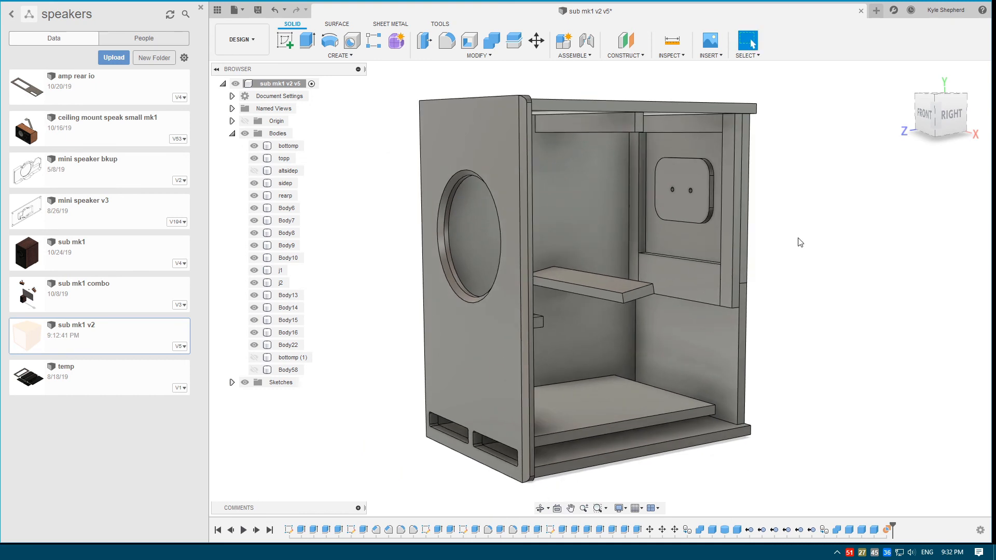
click(523, 228)
click(377, 330)
click(507, 159)
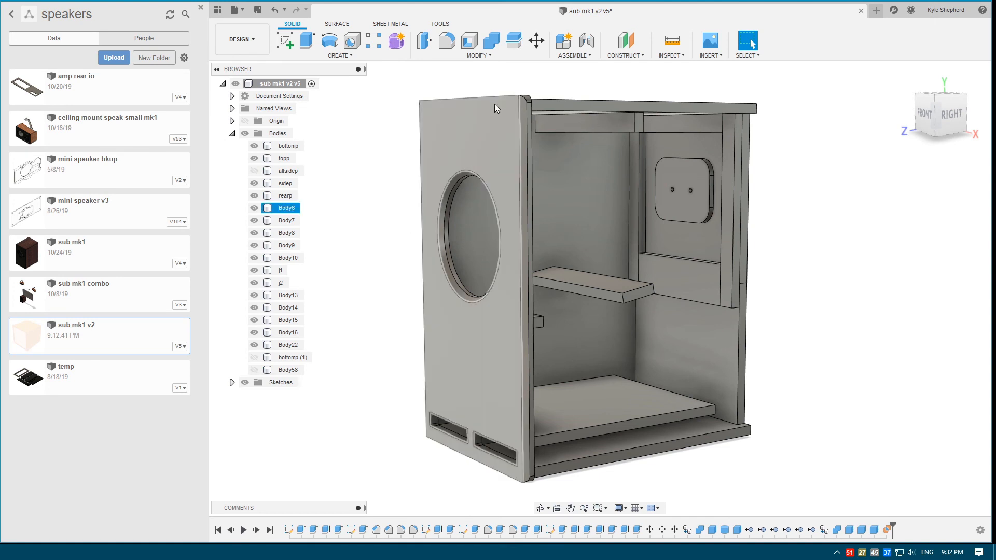
click(562, 105)
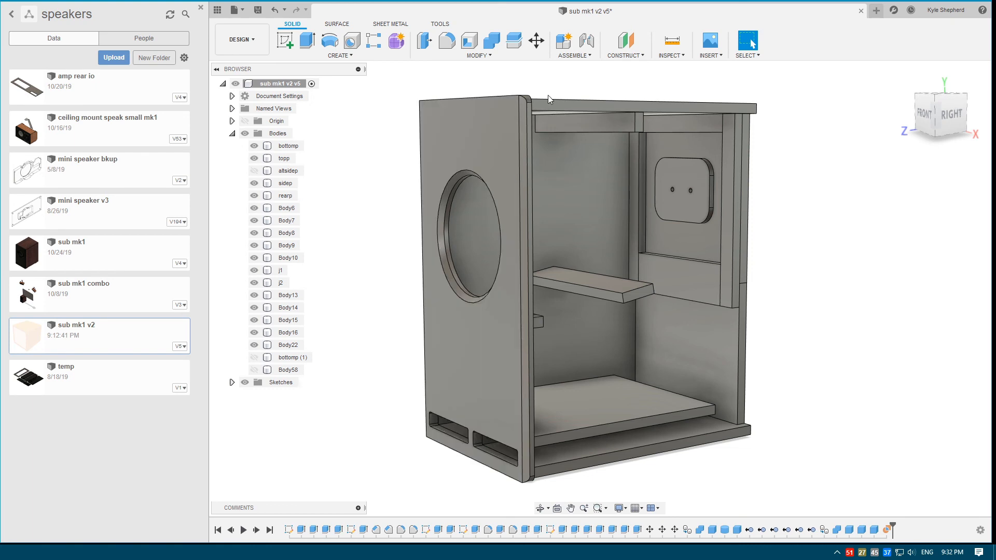
click(667, 217)
key(Escape)
click(448, 142)
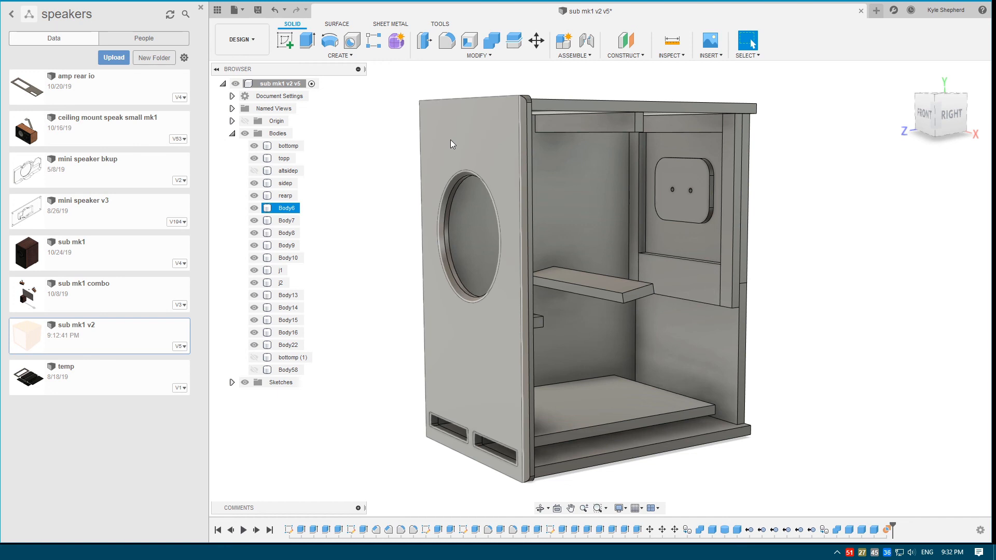